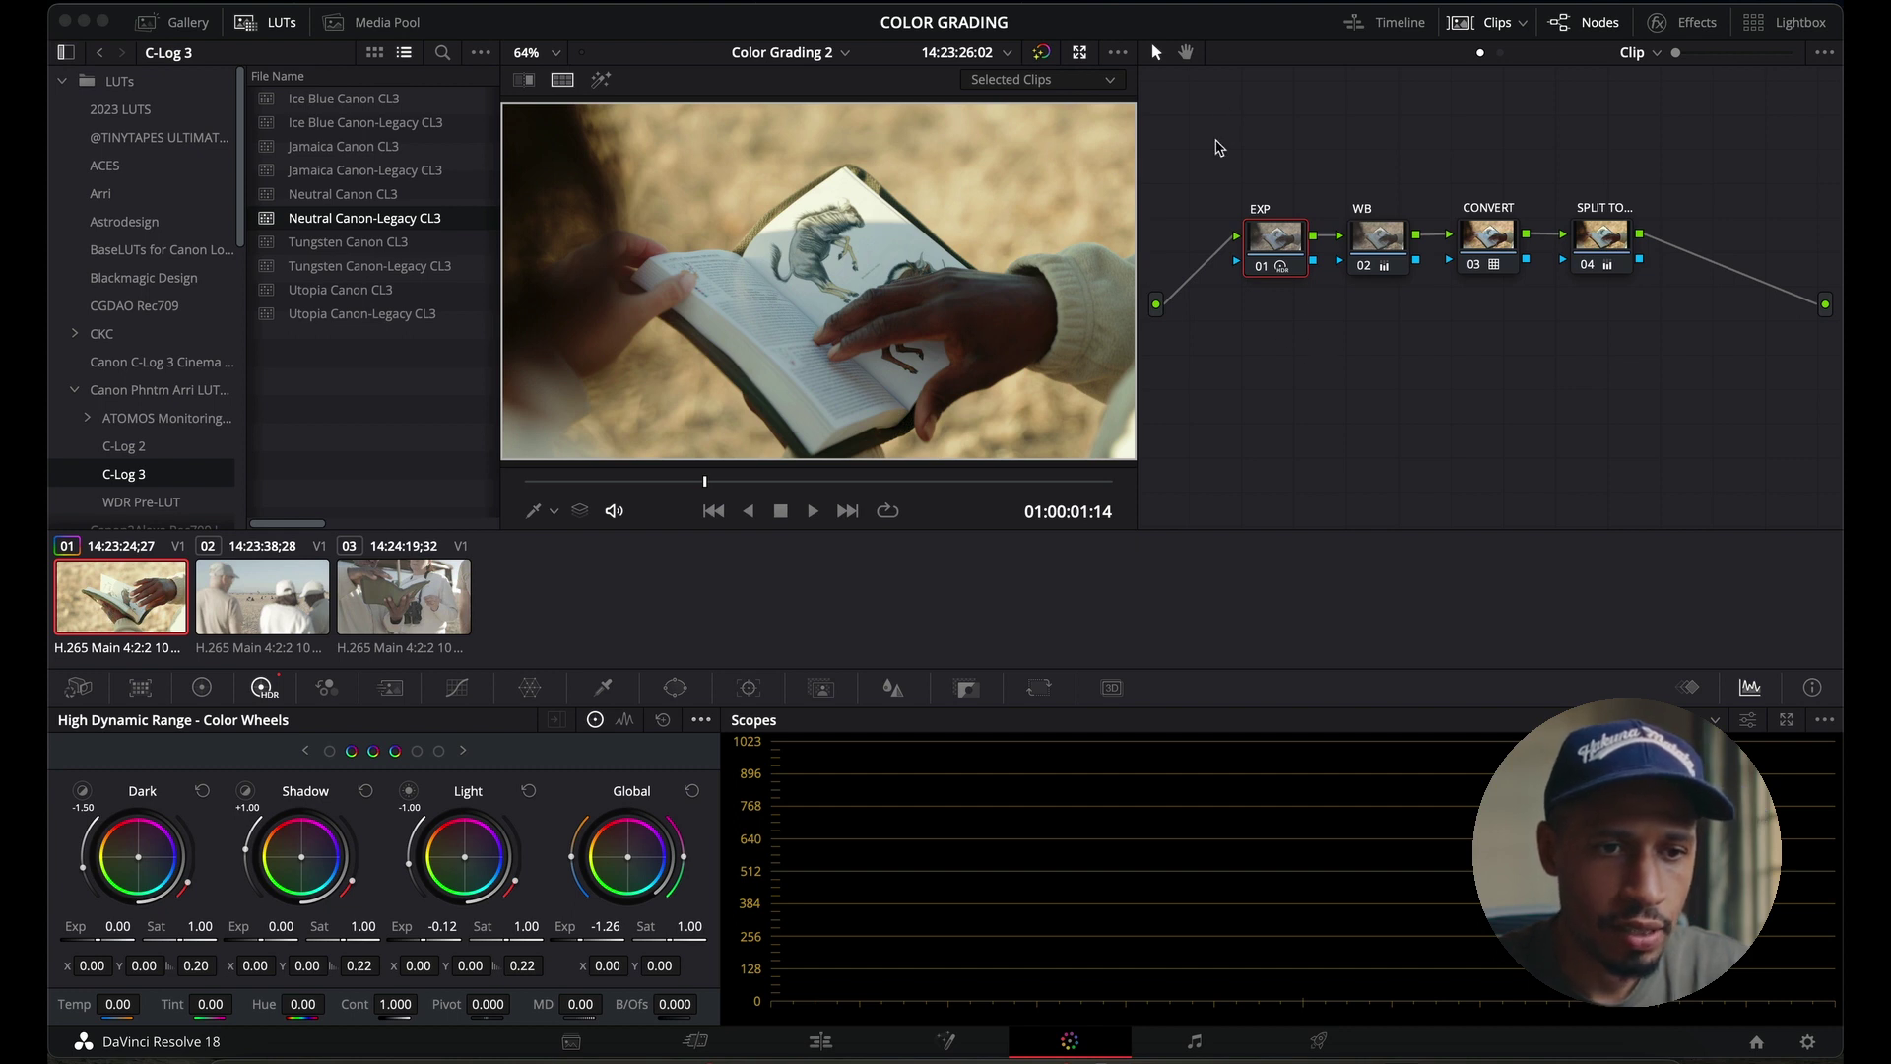
- Toggle the bypass of all grades on and off to compare the clip with its ungraded log footage
{"action": "left_click", "coordinate": [1045, 54]}
{"action": "left_click", "coordinate": [1049, 58]}
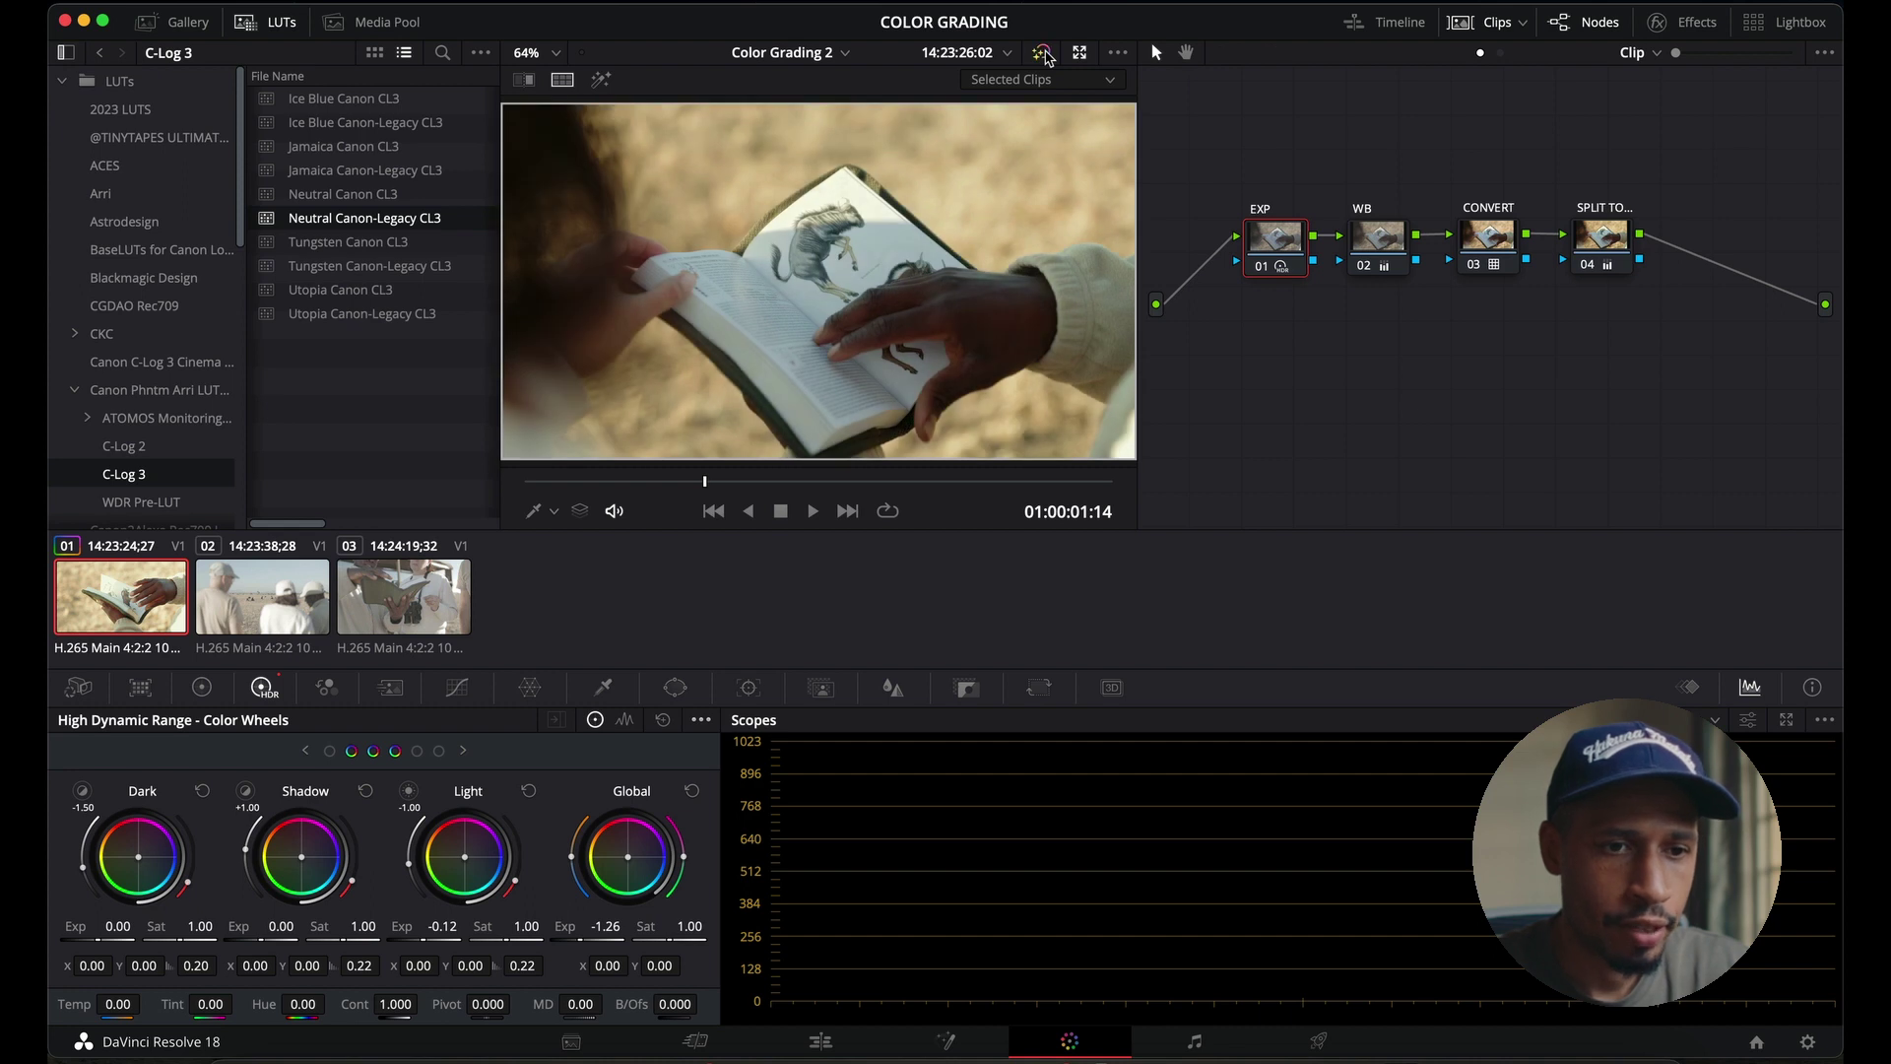
{"action": "left_click", "coordinate": [1047, 56]}
{"action": "left_click", "coordinate": [1046, 56]}
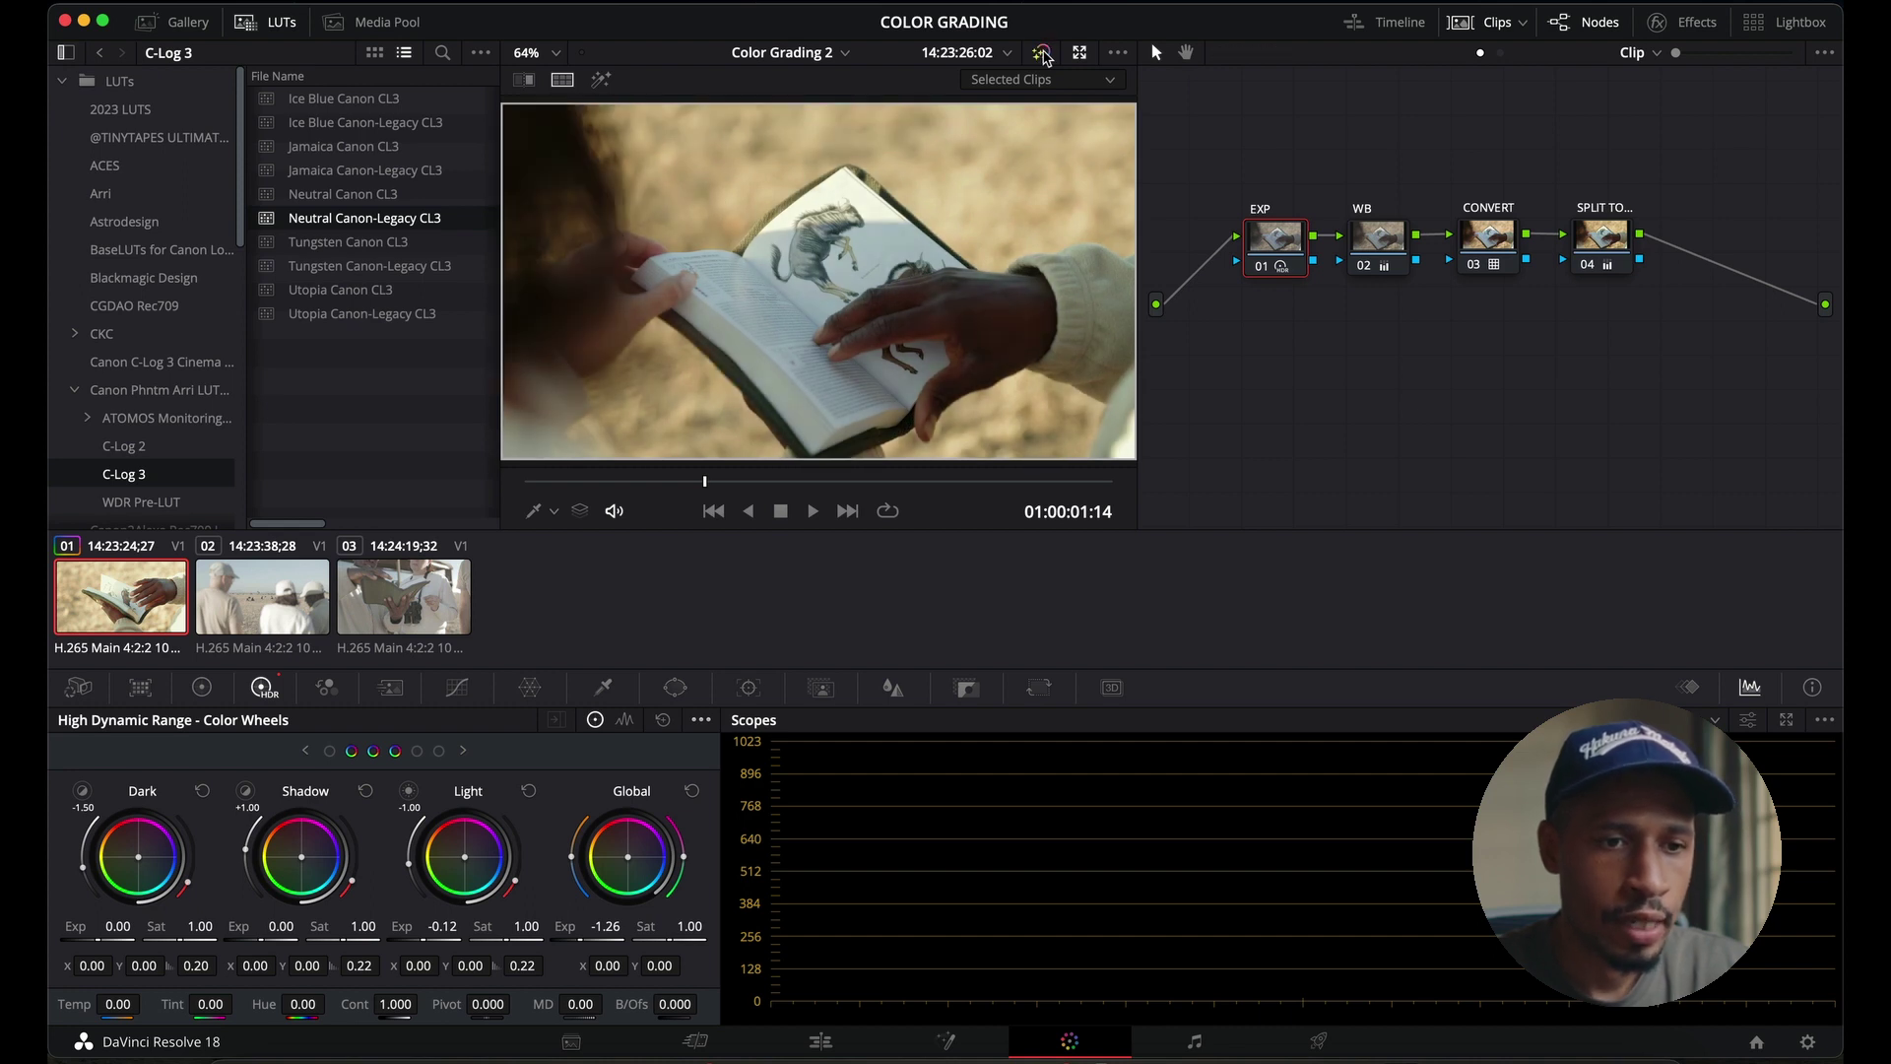
{"action": "left_click", "coordinate": [1046, 56]}
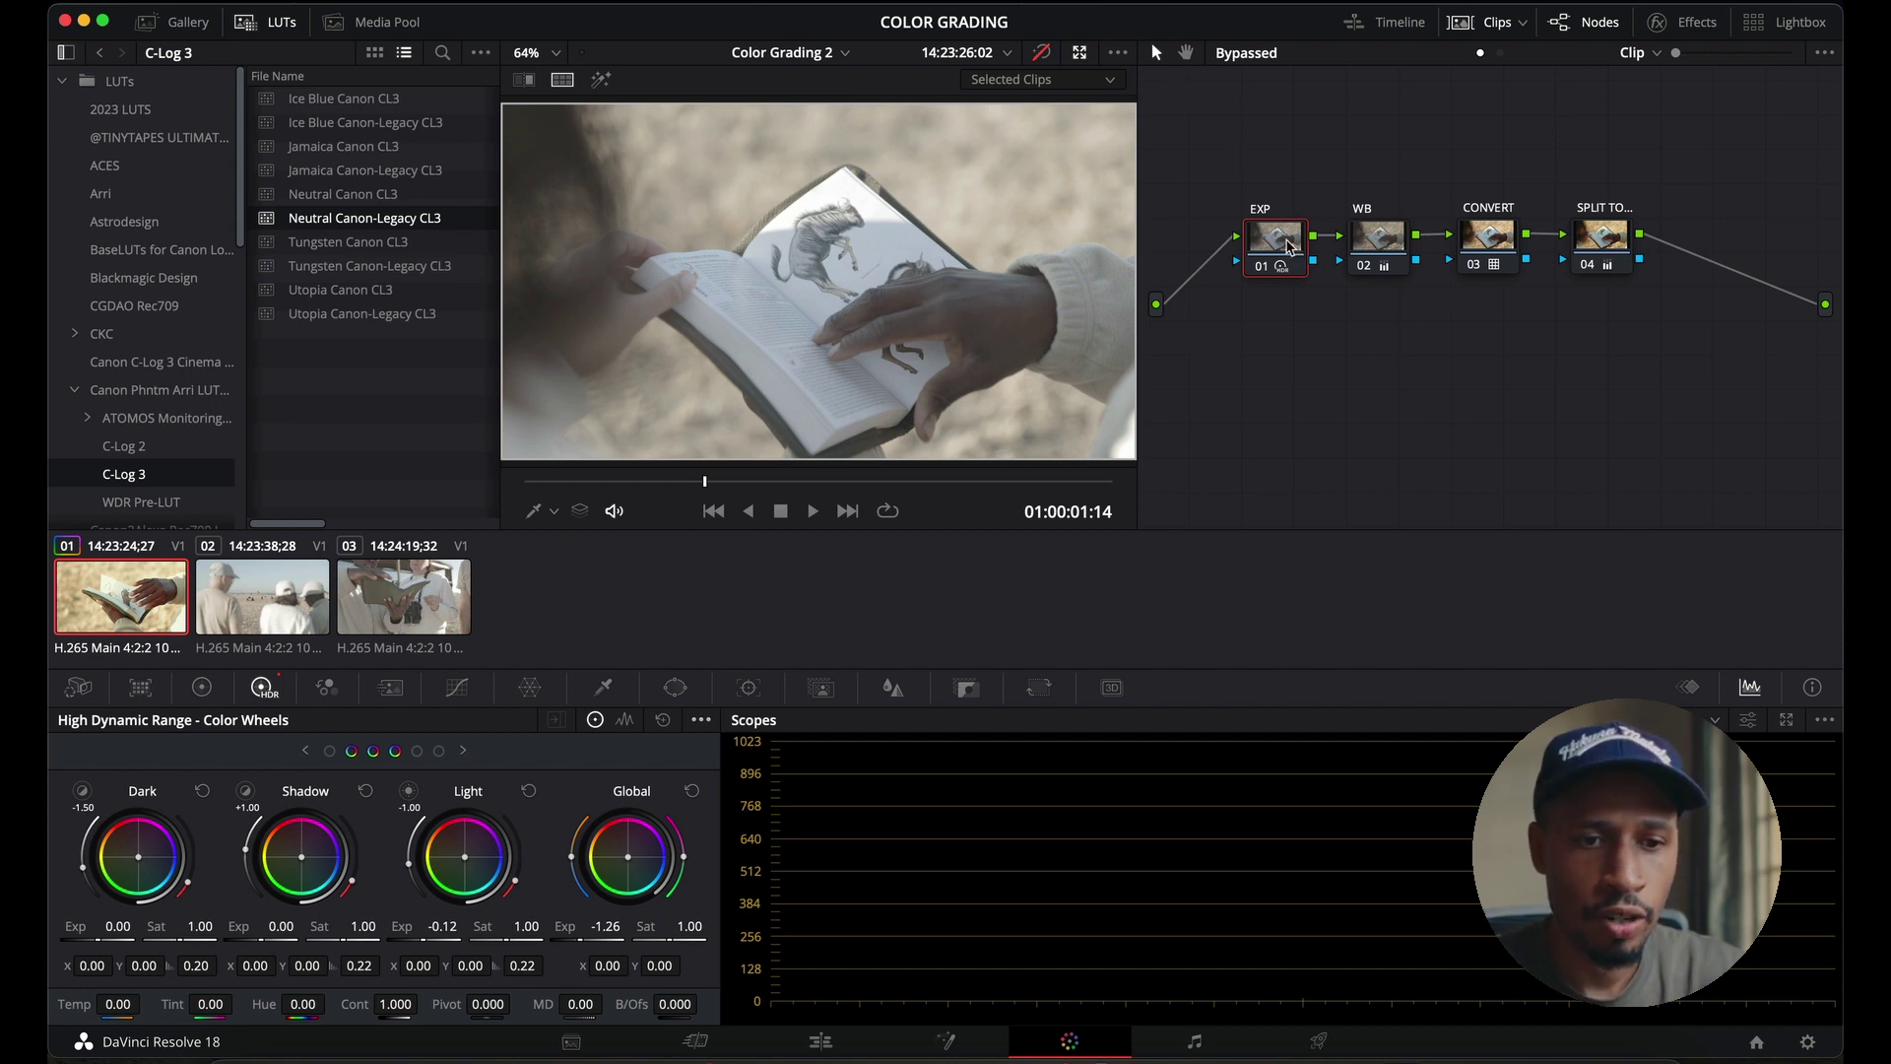
- Nudge the EXP node and the last node so the four-node chain lines up
{"action": "left_click_drag", "start_coordinate": [1288, 246], "coordinate": [1488, 244]}
{"action": "left_click", "coordinate": [1612, 249]}
{"action": "left_click_drag", "start_coordinate": [1613, 249], "coordinate": [1614, 247]}
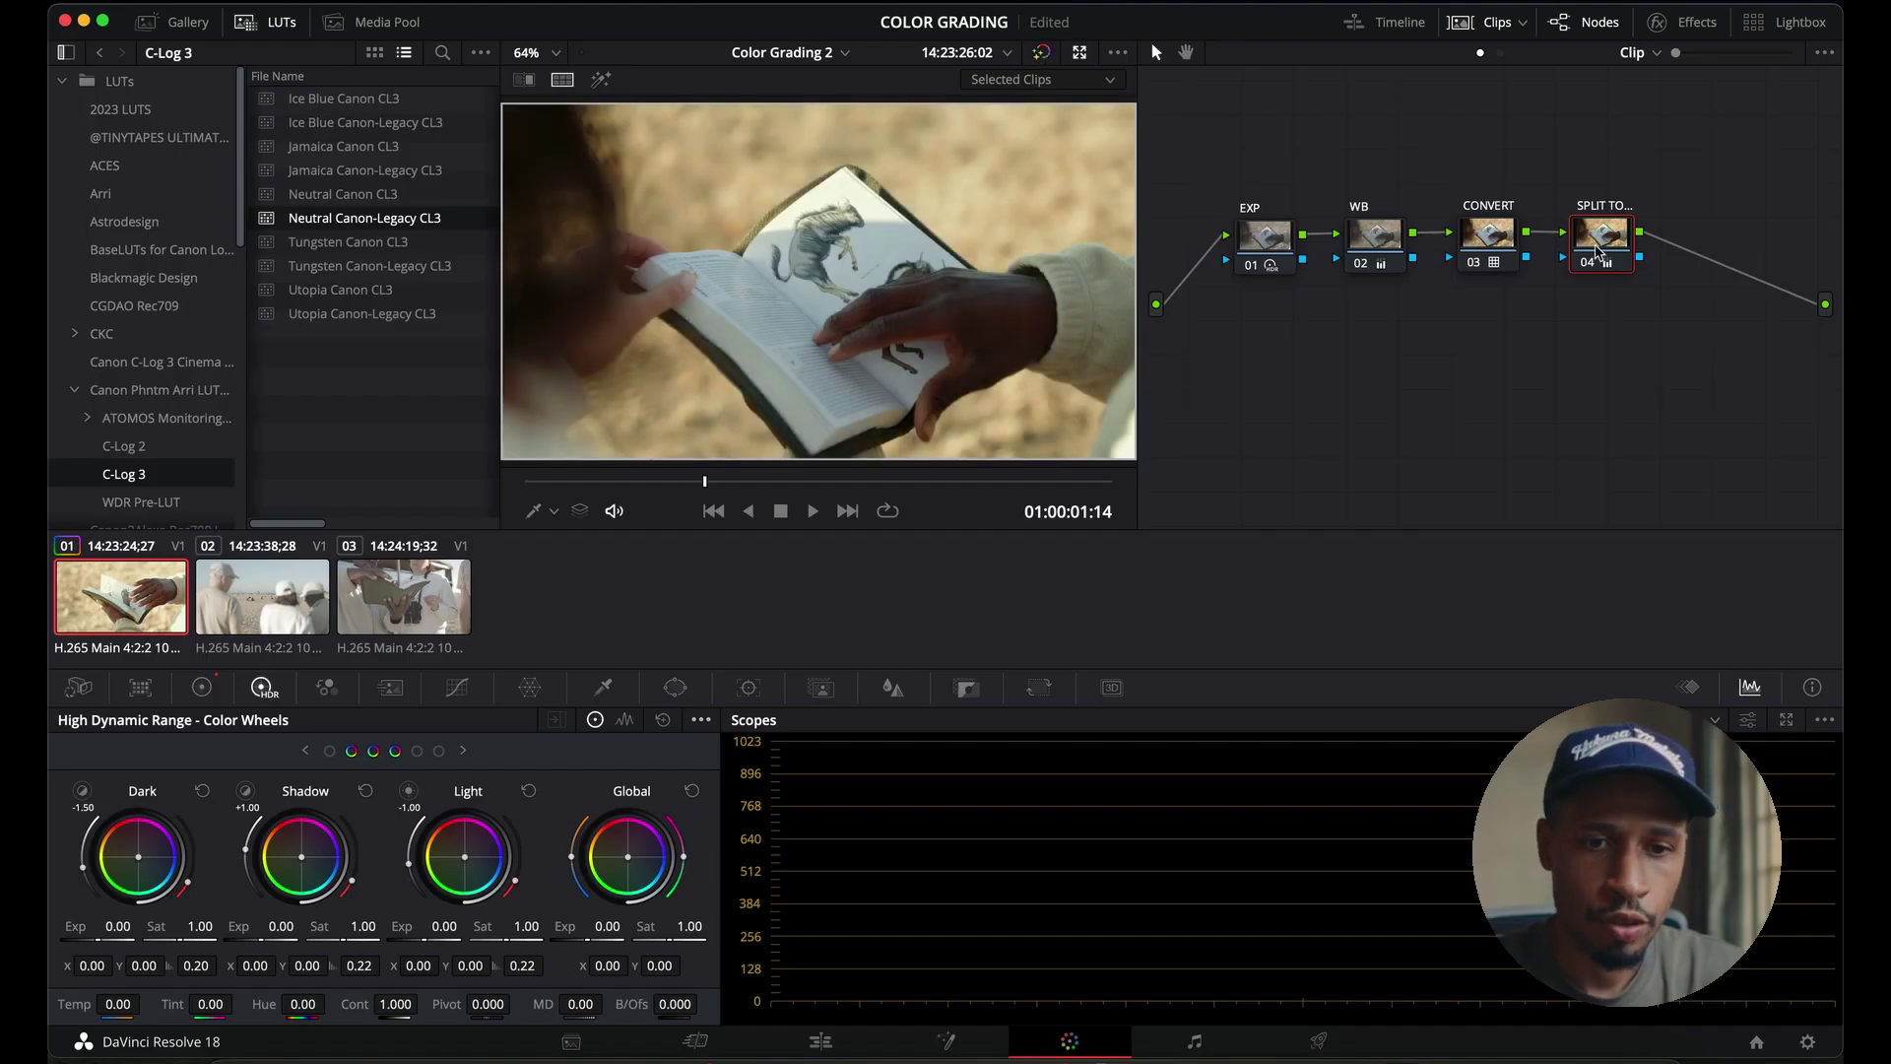
- Reset all grades and nodes on the clip, then add three serial nodes with Alt+S
{"action": "left_click_drag", "start_coordinate": [1252, 160], "coordinate": [1686, 381]}
{"action": "right_click", "coordinate": [1618, 384]}
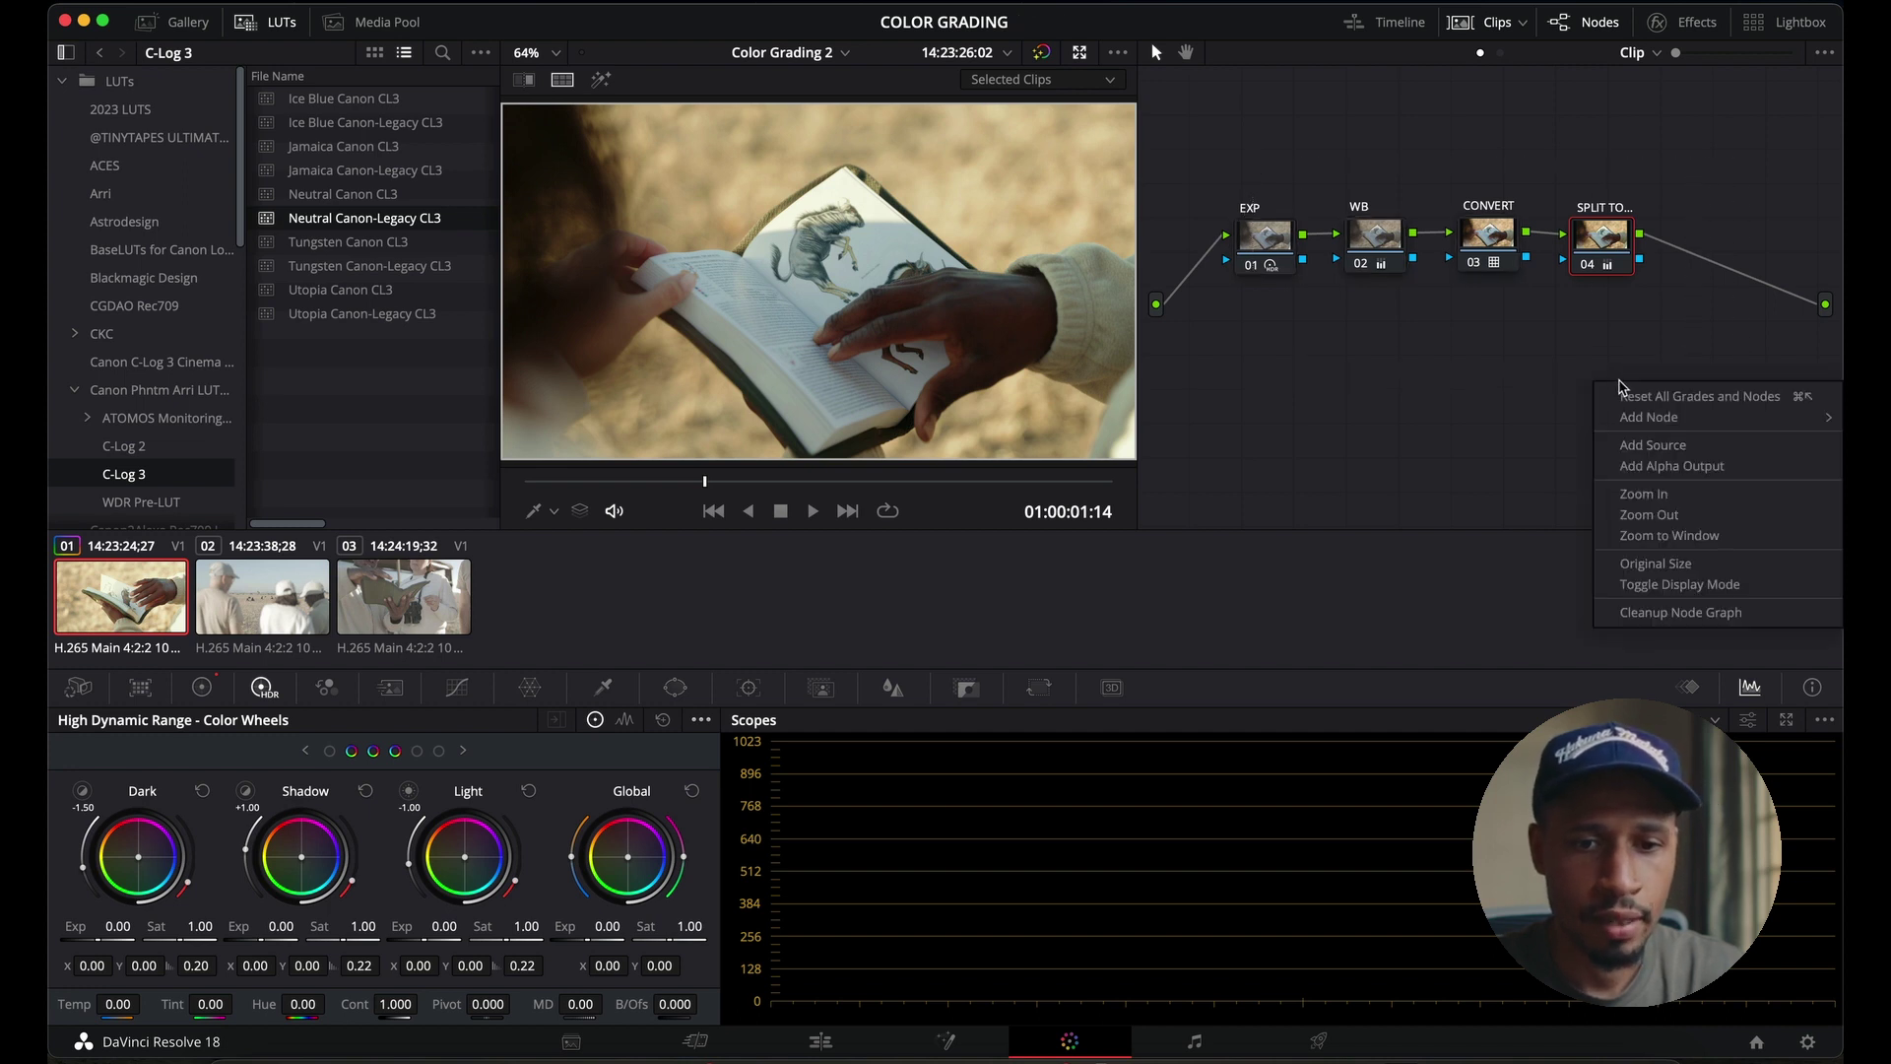
{"action": "left_click", "coordinate": [1635, 395]}
{"action": "key", "text": "alt+s"}
{"action": "key", "text": "alt+s"}
{"action": "key", "text": "alt+s"}
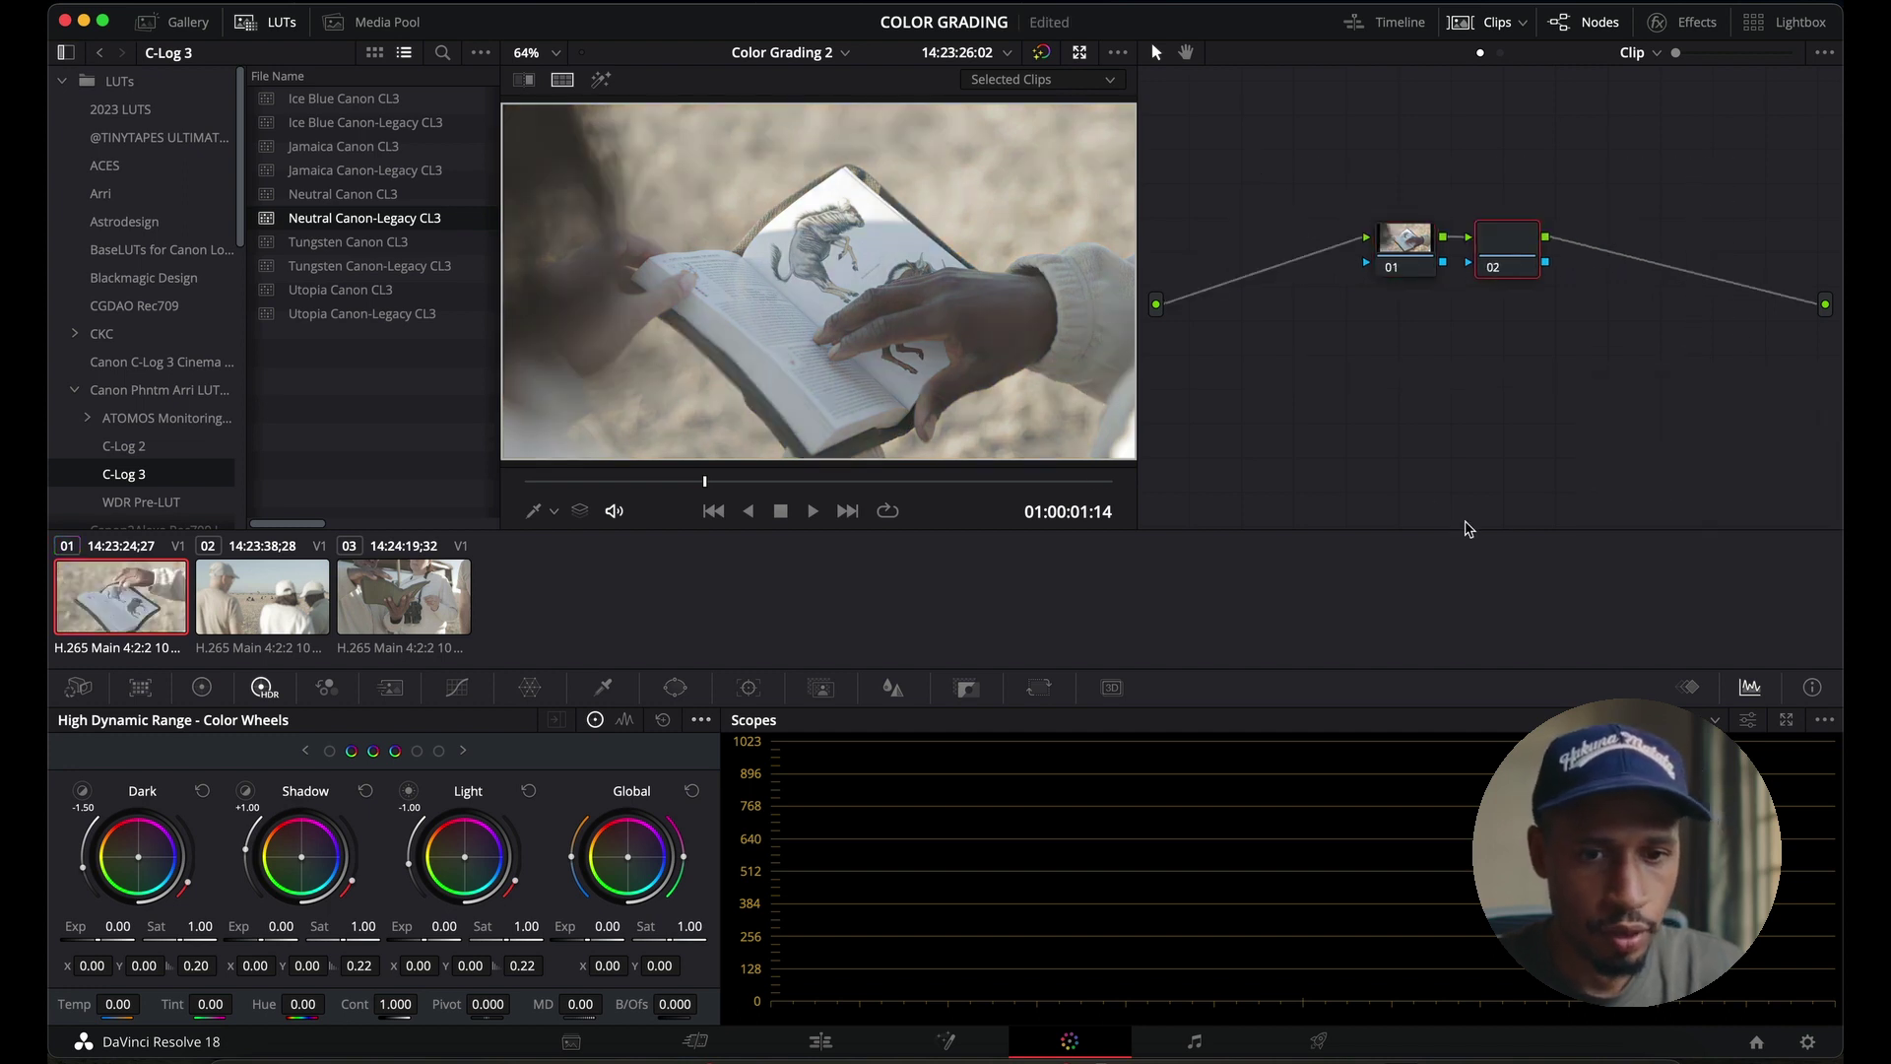
- Label node 01 EXP and node 02 WB, moving them closer together
{"action": "left_click_drag", "start_coordinate": [1399, 255], "coordinate": [1280, 254]}
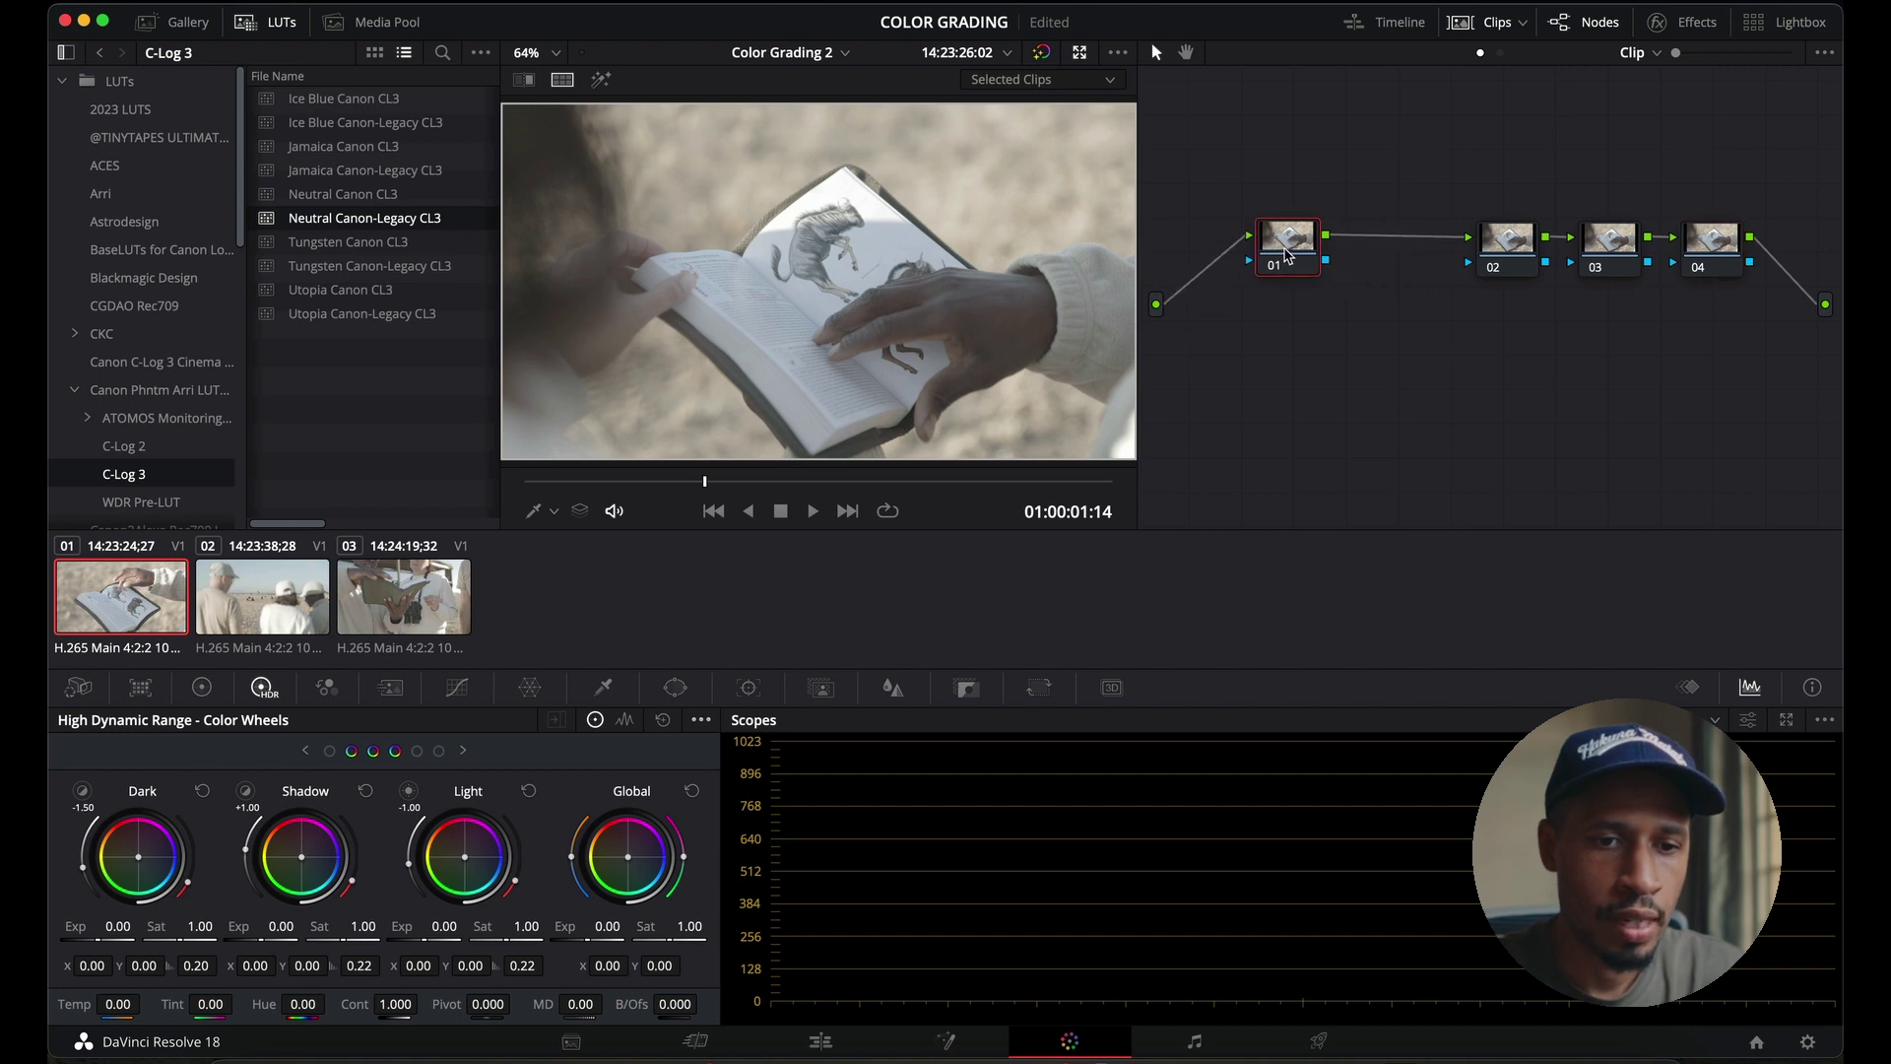
{"action": "right_click", "coordinate": [1308, 254]}
{"action": "key", "text": "Escape"}
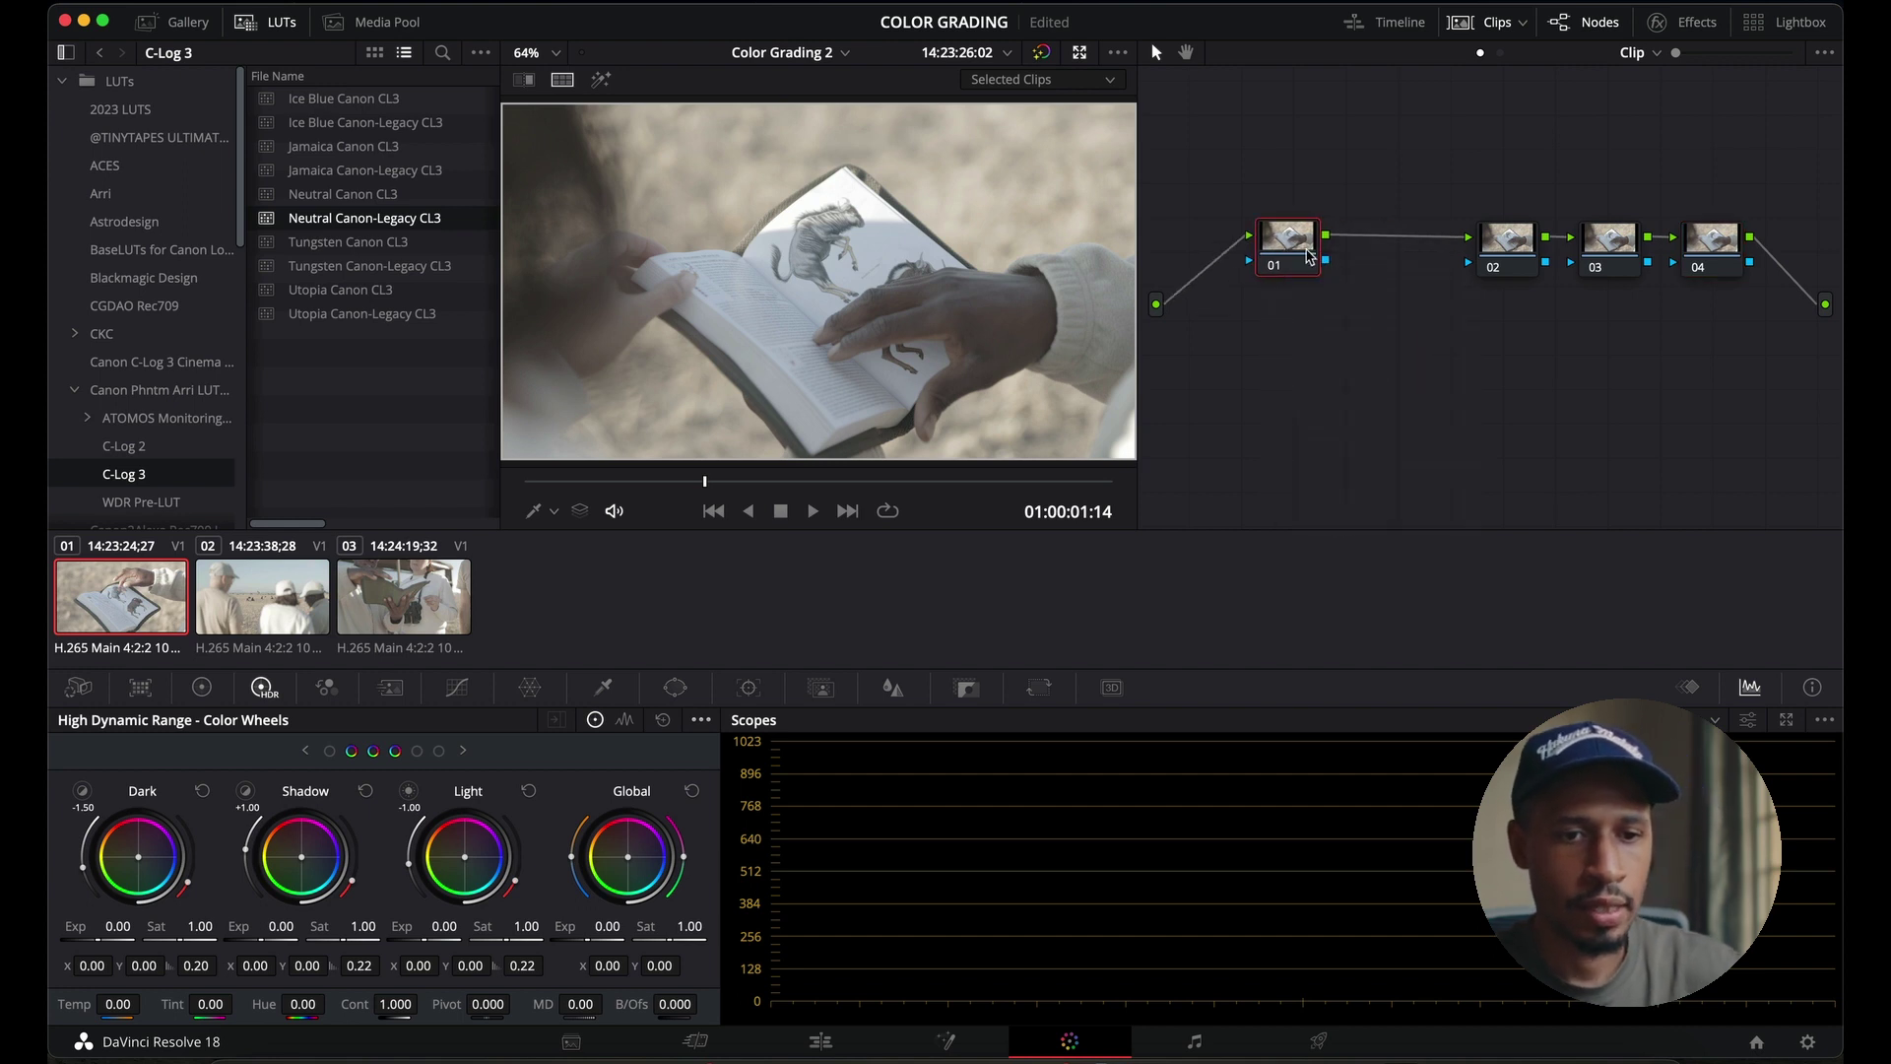
{"action": "right_click", "coordinate": [1308, 256]}
{"action": "left_click", "coordinate": [1347, 293]}
{"action": "type", "text": "EXP"}
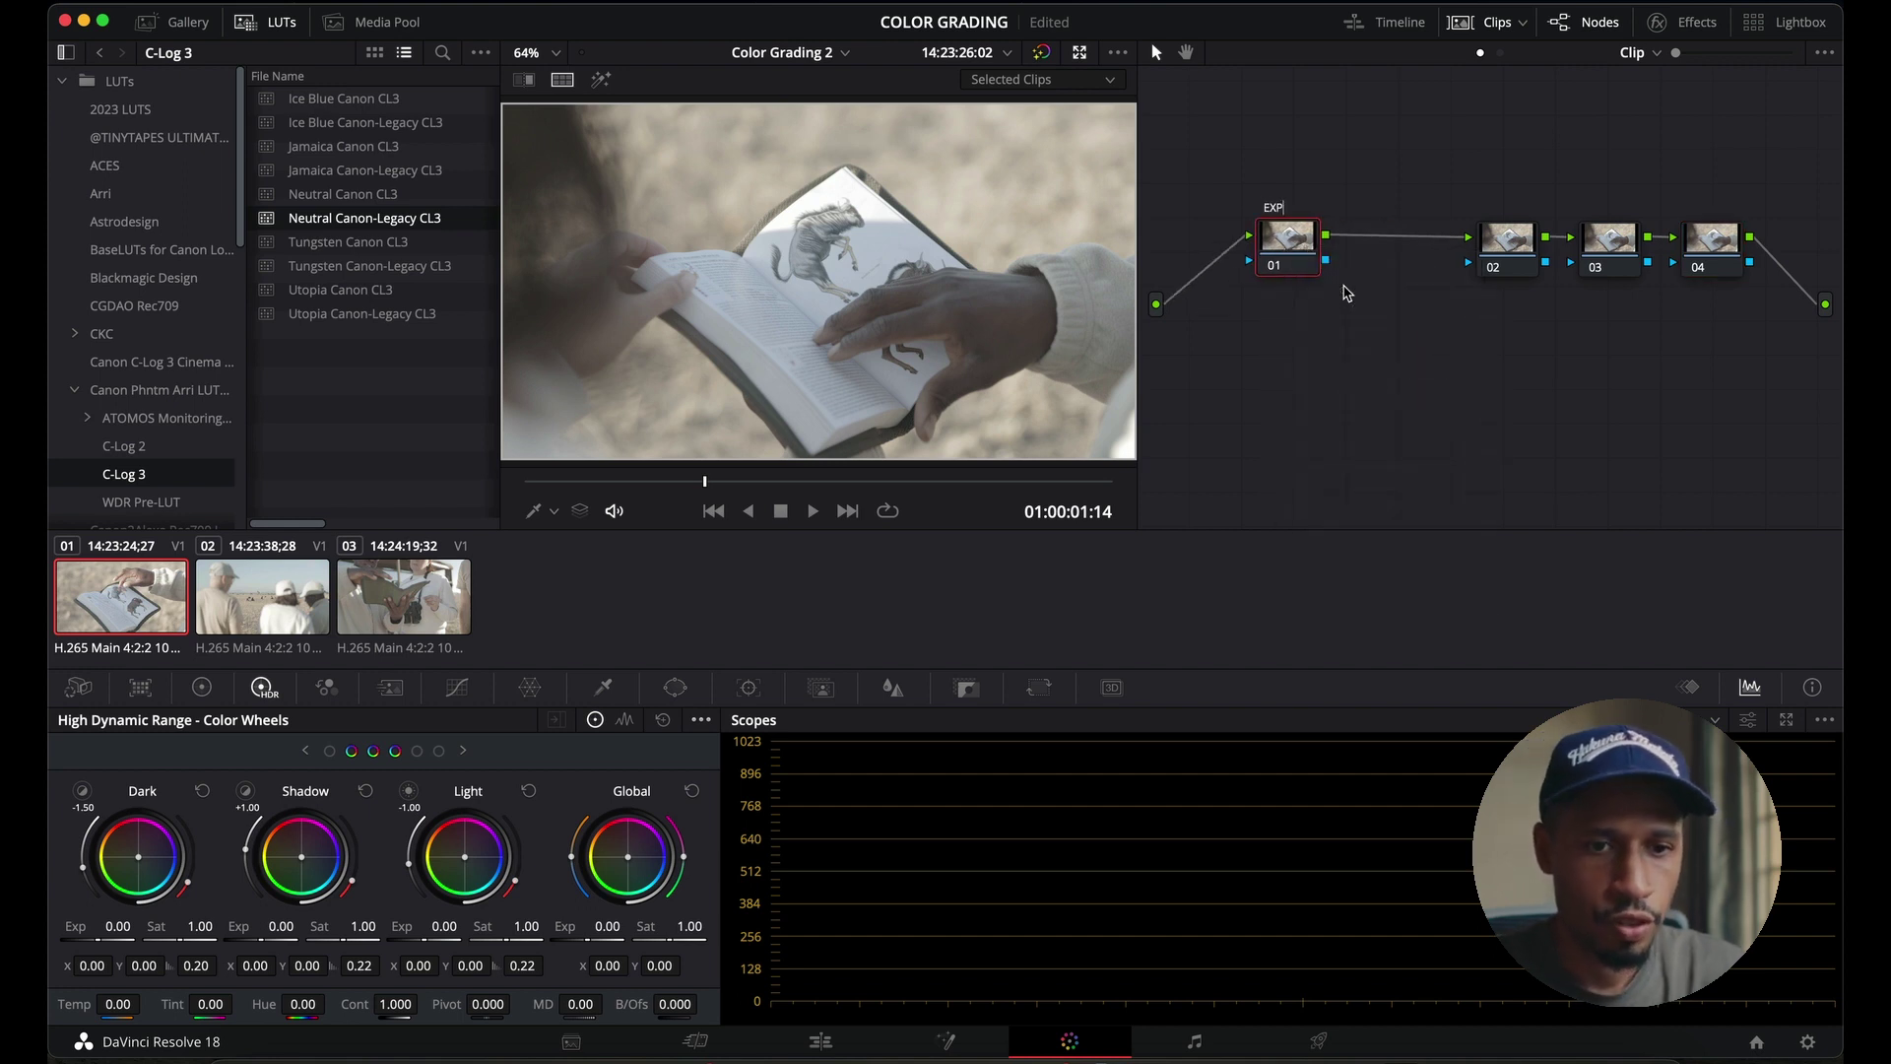
{"action": "key", "text": "Return"}
{"action": "left_click_drag", "start_coordinate": [1529, 229], "coordinate": [1430, 227]}
{"action": "right_click", "coordinate": [1427, 226]}
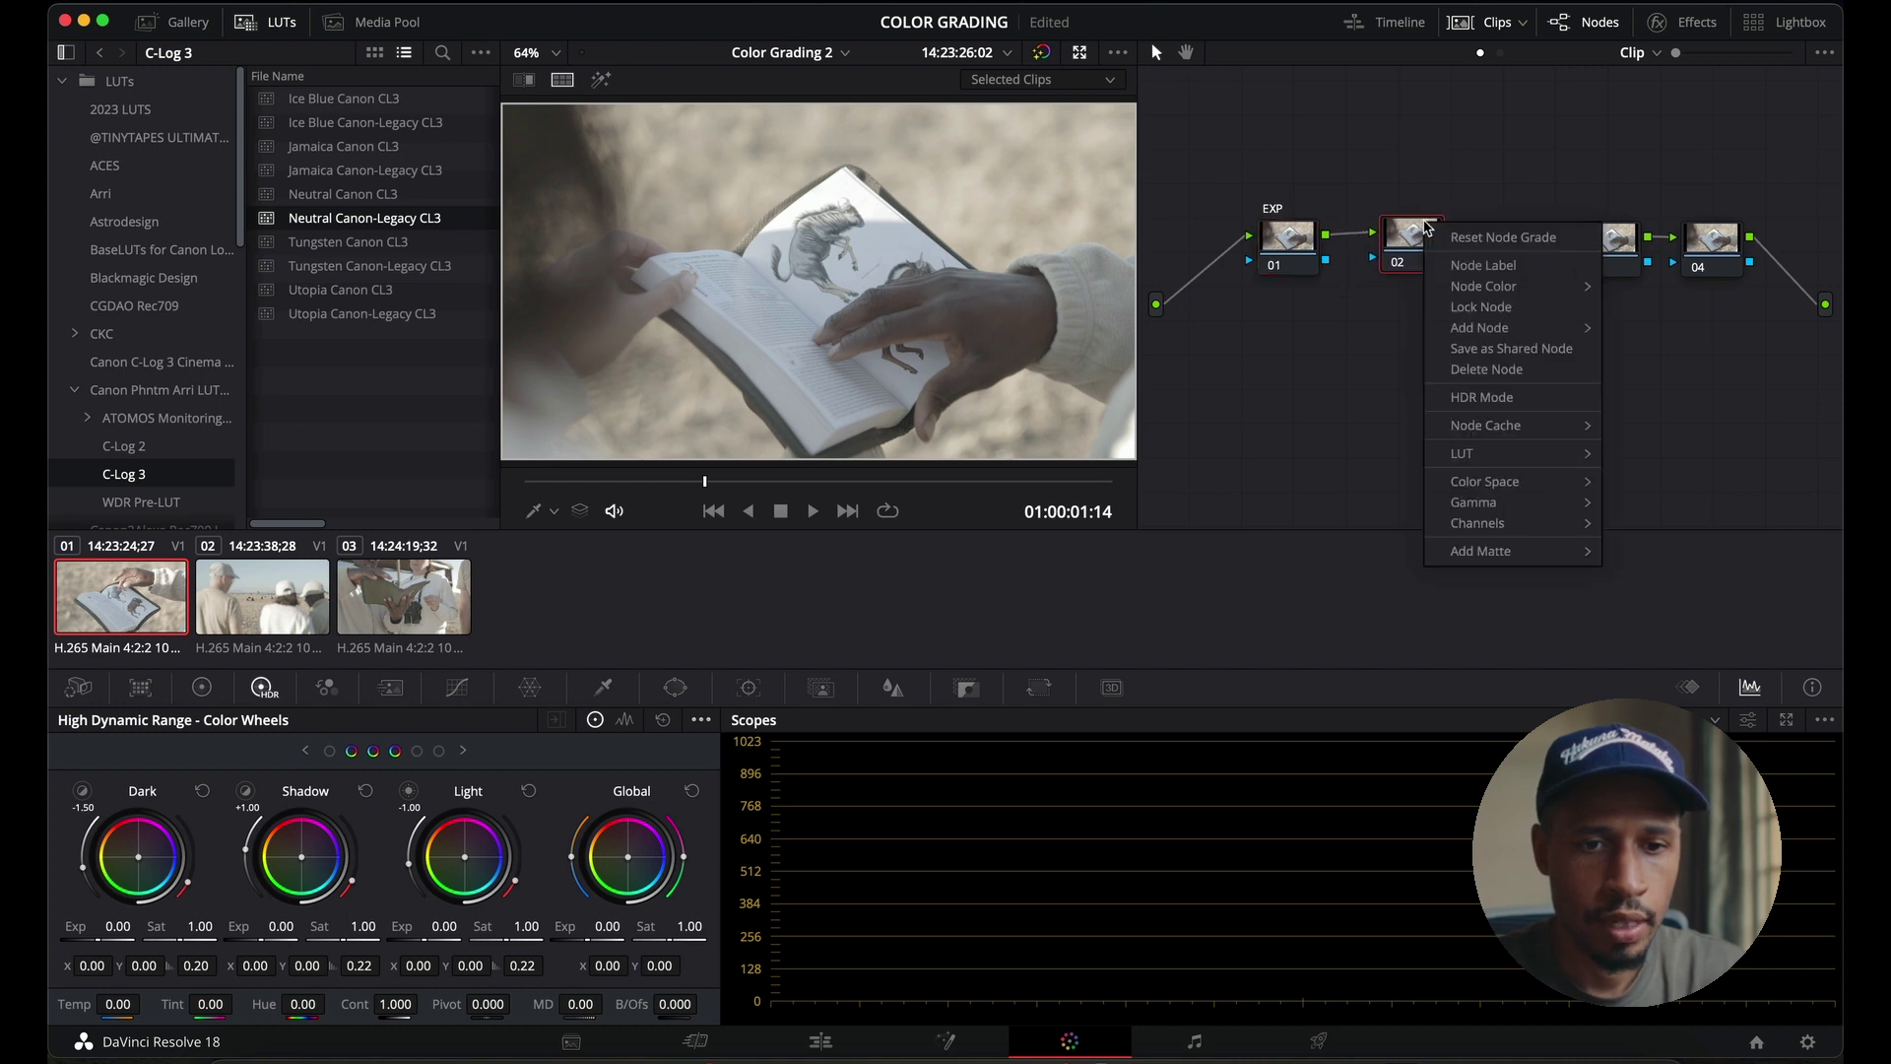
{"action": "left_click", "coordinate": [1478, 265]}
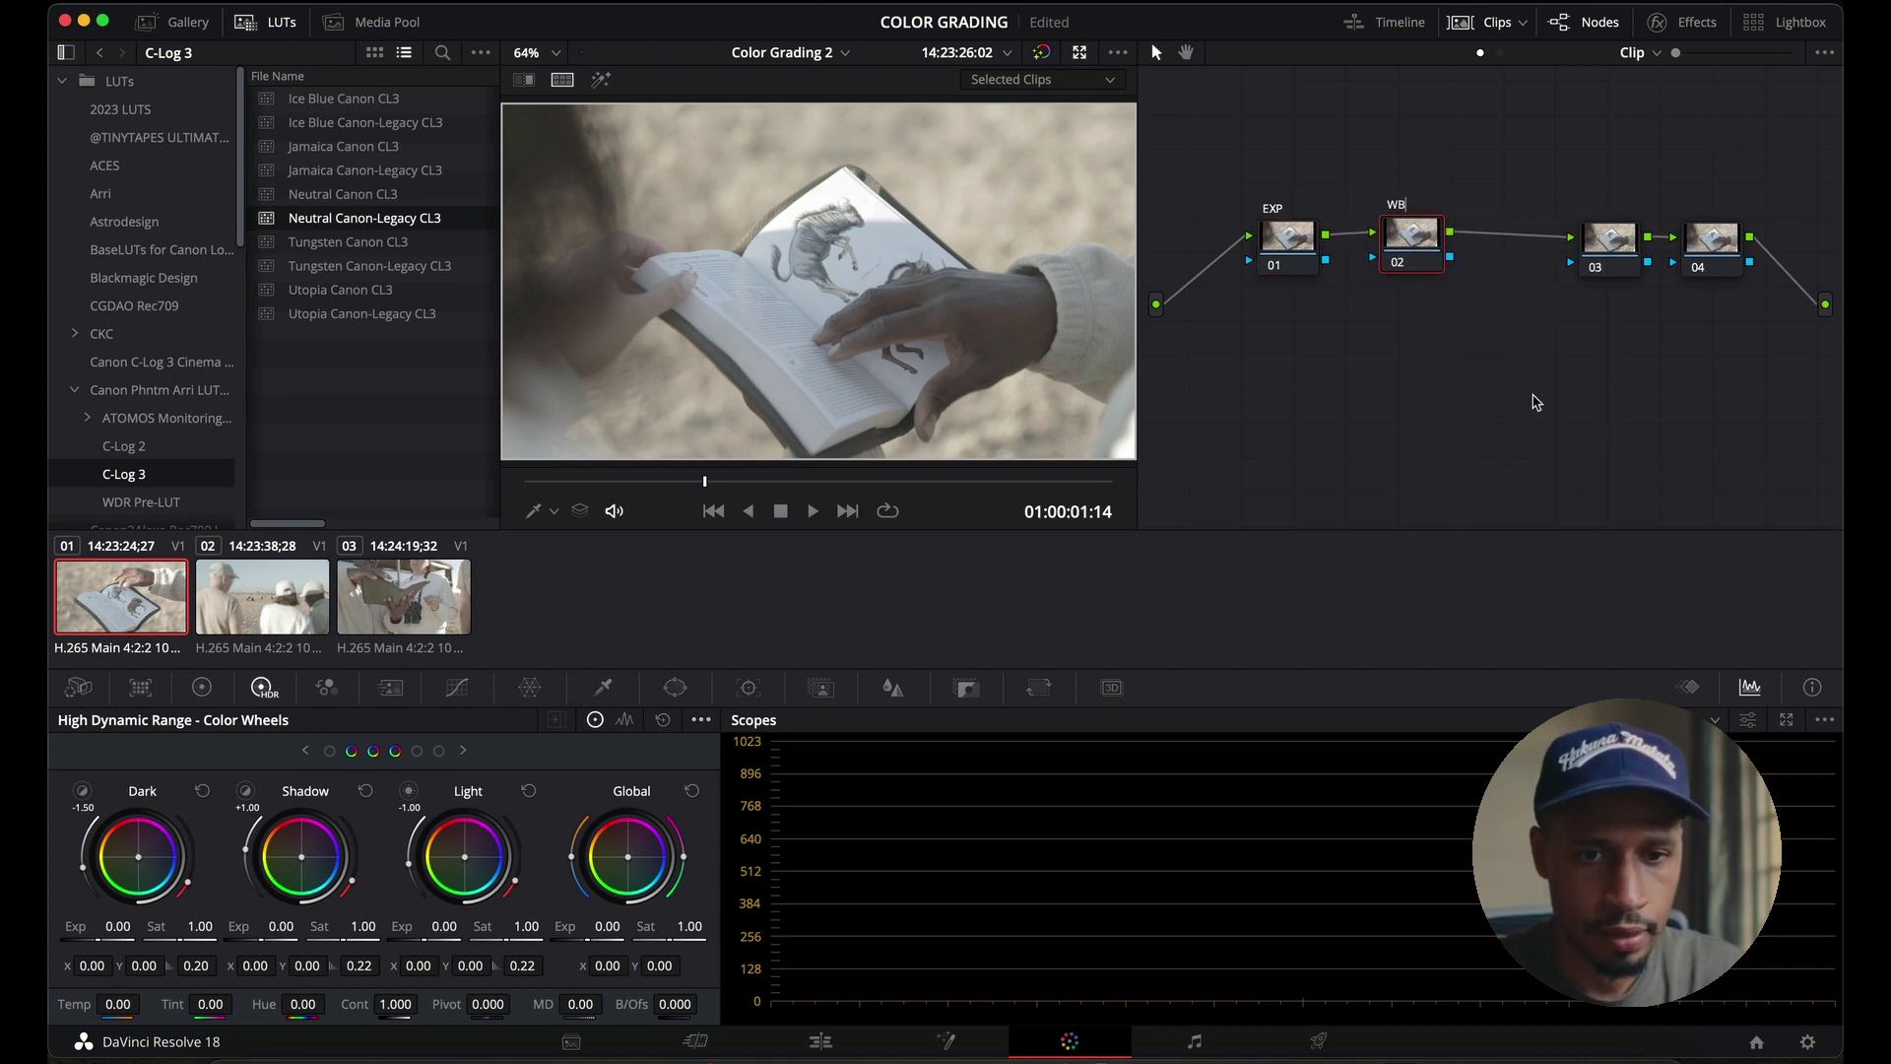
{"action": "type", "text": "WB"}
{"action": "key", "text": "Return"}
- Label node 03 CONVERT and node 04 SPLIT TONE, lining them up with the chain
{"action": "right_click", "coordinate": [1610, 245]}
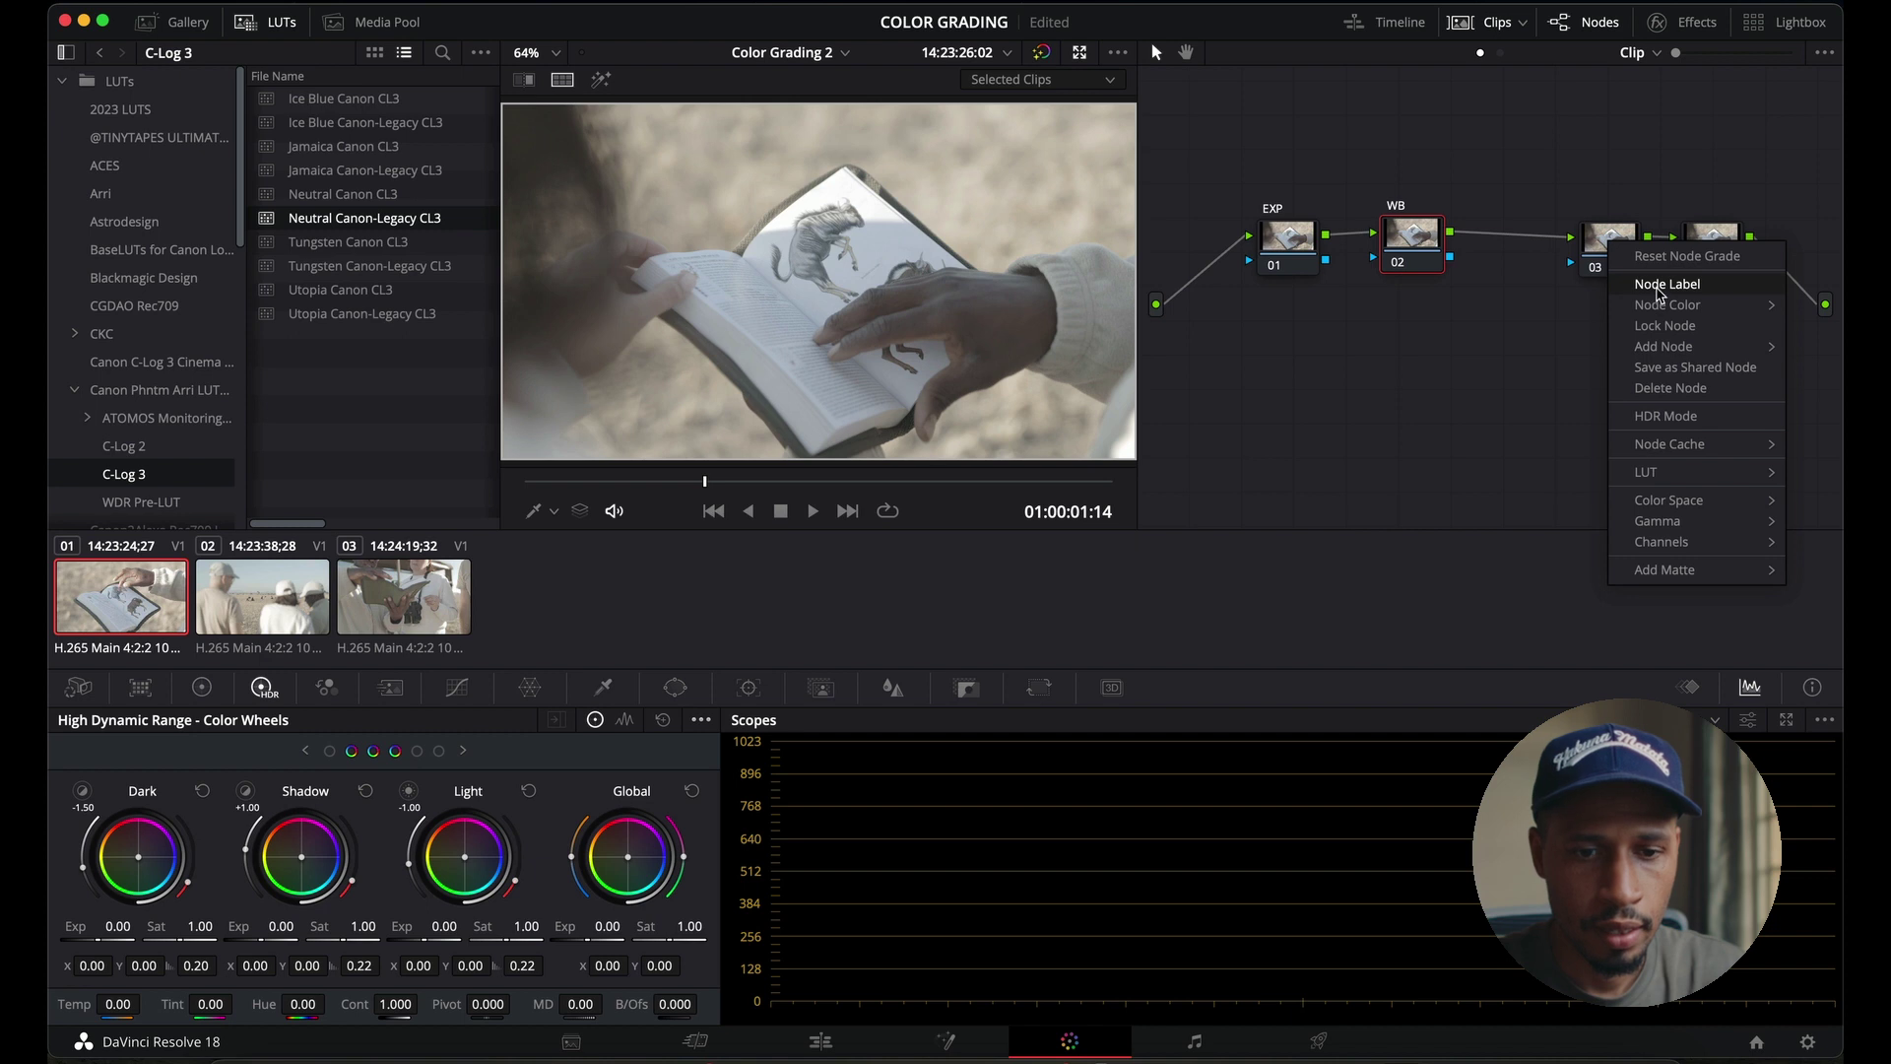
{"action": "left_click", "coordinate": [1661, 292]}
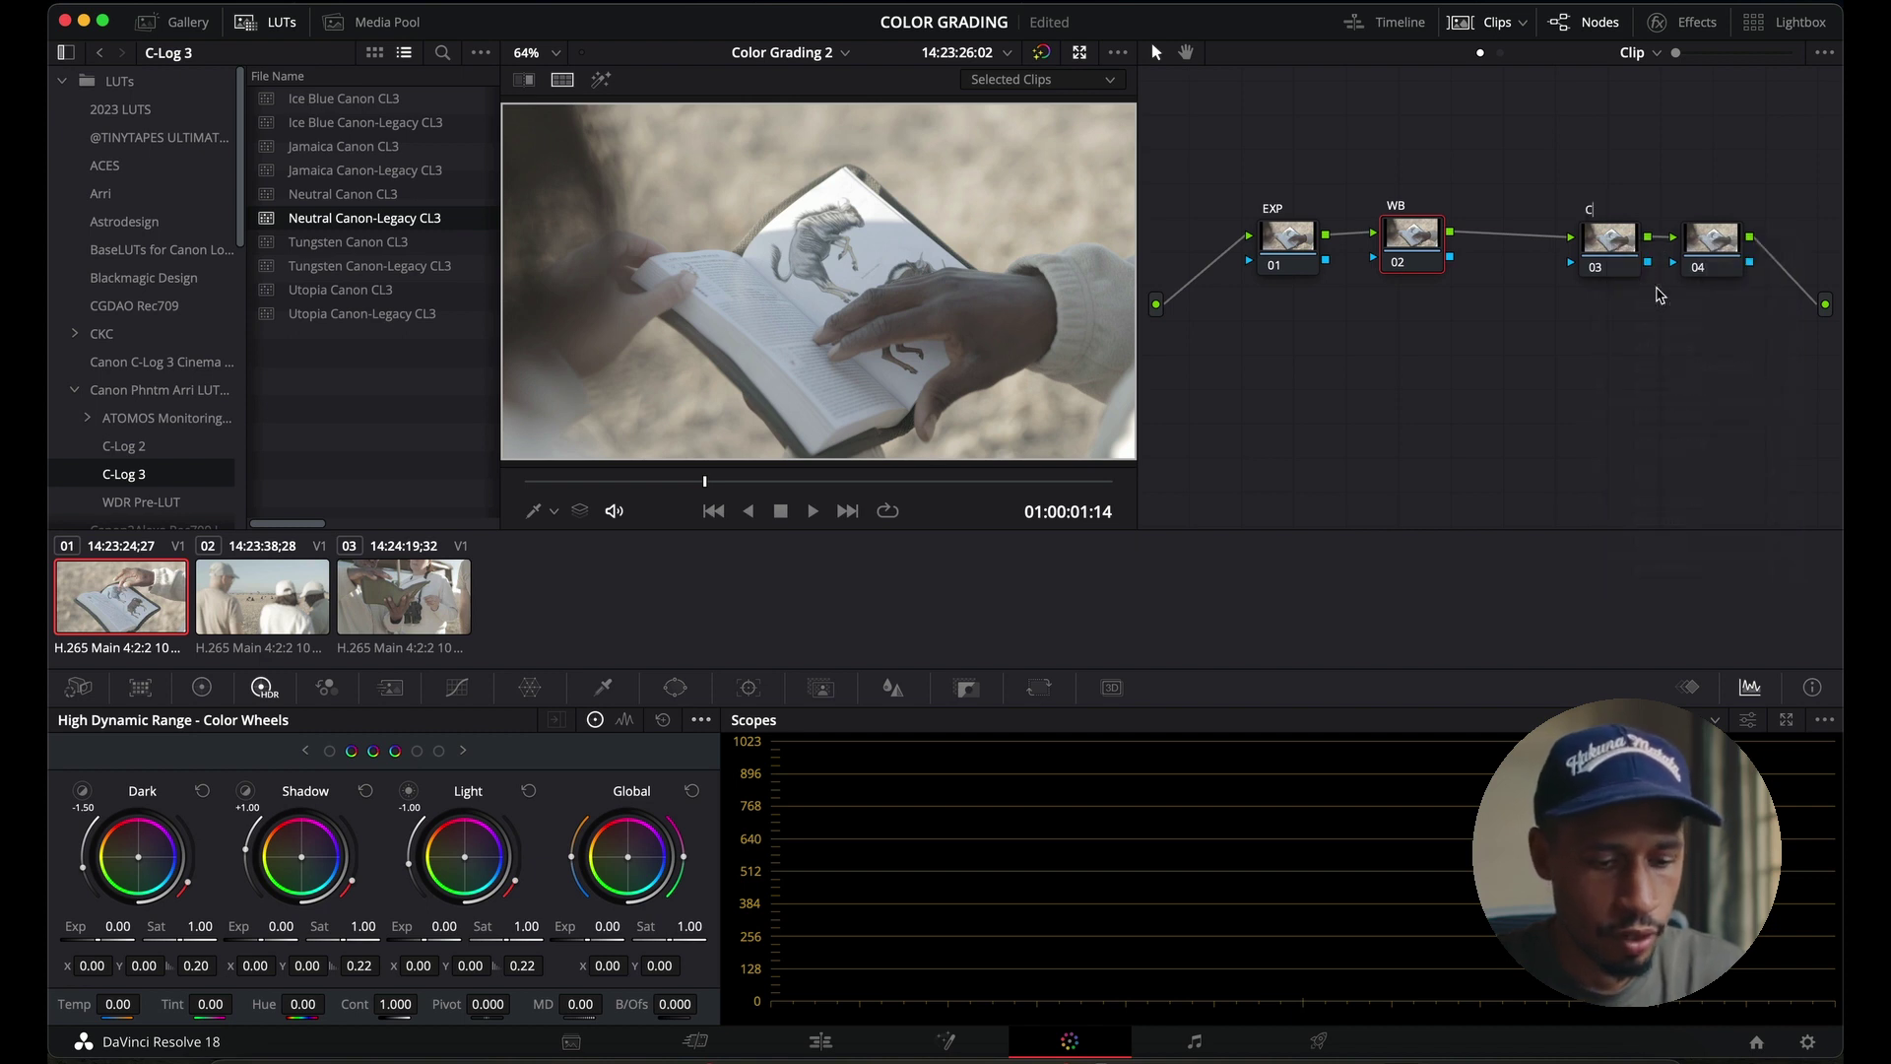
{"action": "type", "text": "CONVERT"}
{"action": "key", "text": "Return"}
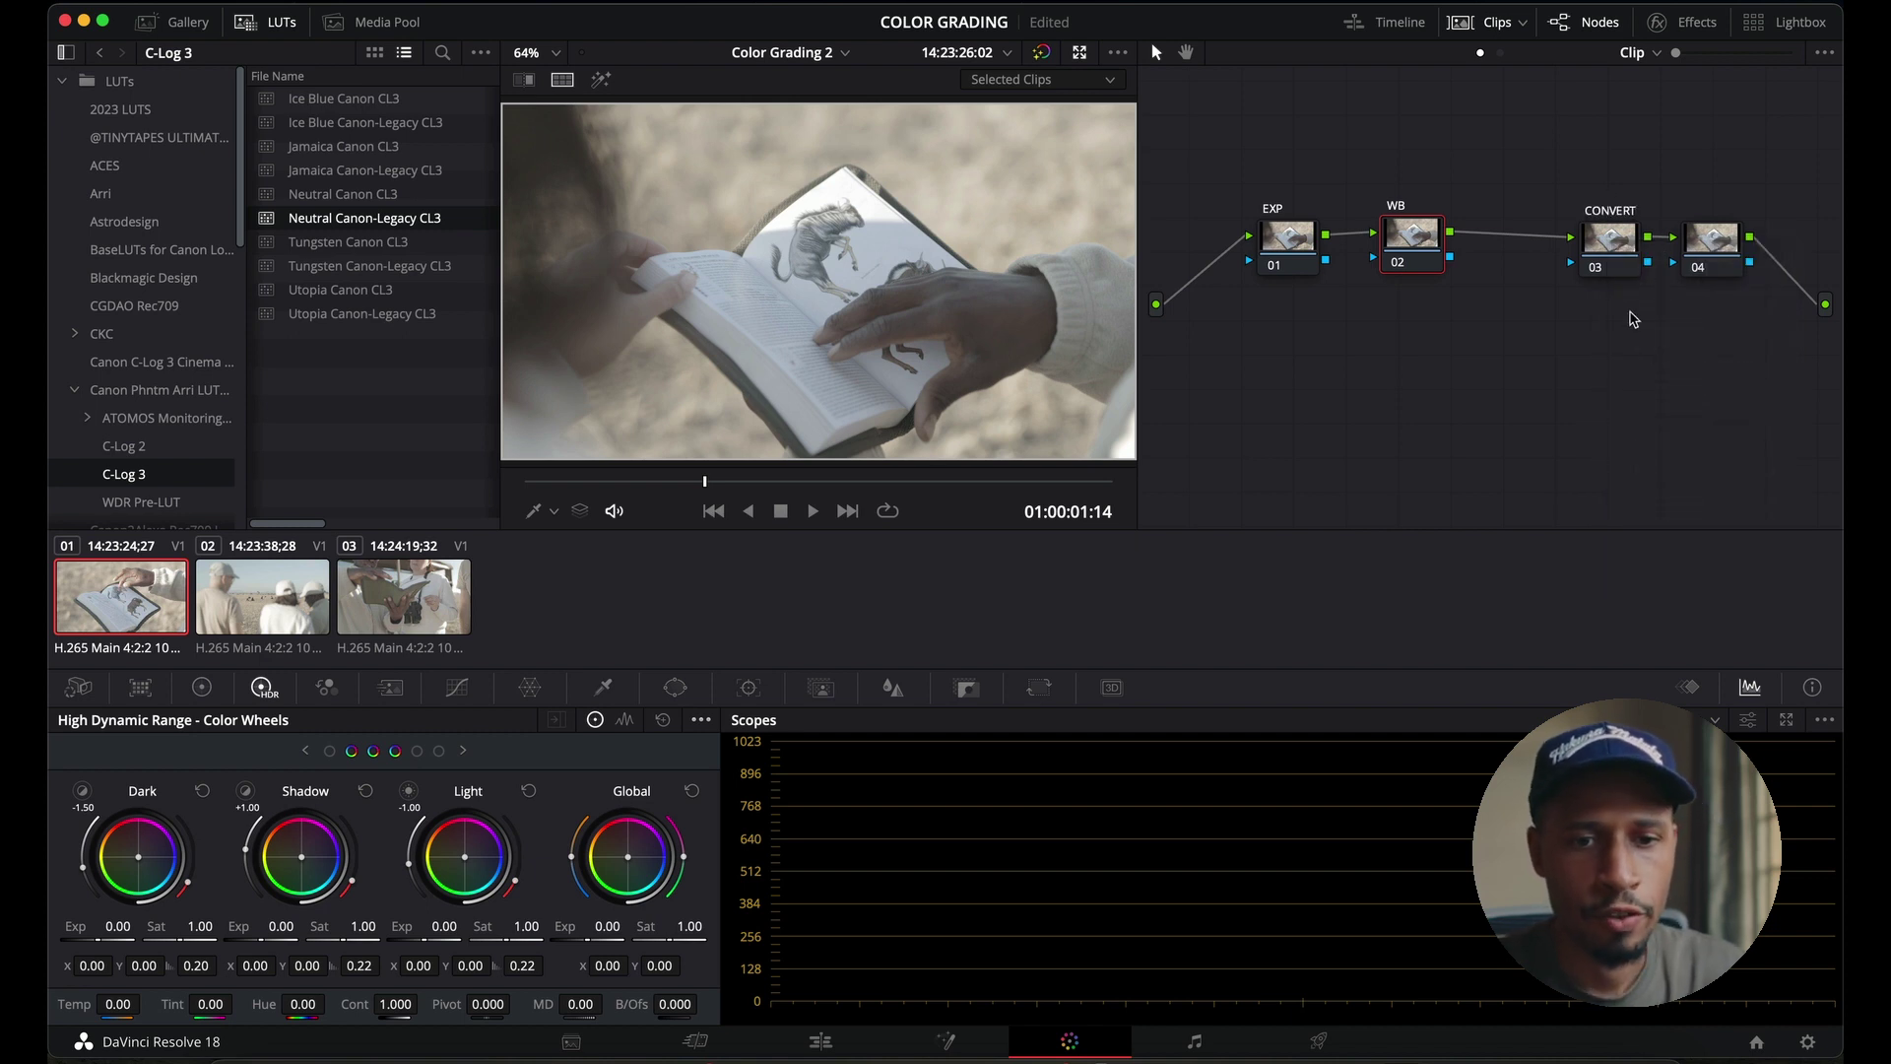
{"action": "left_click_drag", "start_coordinate": [1634, 256], "coordinate": [1562, 254]}
{"action": "left_click_drag", "start_coordinate": [1701, 238], "coordinate": [1651, 238]}
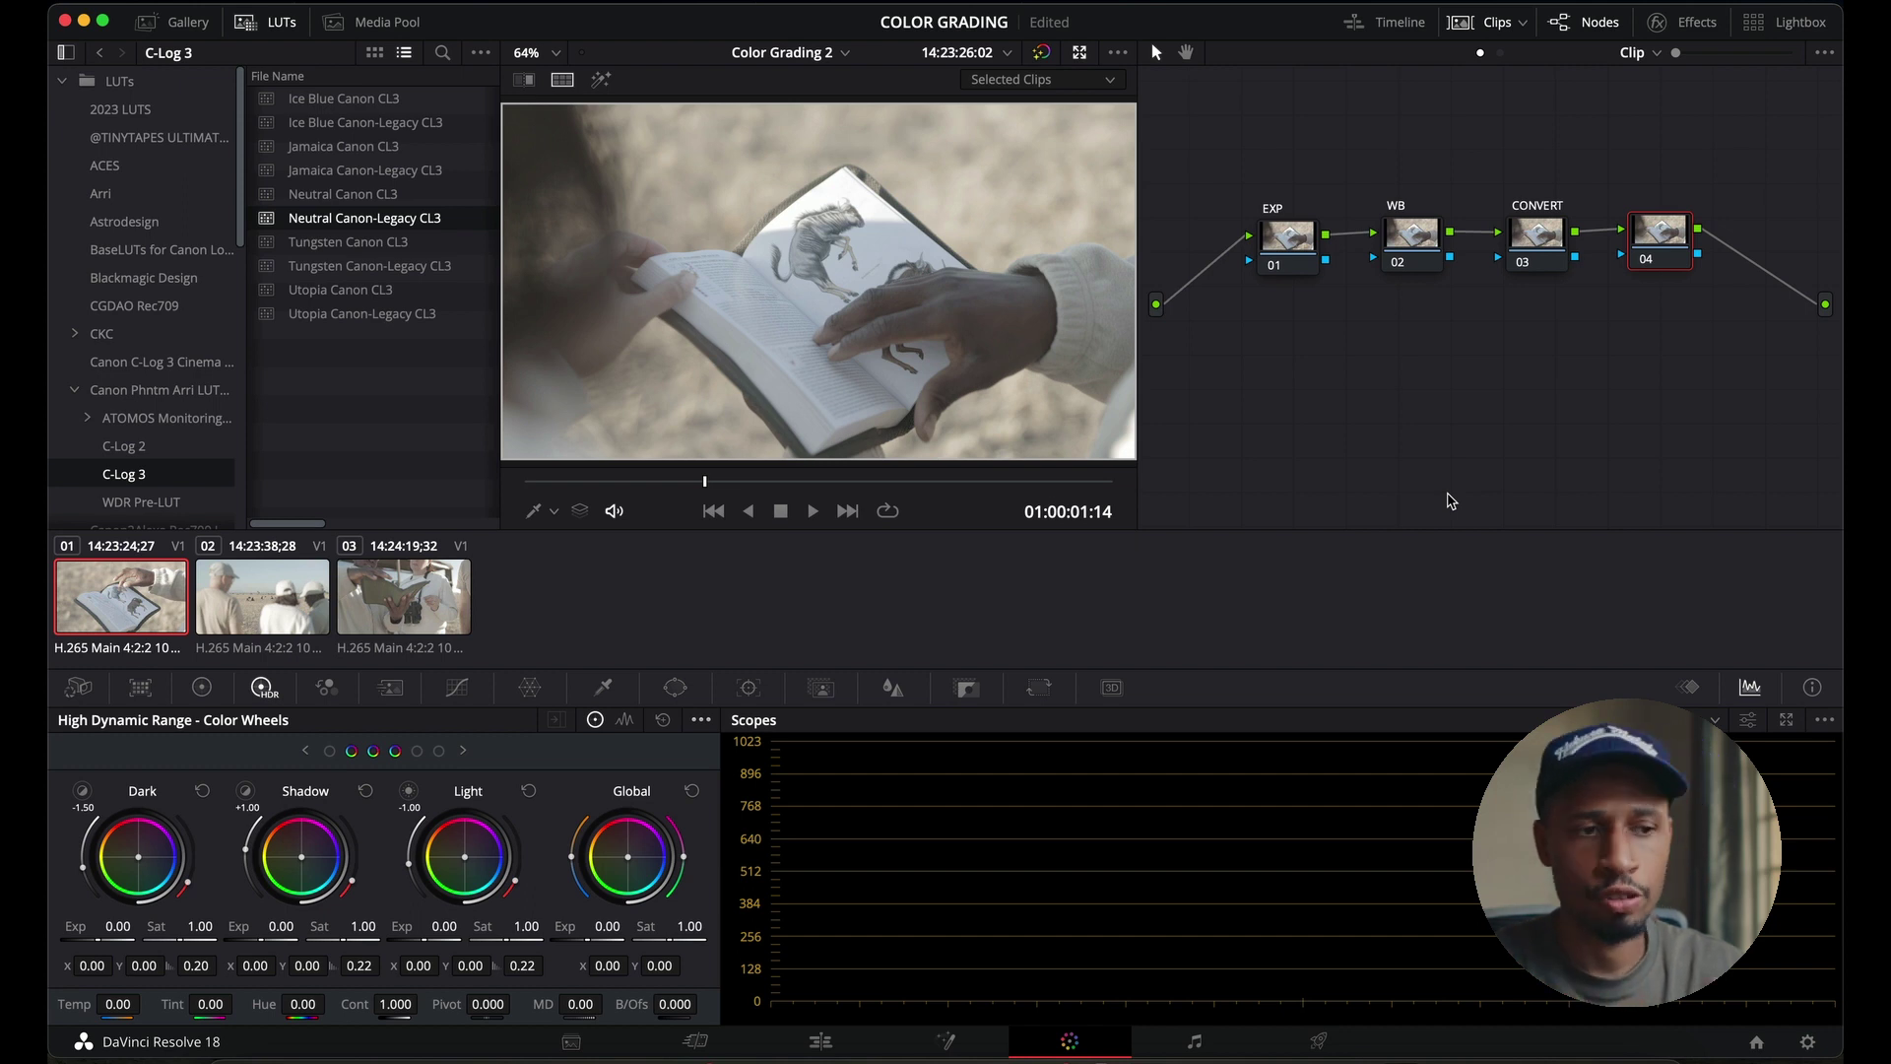
{"action": "right_click", "coordinate": [1652, 248]}
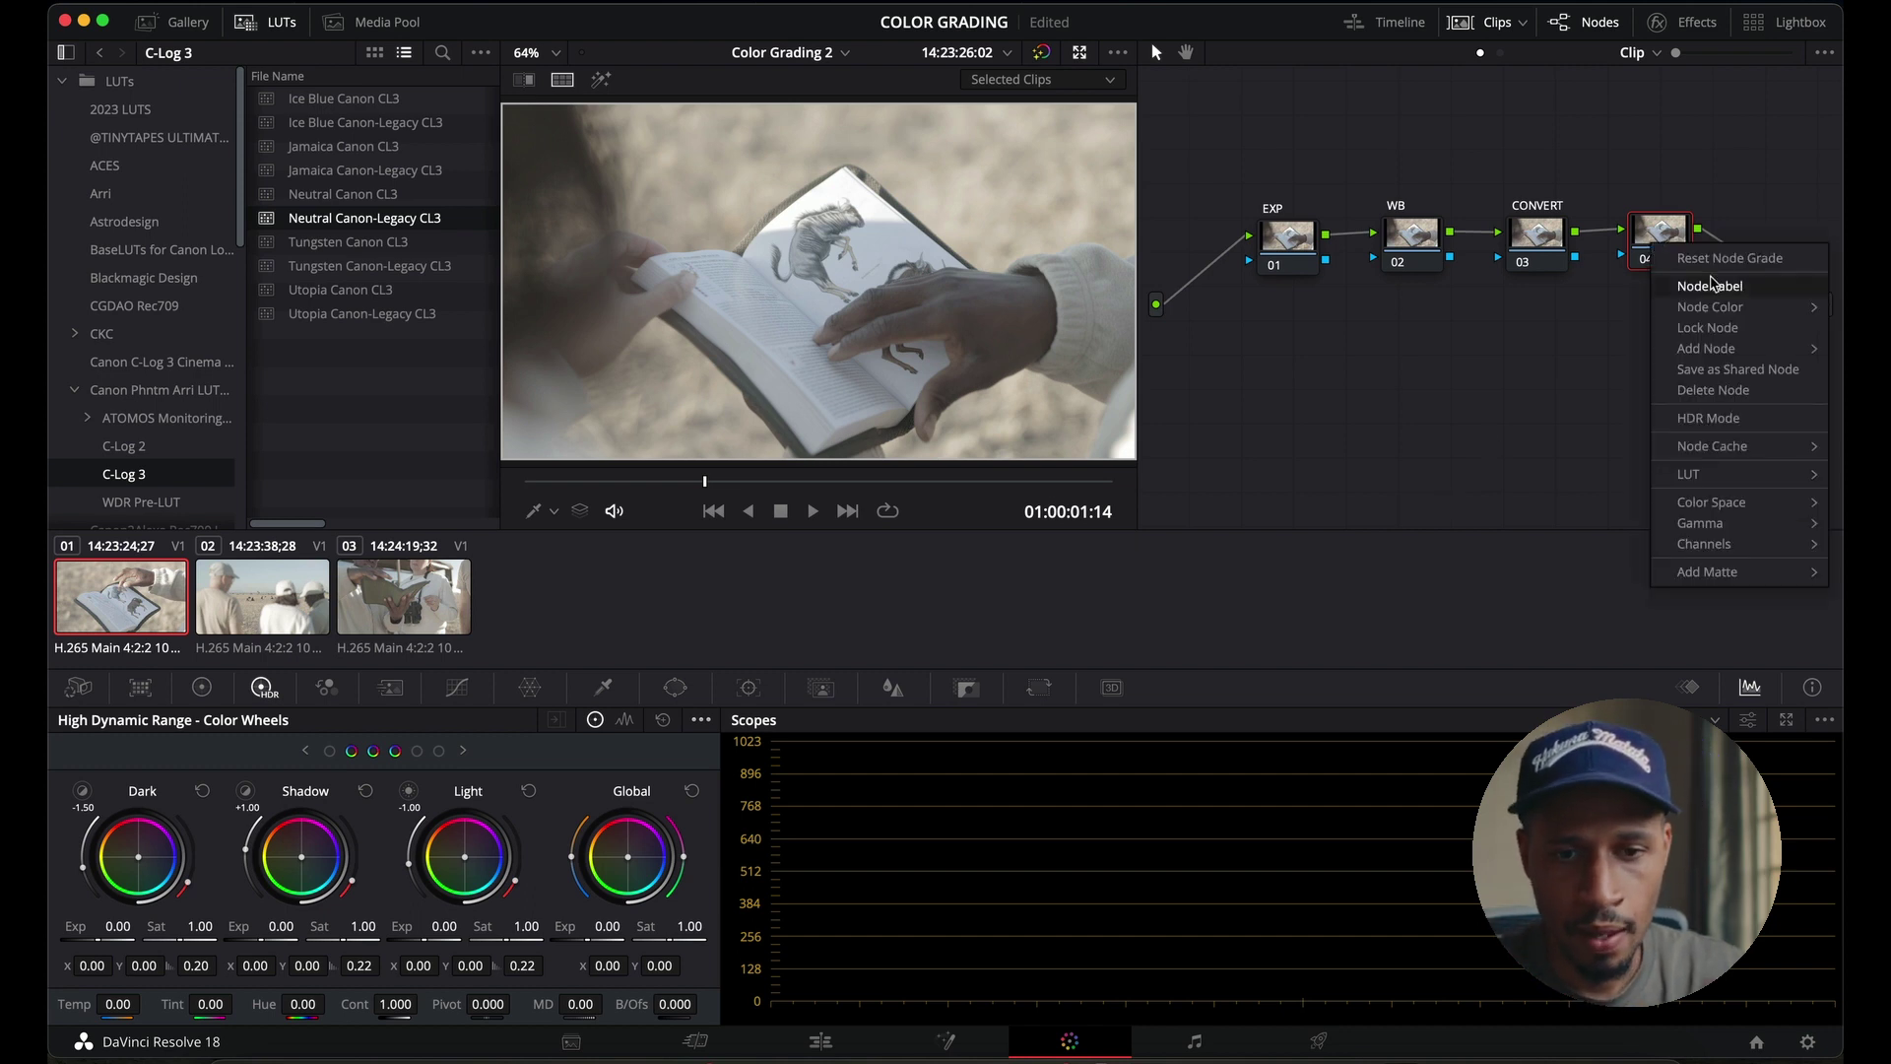
{"action": "left_click", "coordinate": [1714, 285]}
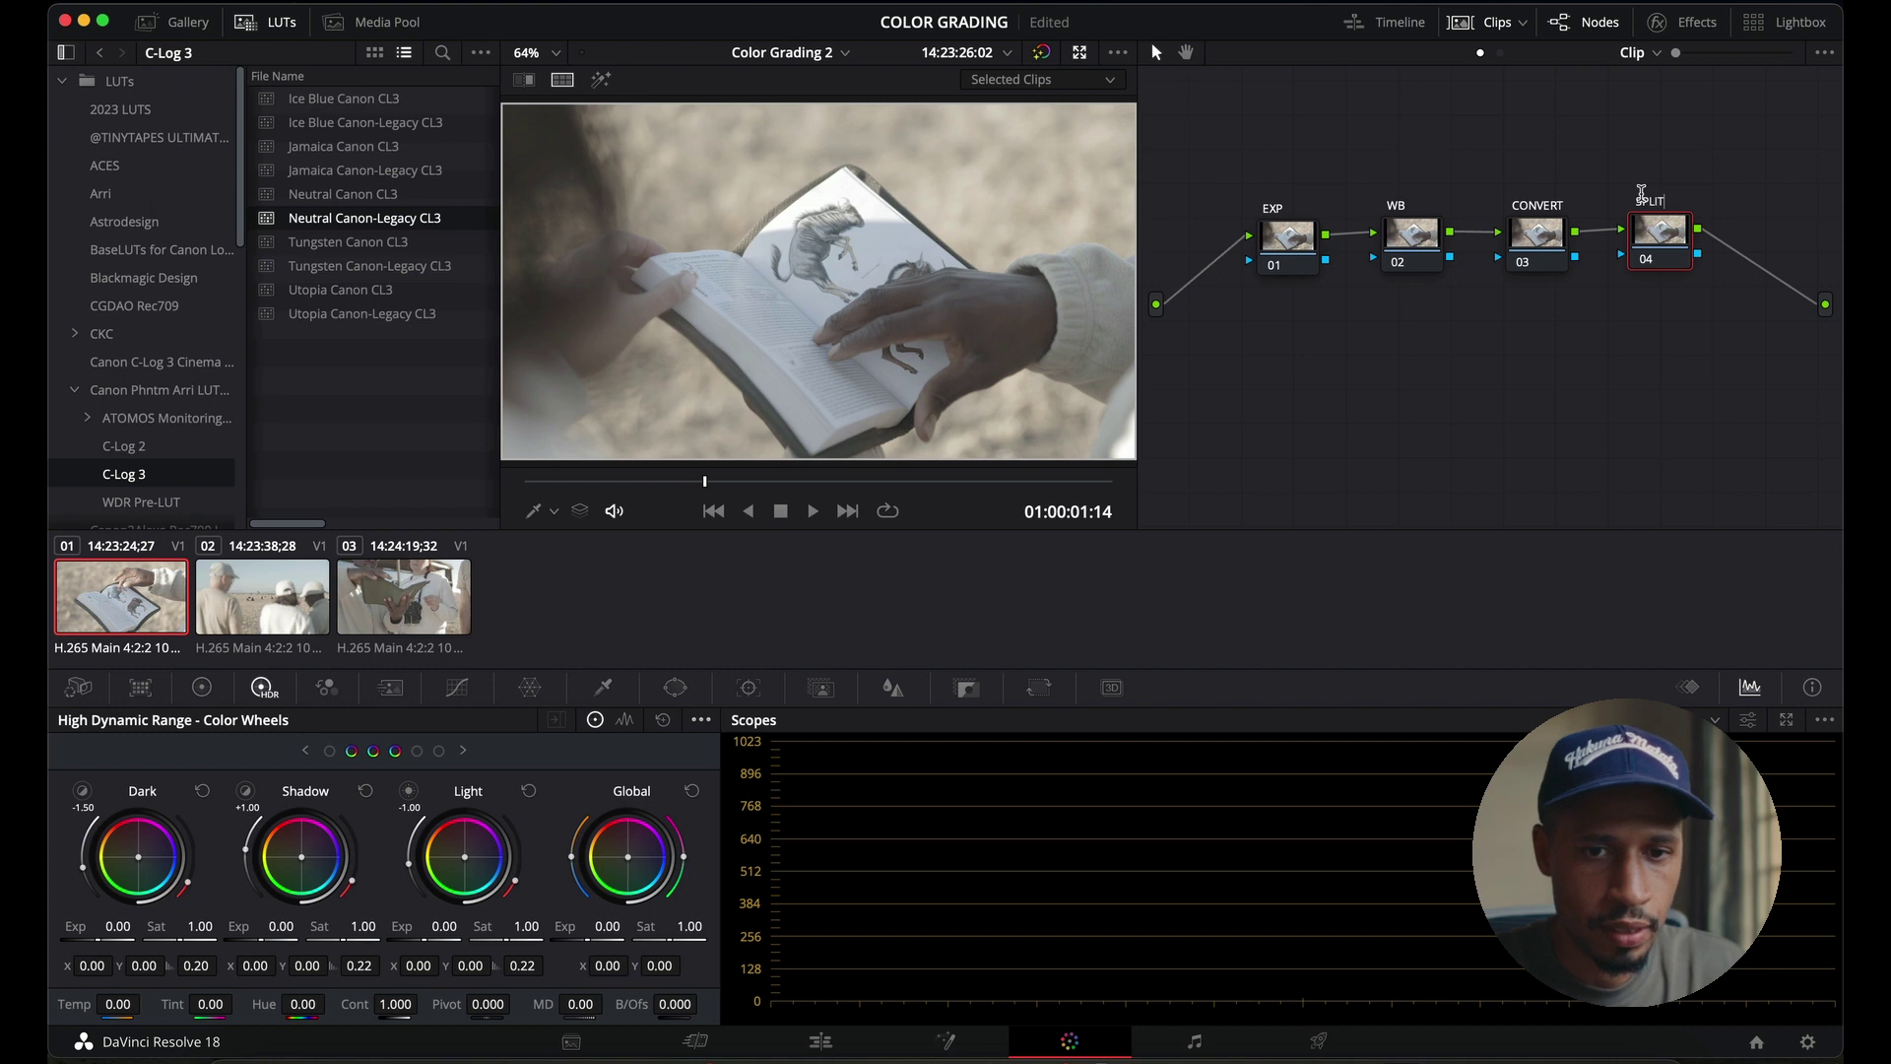
{"action": "type", "text": "SPLIT TONE"}
{"action": "key", "text": "Return"}
{"action": "left_click", "coordinate": [1537, 237]}
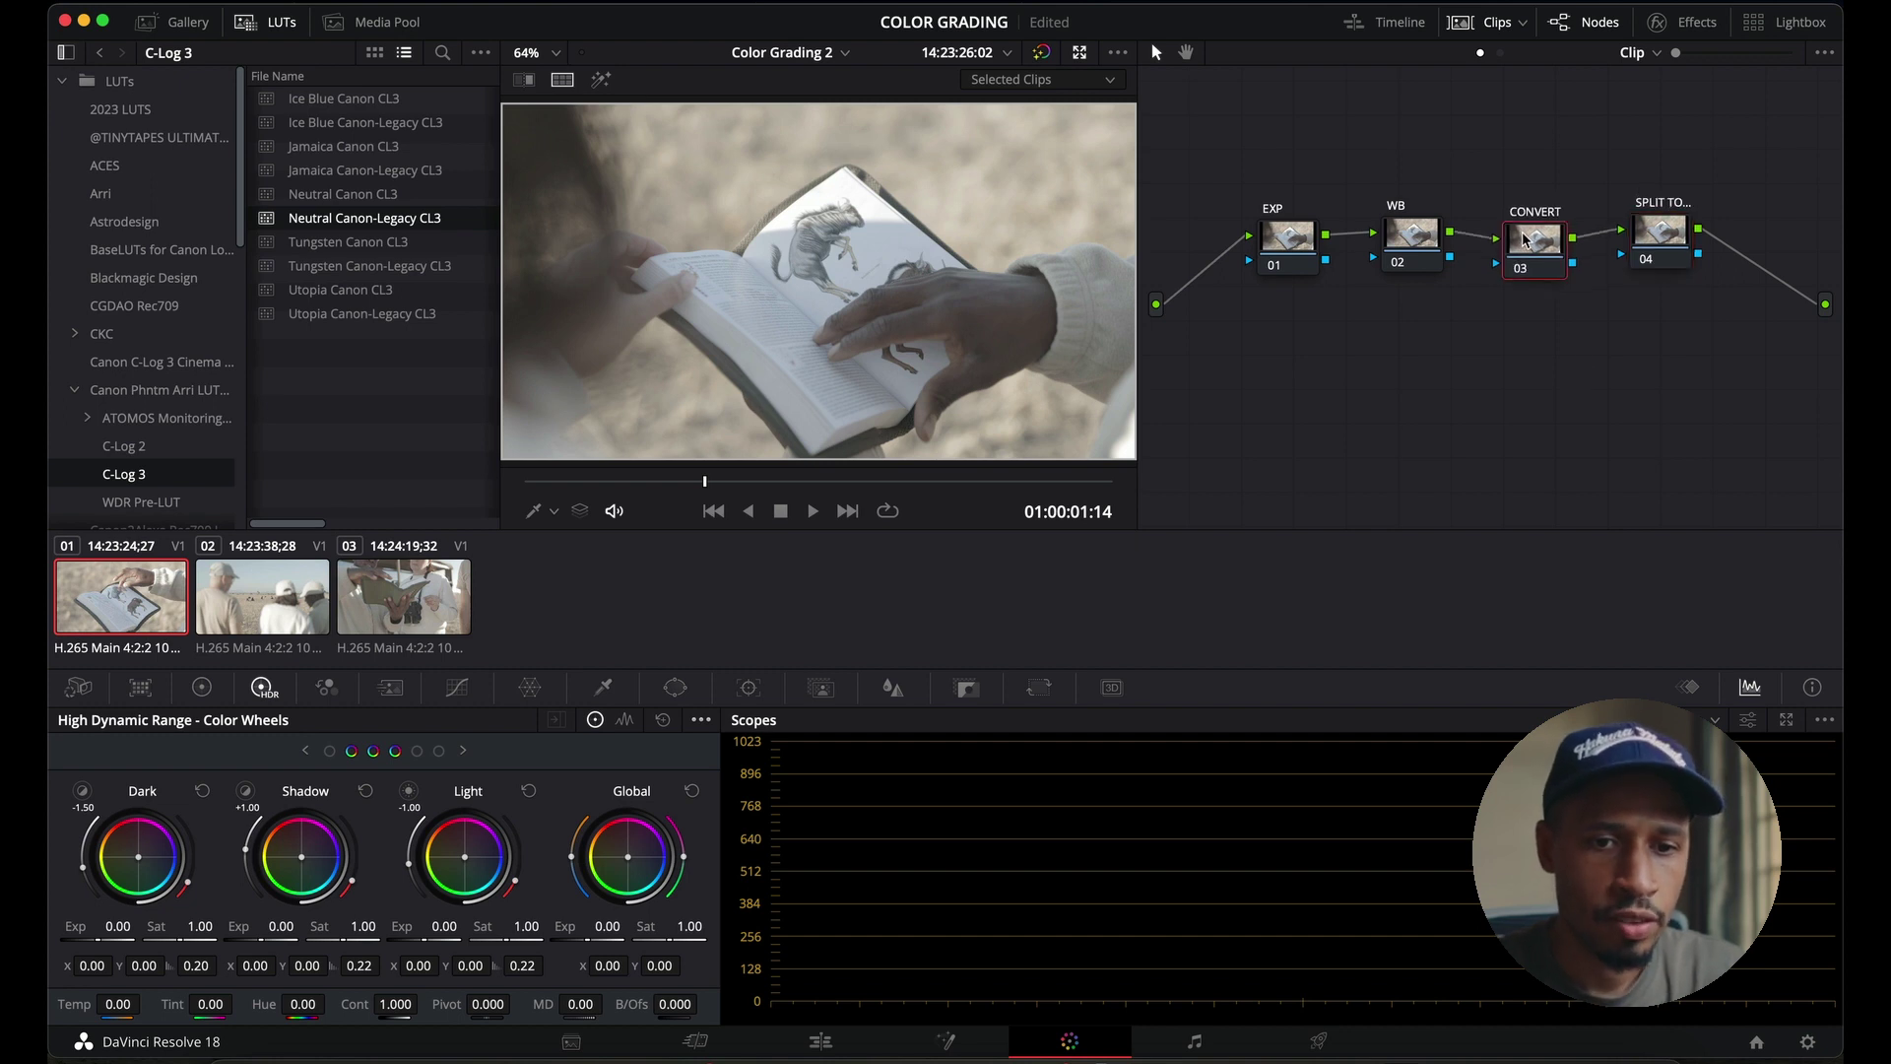
{"action": "left_click_drag", "start_coordinate": [1640, 235], "coordinate": [1640, 241]}
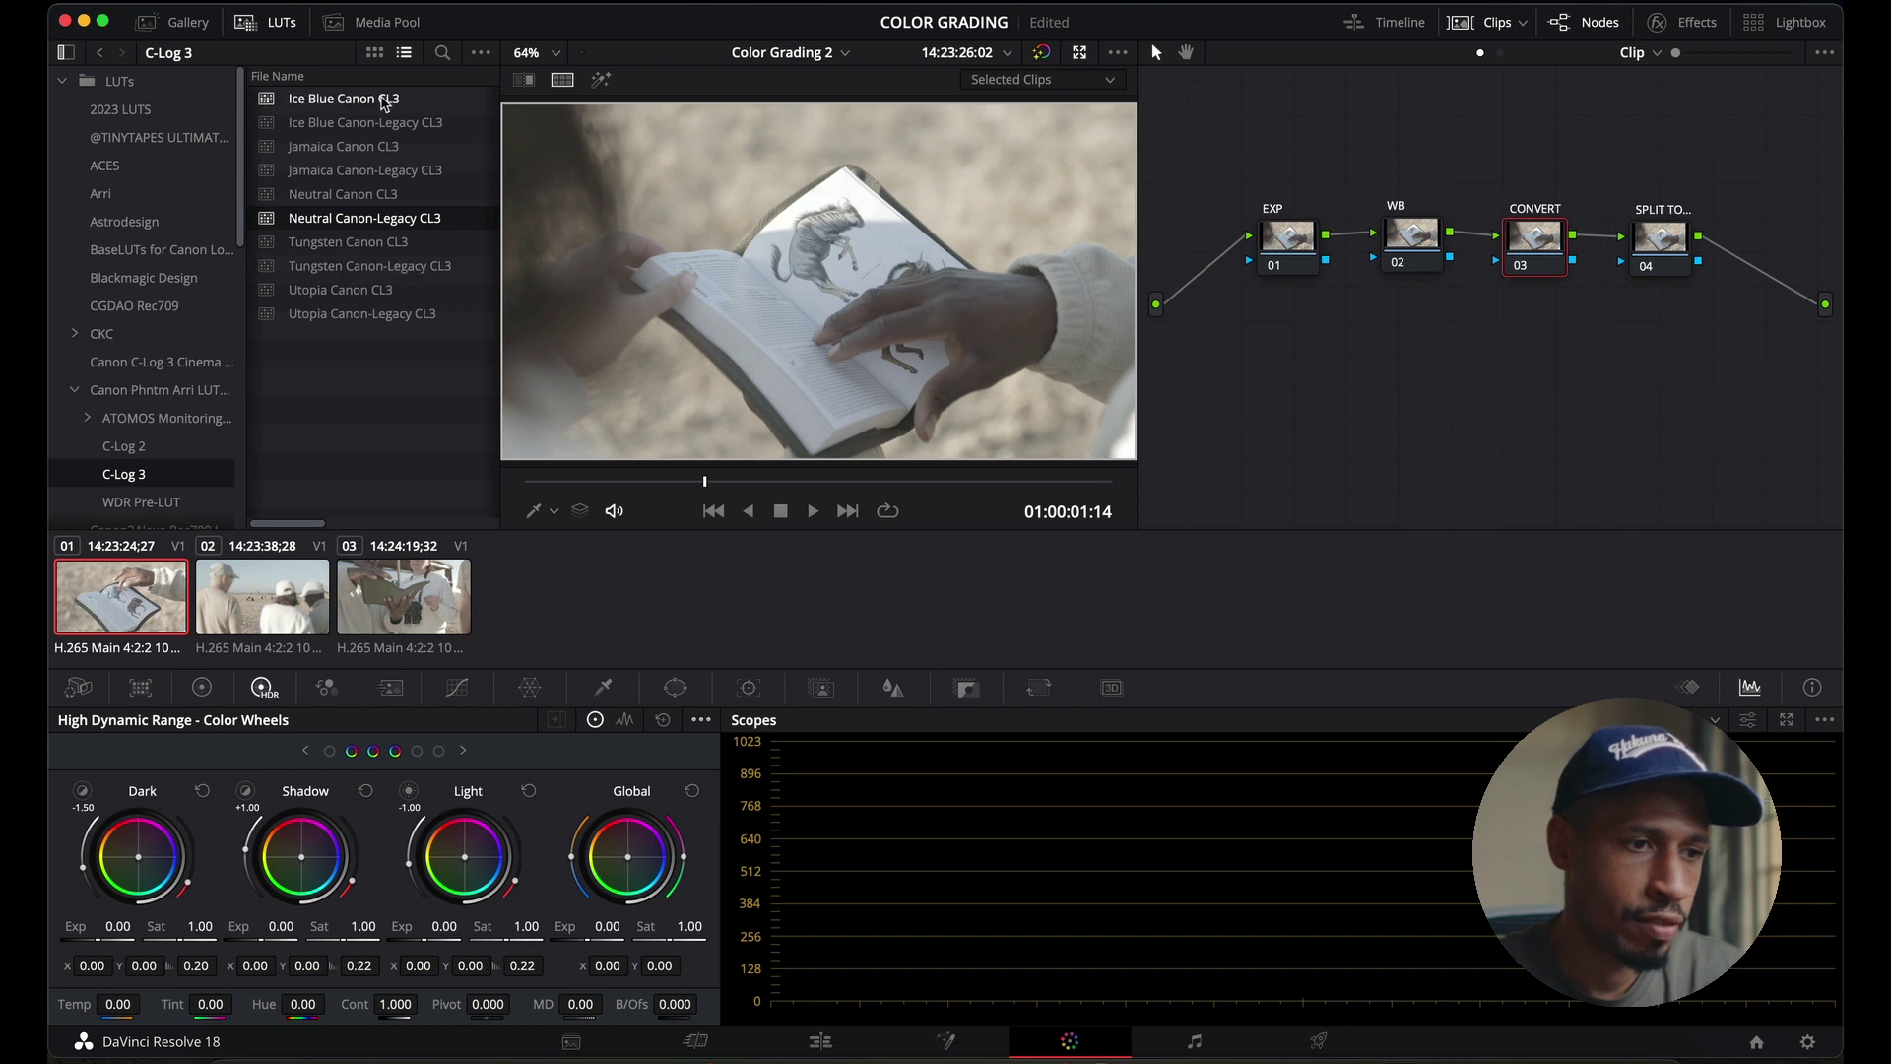
- Try the Tungsten, Utopia, Jamaica and Ice Blue Canon-Legacy CL3 LUTs, then settle on Neutral
{"action": "double_click", "coordinate": [345, 220]}
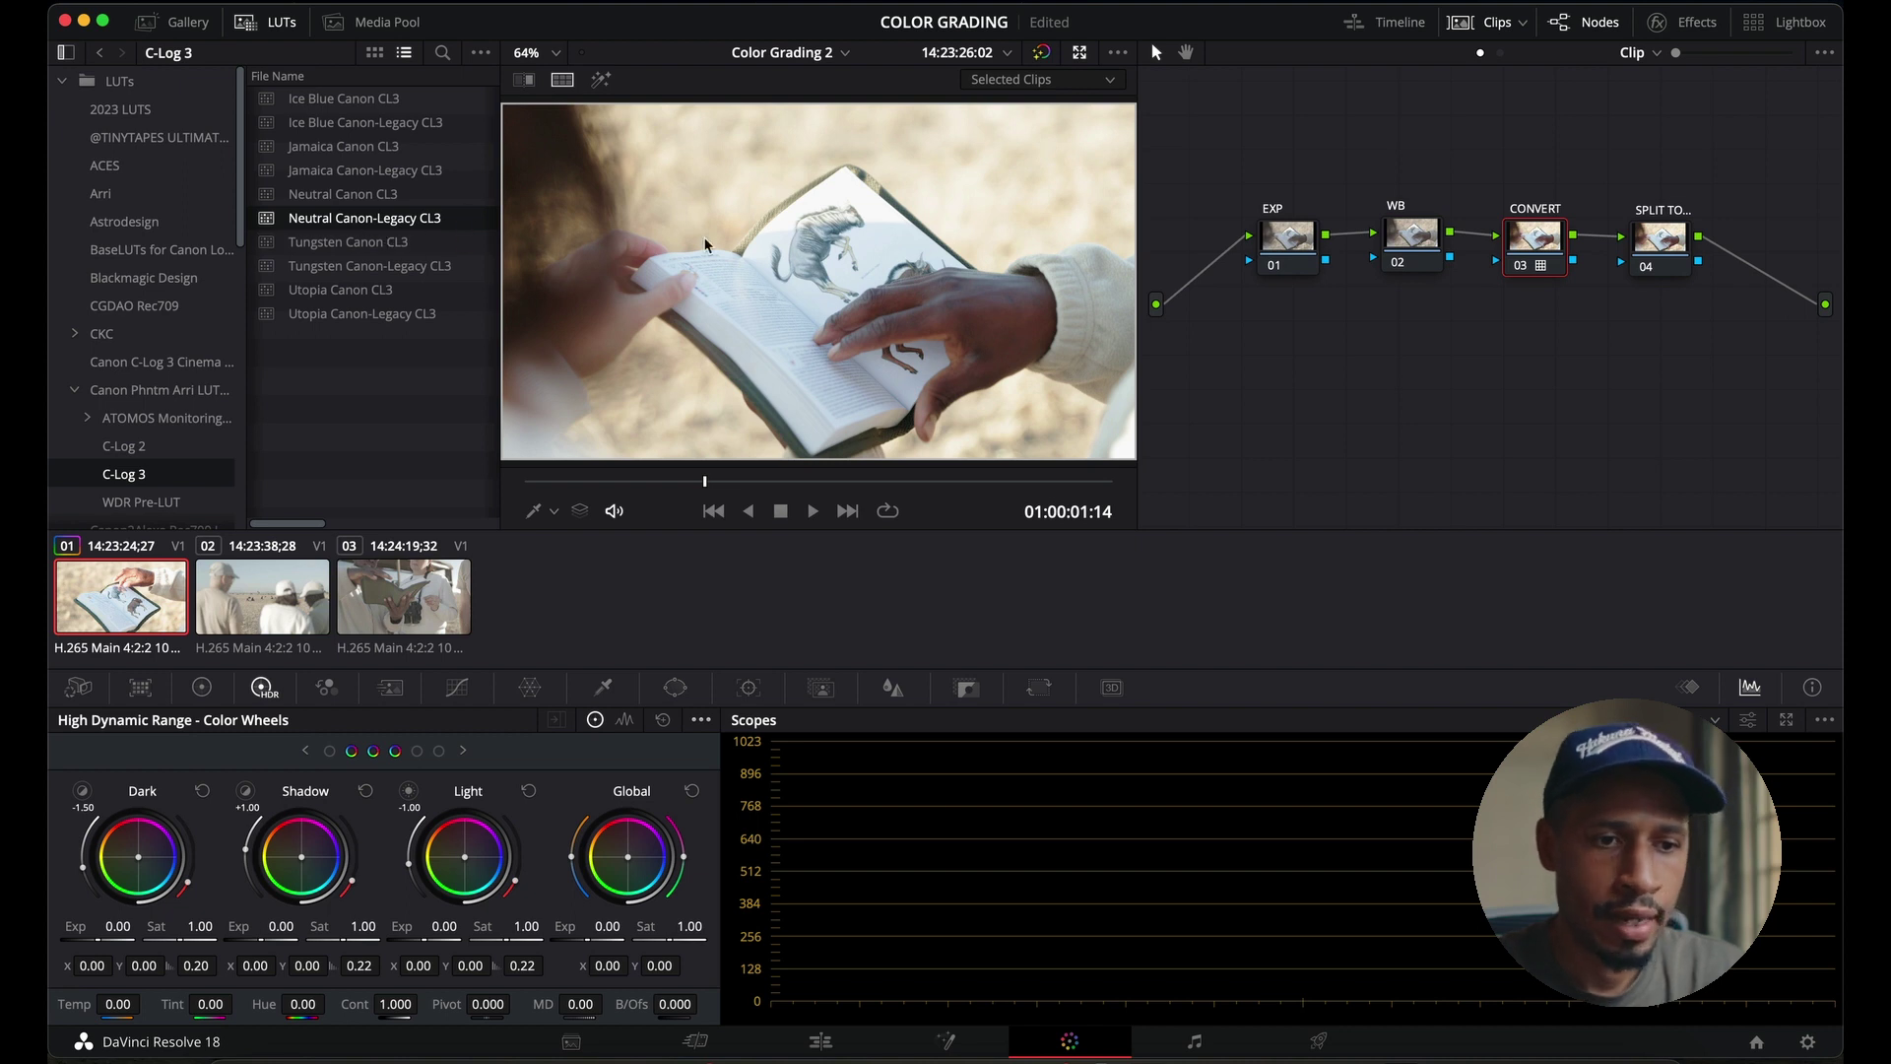
{"action": "double_click", "coordinate": [369, 268]}
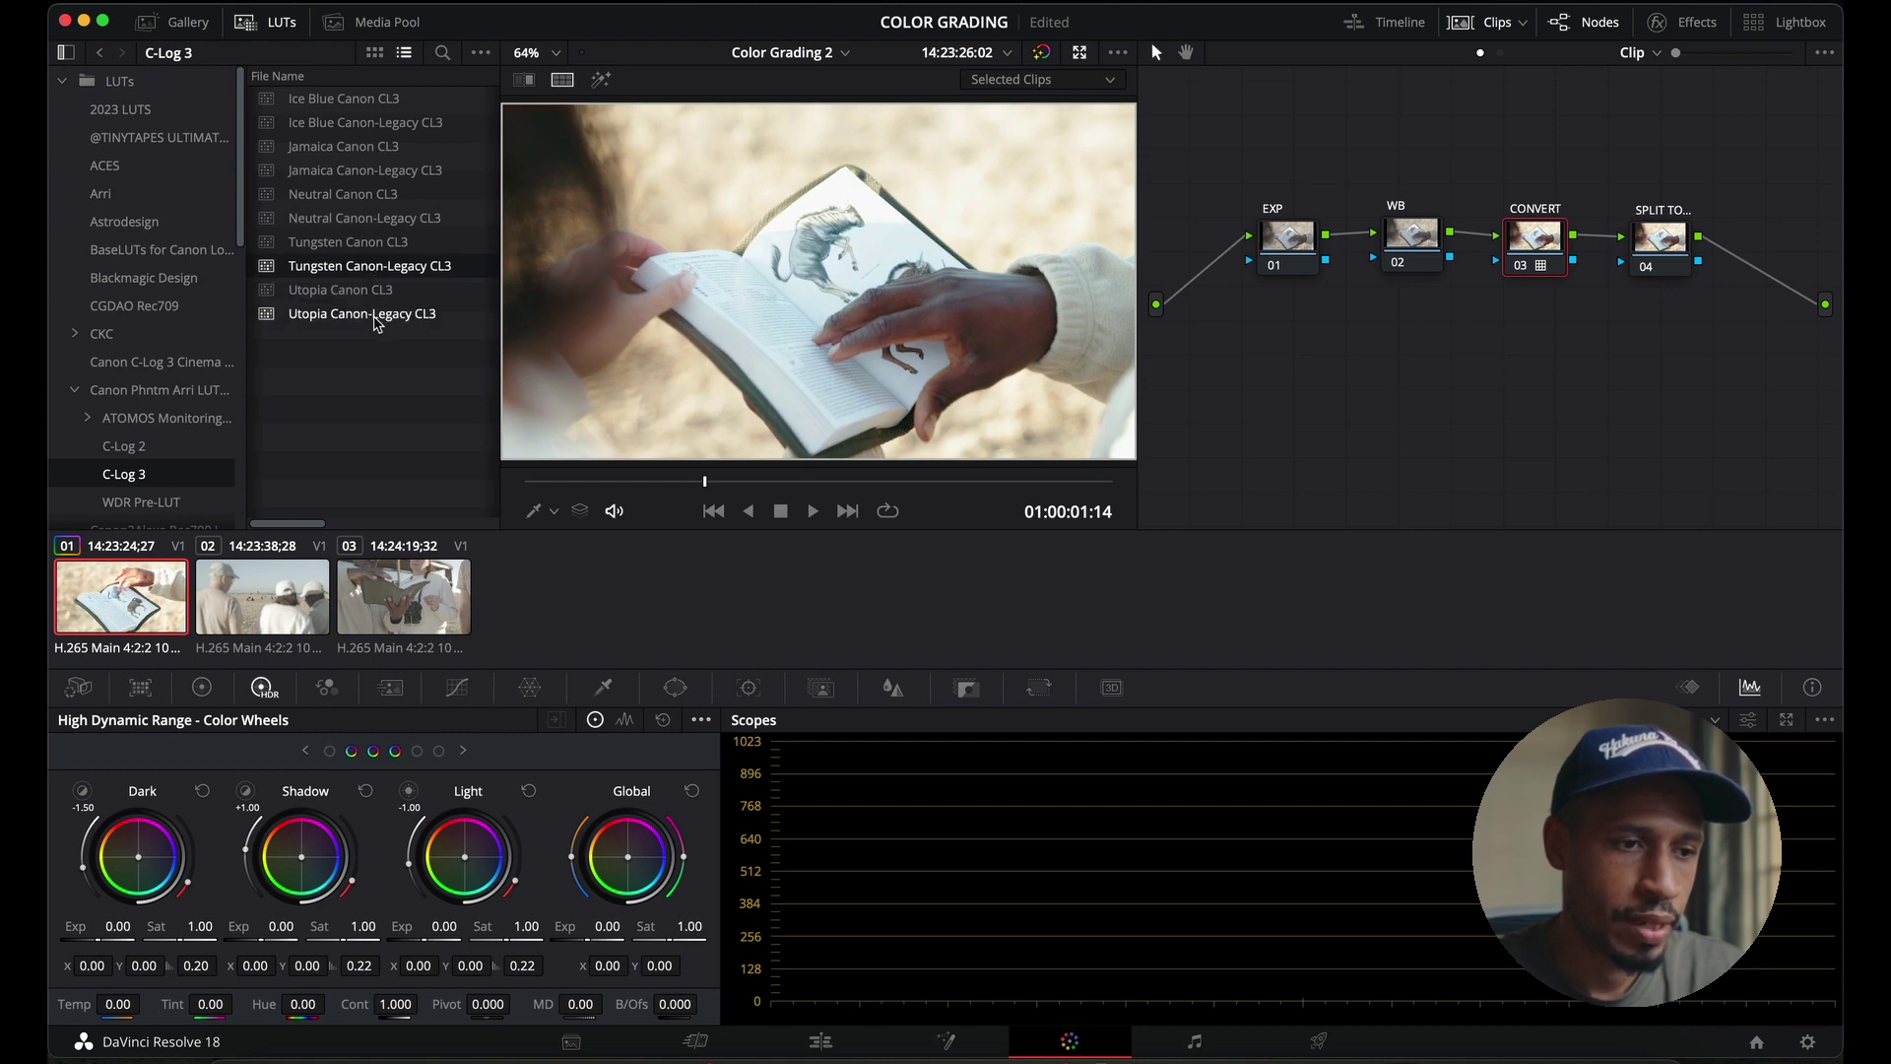
{"action": "double_click", "coordinate": [377, 315]}
{"action": "double_click", "coordinate": [391, 172]}
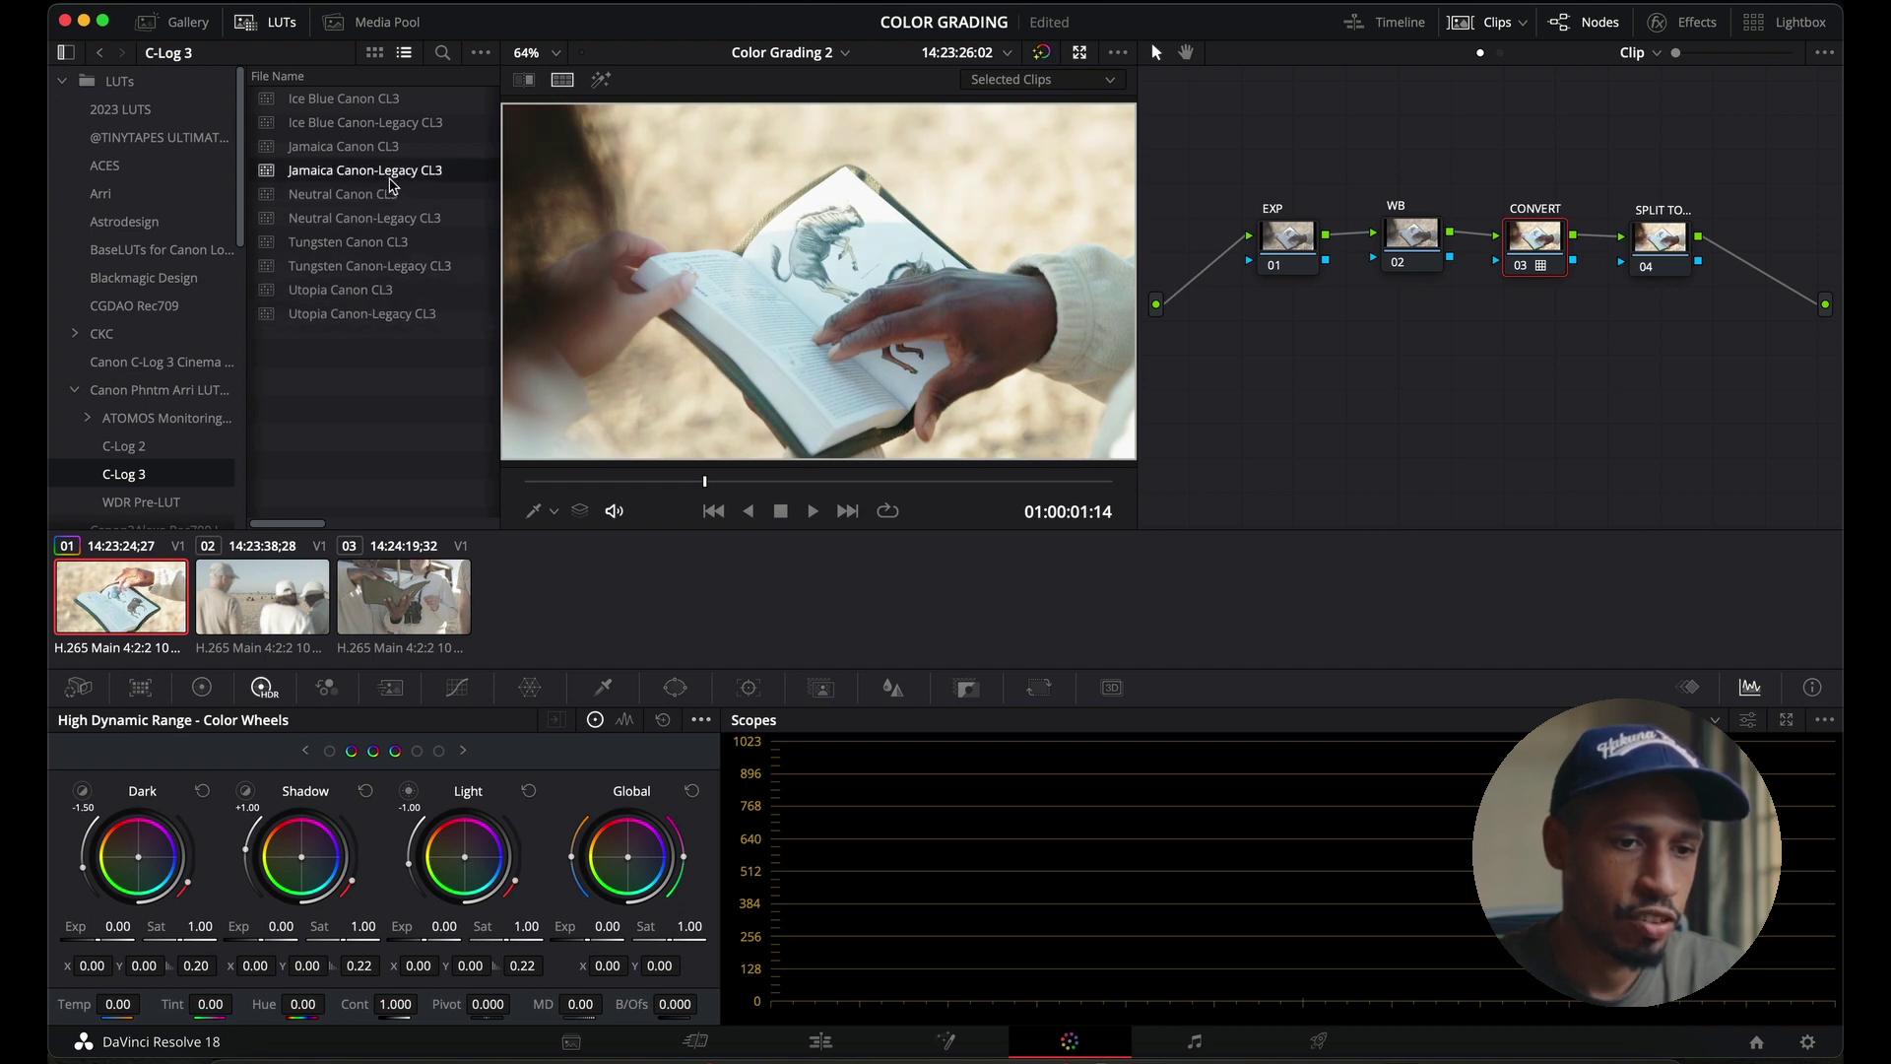
{"action": "double_click", "coordinate": [384, 124]}
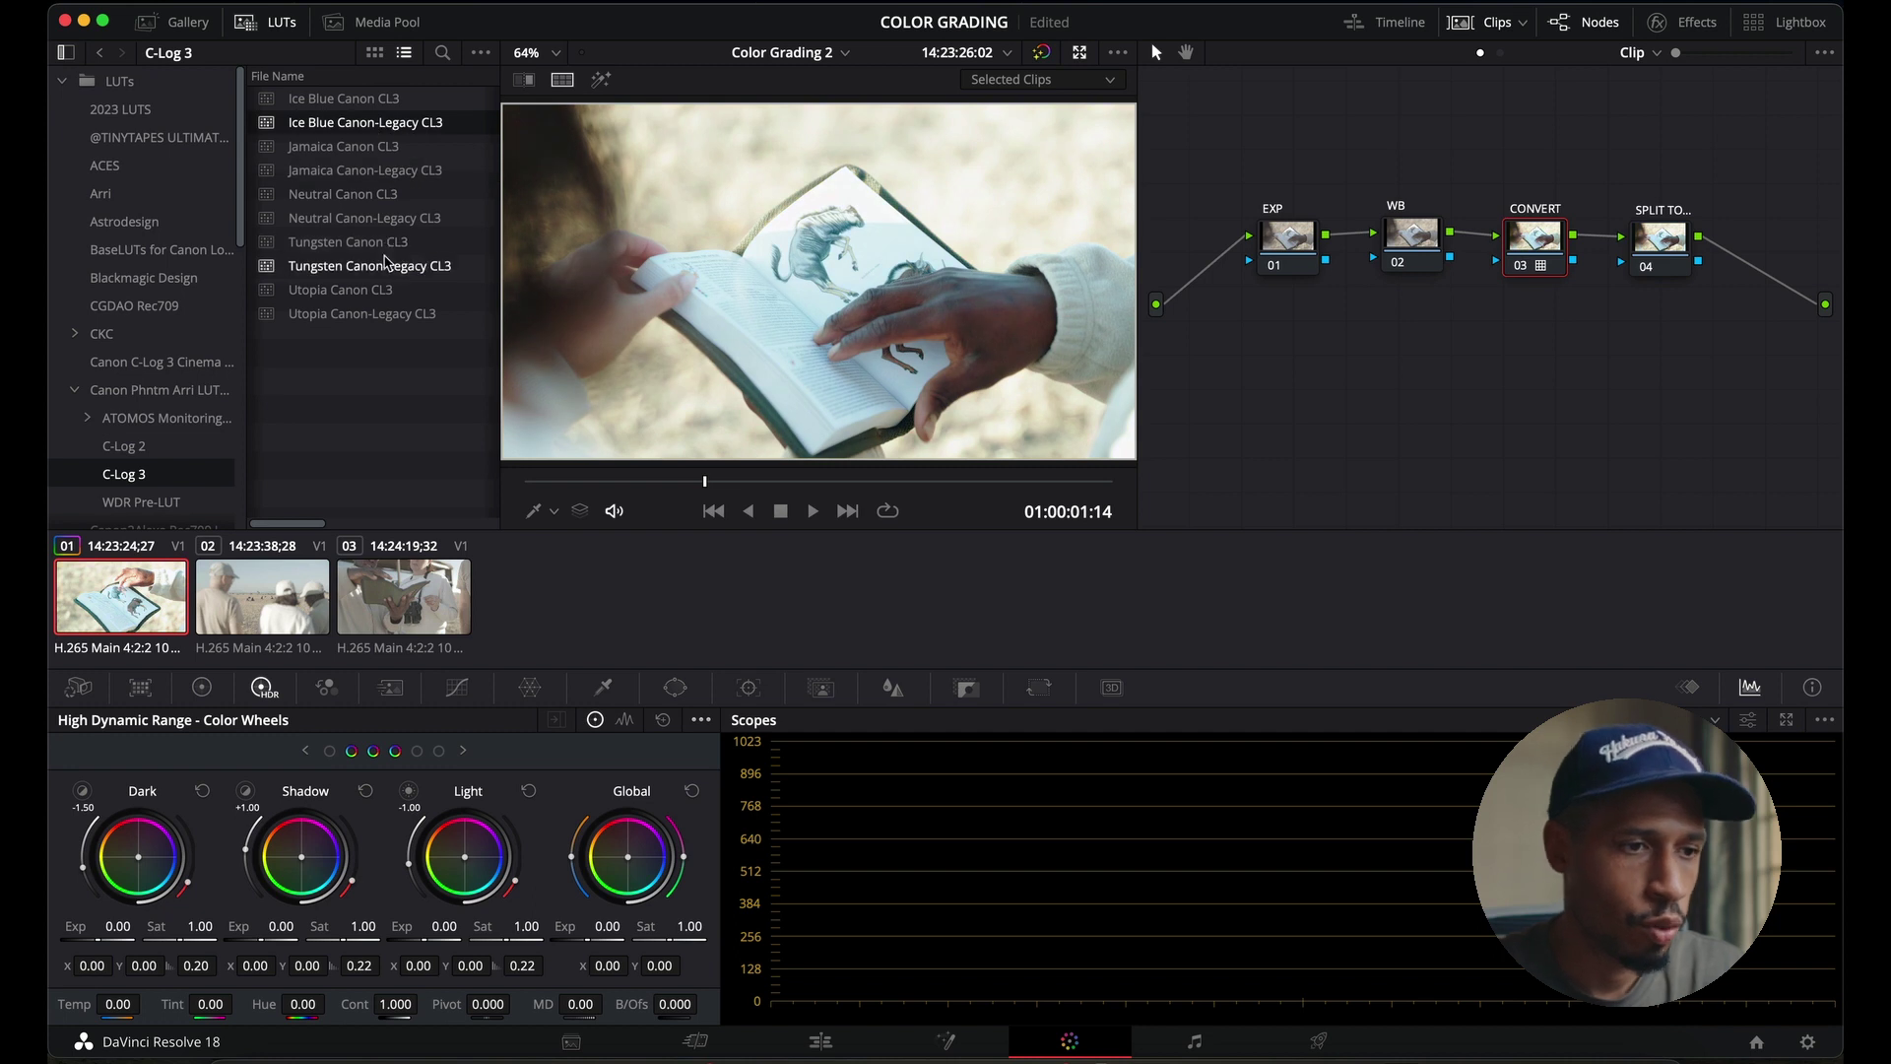
{"action": "double_click", "coordinate": [365, 217]}
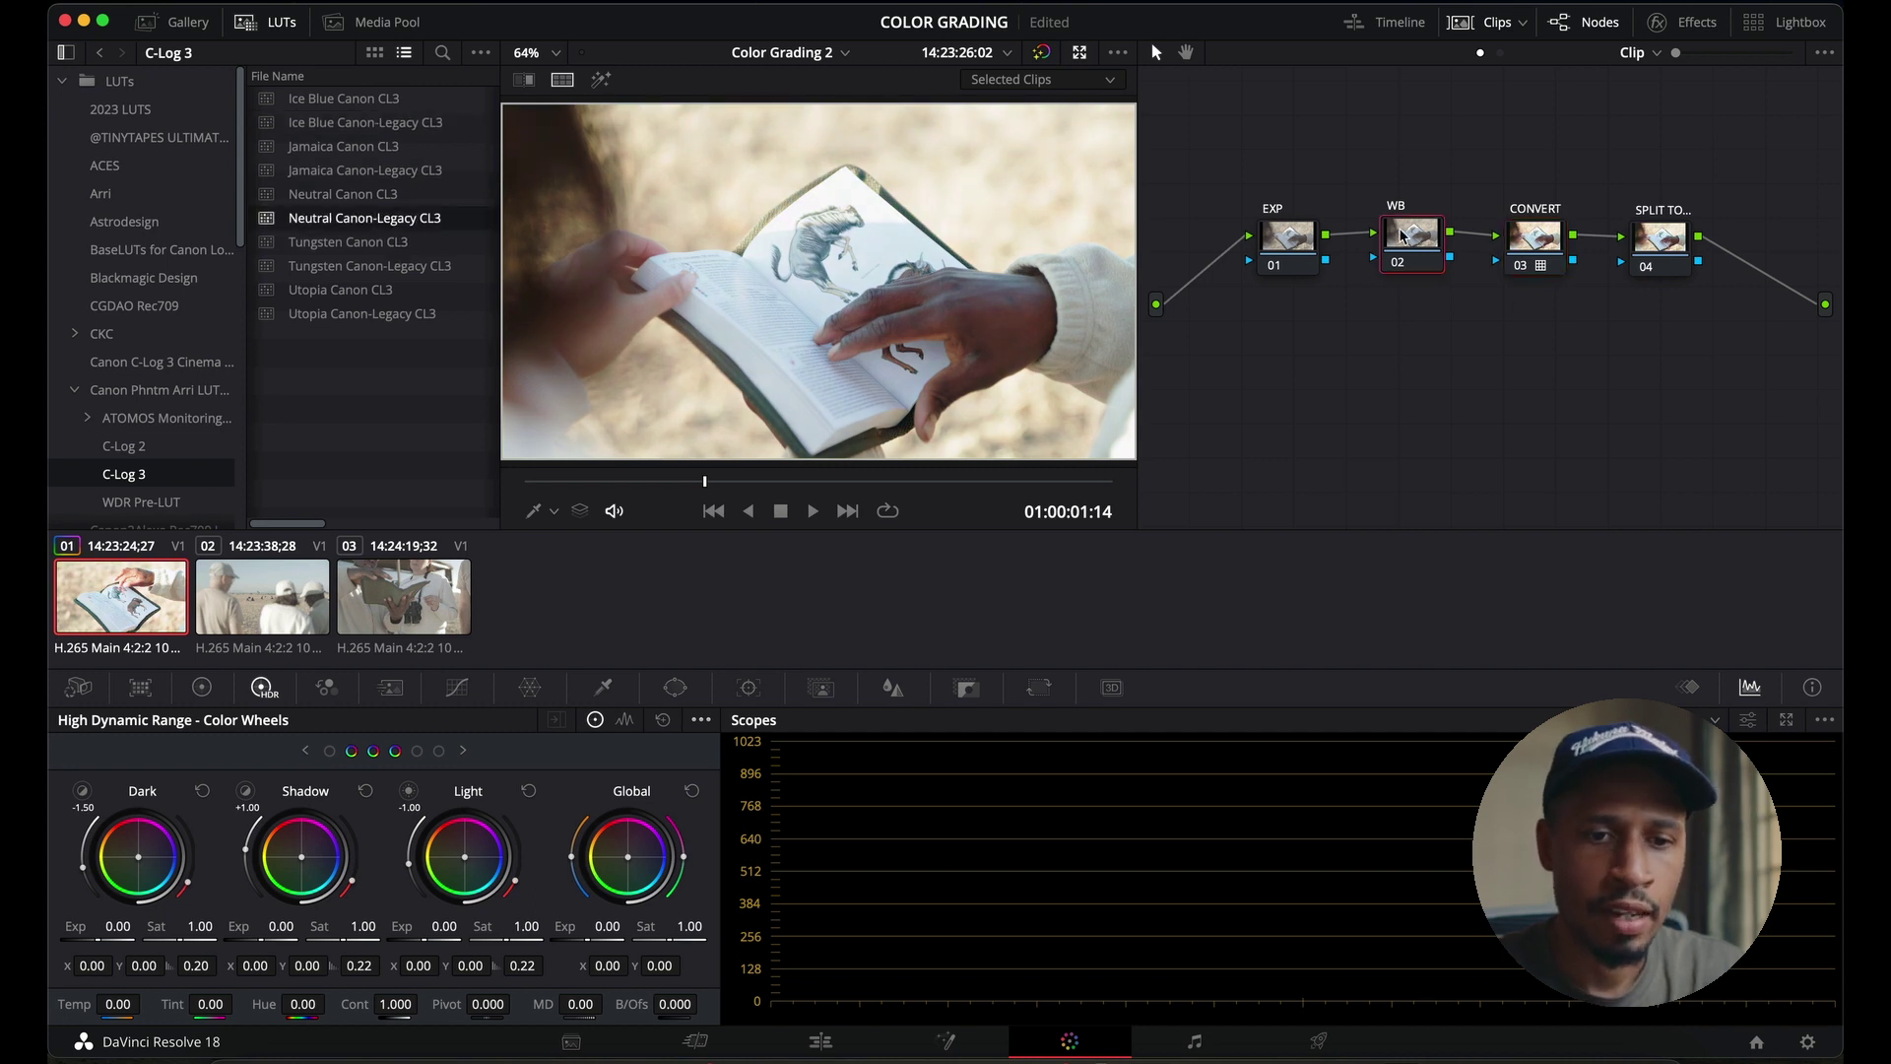
{"action": "left_click_drag", "start_coordinate": [1406, 235], "coordinate": [1406, 240]}
{"action": "left_click_drag", "start_coordinate": [1528, 236], "coordinate": [1528, 237]}
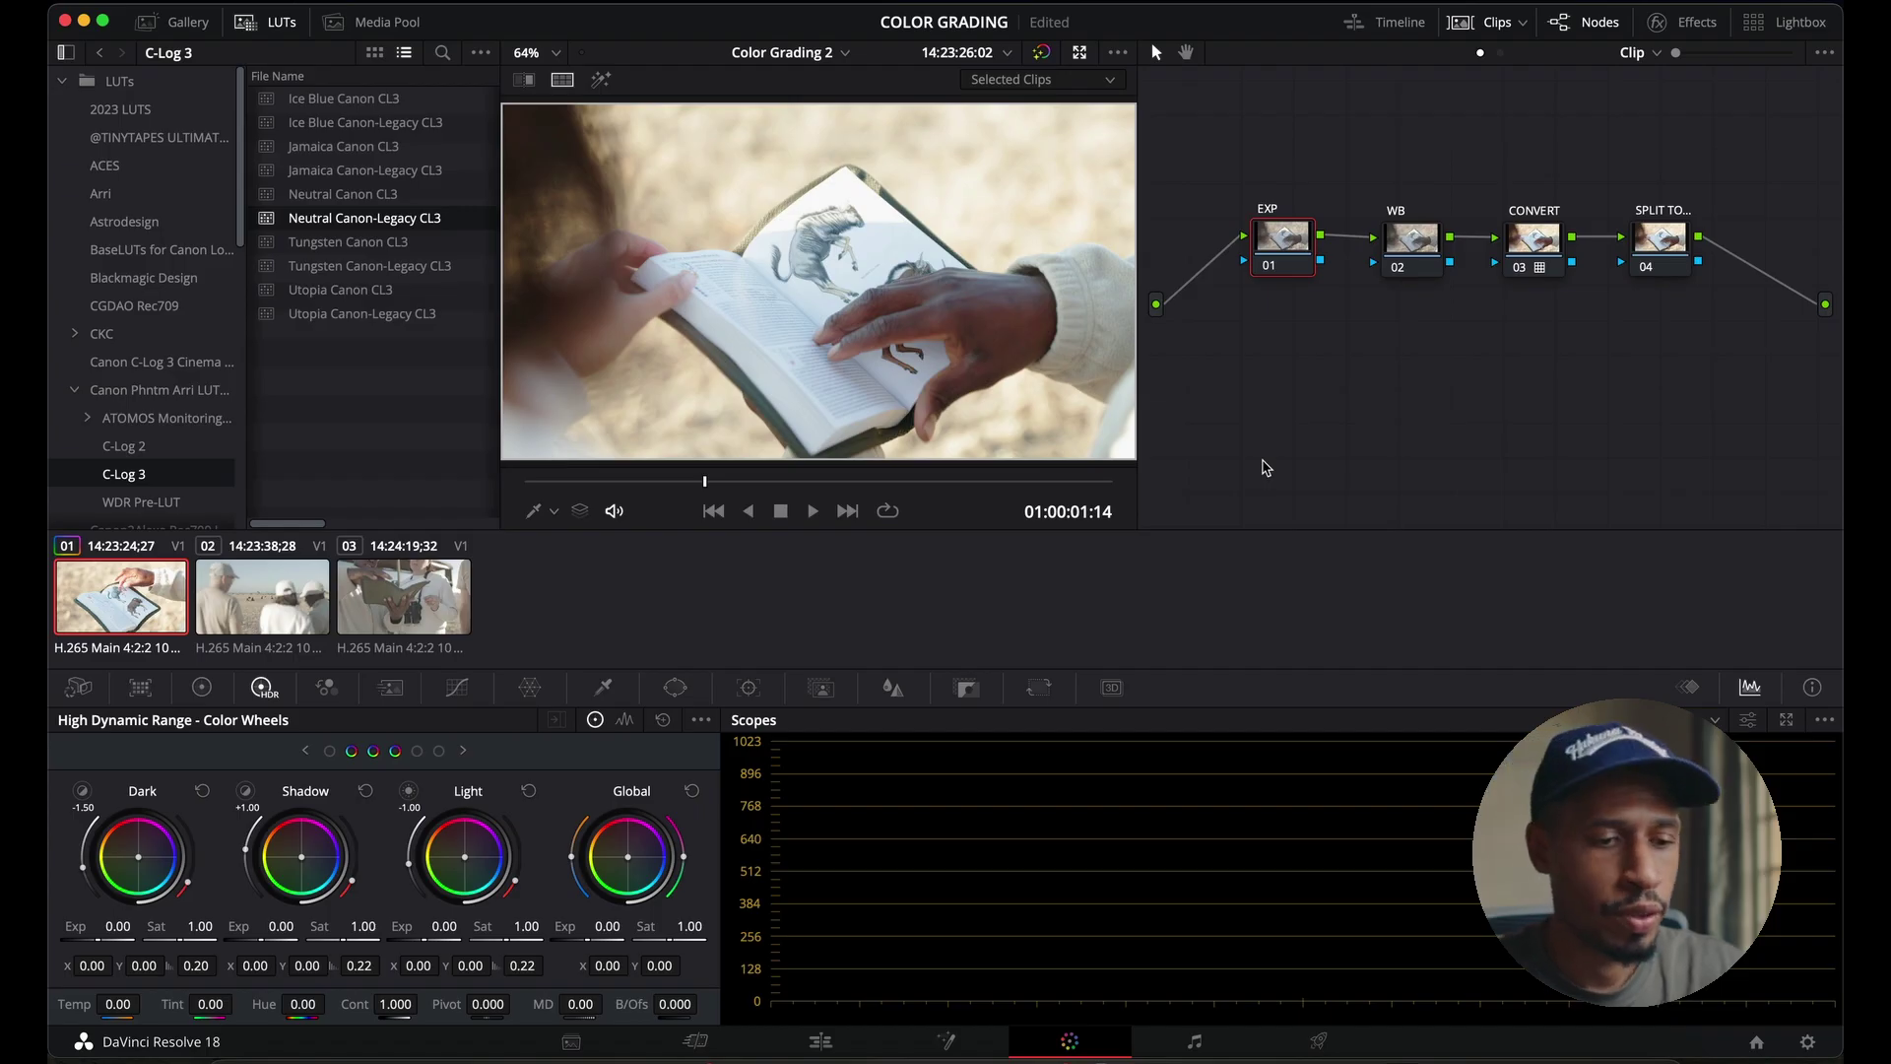
- Set the HDR wheels' colour space to Canon Cinema Gamut and gamma to Canon Log 3
{"action": "left_click", "coordinate": [701, 722]}
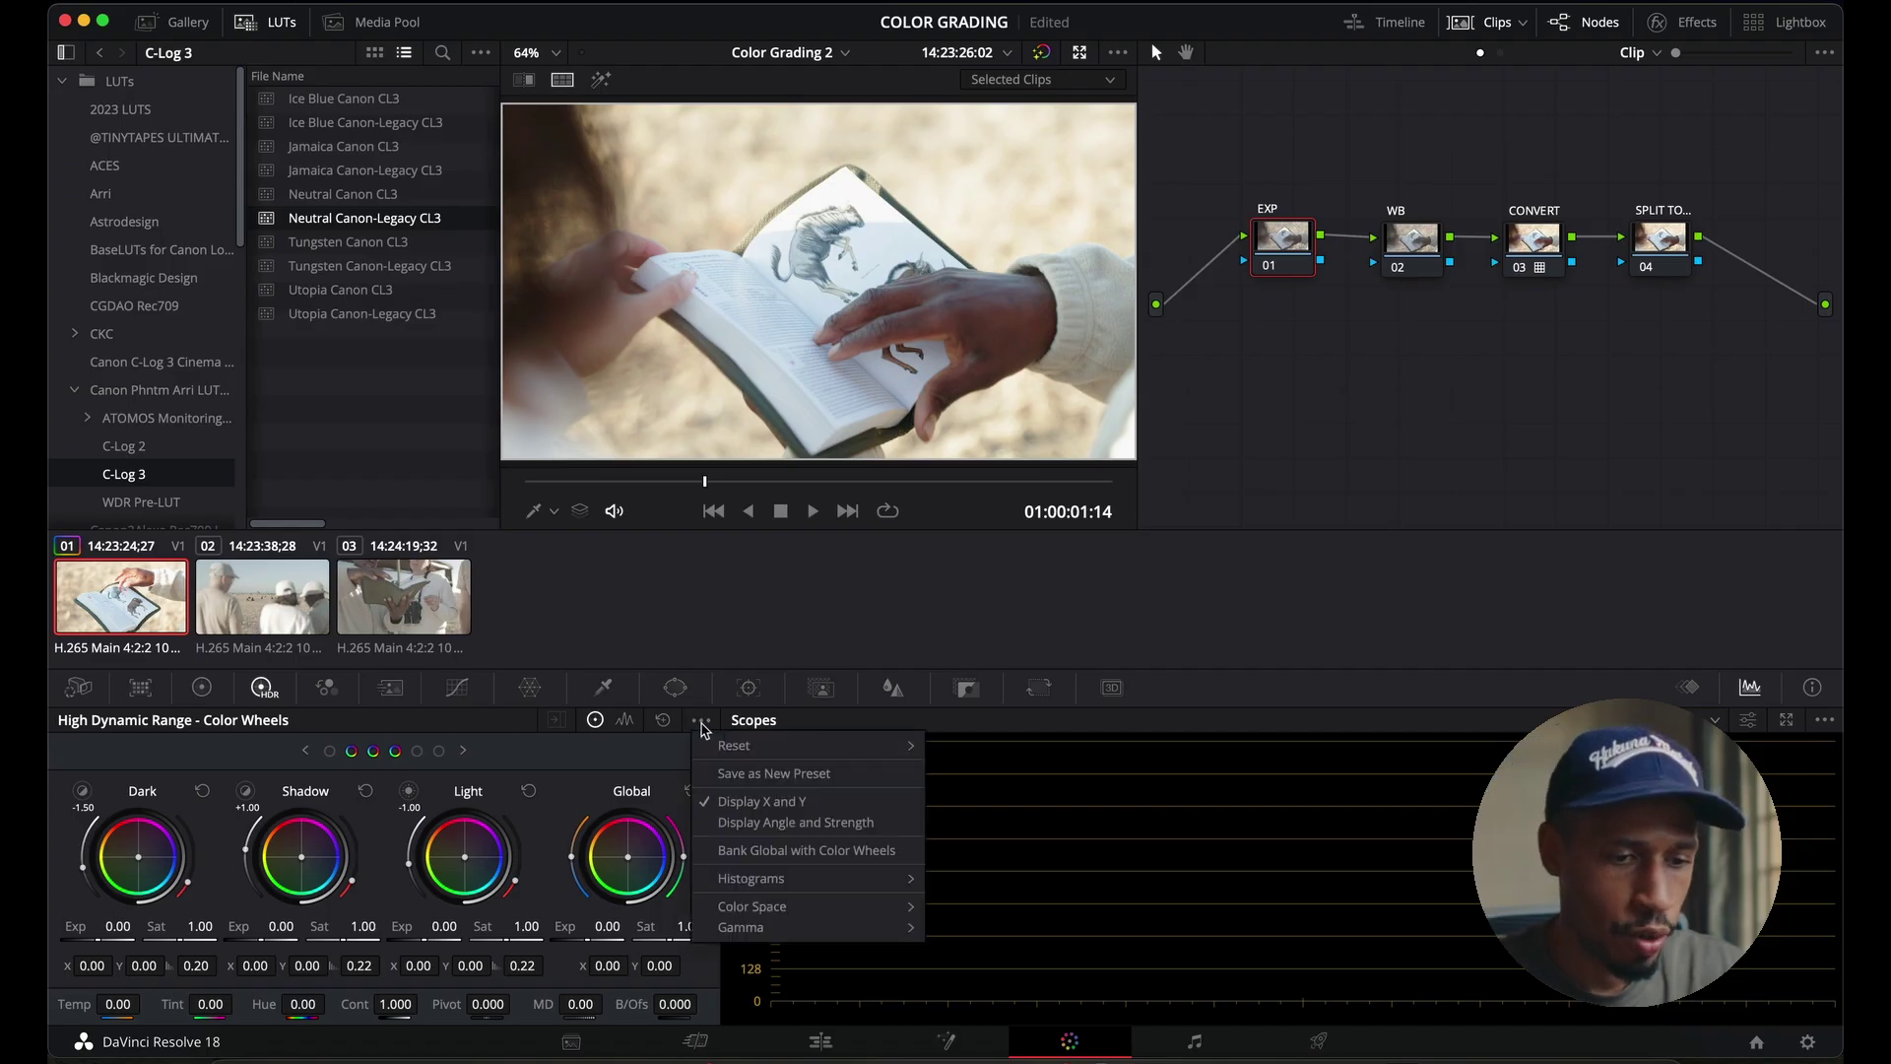
{"action": "mouse_move", "coordinate": [852, 906]}
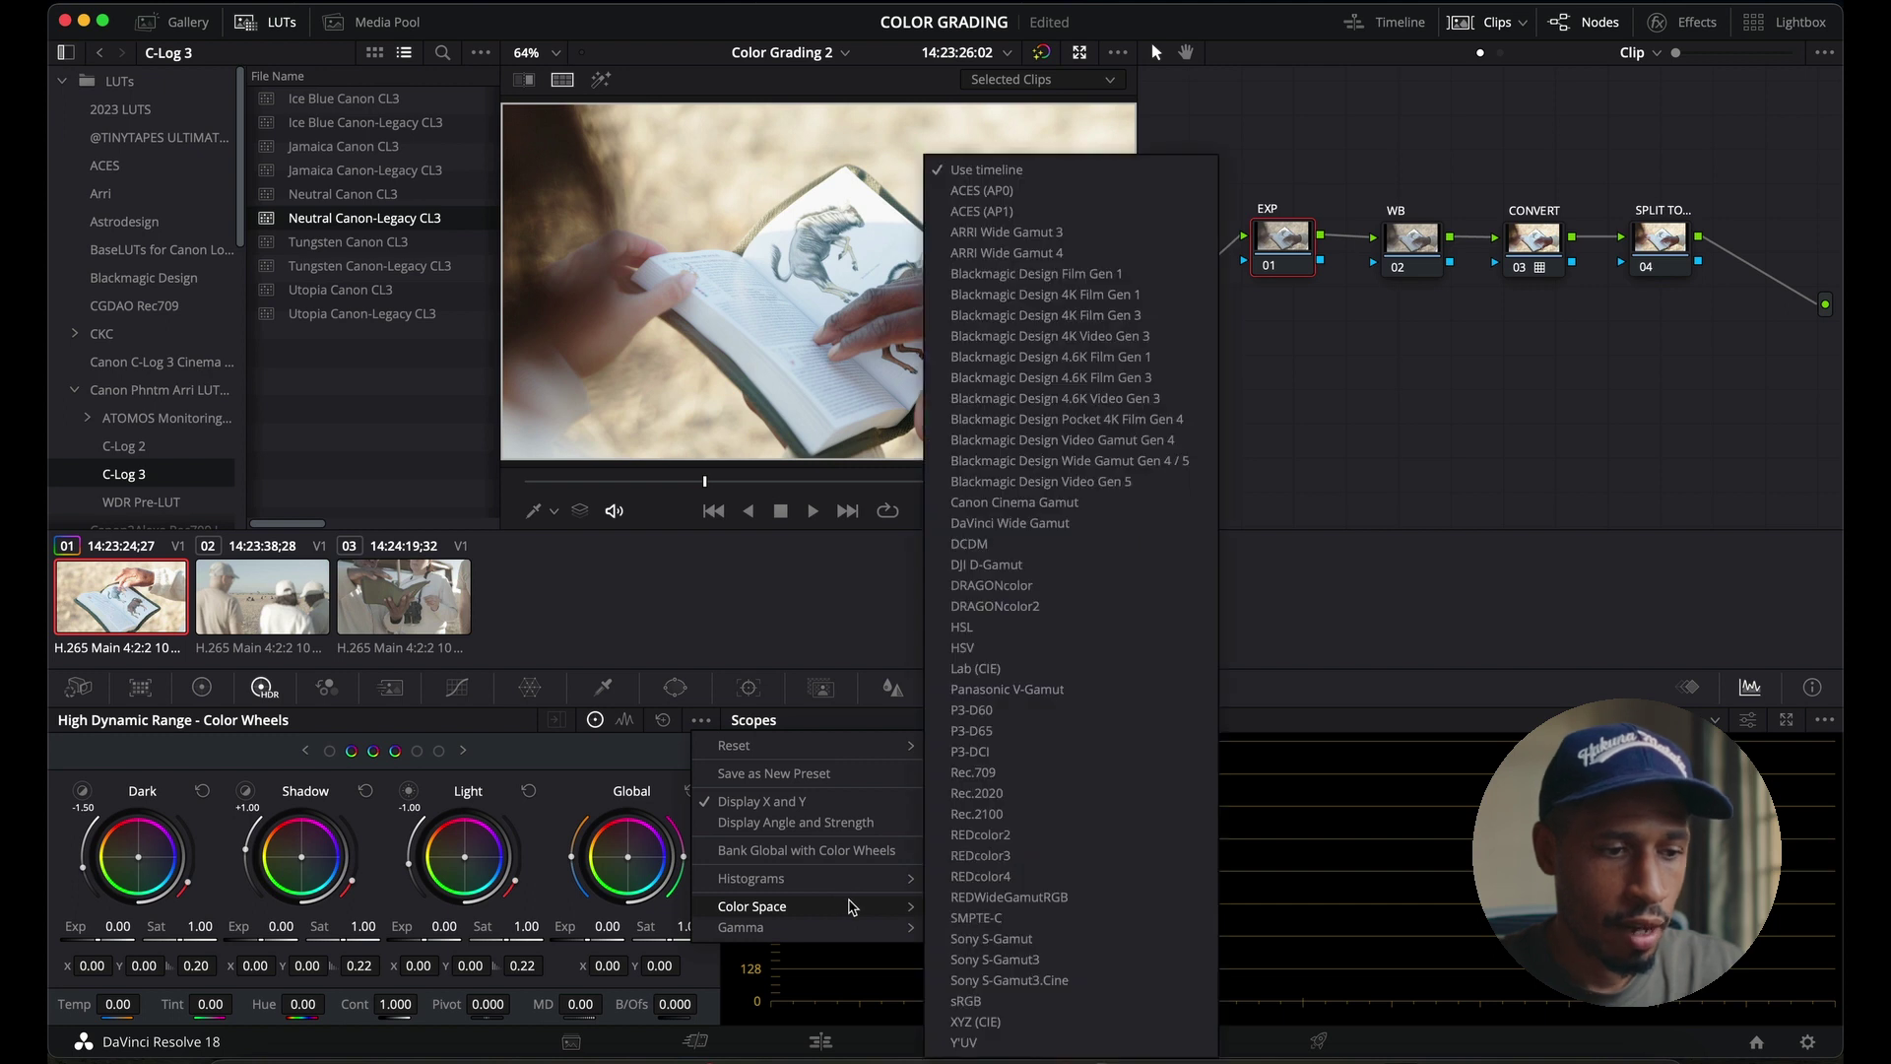
{"action": "left_click", "coordinate": [750, 617]}
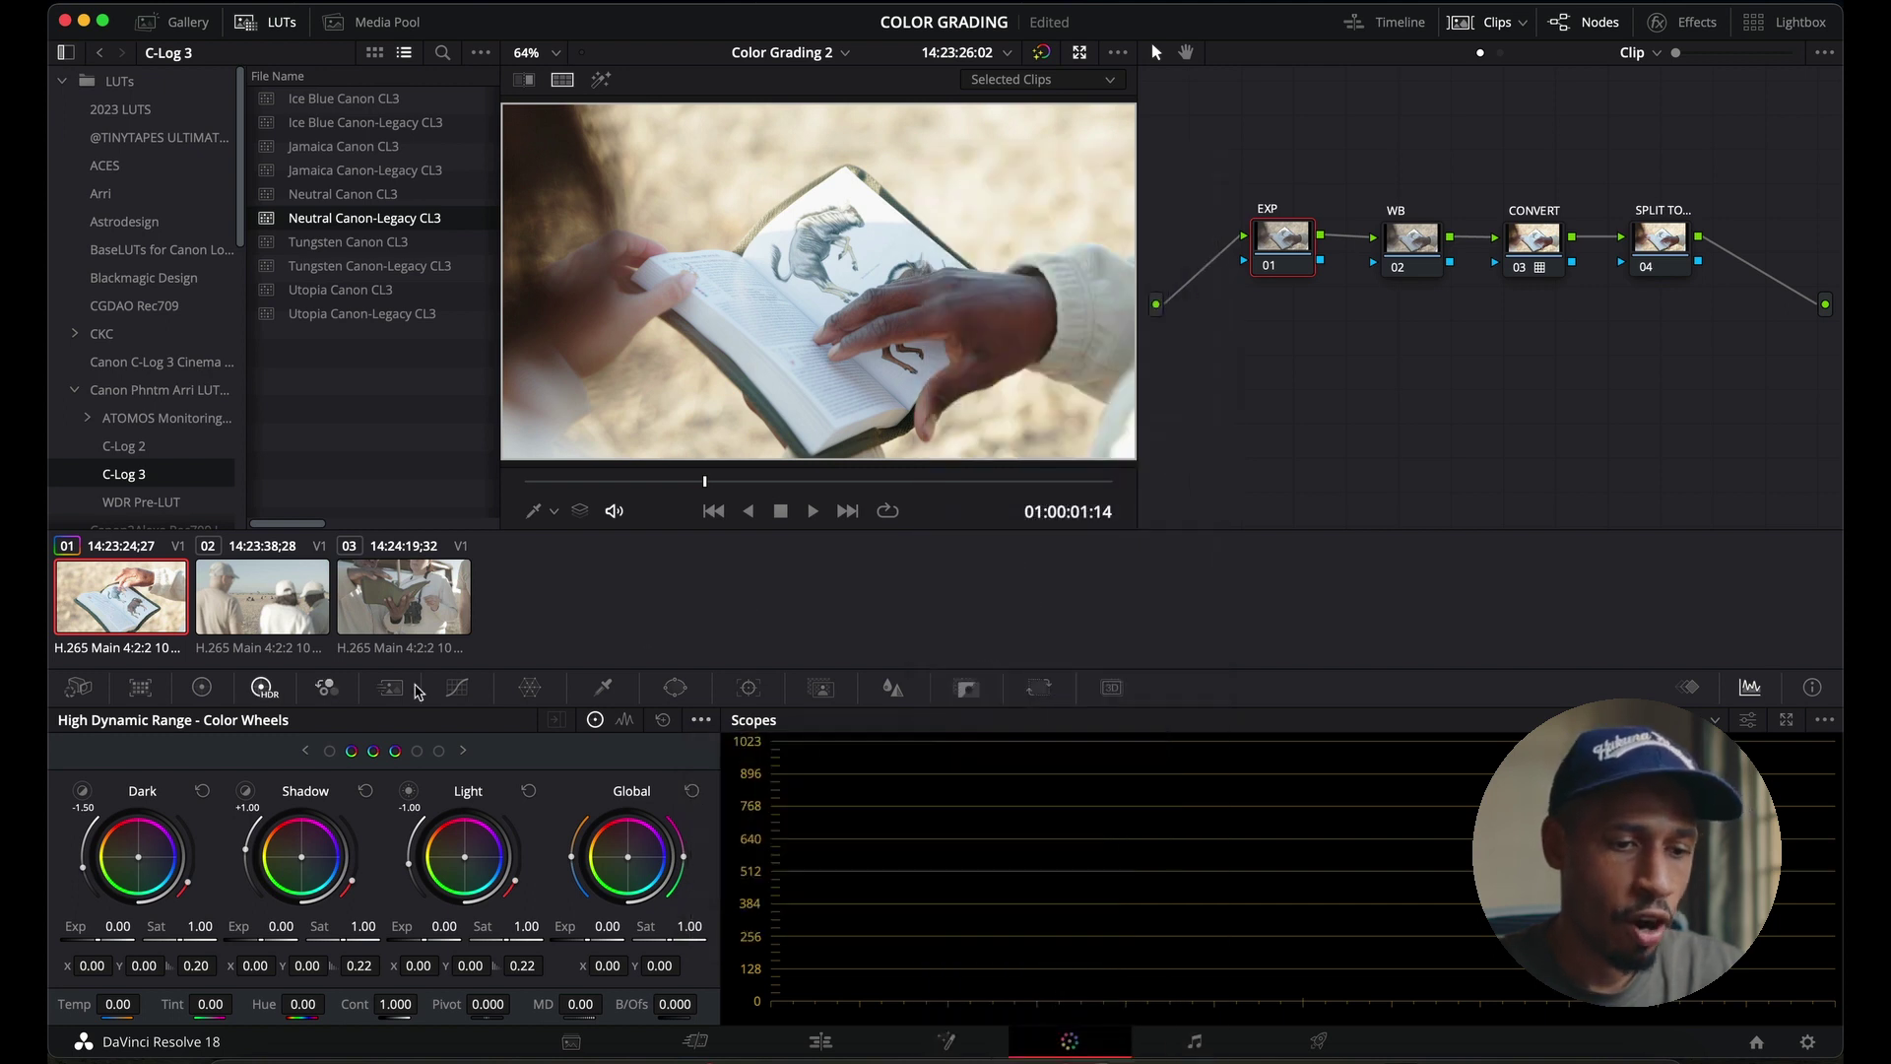
{"action": "left_click", "coordinate": [700, 720]}
{"action": "mouse_move", "coordinate": [852, 907]}
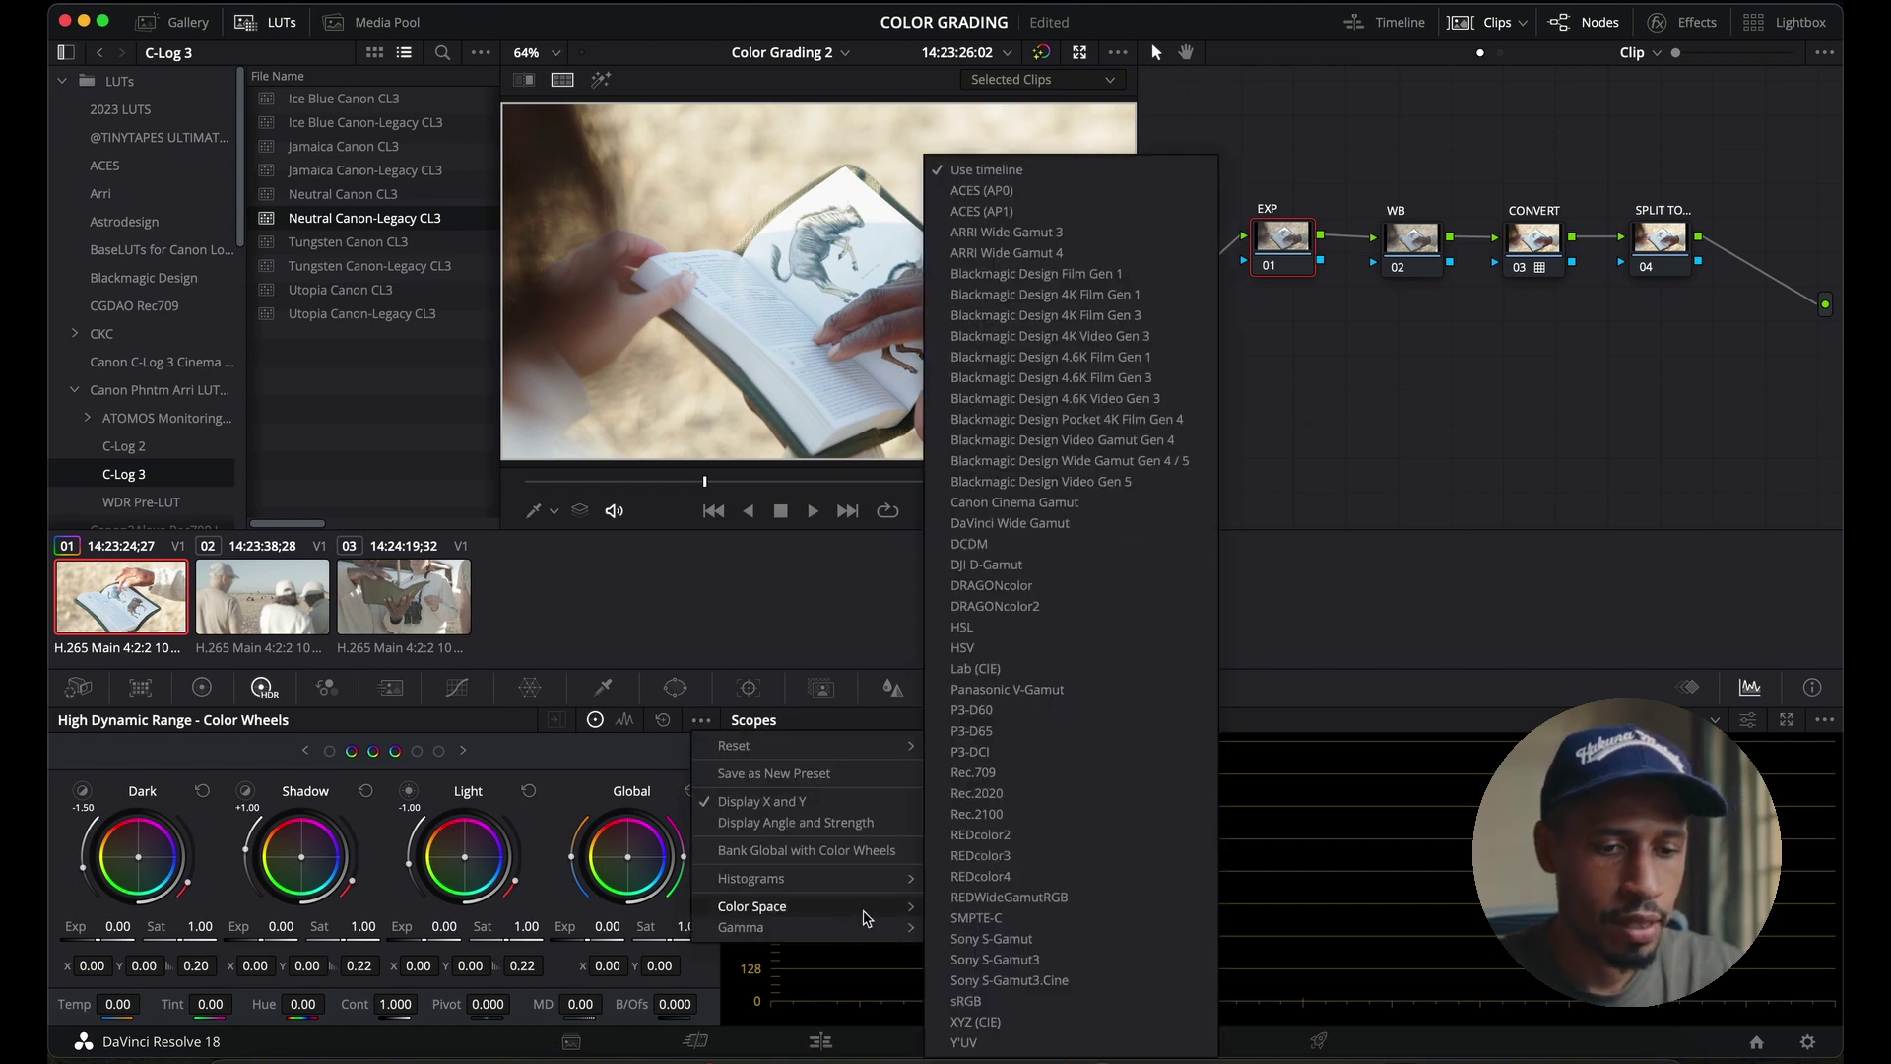
{"action": "left_click", "coordinate": [1033, 504]}
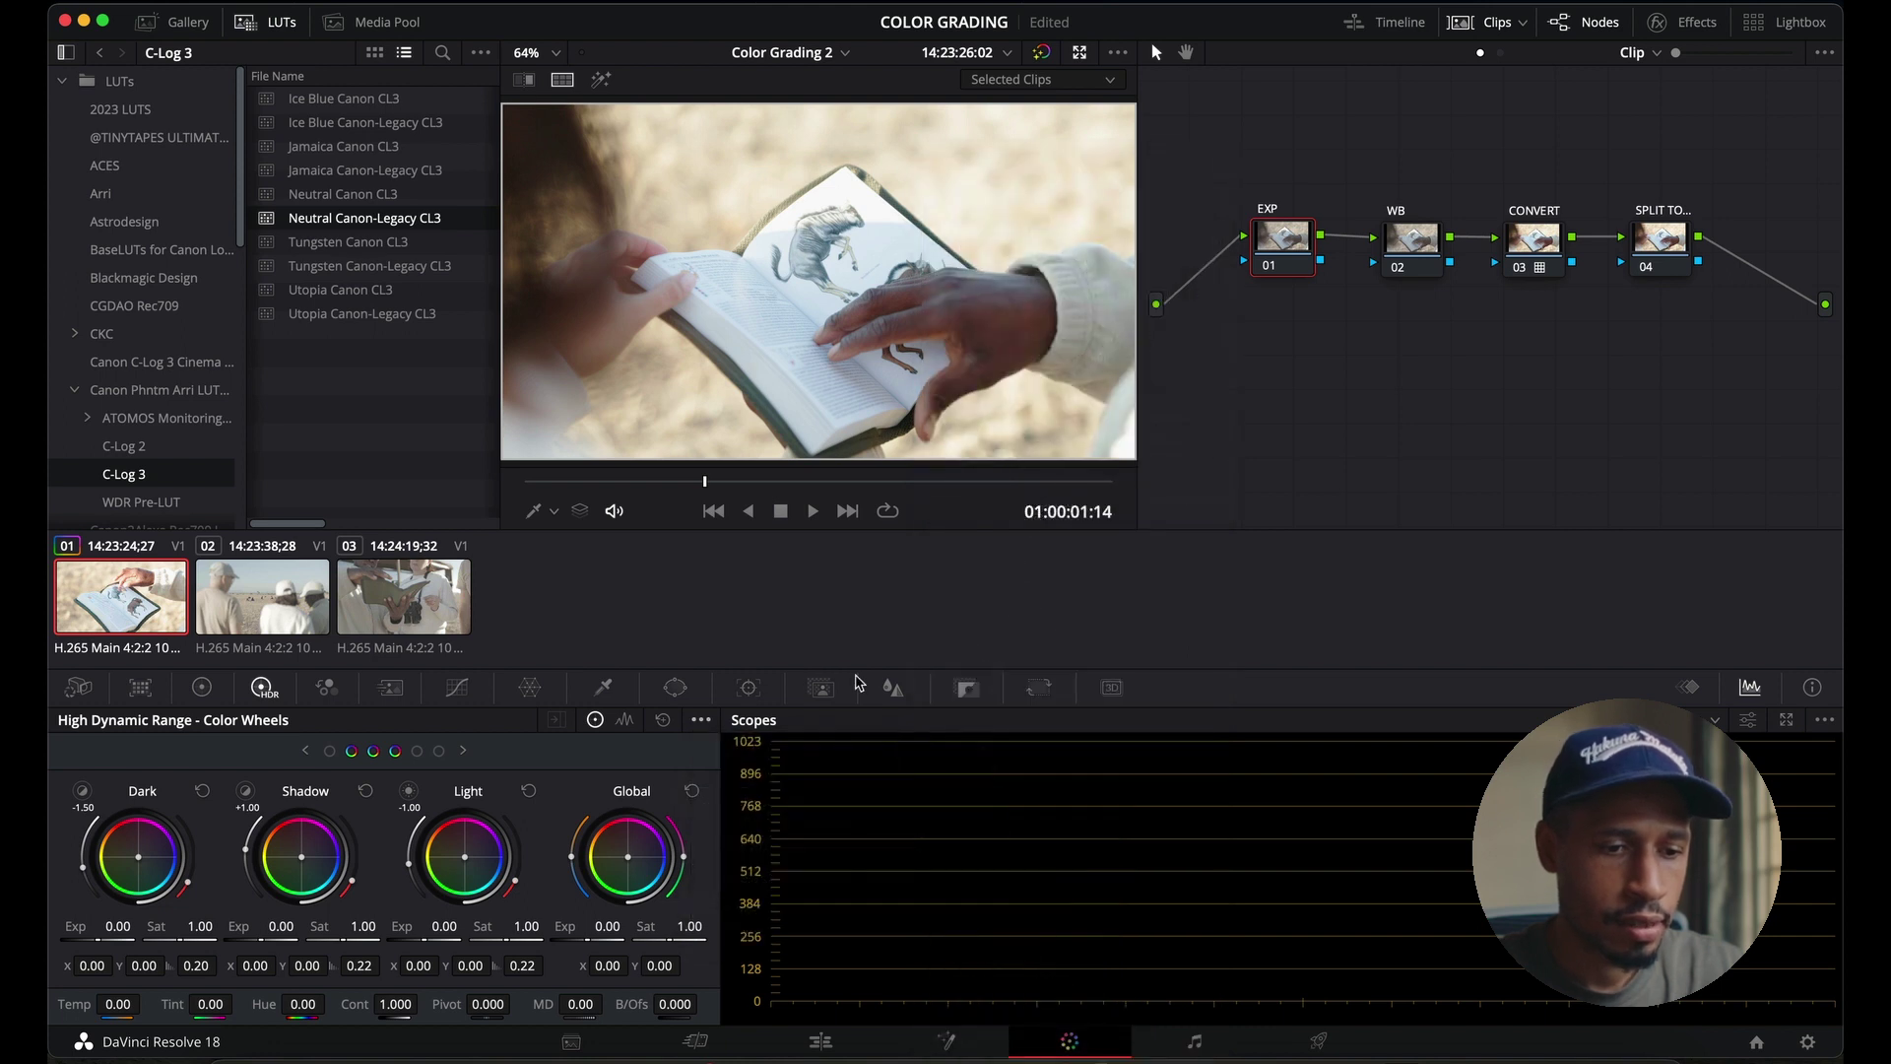
{"action": "left_click", "coordinate": [701, 720]}
{"action": "mouse_move", "coordinate": [844, 927]}
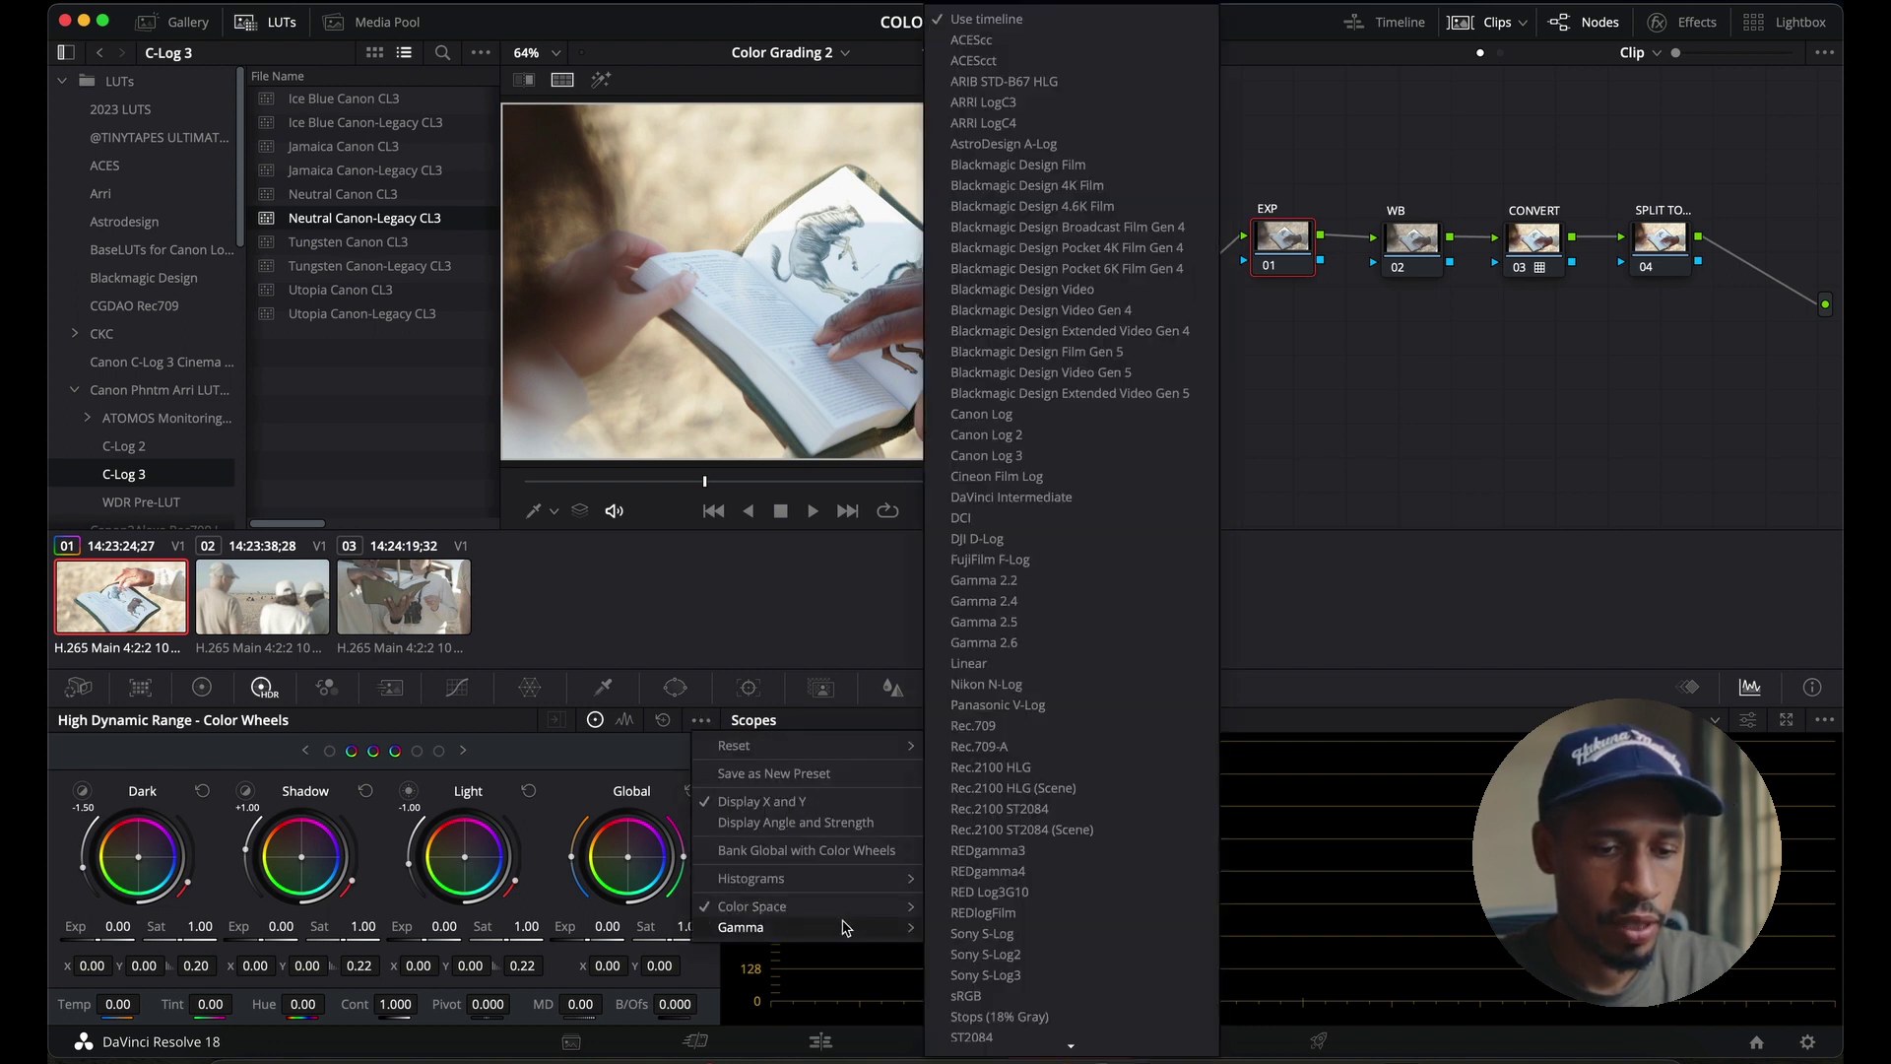
{"action": "left_click", "coordinate": [1011, 459]}
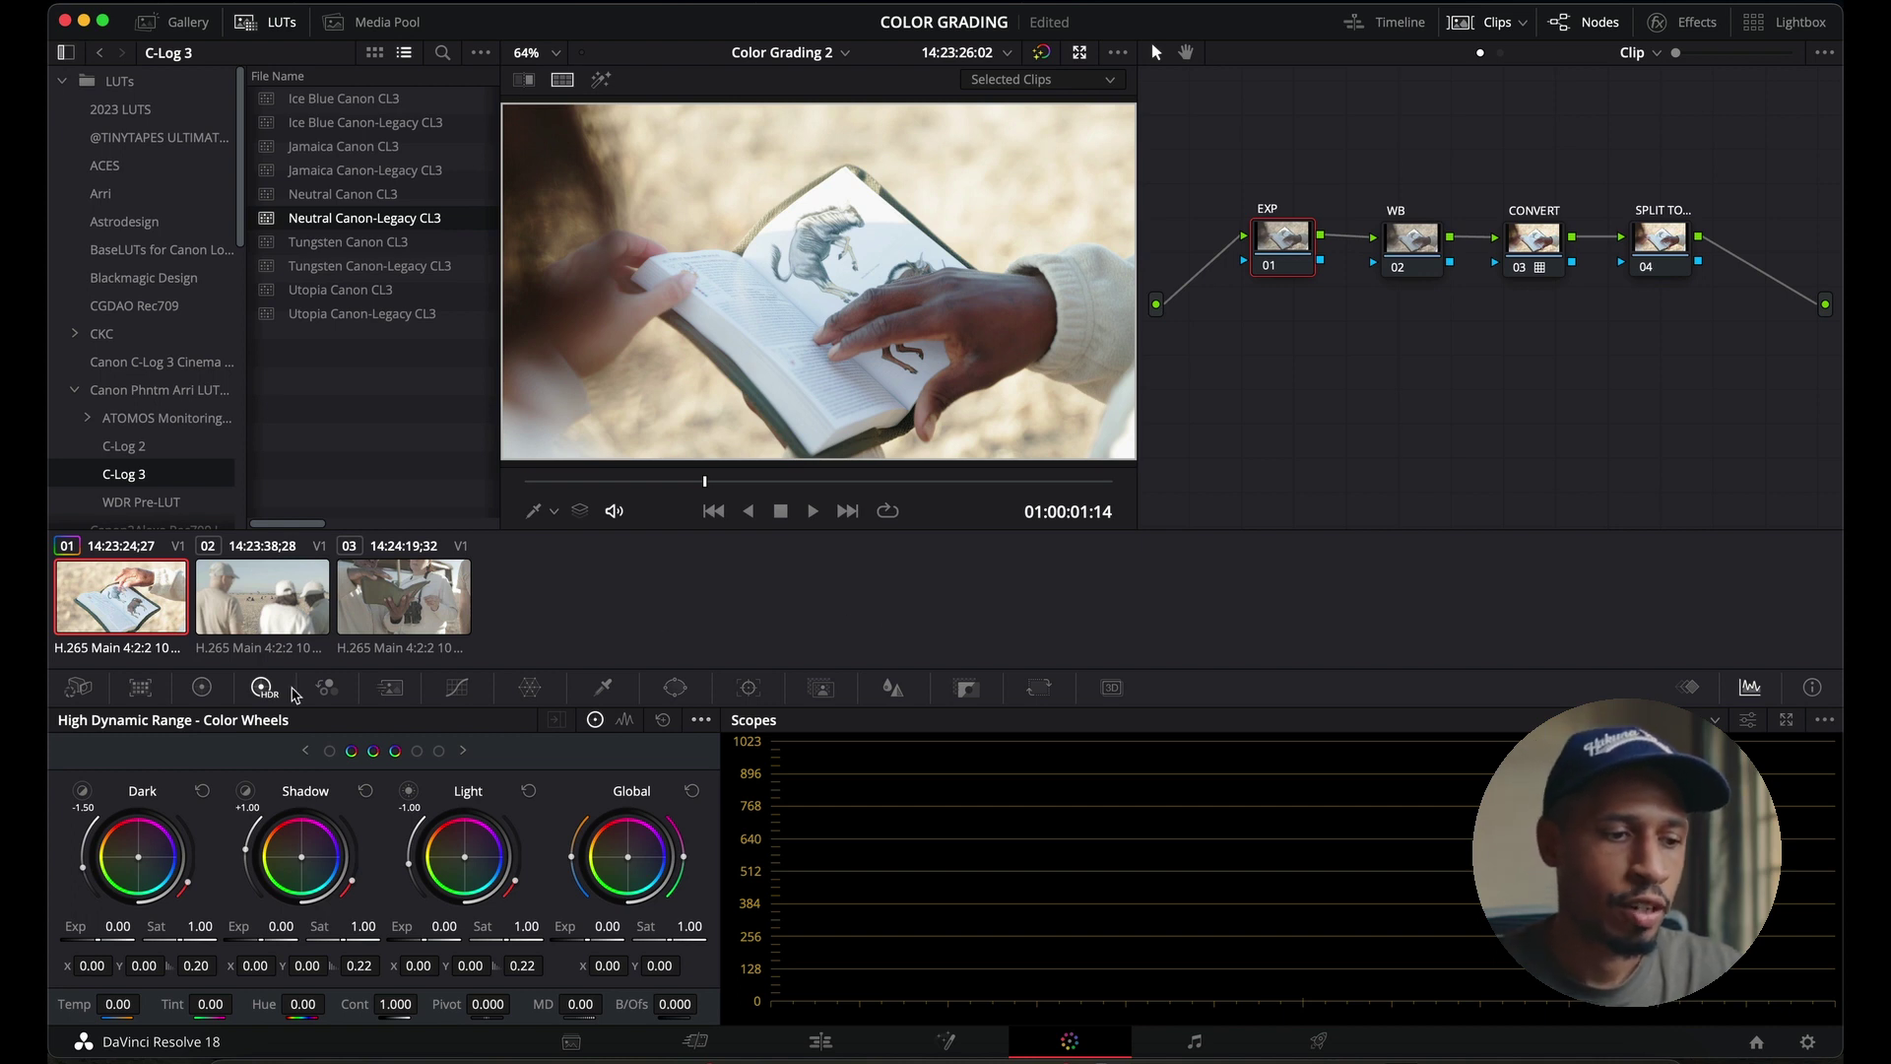
- Lower the EXP node's HDR Global exposure to -1.15
{"action": "left_click", "coordinate": [201, 686]}
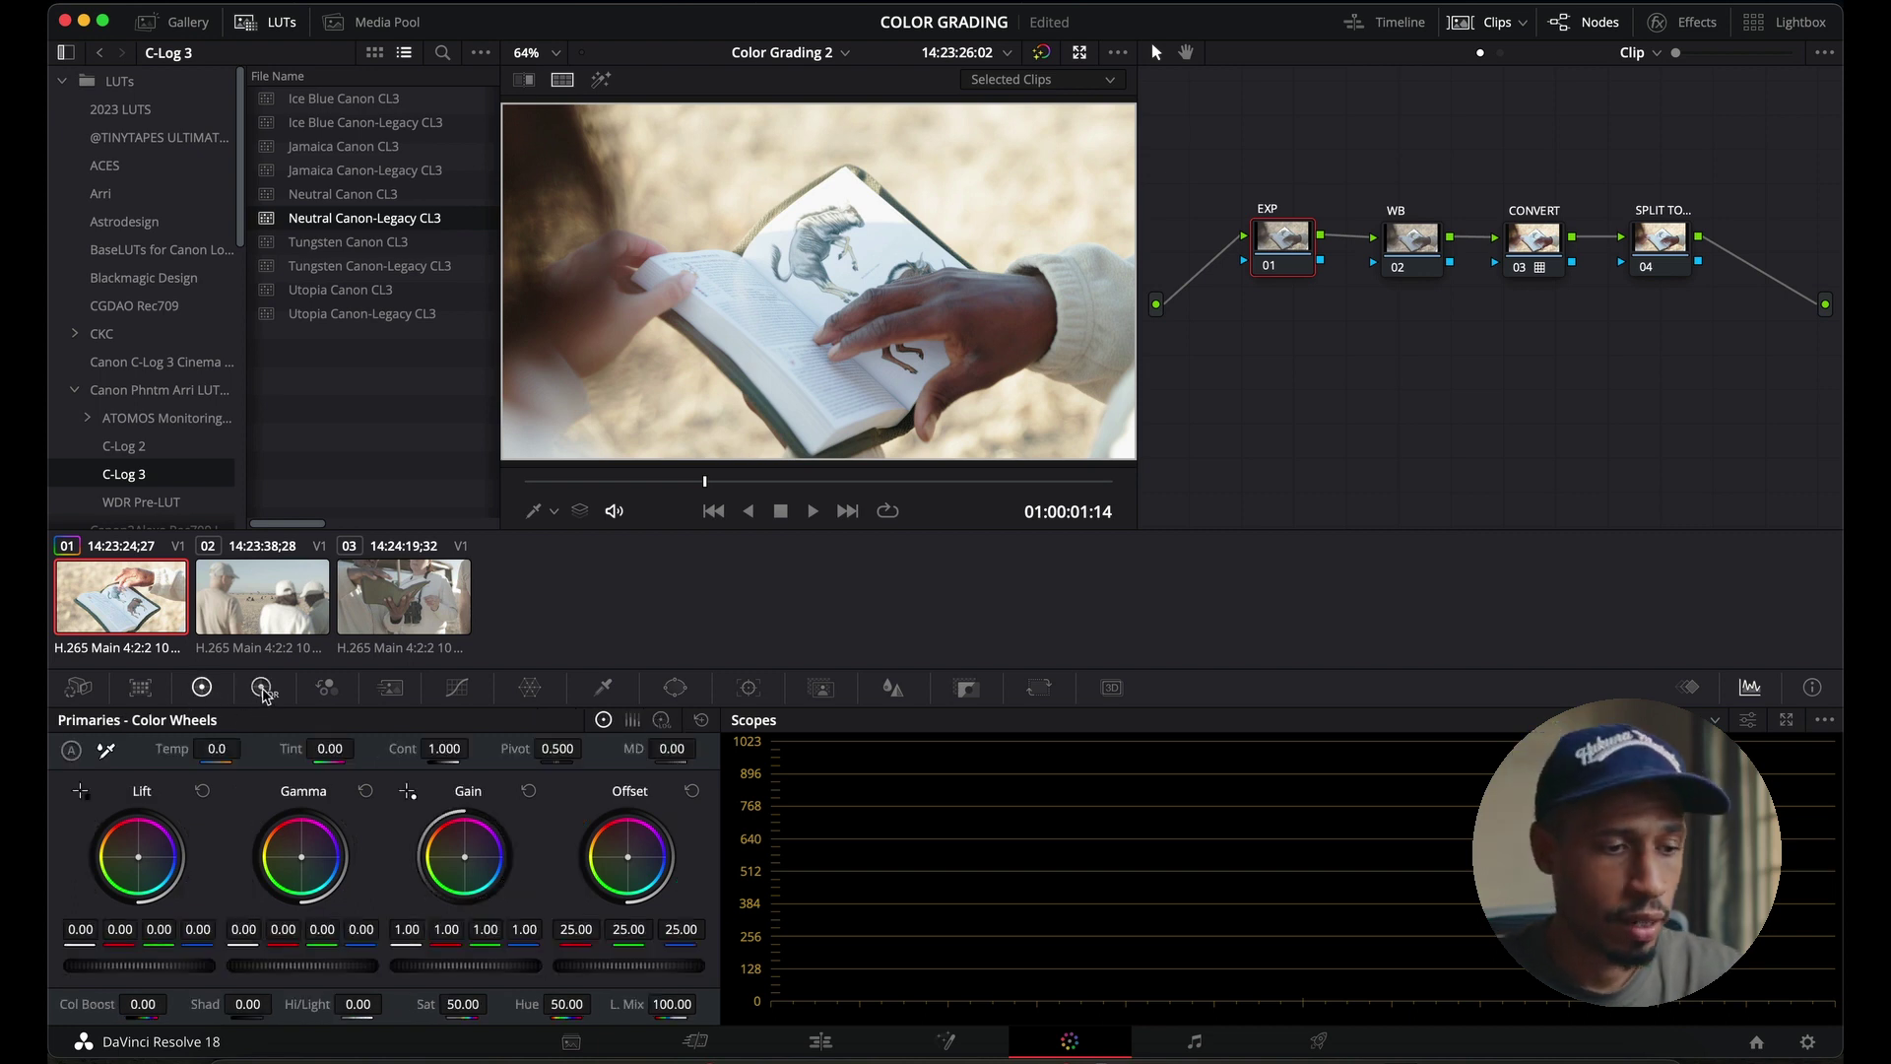
{"action": "left_click", "coordinate": [260, 687]}
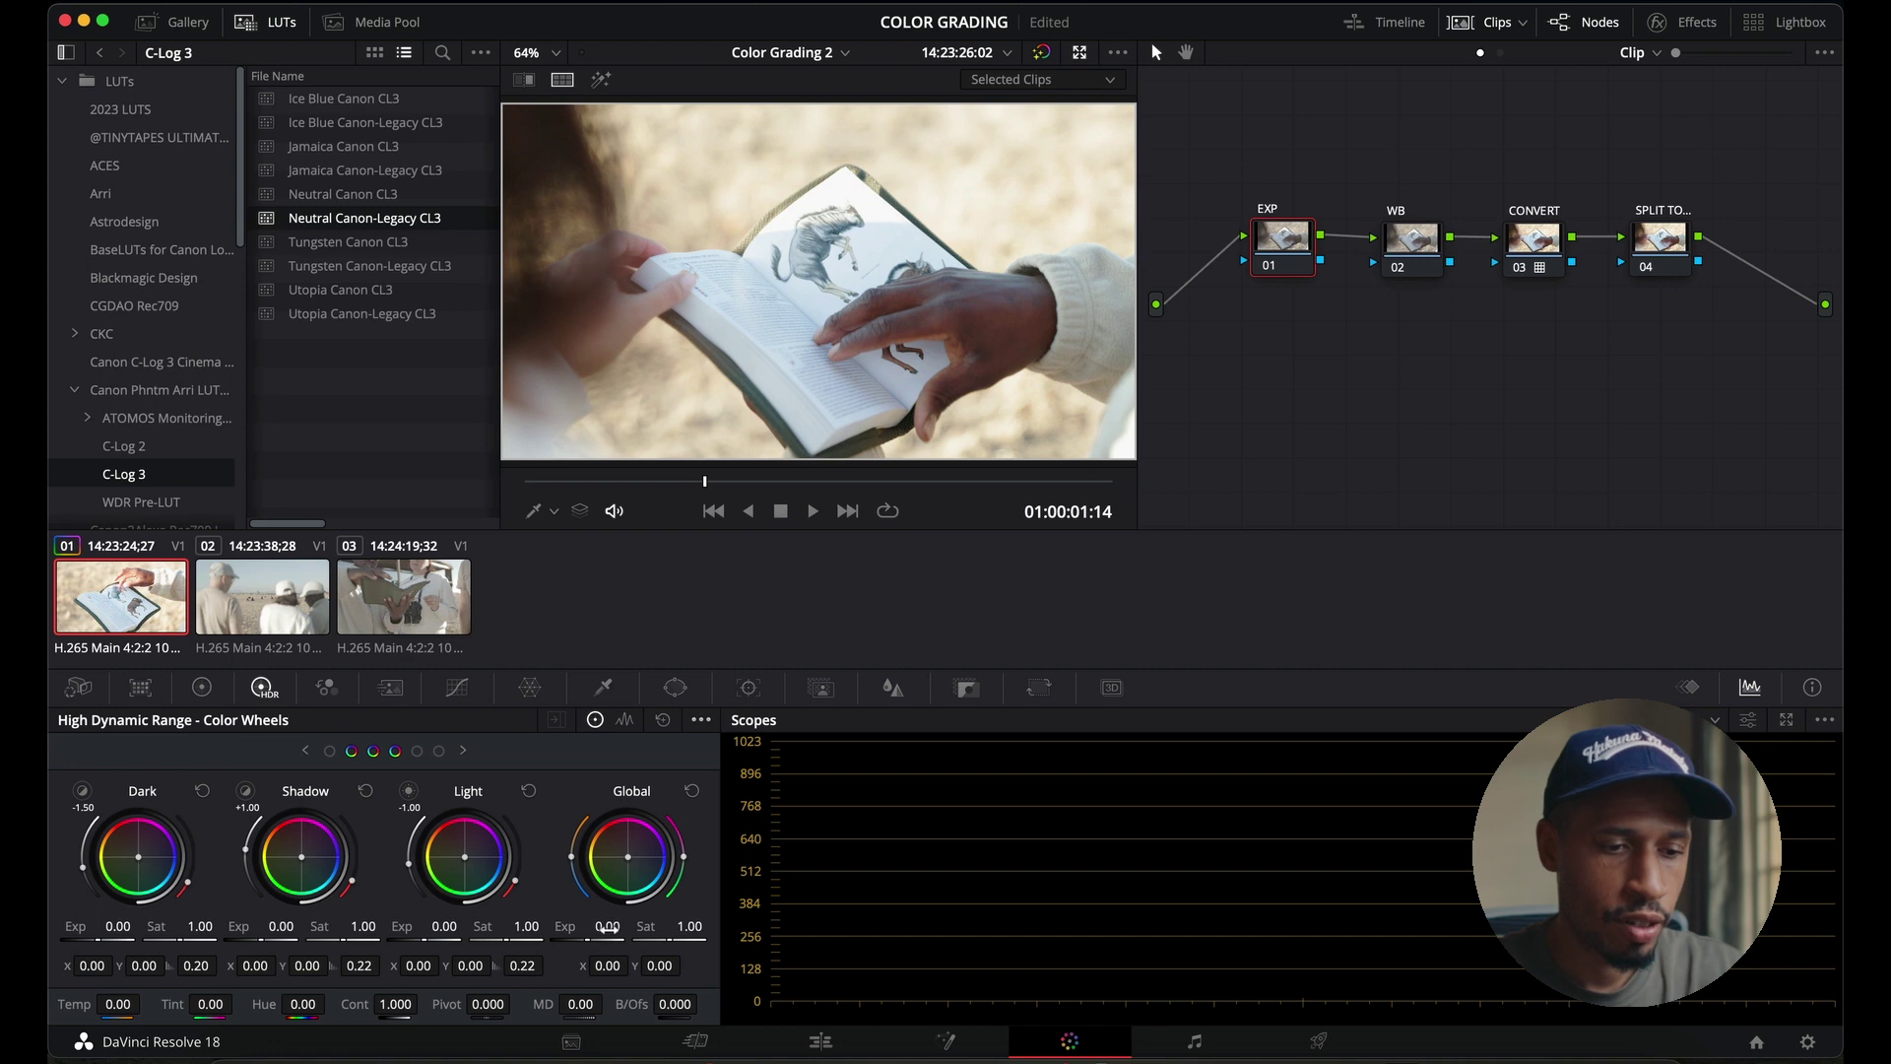
{"action": "left_click_drag", "start_coordinate": [606, 928], "coordinate": [170, 941]}
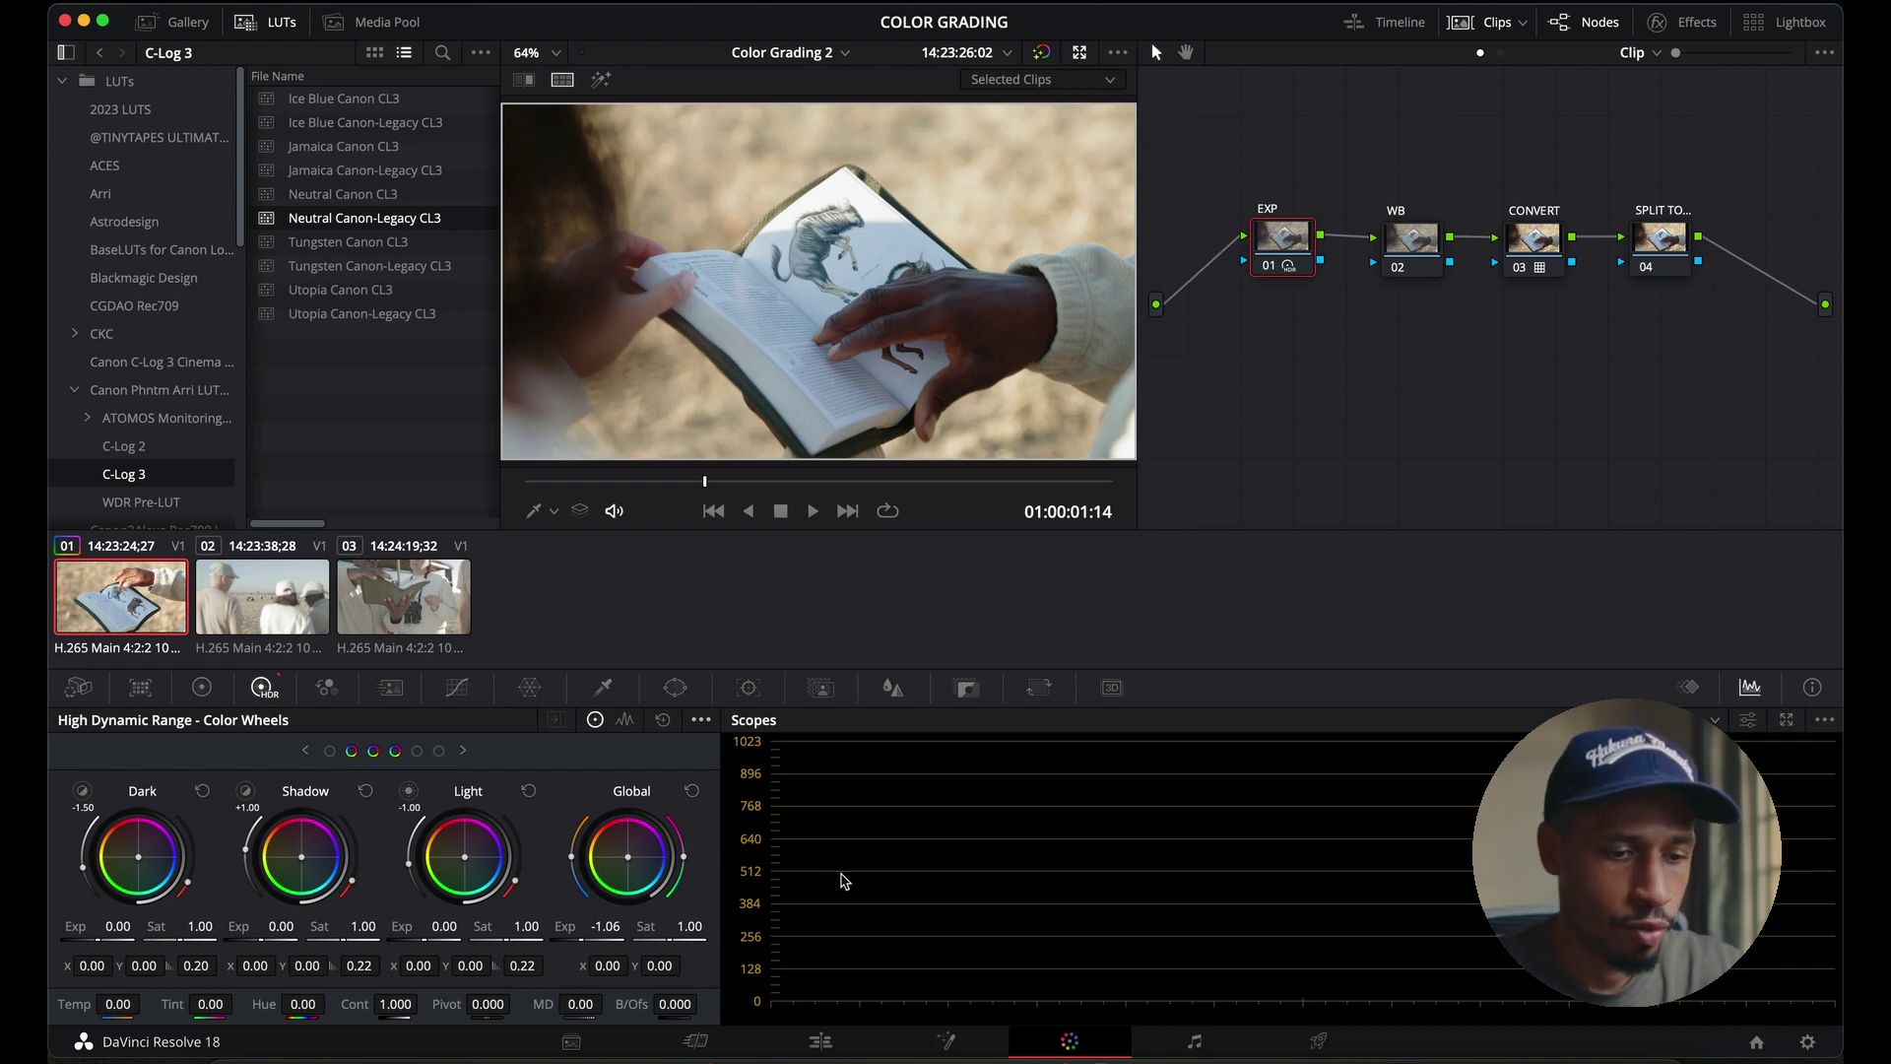
{"action": "left_click_drag", "start_coordinate": [616, 926], "coordinate": [591, 926]}
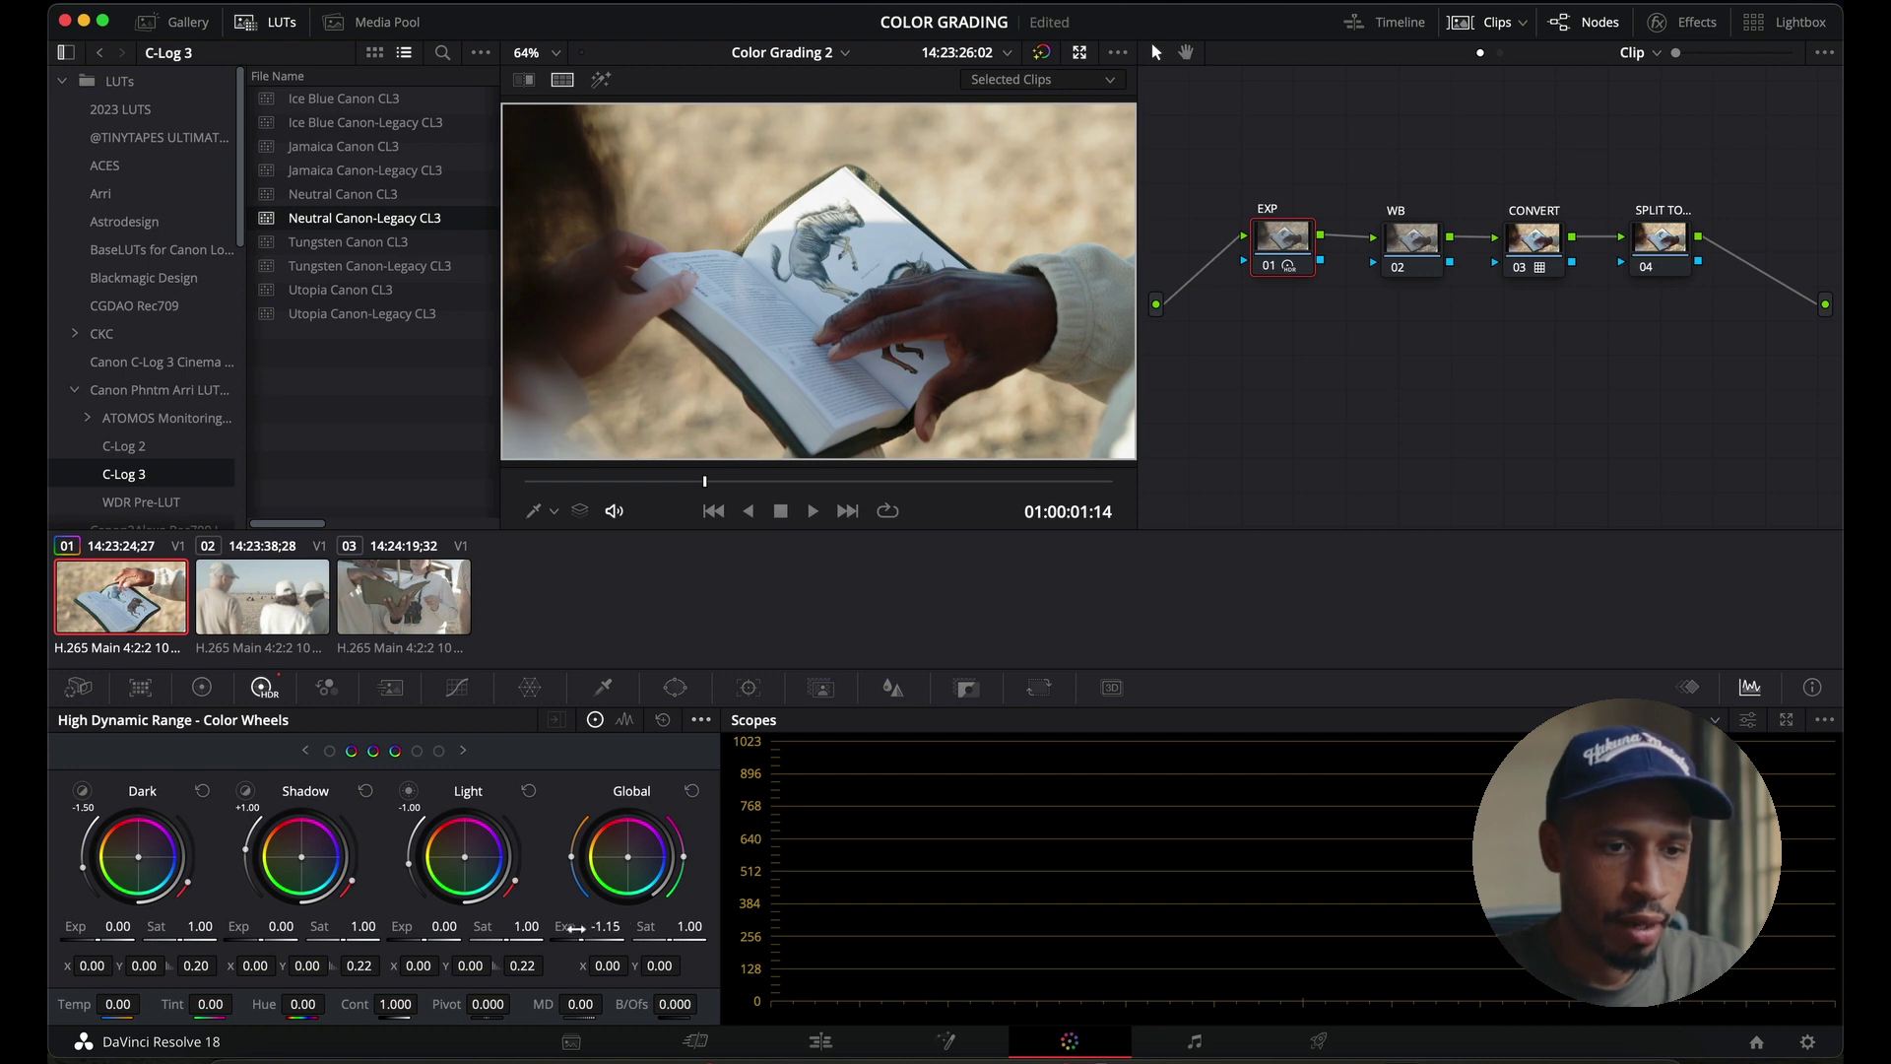
- Pull Highlight exposure down to -0.20, then browse the other HDR zones and a later frame
{"action": "left_click", "coordinate": [417, 751]}
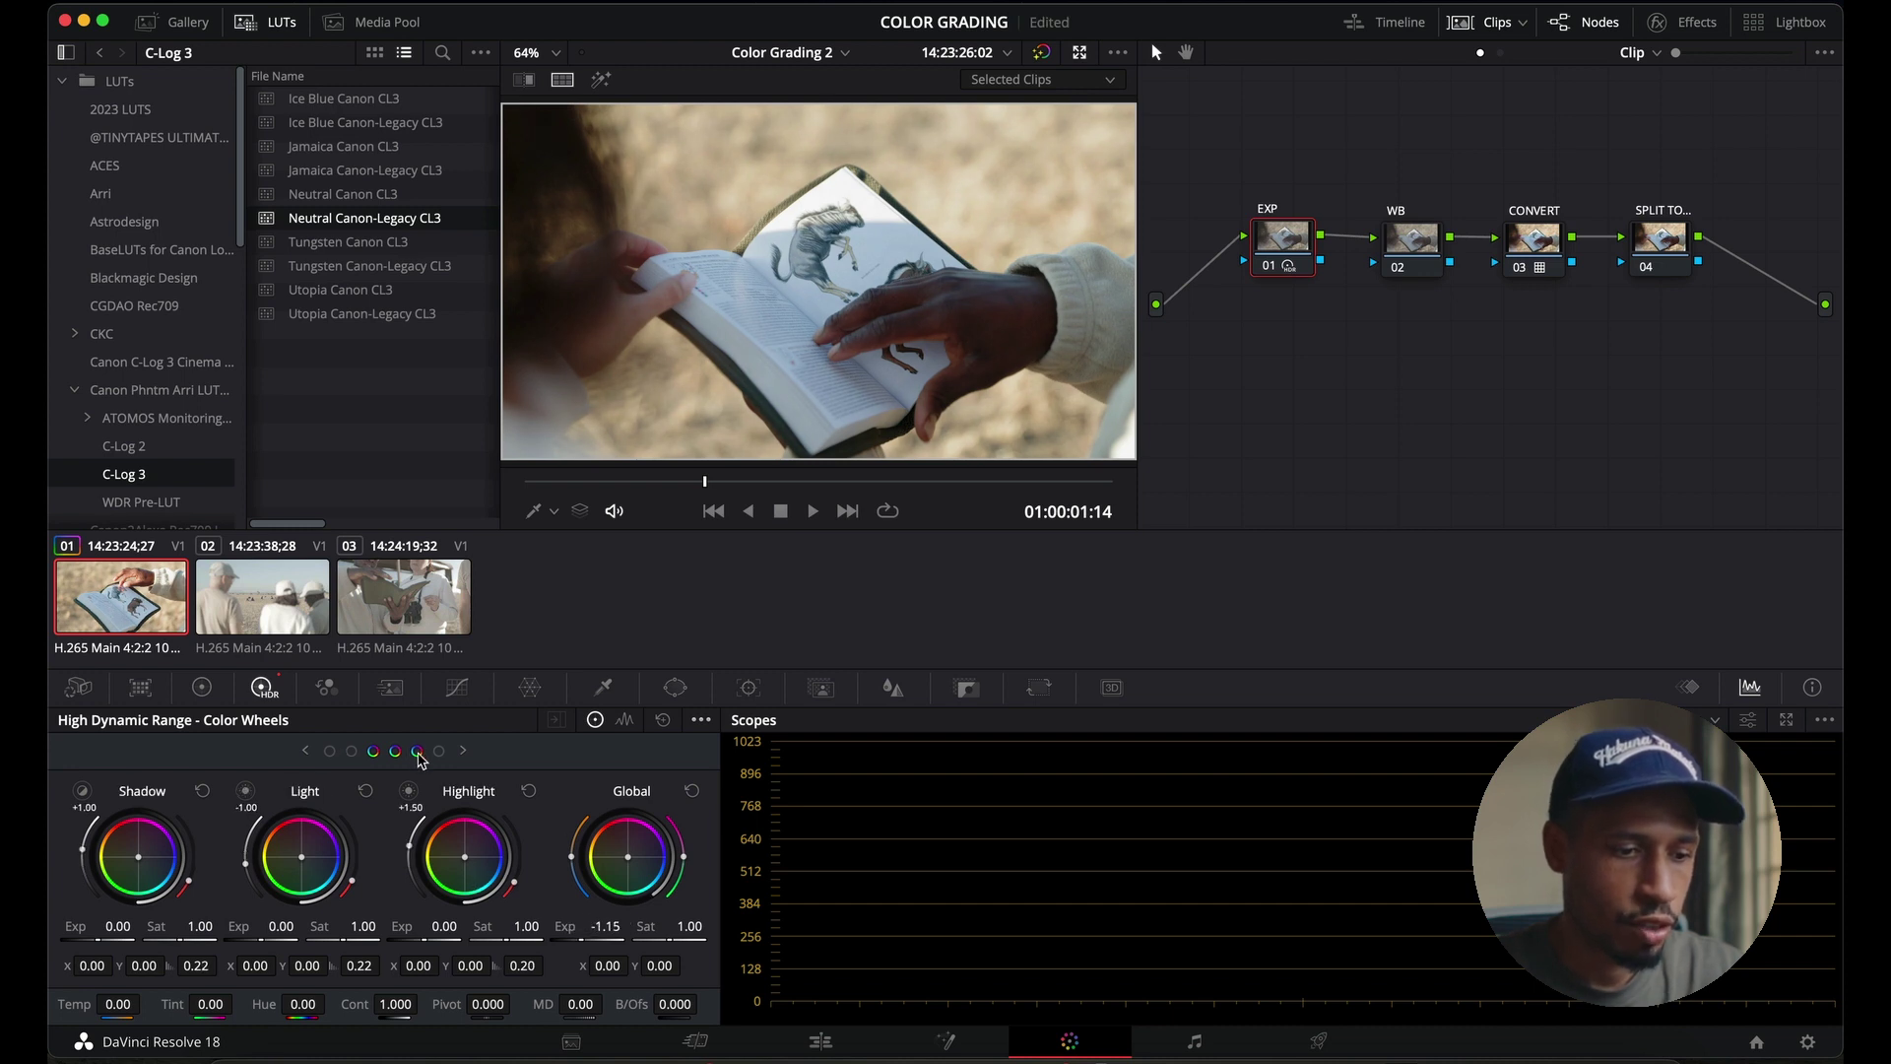
{"action": "left_click_drag", "start_coordinate": [444, 928], "coordinate": [361, 926]}
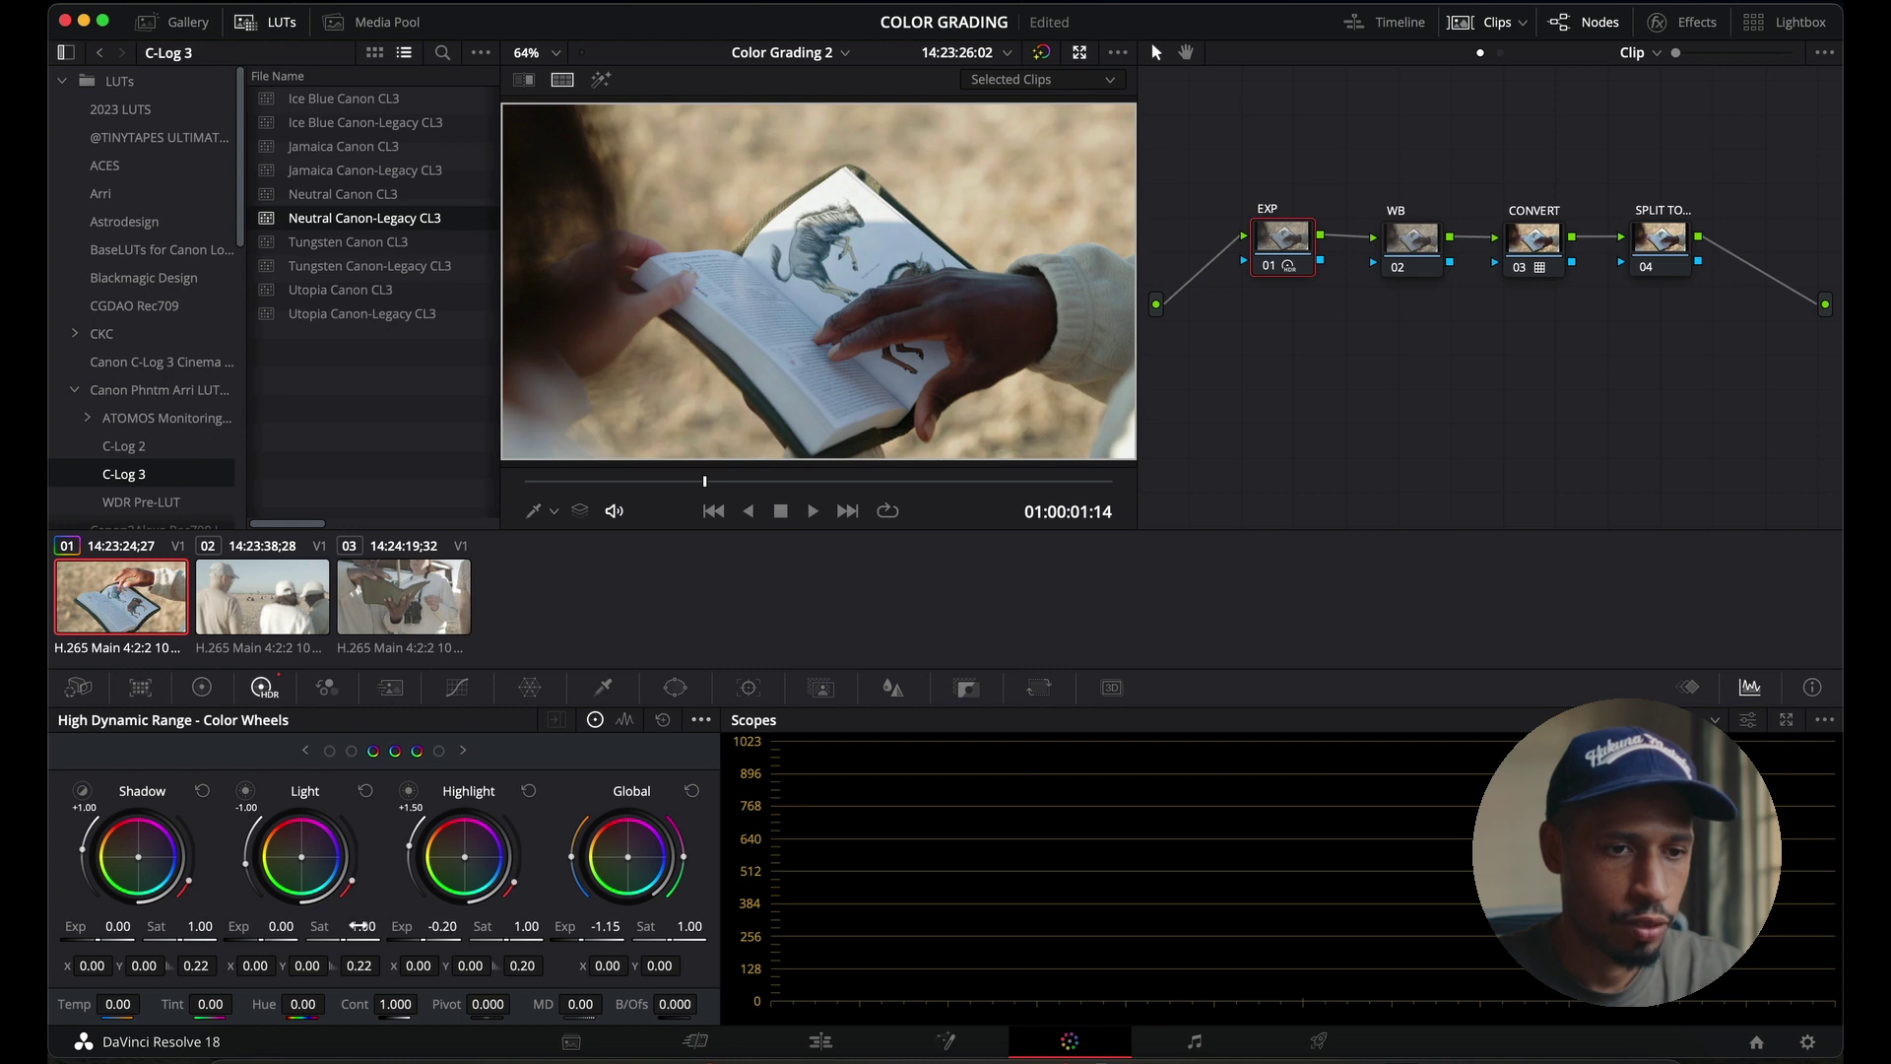
{"action": "left_click", "coordinate": [352, 750]}
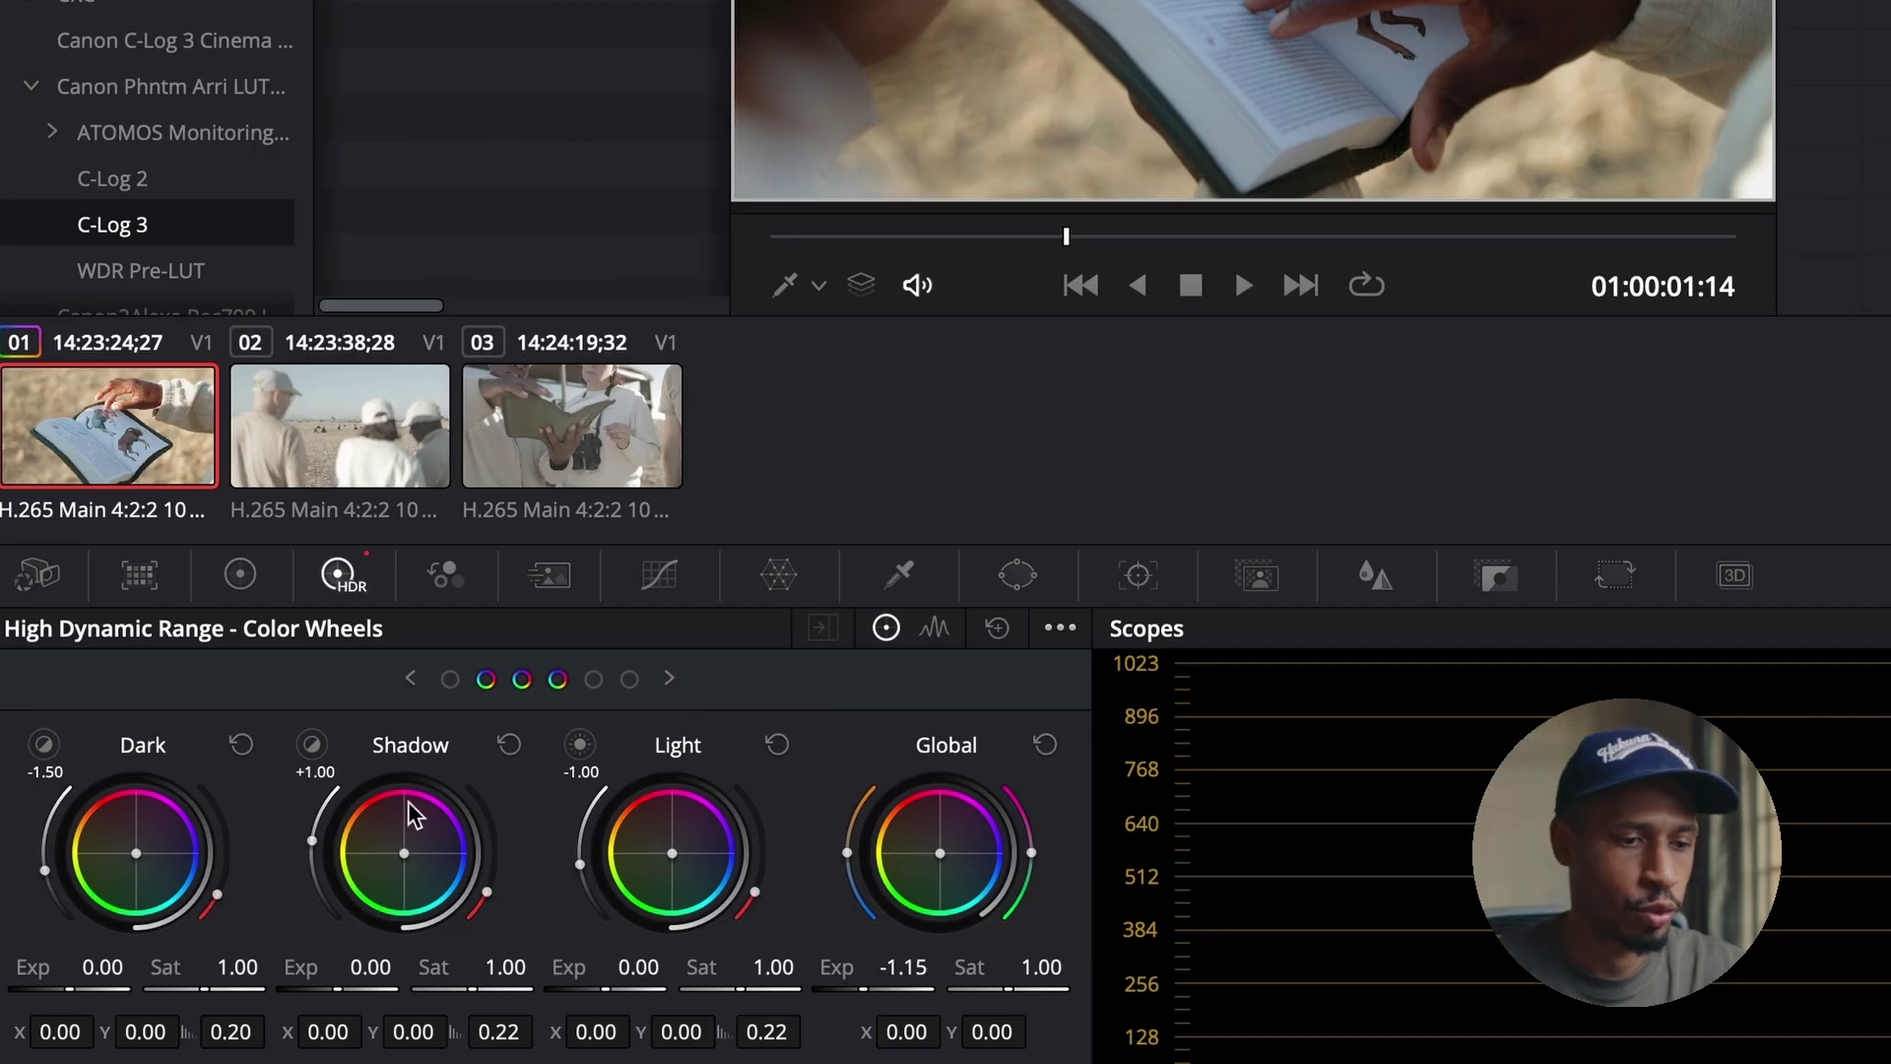
{"action": "left_click", "coordinate": [597, 681]}
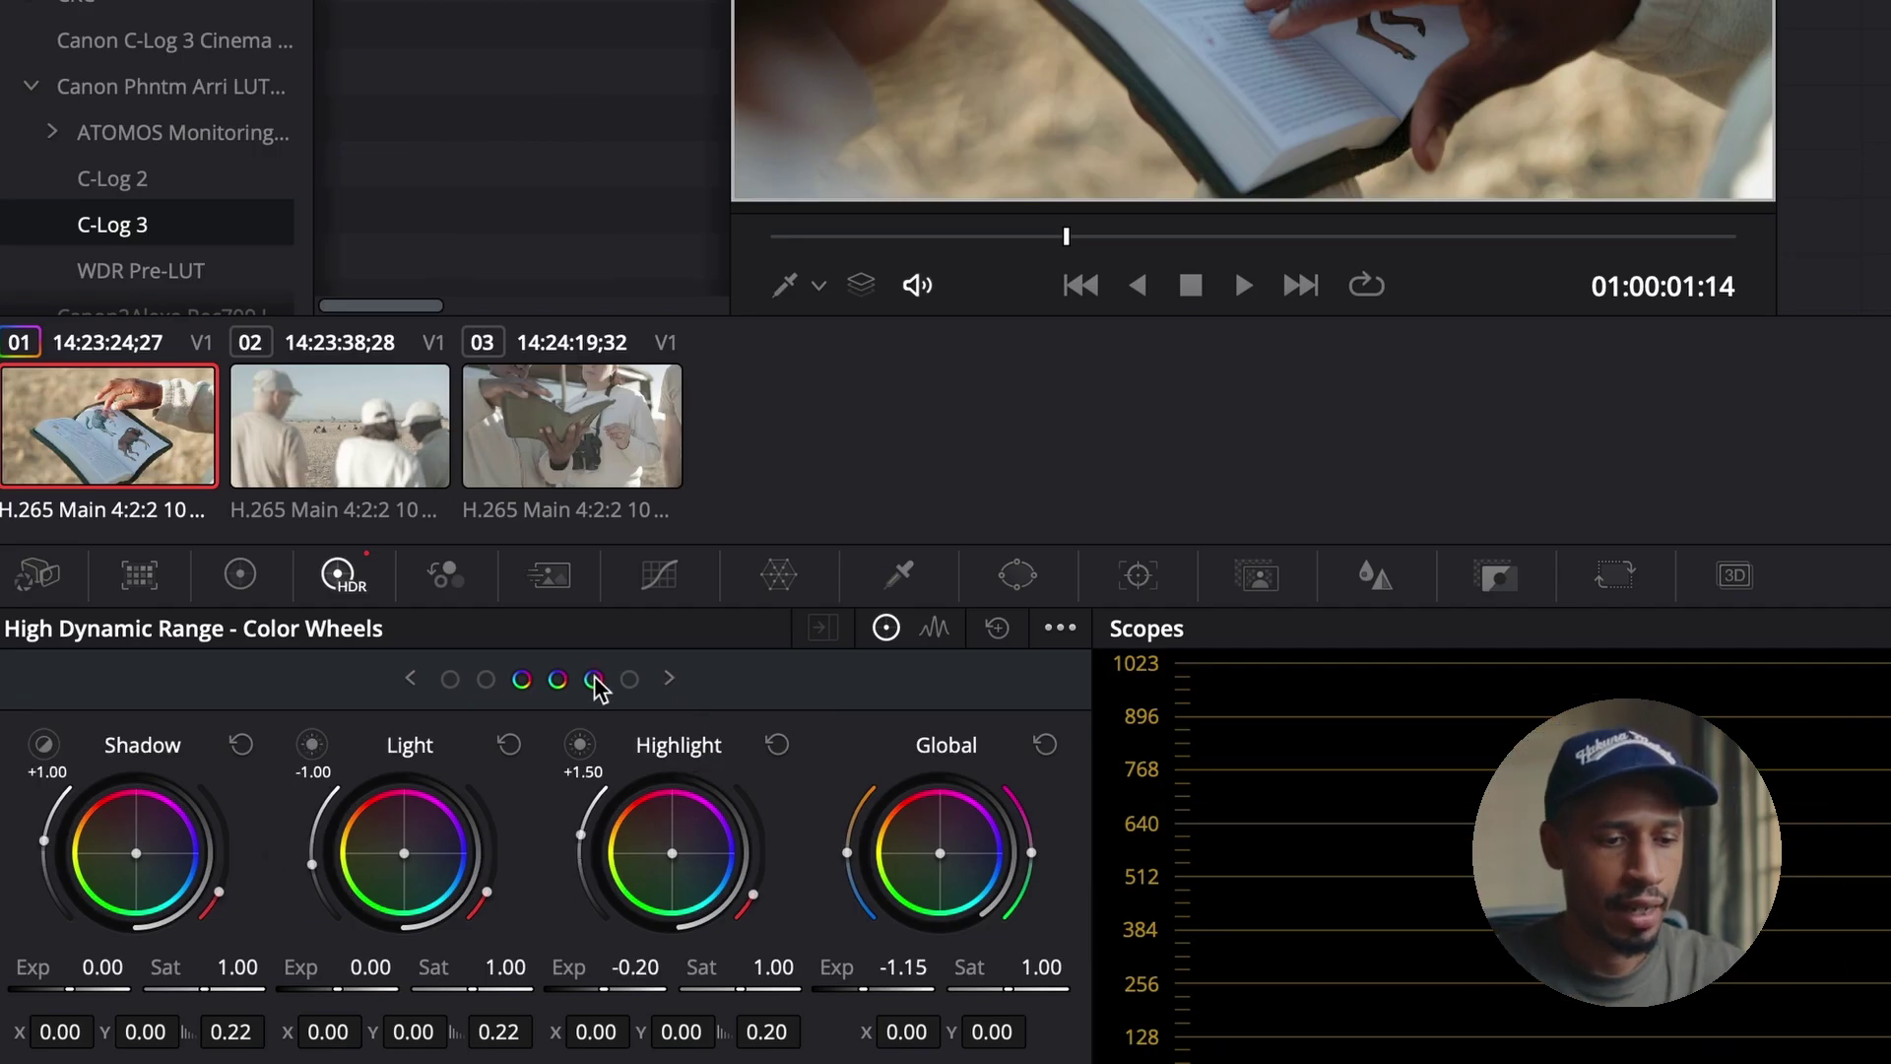
{"action": "left_click", "coordinate": [628, 680]}
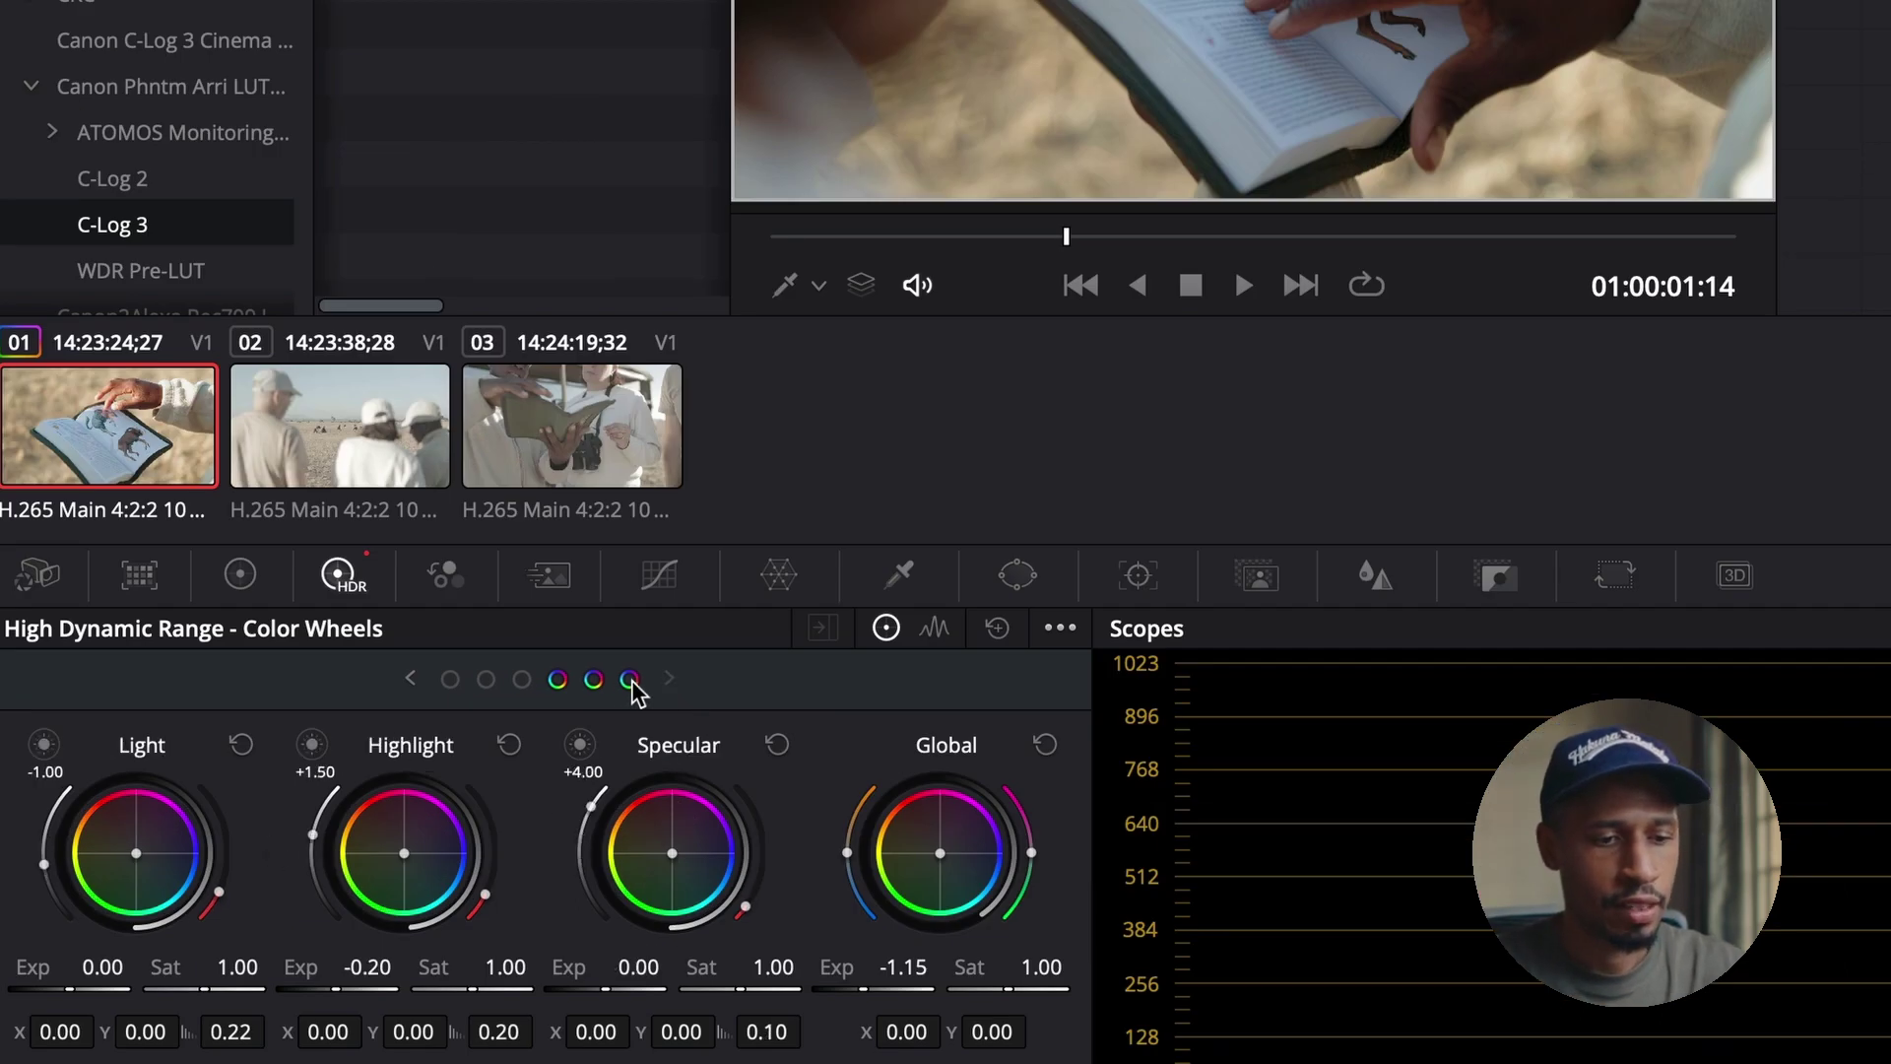
{"action": "left_click", "coordinate": [450, 679]}
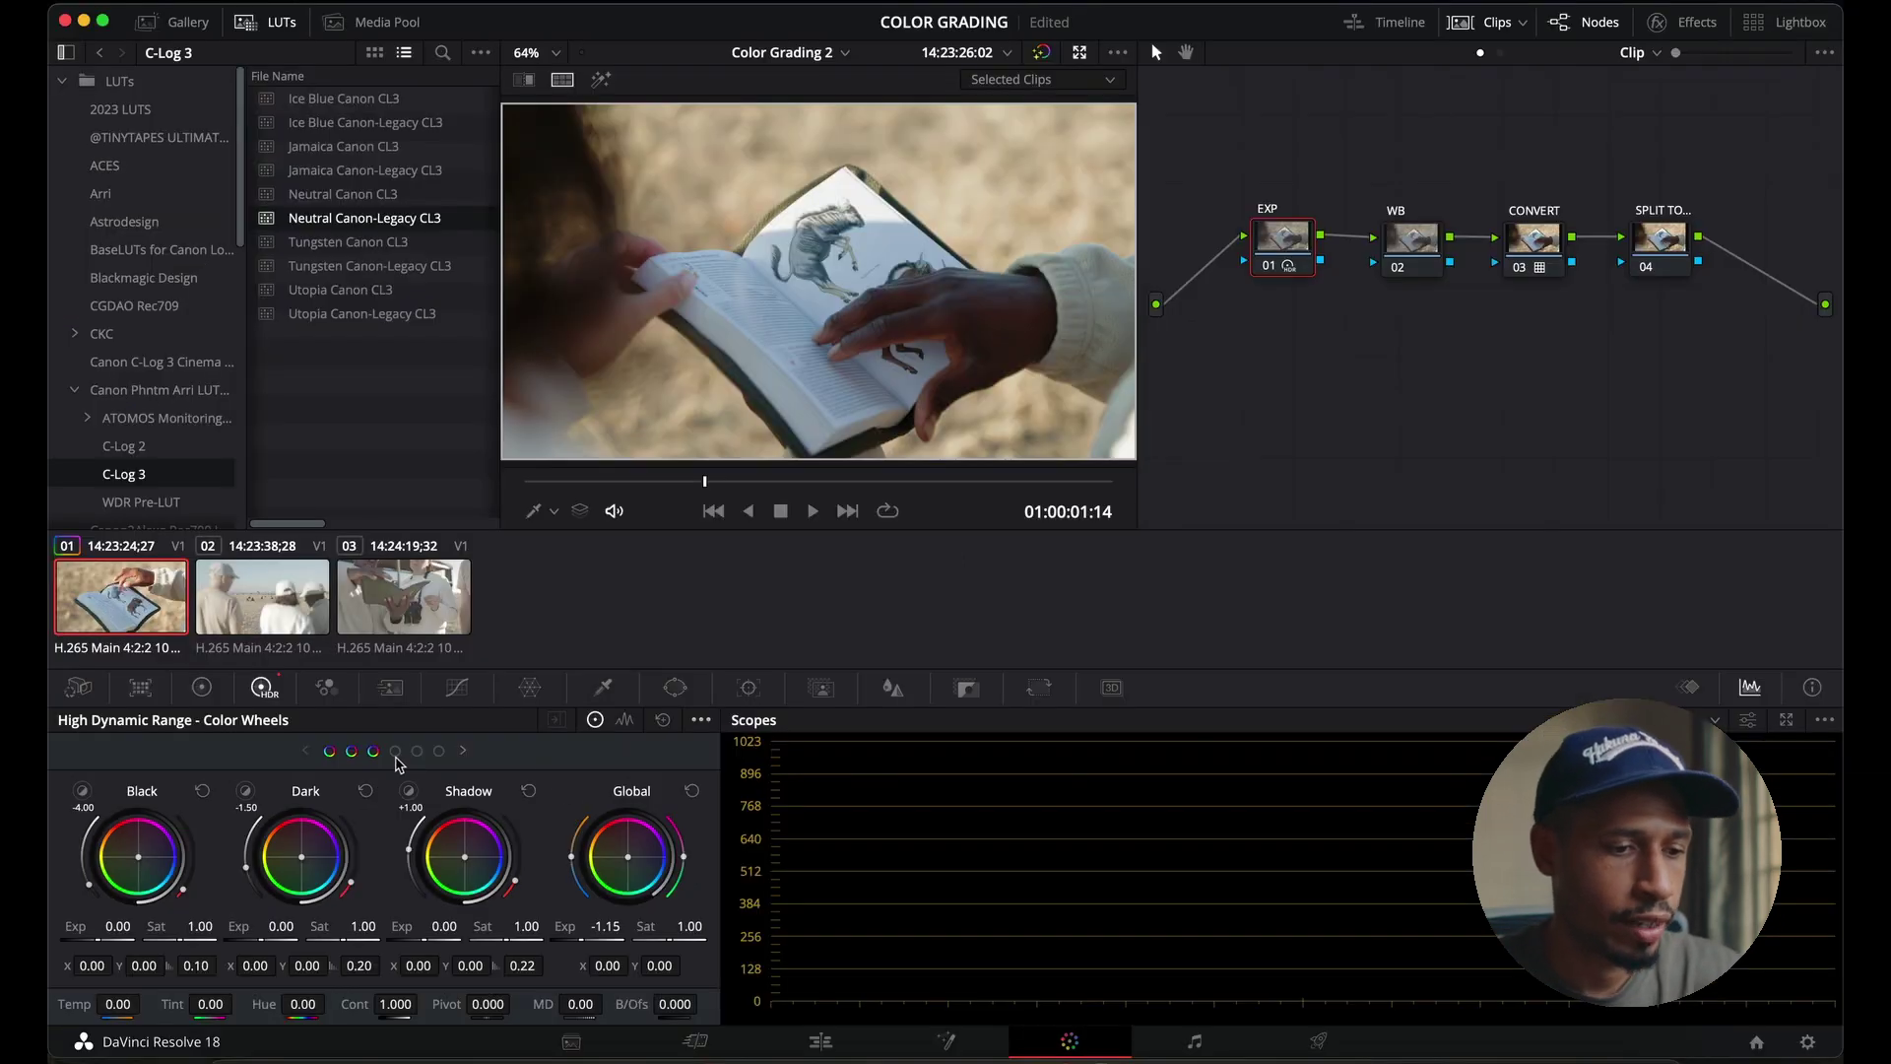
{"action": "left_click", "coordinate": [558, 681]}
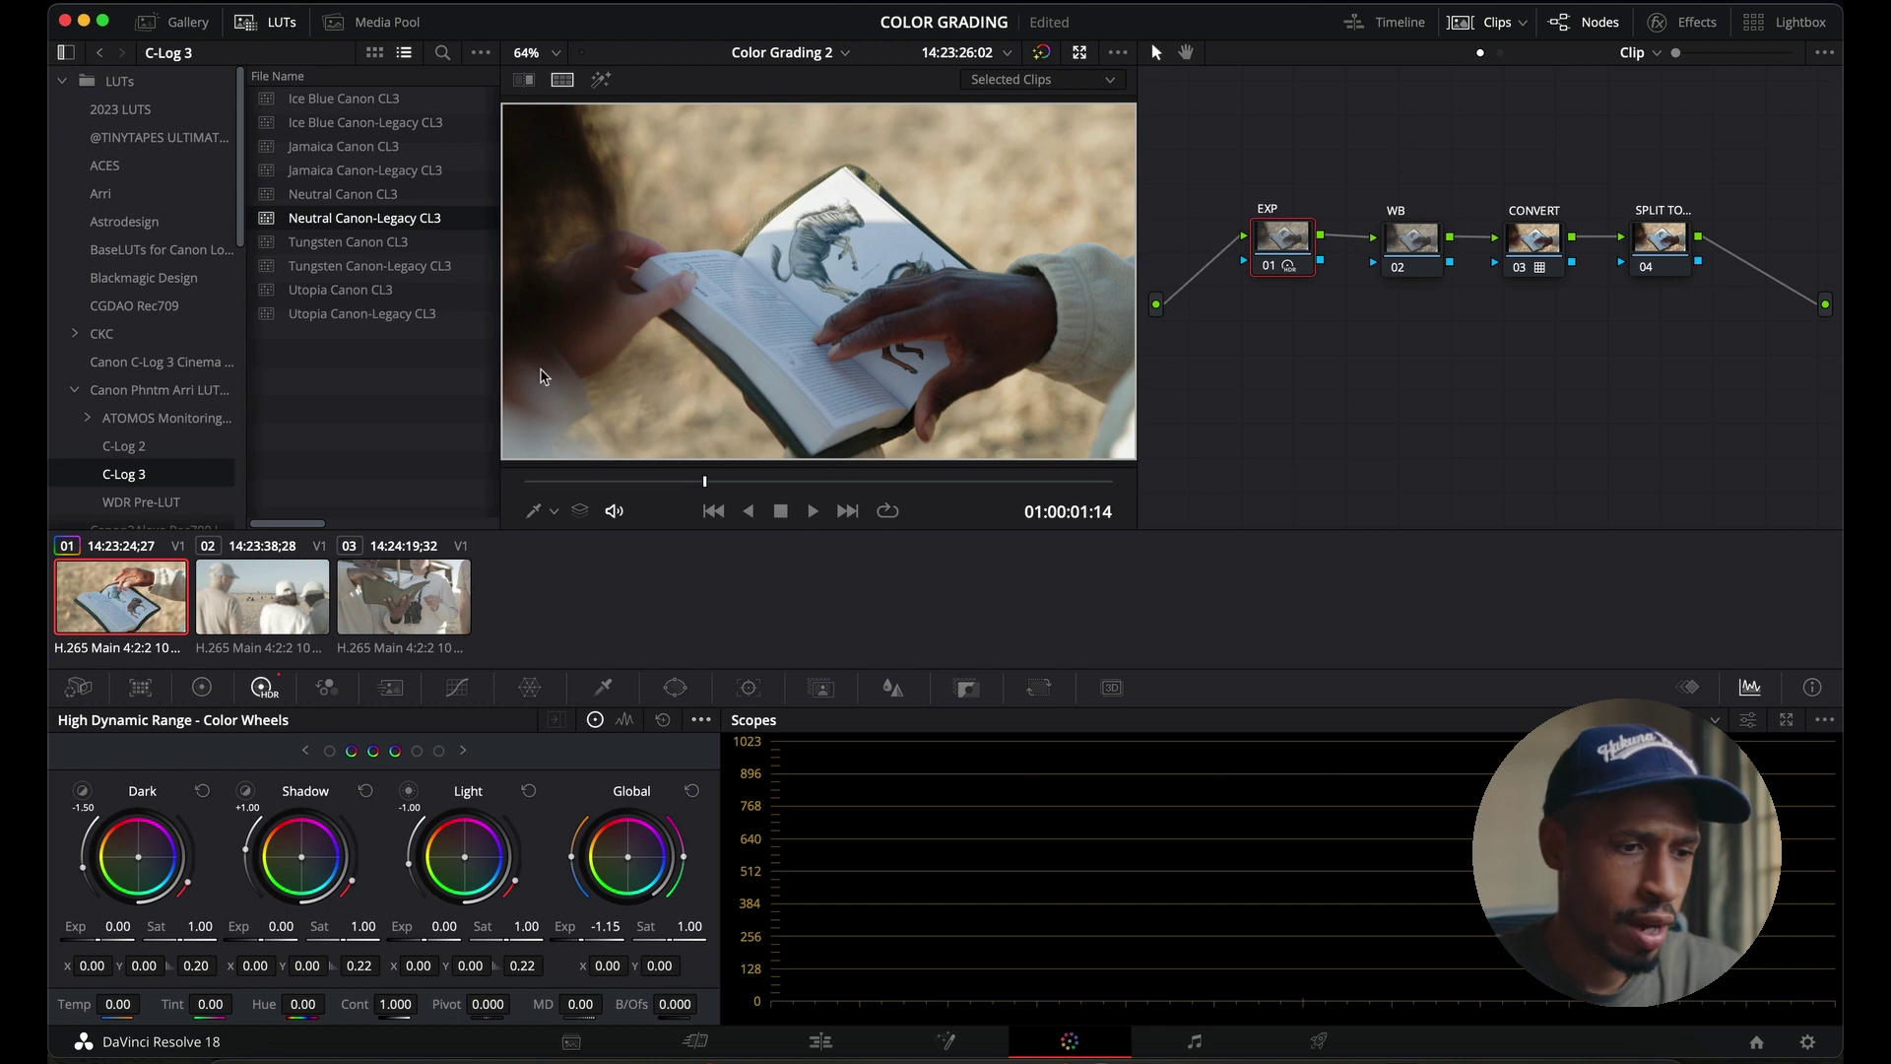
{"action": "mouse_move", "coordinate": [764, 482]}
{"action": "left_mouse_down"}
{"action": "mouse_move", "coordinate": [816, 485]}
{"action": "mouse_move", "coordinate": [766, 487]}
{"action": "left_mouse_up"}
- Set the WB node's Temp to 130.0 and Tint to 2.00, toggling the node to compare
{"action": "left_click", "coordinate": [1428, 248]}
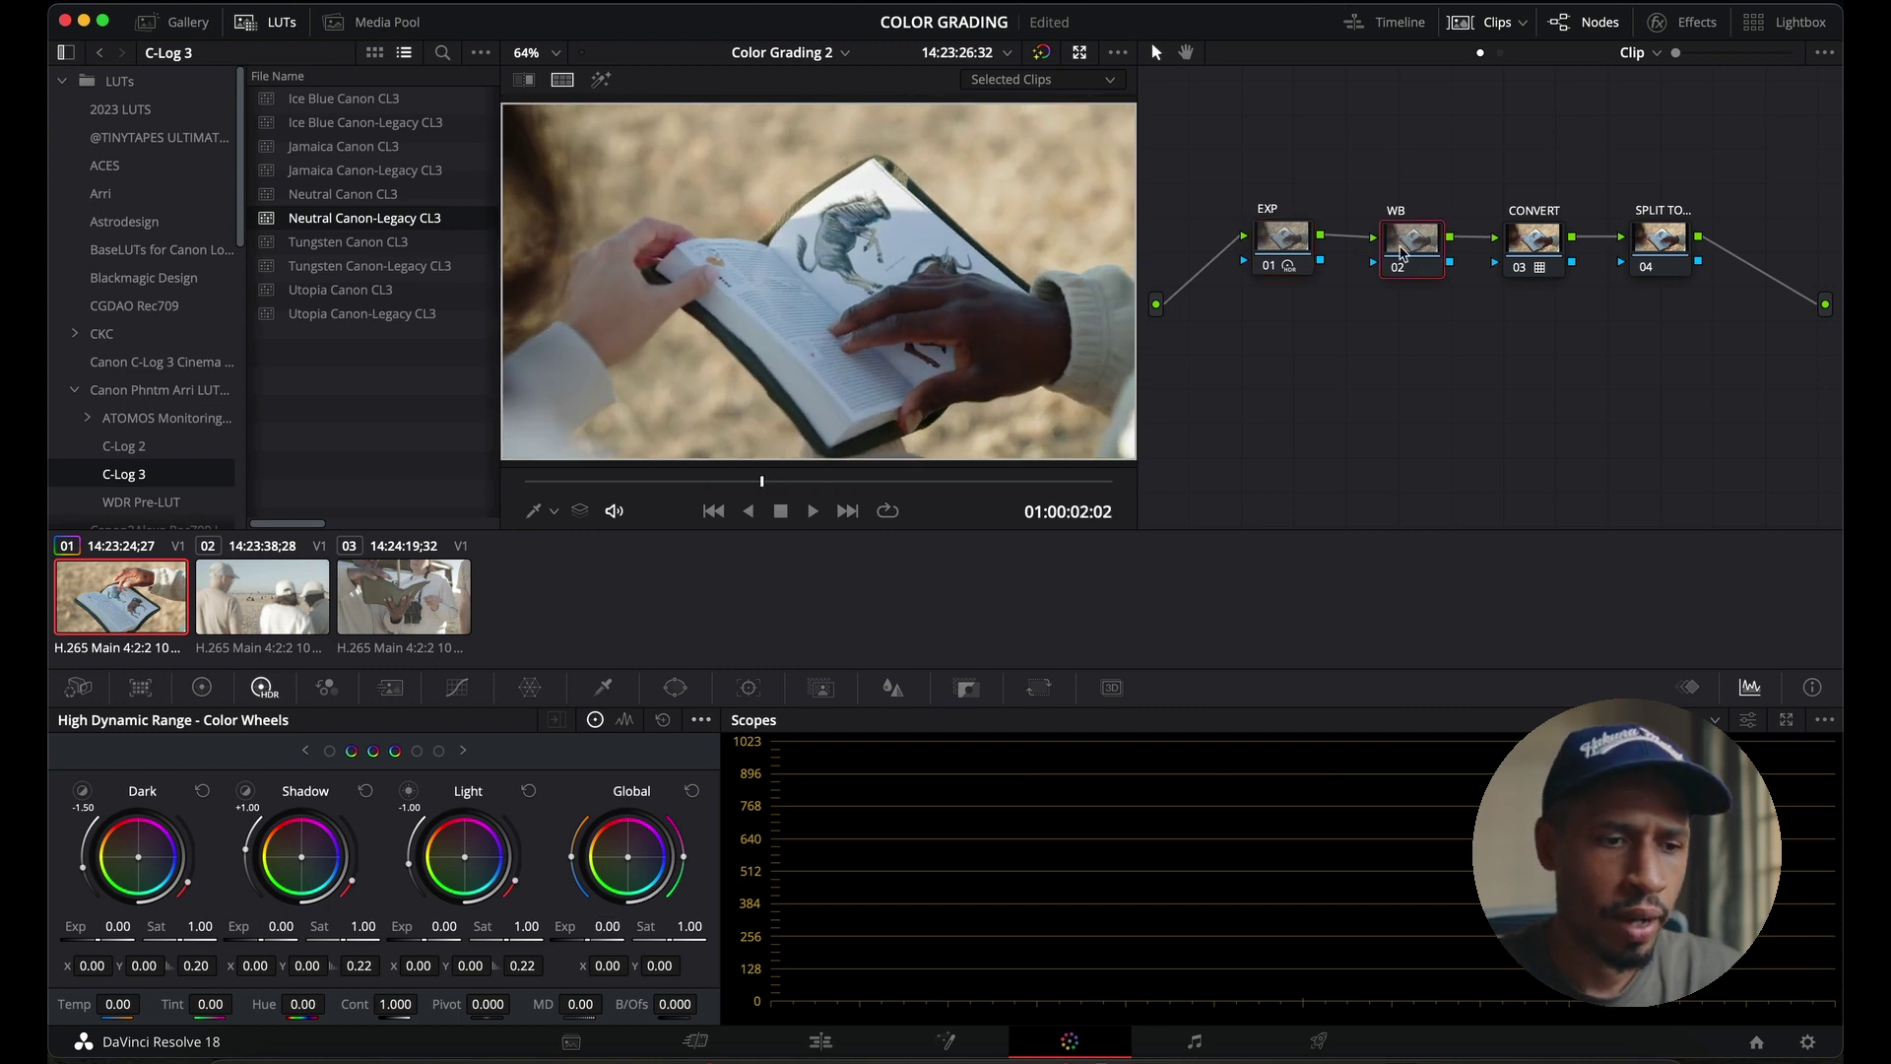
{"action": "left_click", "coordinate": [202, 687]}
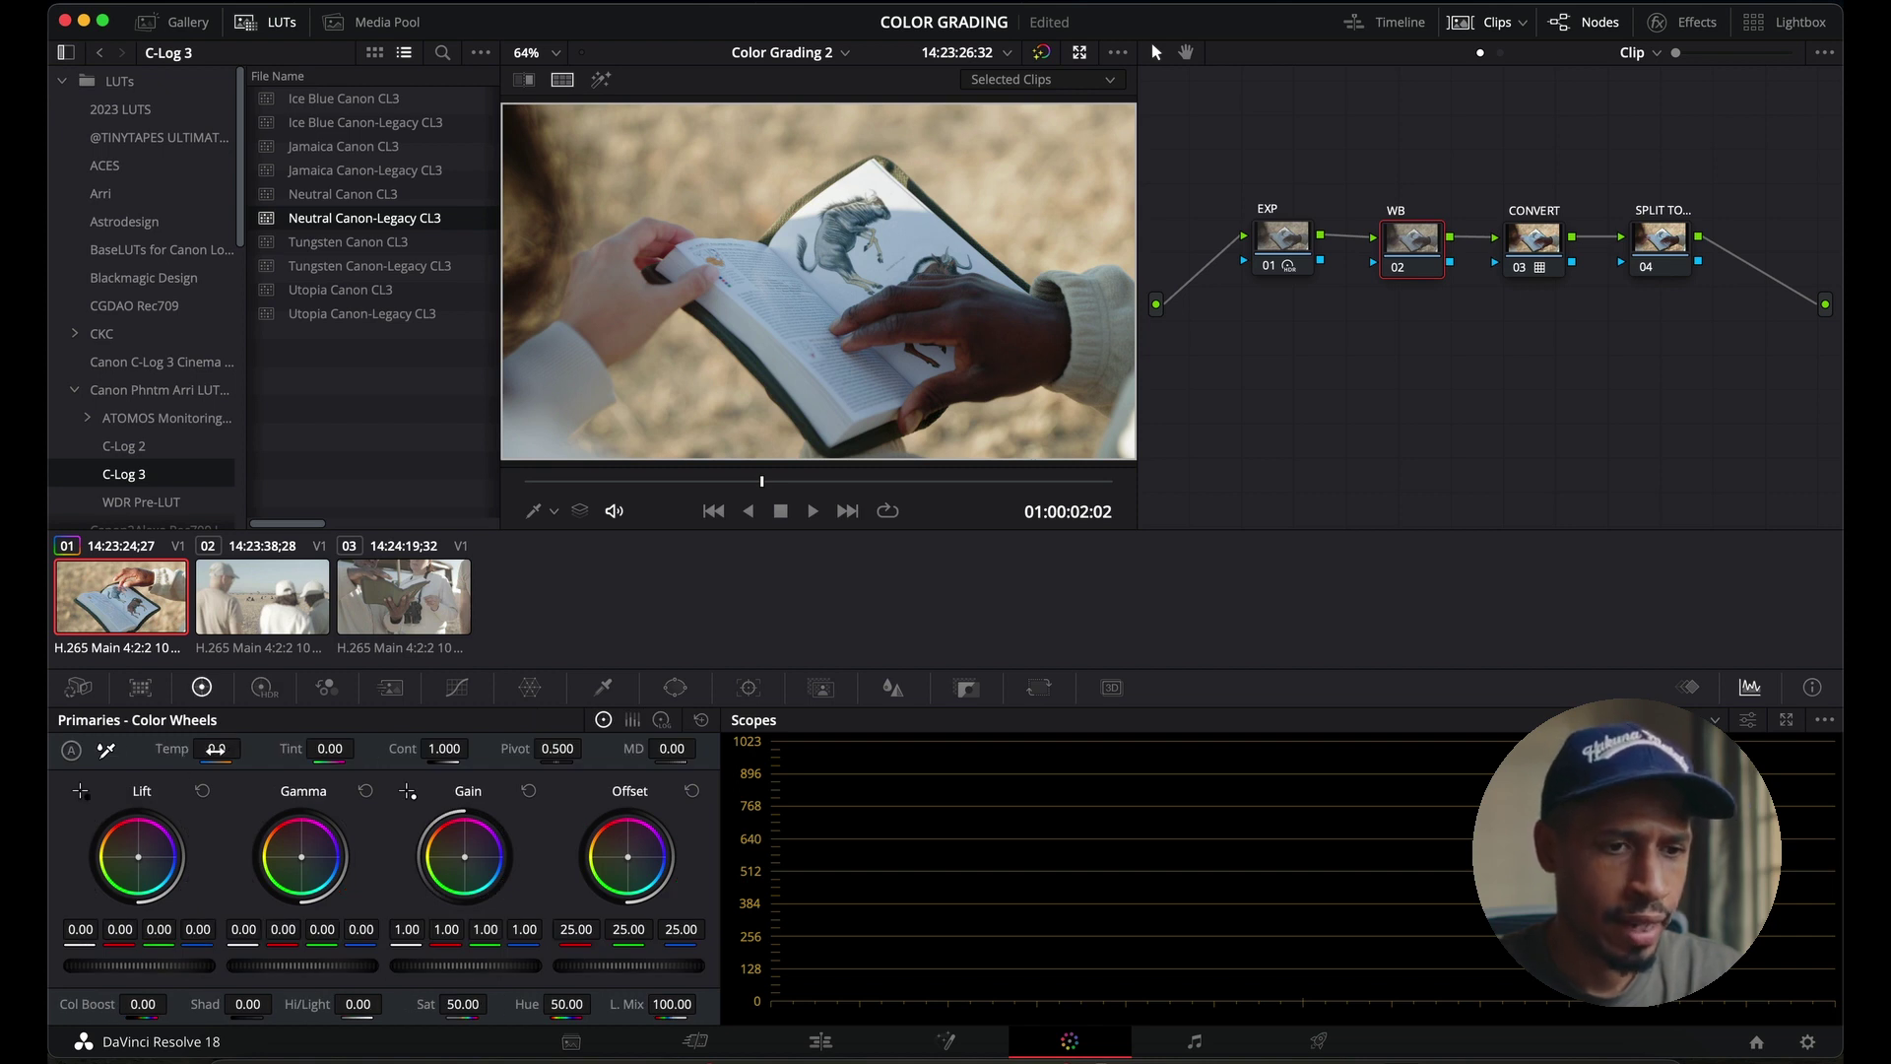
{"action": "left_click_drag", "start_coordinate": [215, 749], "coordinate": [219, 749]}
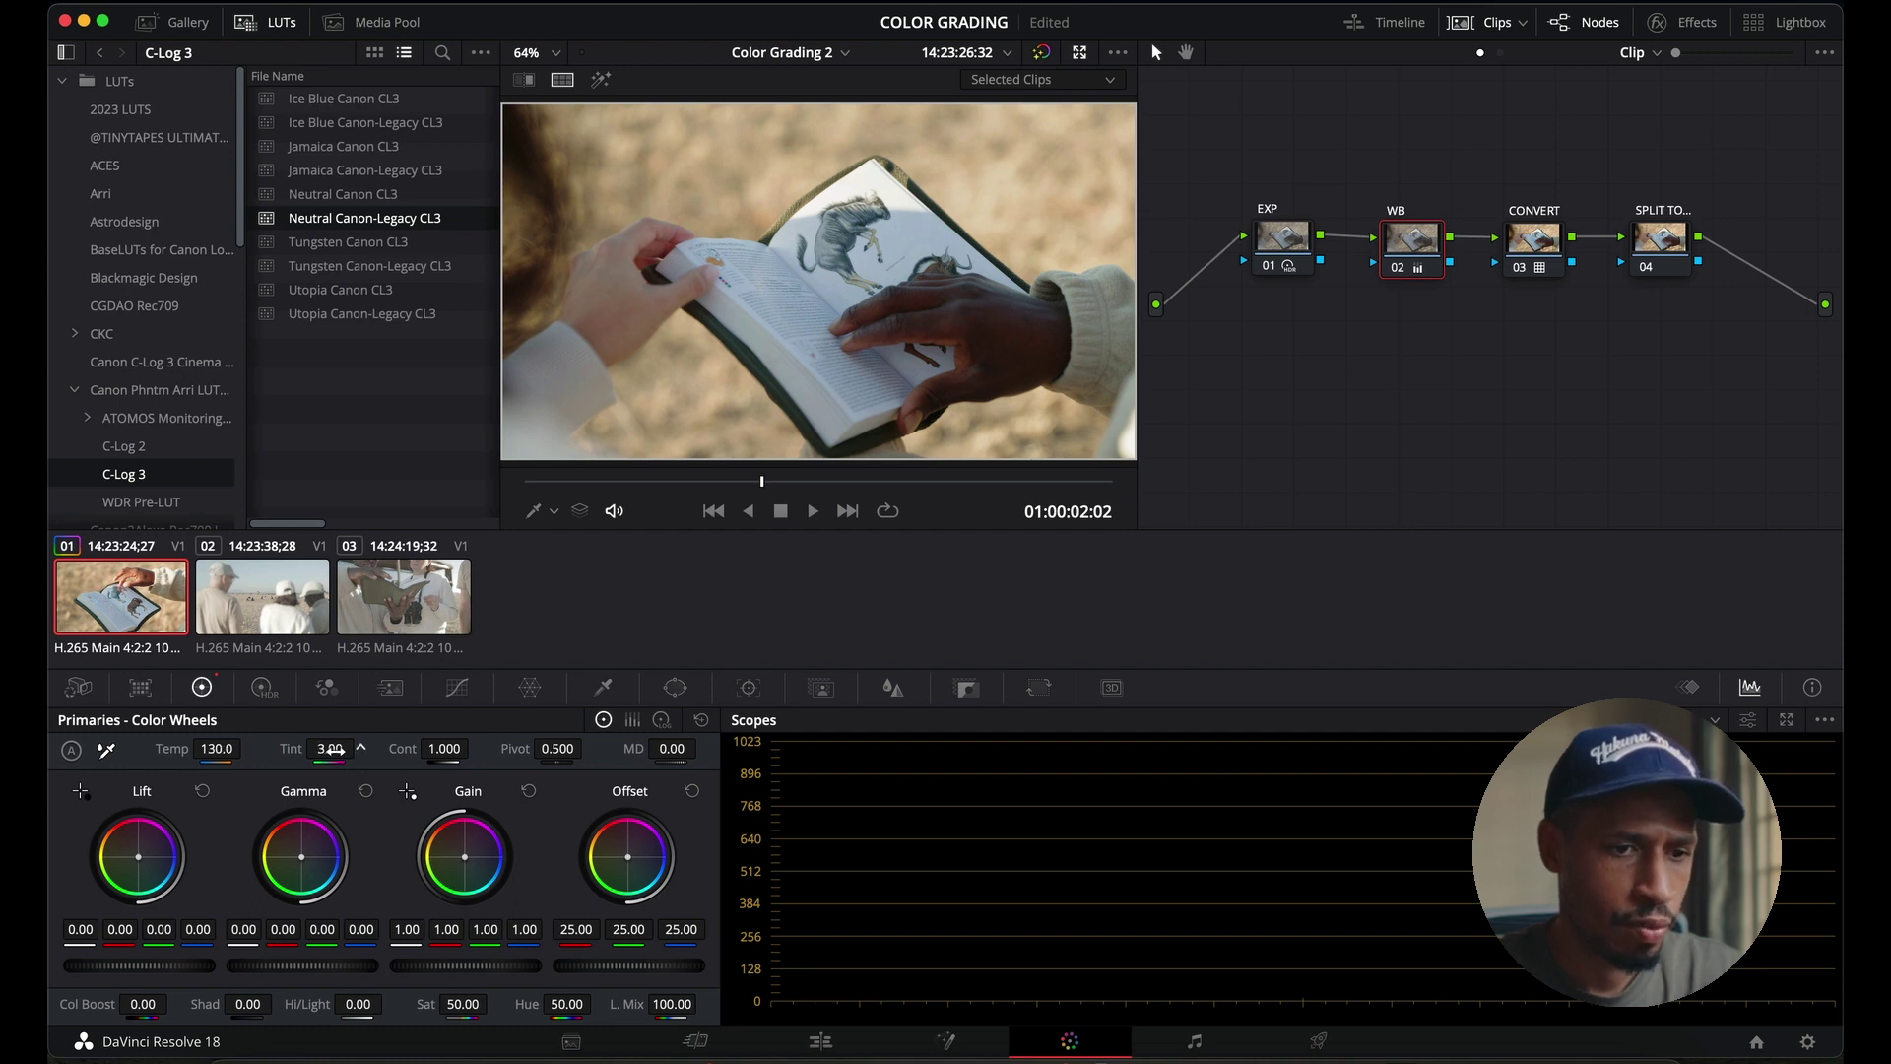
{"action": "left_click_drag", "start_coordinate": [332, 750], "coordinate": [328, 751]}
{"action": "left_click_drag", "start_coordinate": [1393, 245], "coordinate": [1393, 239]}
{"action": "left_click", "coordinate": [1397, 264]}
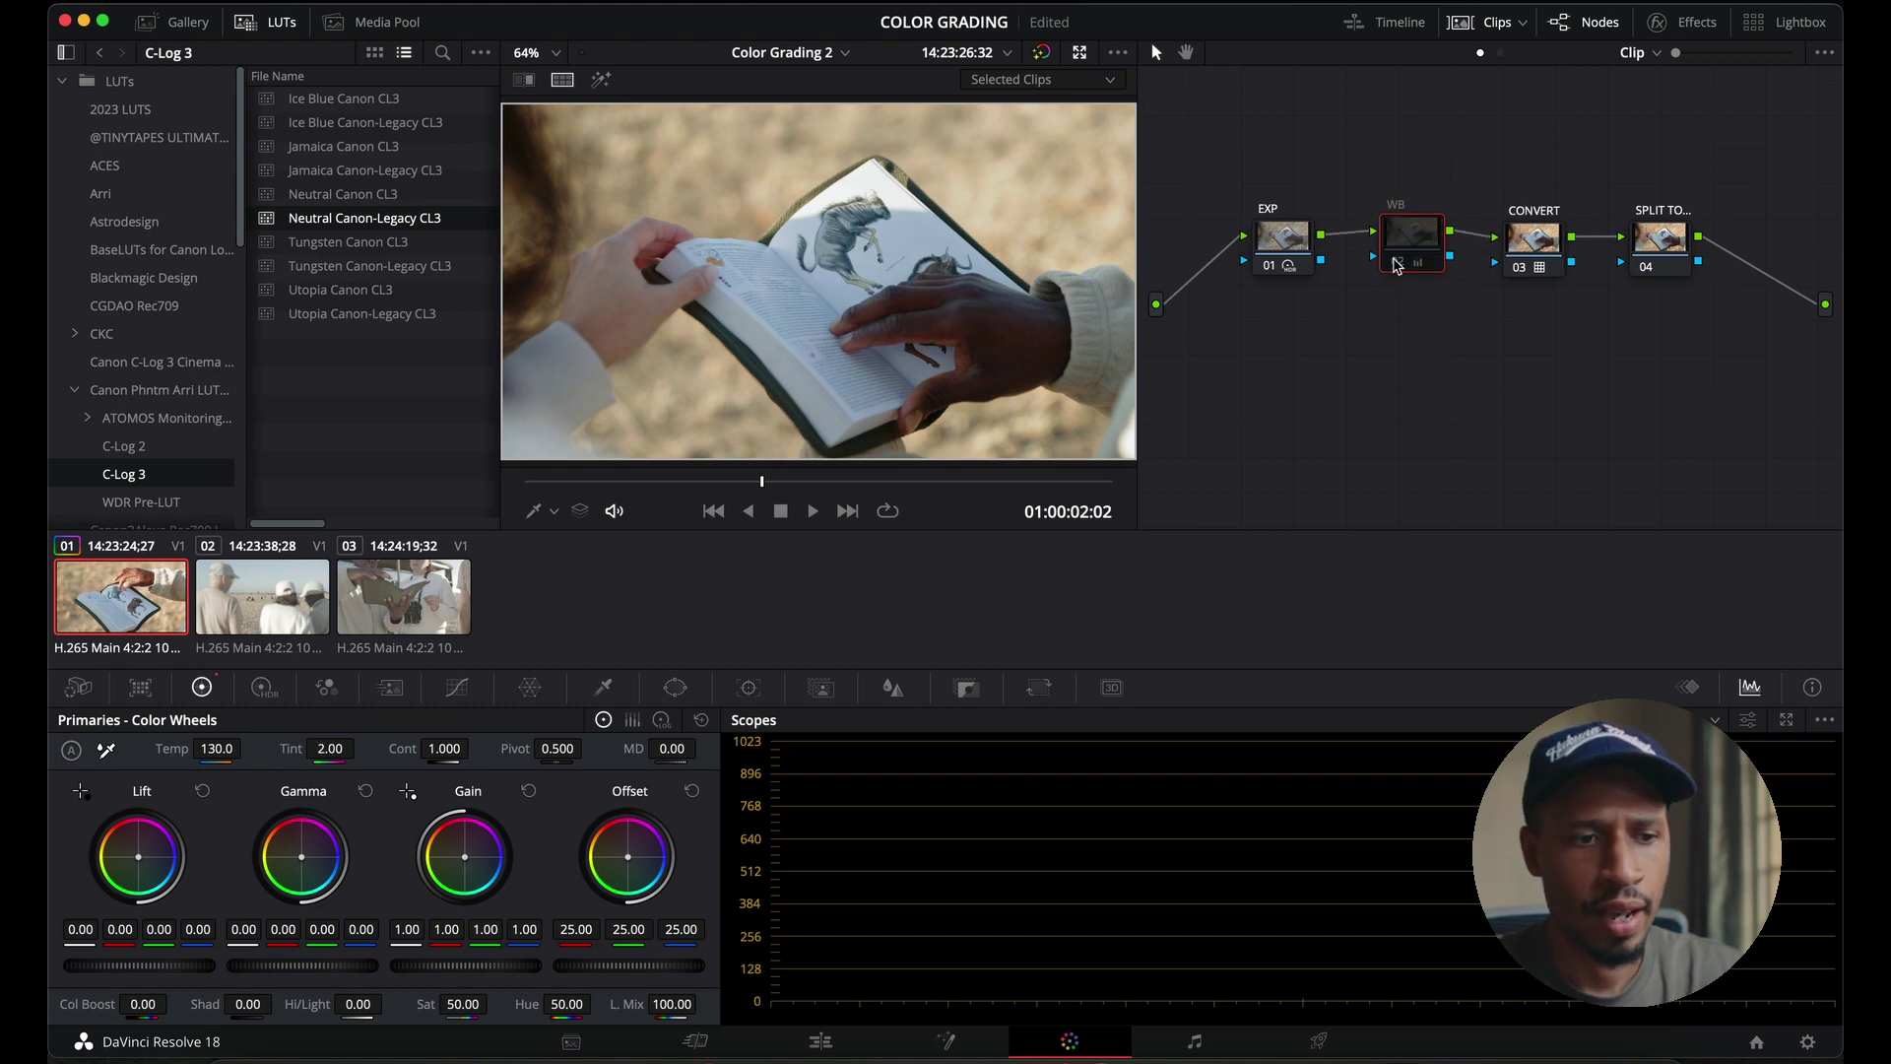
{"action": "left_click", "coordinate": [1397, 264]}
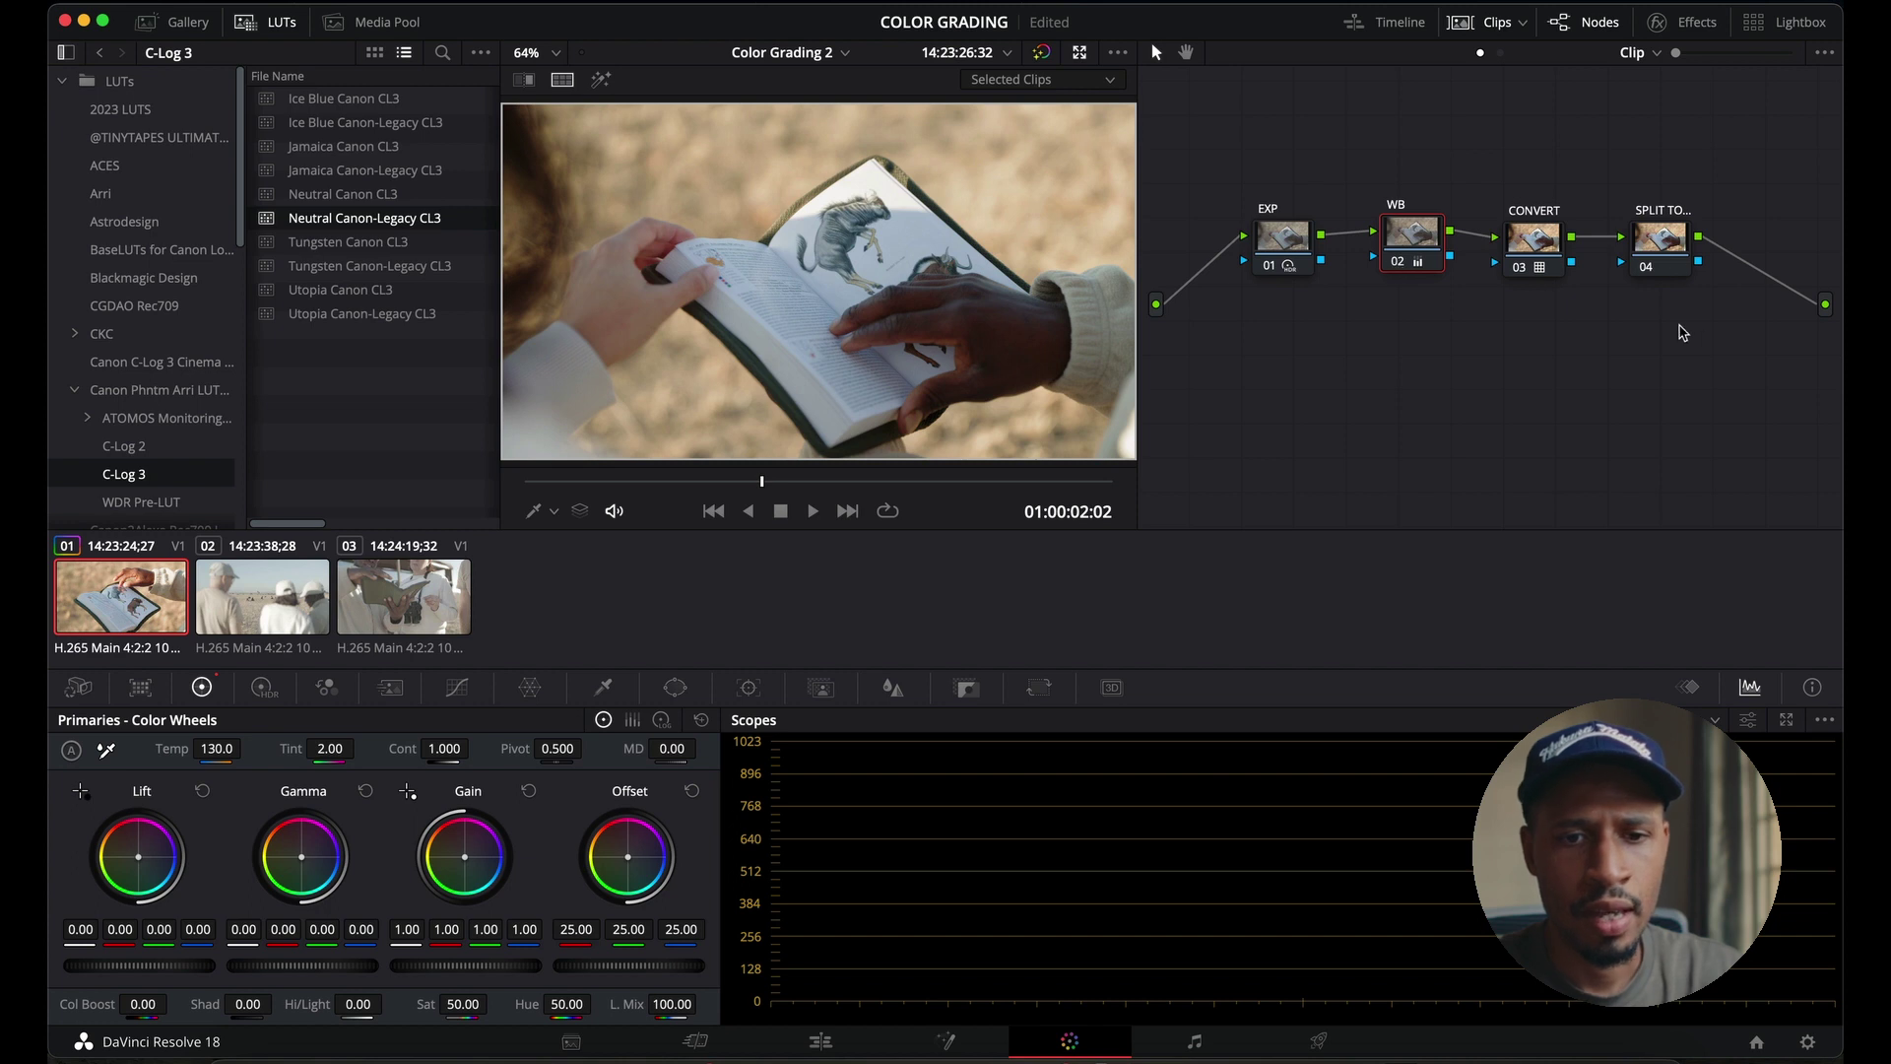
{"action": "left_click", "coordinate": [1659, 252]}
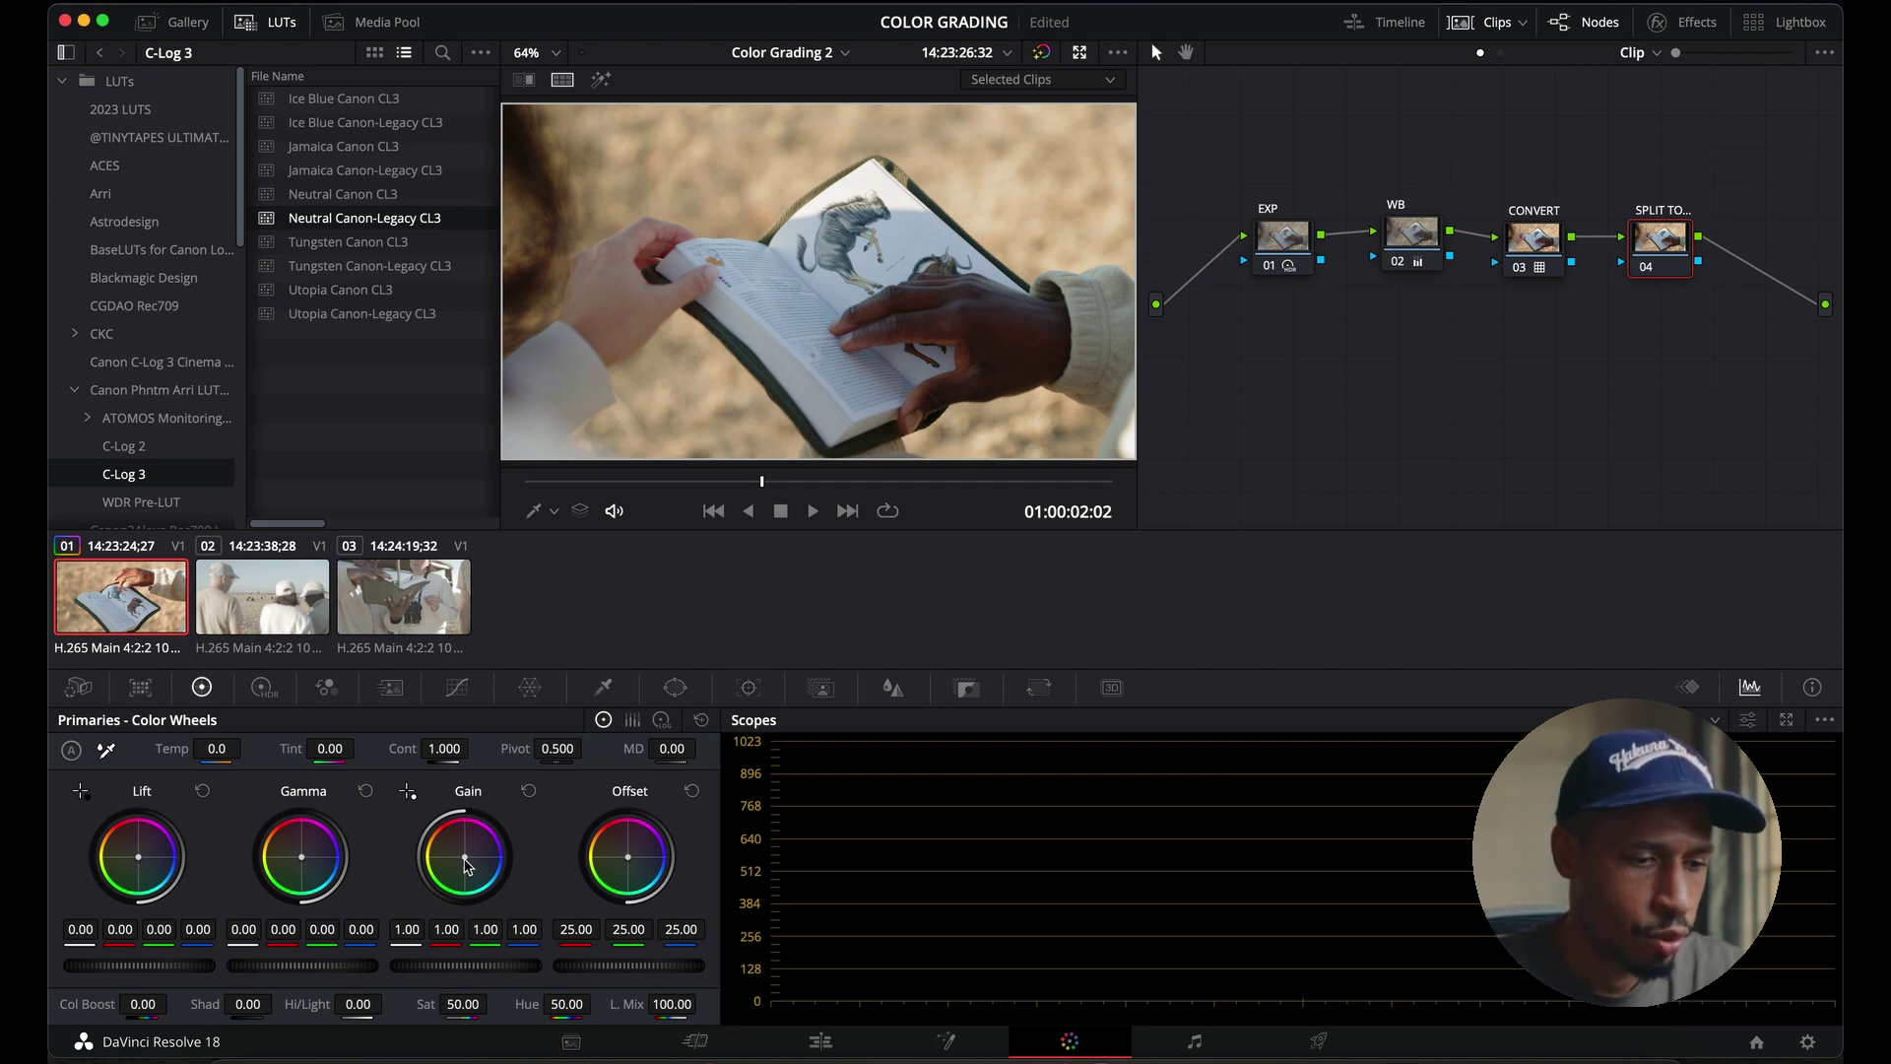
- Push SPLIT TONE's Gain to red 1.02/blue 0.98 and Lift to red -0.01/blue 0.01
{"action": "left_click_drag", "start_coordinate": [467, 866], "coordinate": [463, 864]}
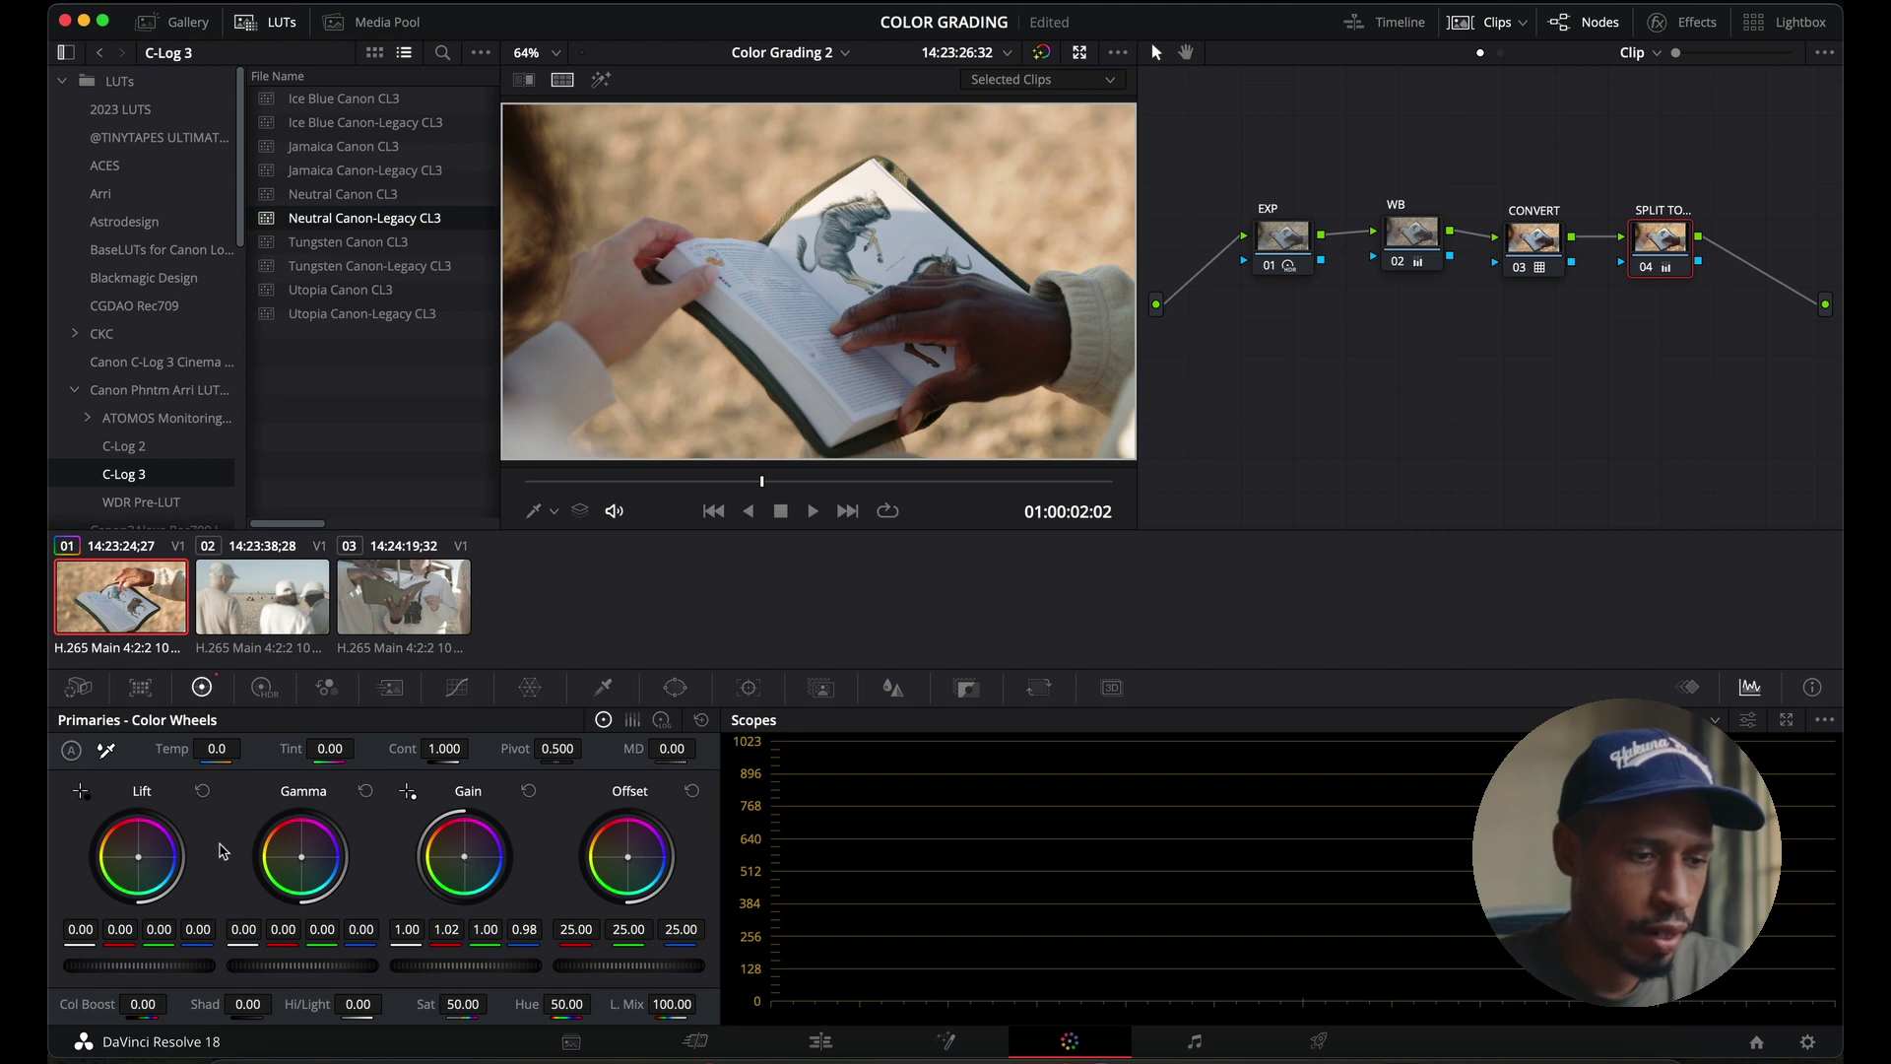
{"action": "left_click_drag", "start_coordinate": [139, 864], "coordinate": [142, 867]}
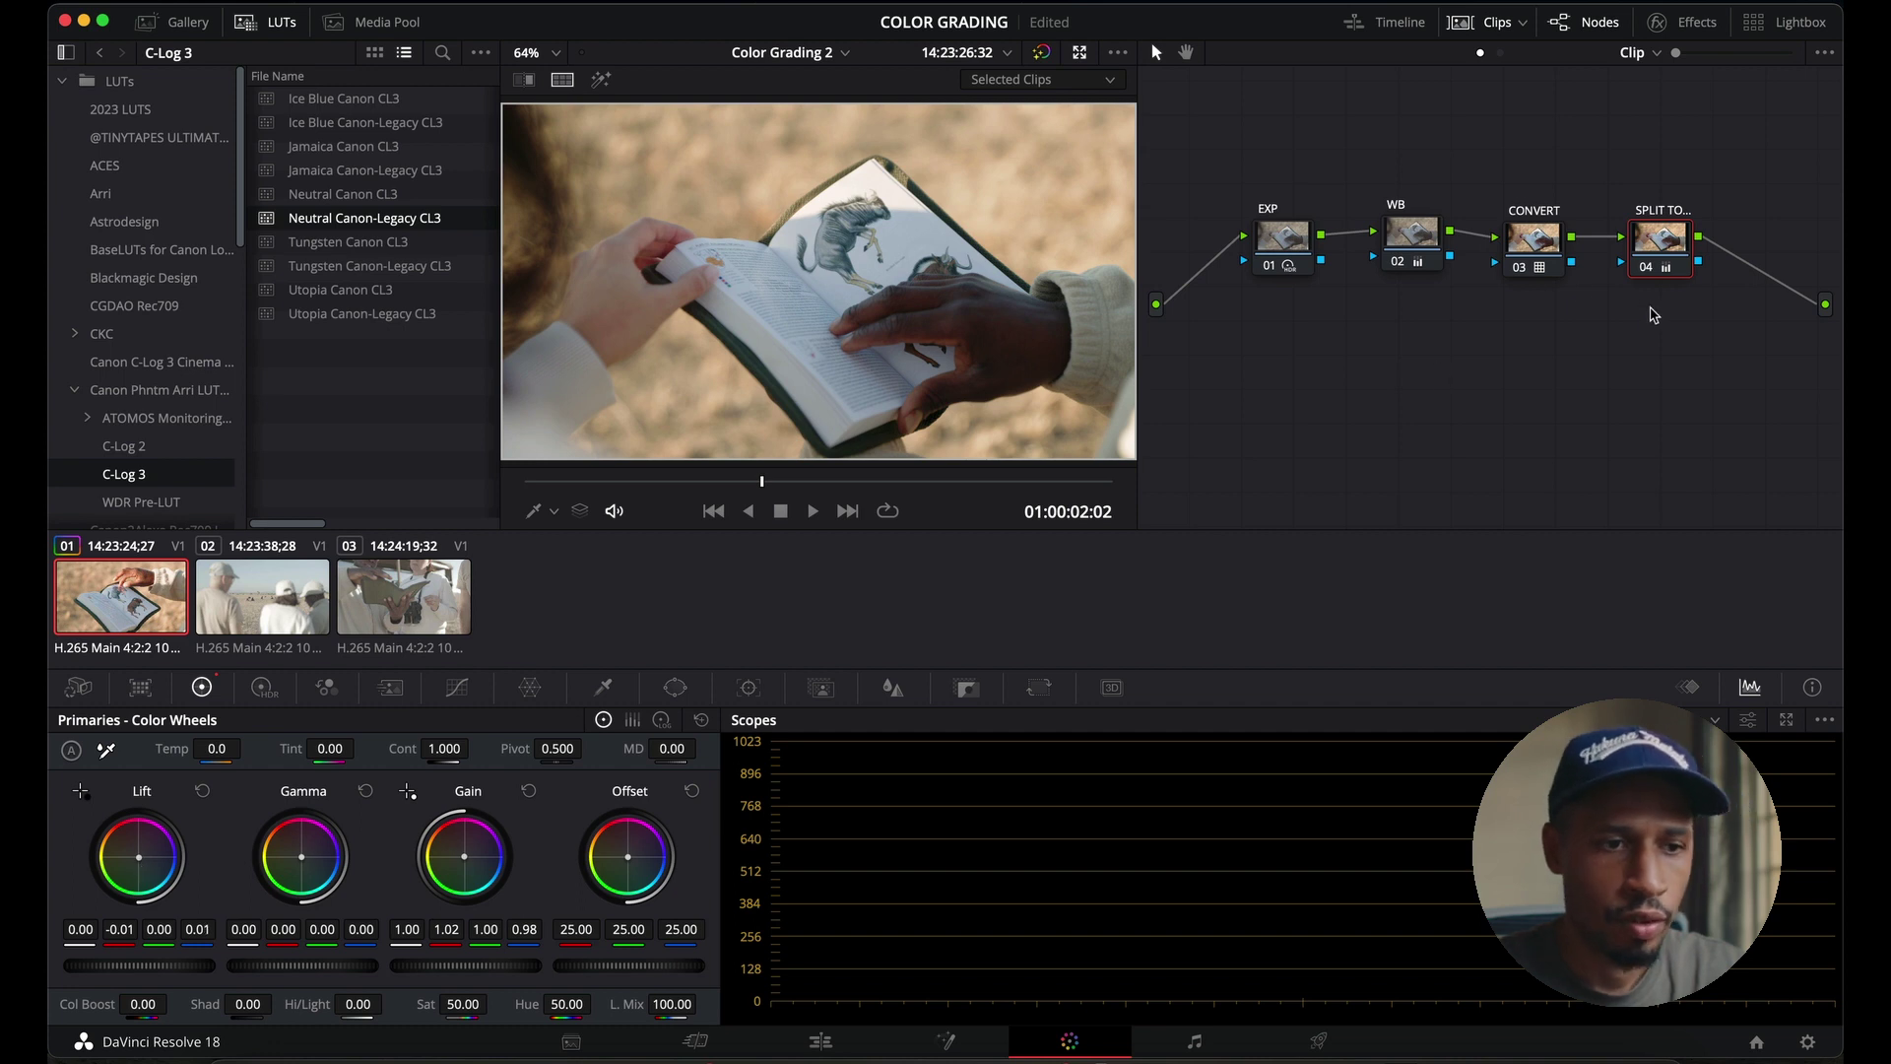
- View the image at 100% and toggle the SPLIT TONE node off and on to compare
{"action": "left_click", "coordinate": [560, 54]}
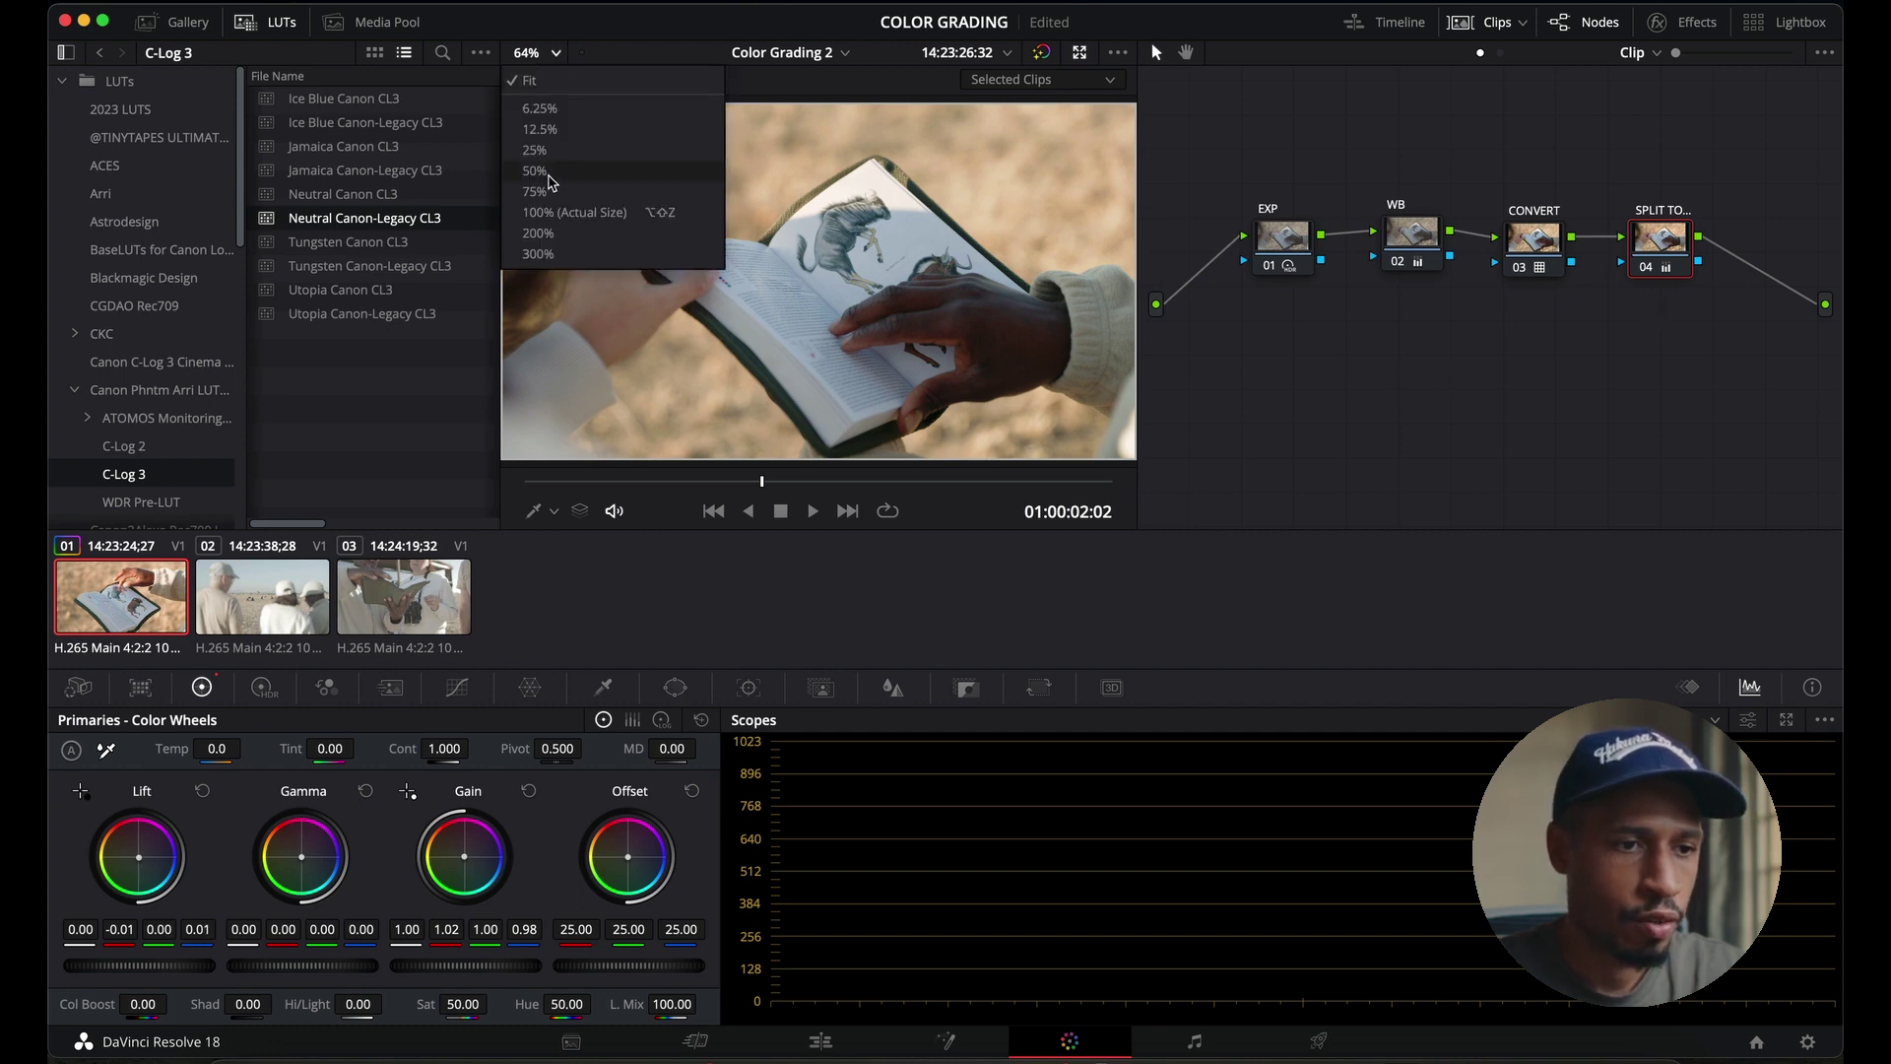
{"action": "left_click", "coordinate": [558, 210]}
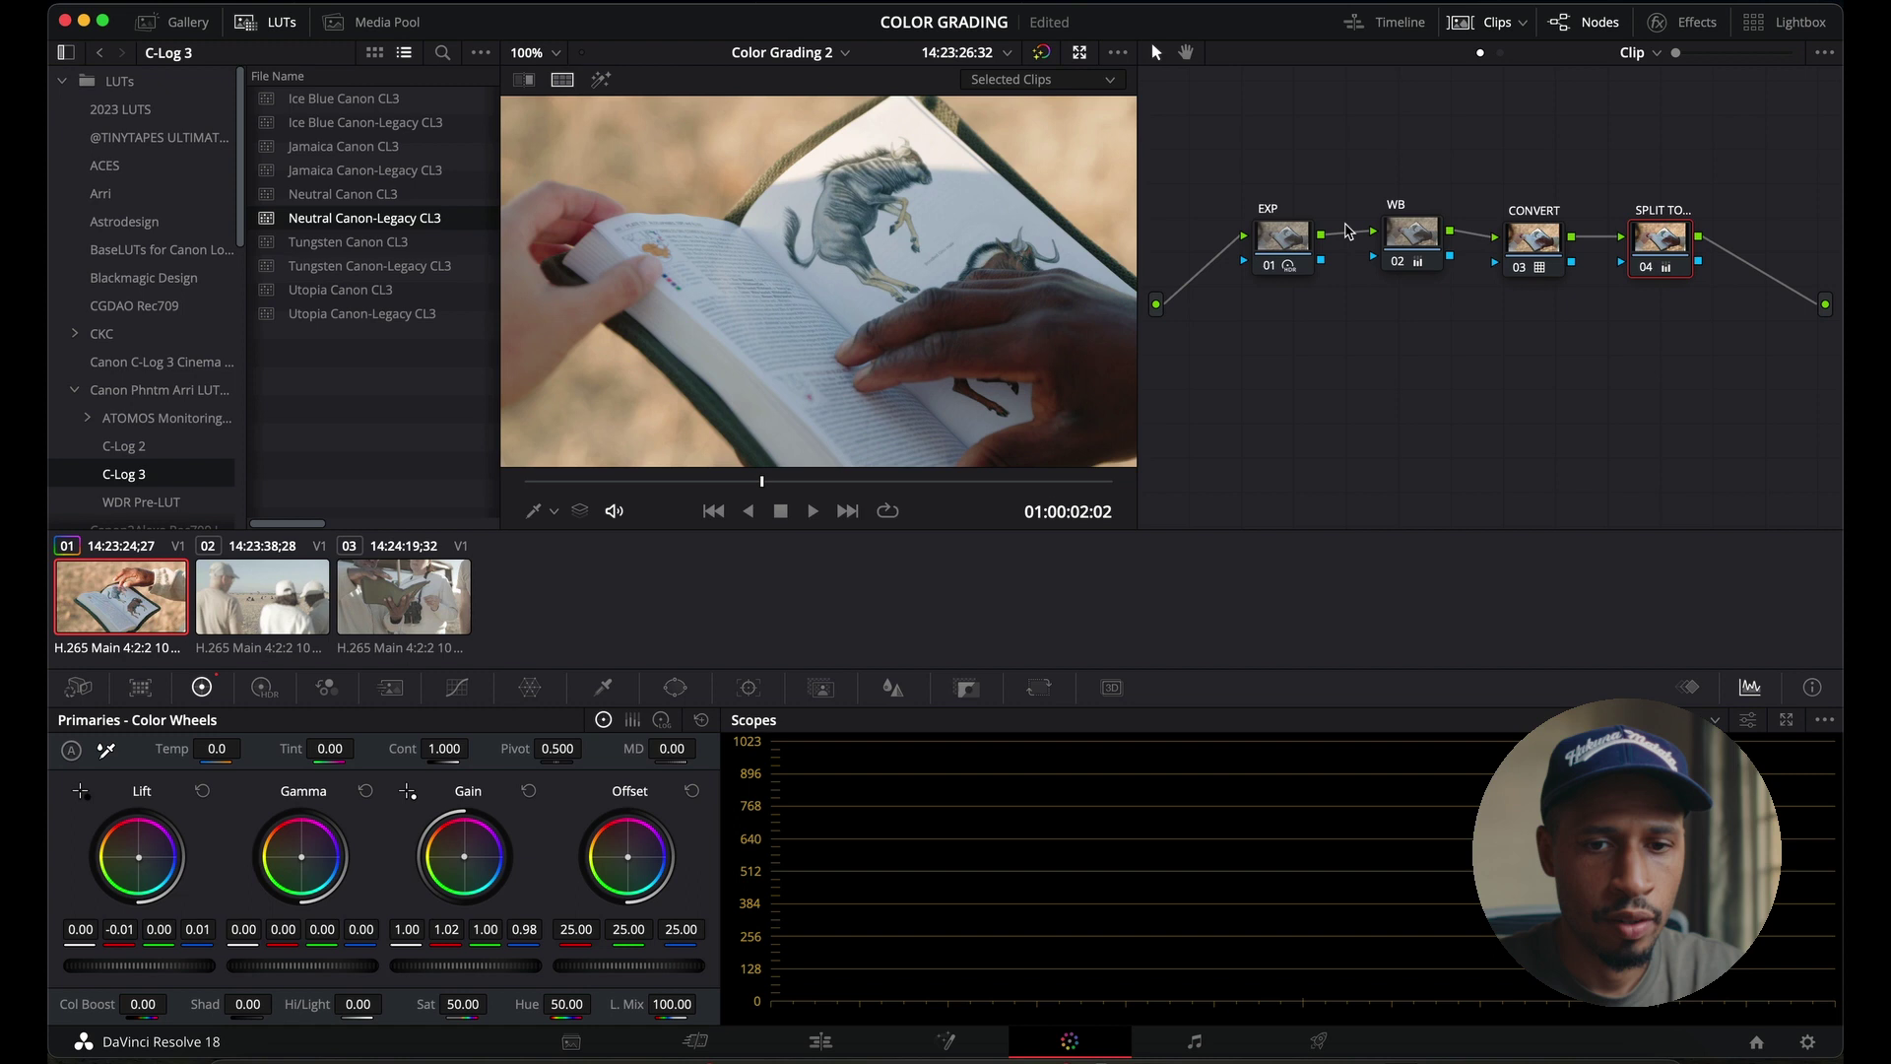
{"action": "left_click", "coordinate": [1646, 269]}
{"action": "left_click", "coordinate": [1646, 269]}
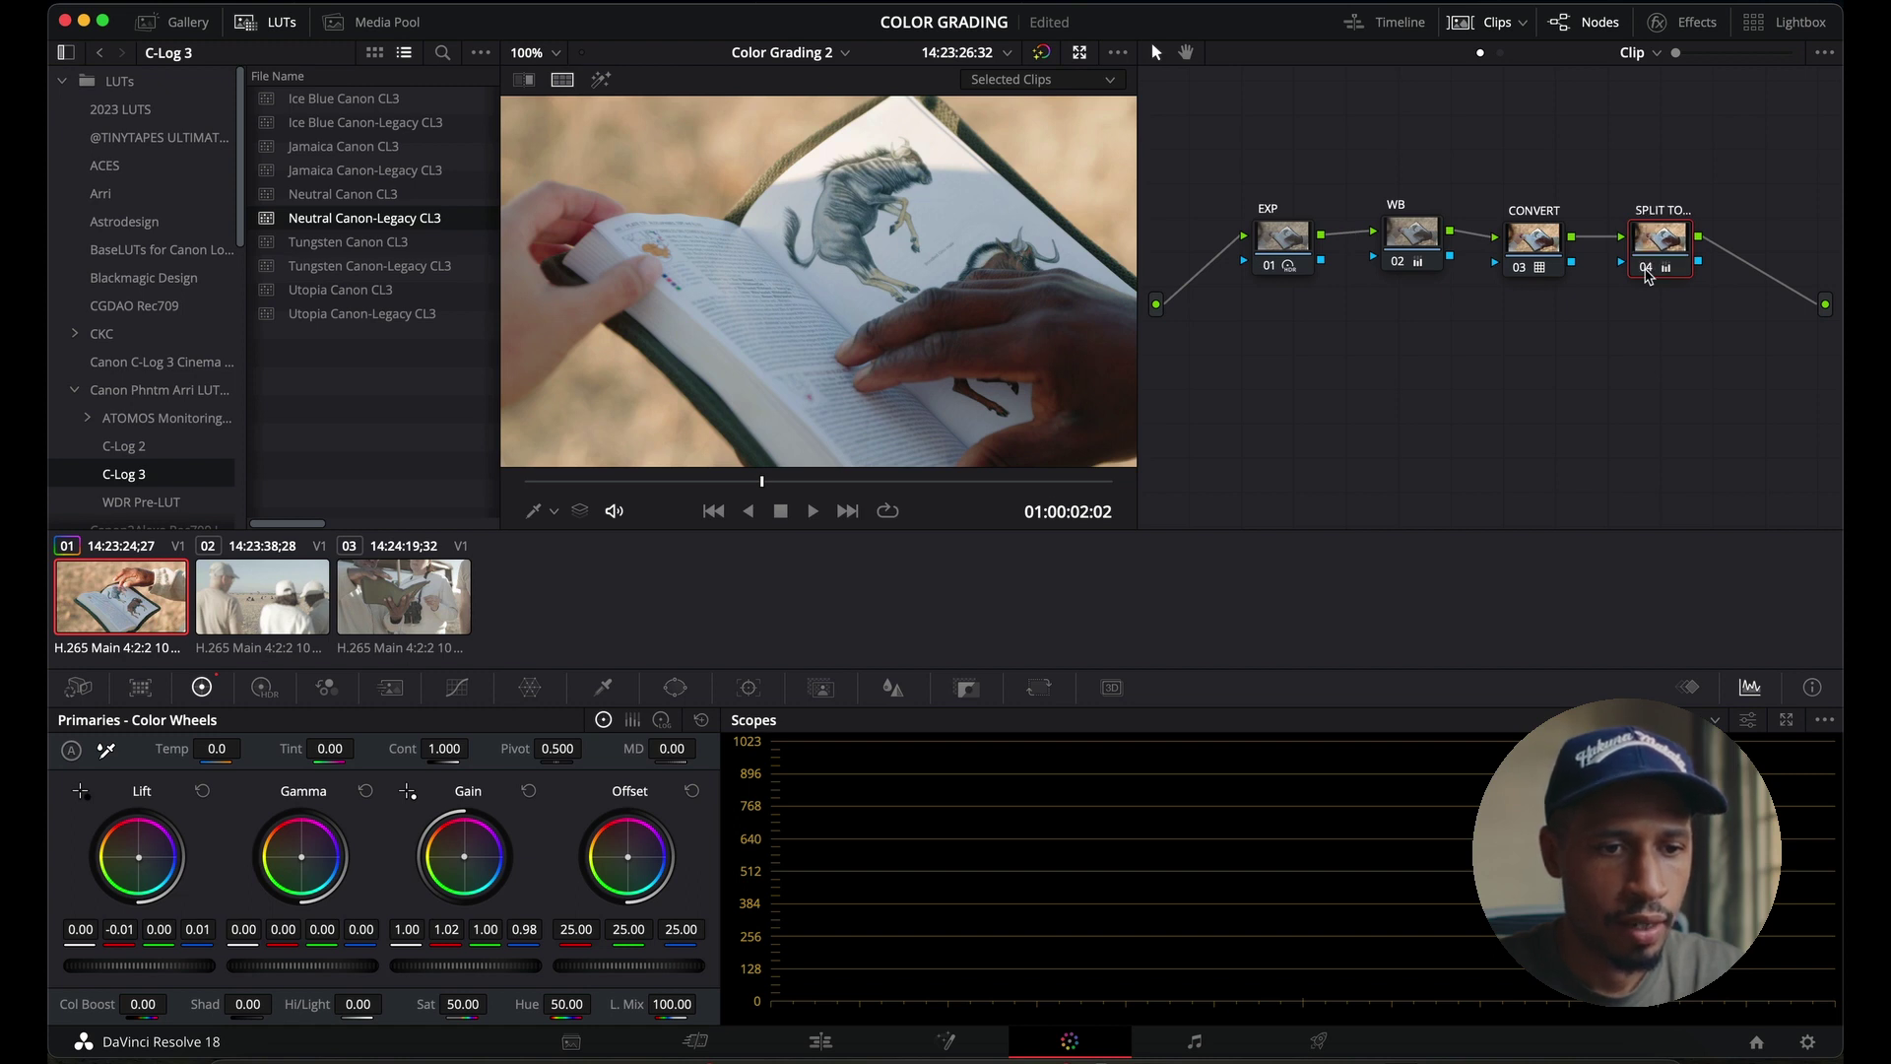
- Fit the frame in the viewer, bypass grades for comparison, and view the clip full screen
{"action": "left_click", "coordinate": [558, 52]}
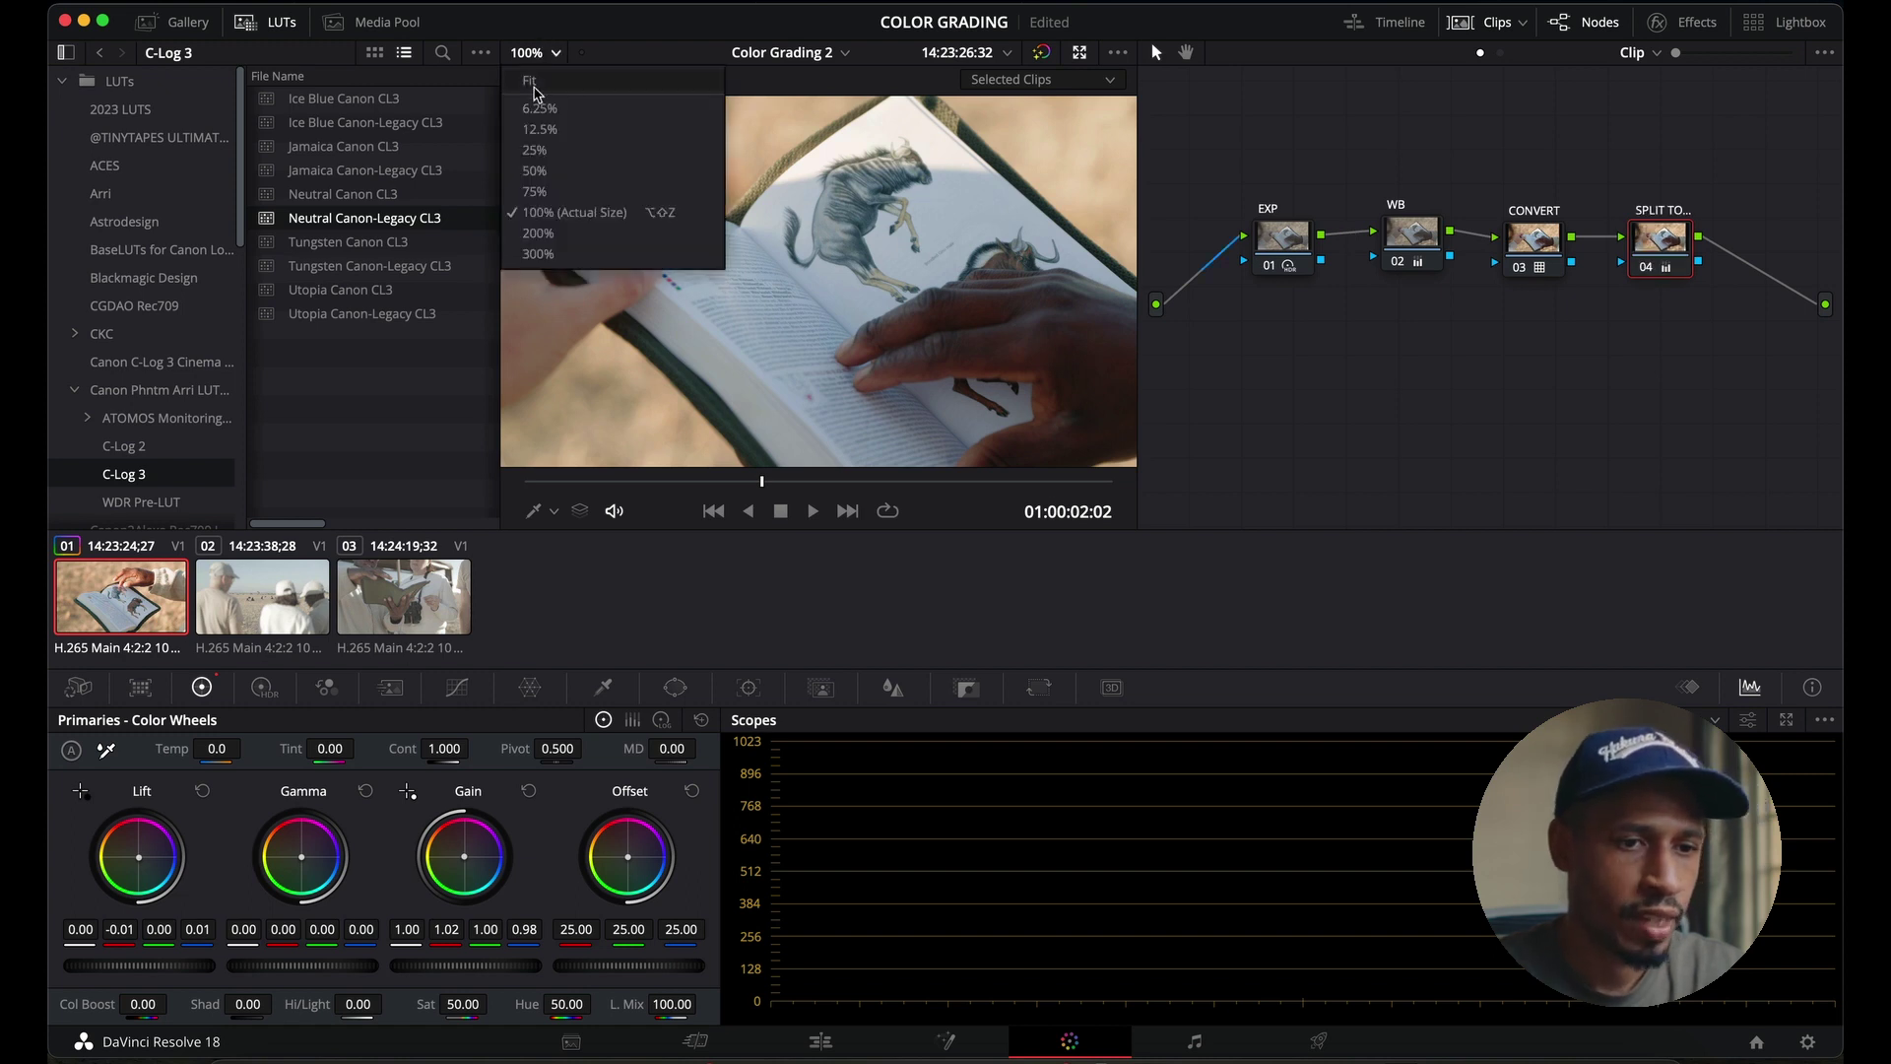
{"action": "left_click", "coordinate": [567, 81]}
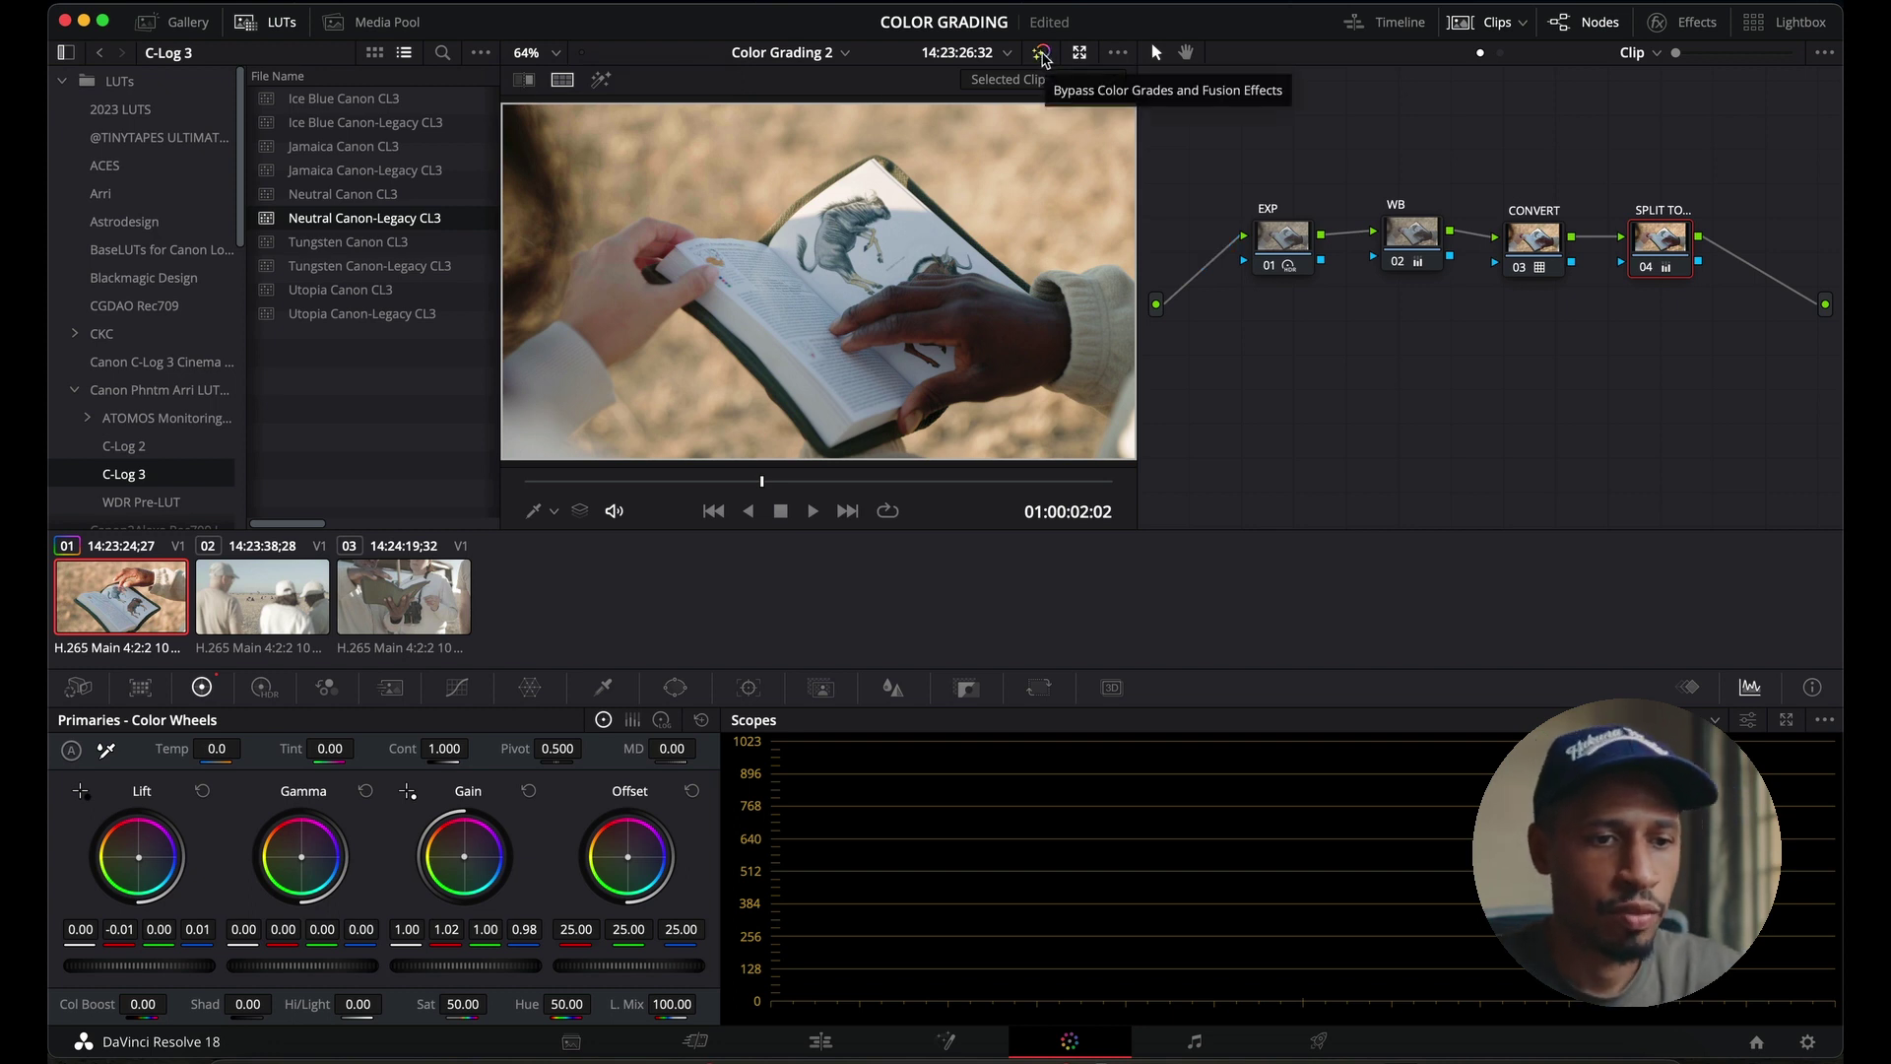
{"action": "left_click", "coordinate": [1043, 52]}
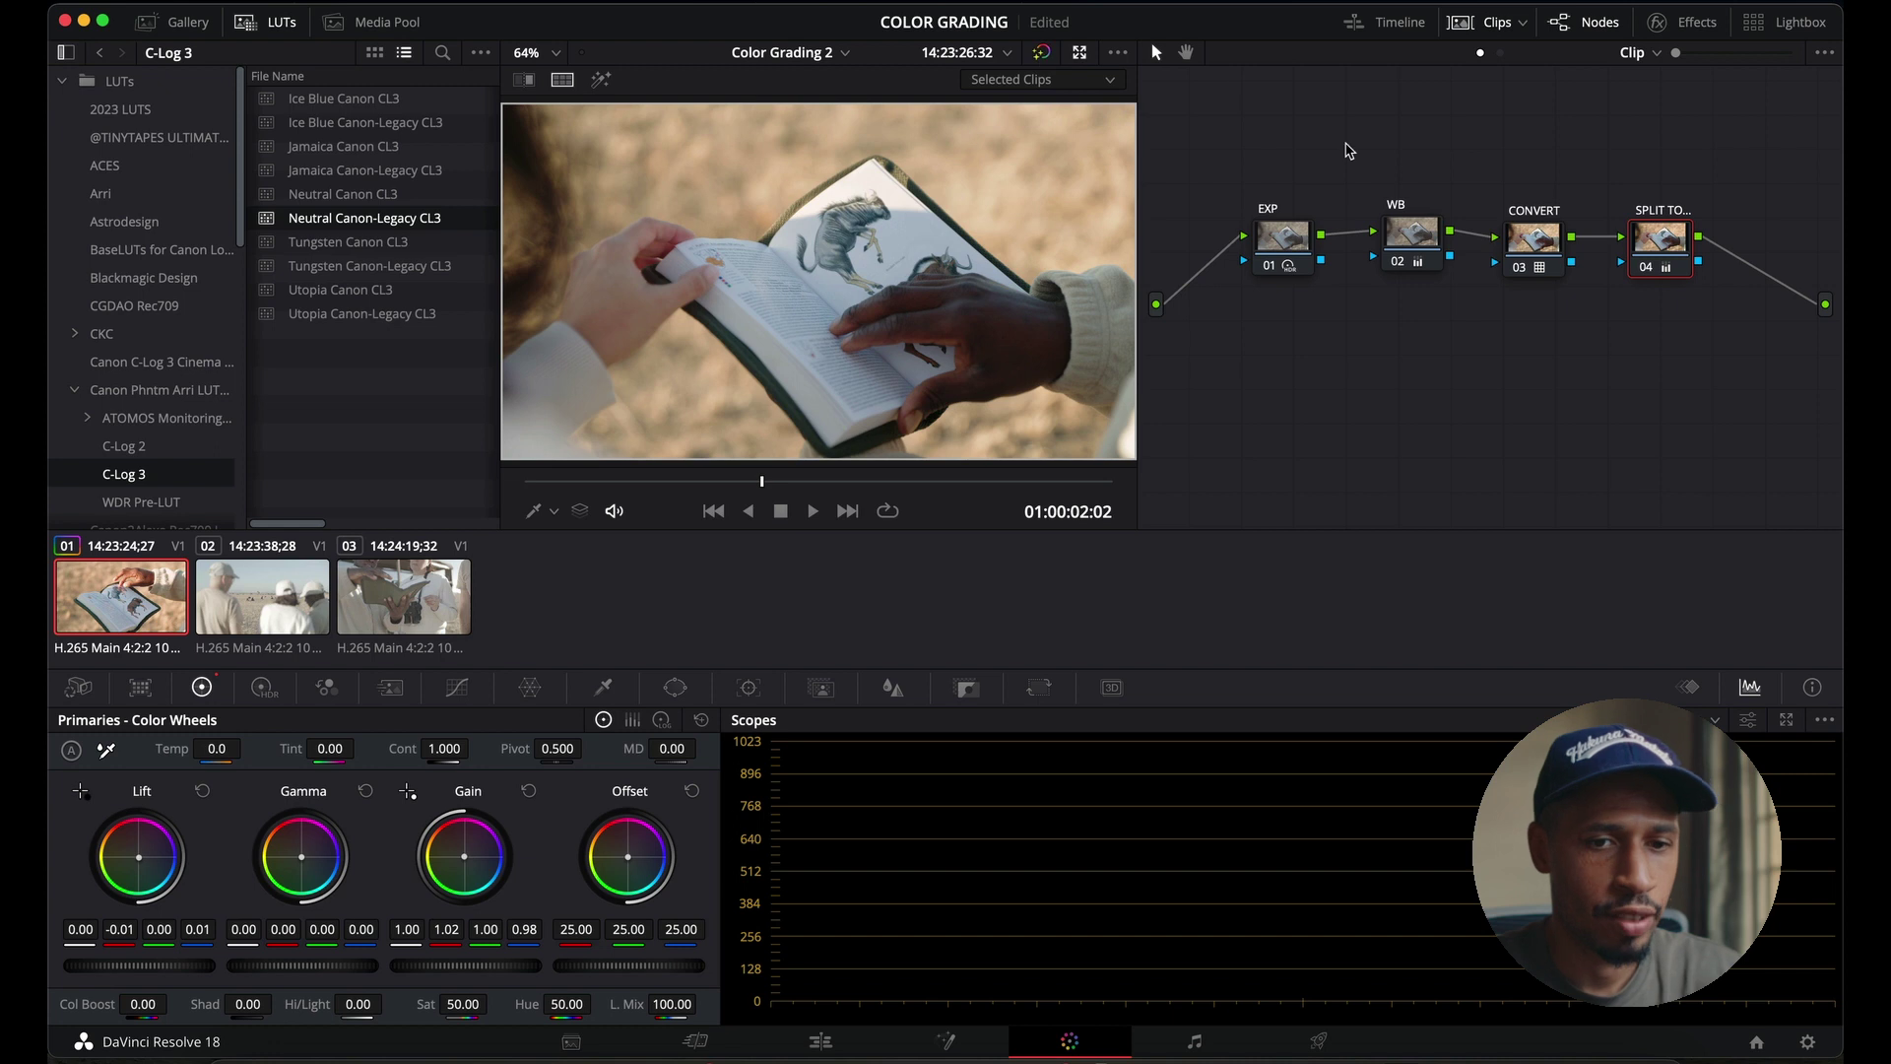
{"action": "key", "text": "super+f"}
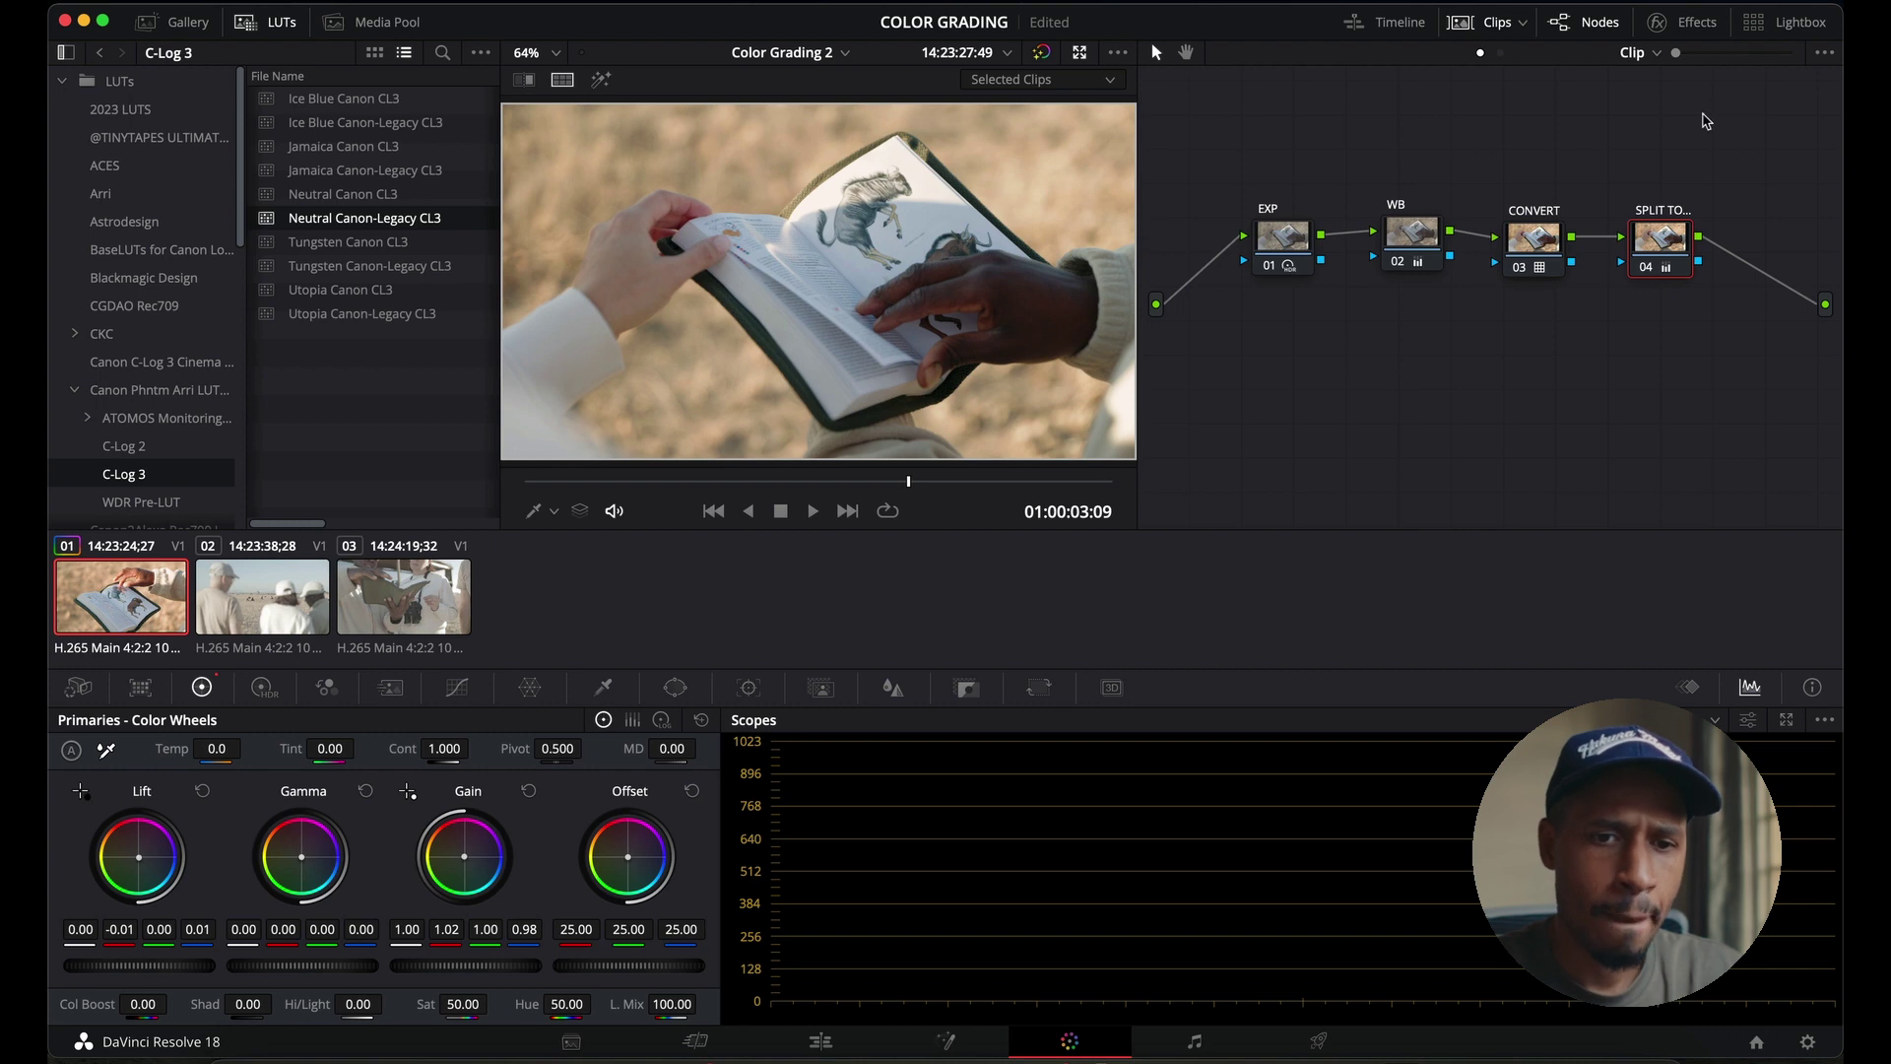
{"action": "left_click", "coordinate": [1541, 244]}
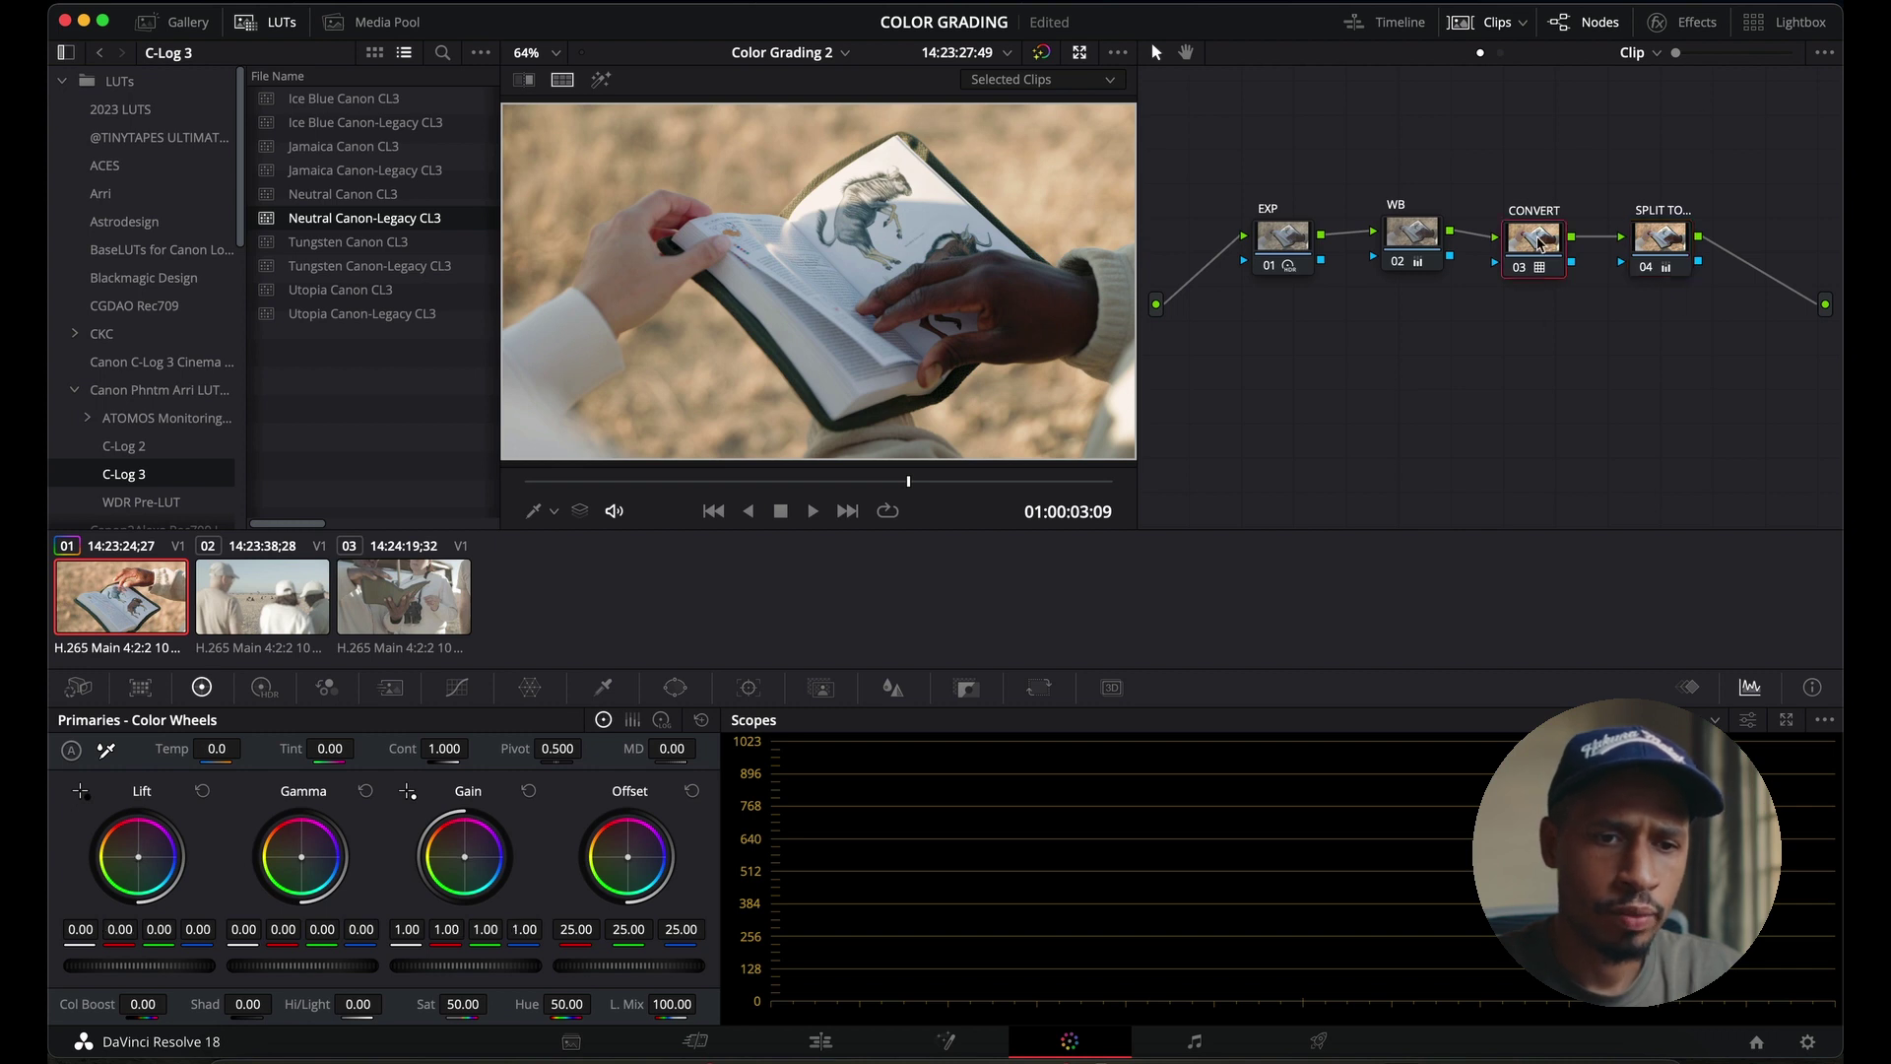
{"action": "left_click", "coordinate": [366, 268]}
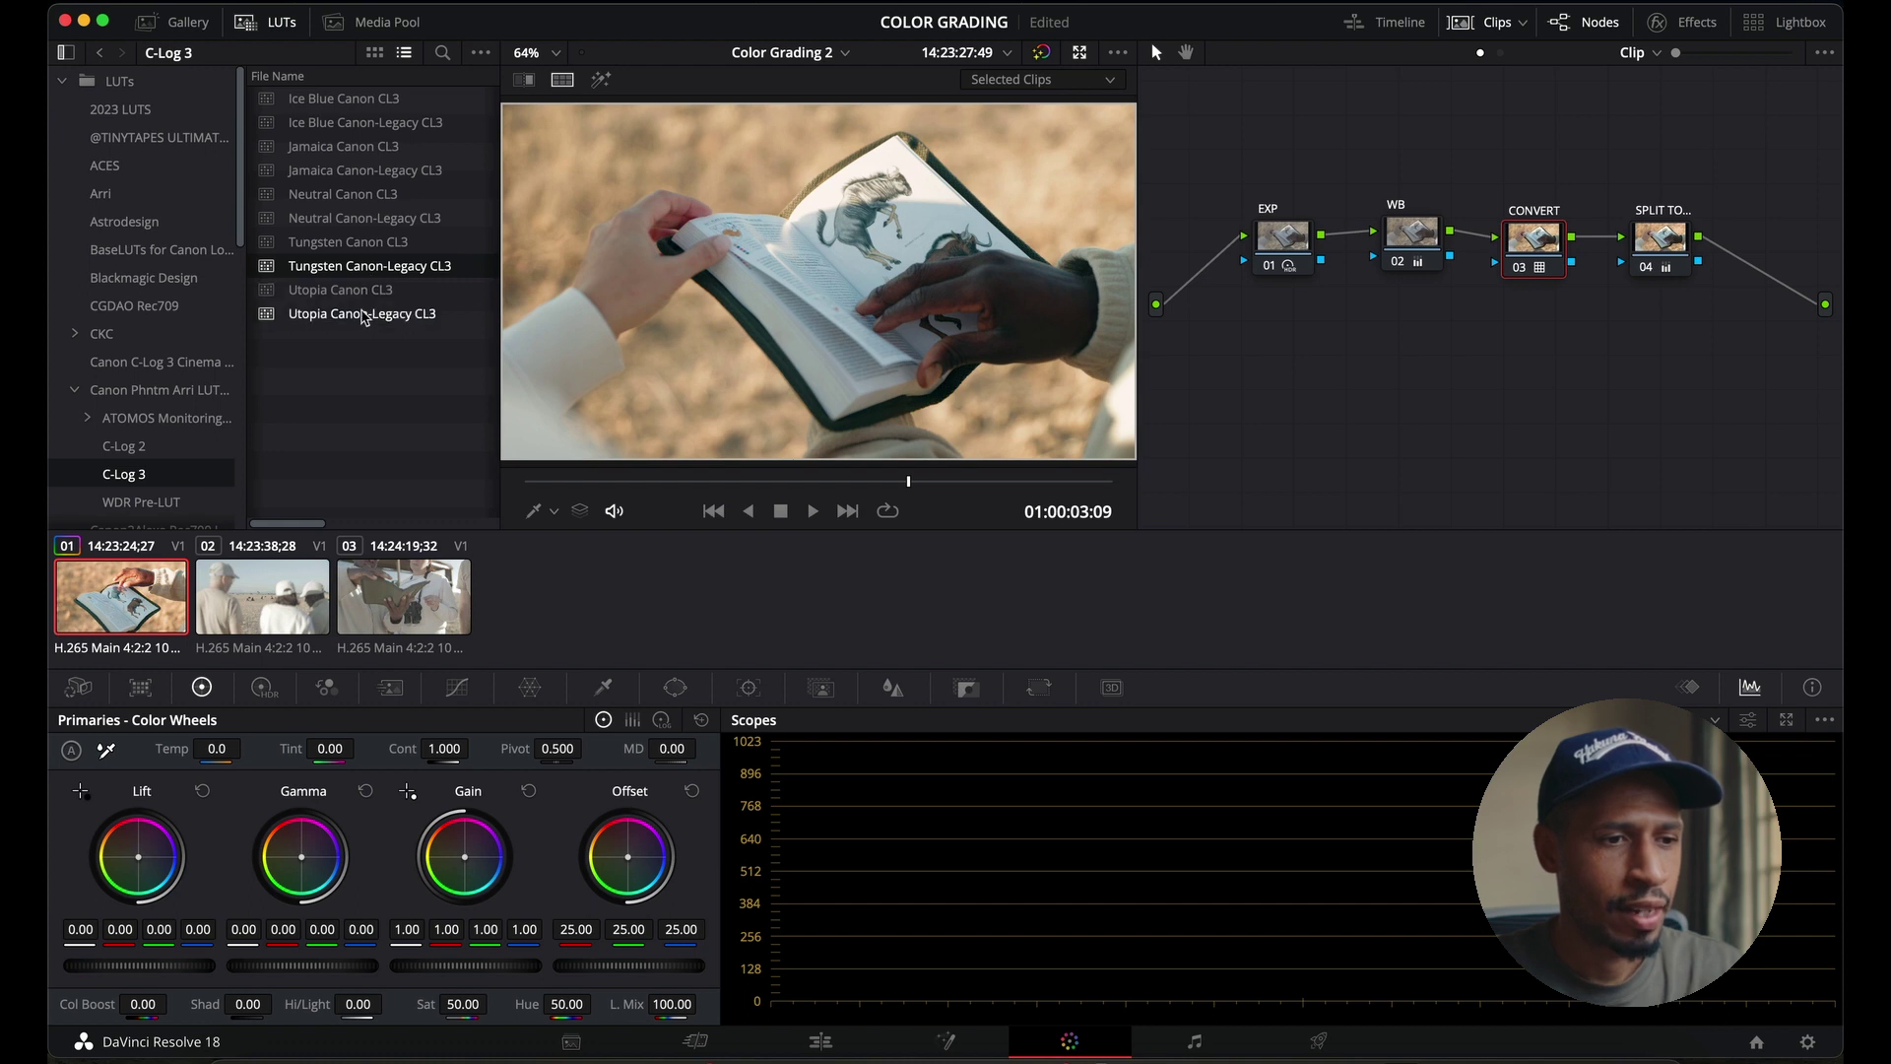
{"action": "left_click", "coordinate": [362, 315]}
{"action": "left_click", "coordinate": [372, 169]}
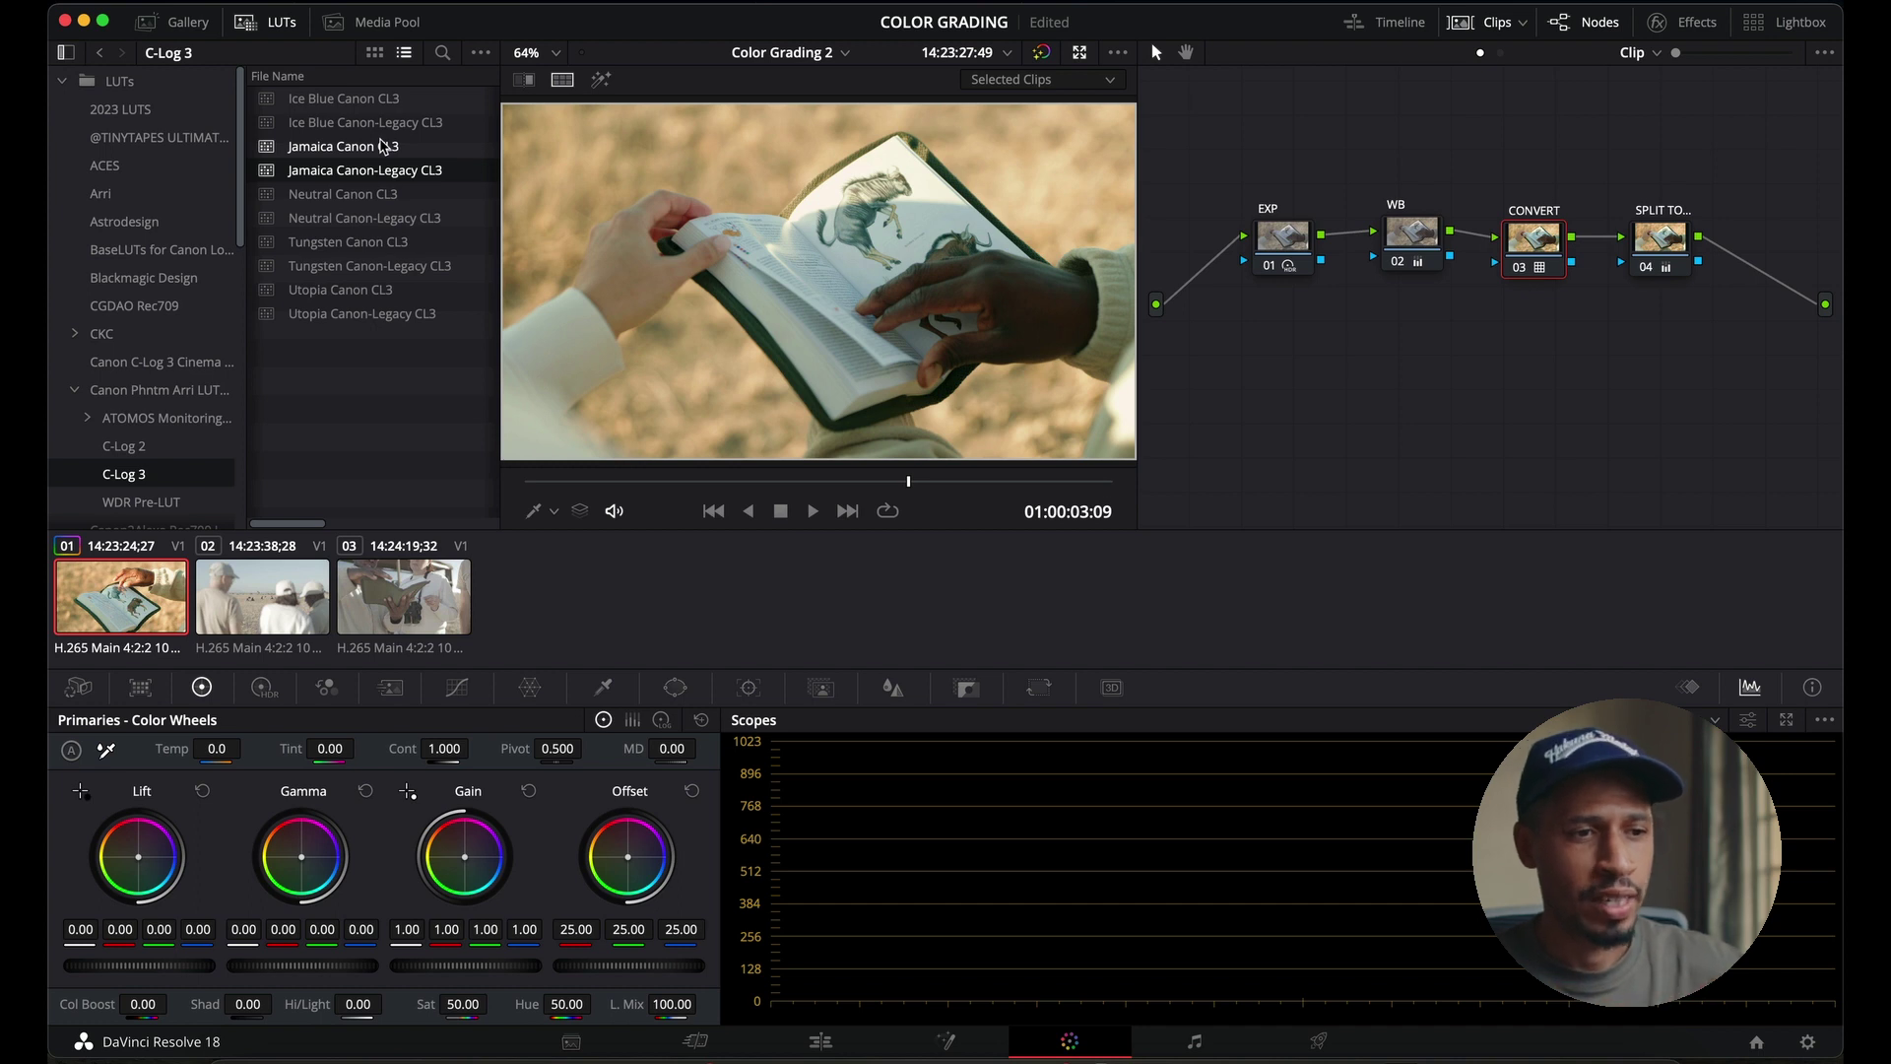
{"action": "left_click", "coordinate": [372, 125]}
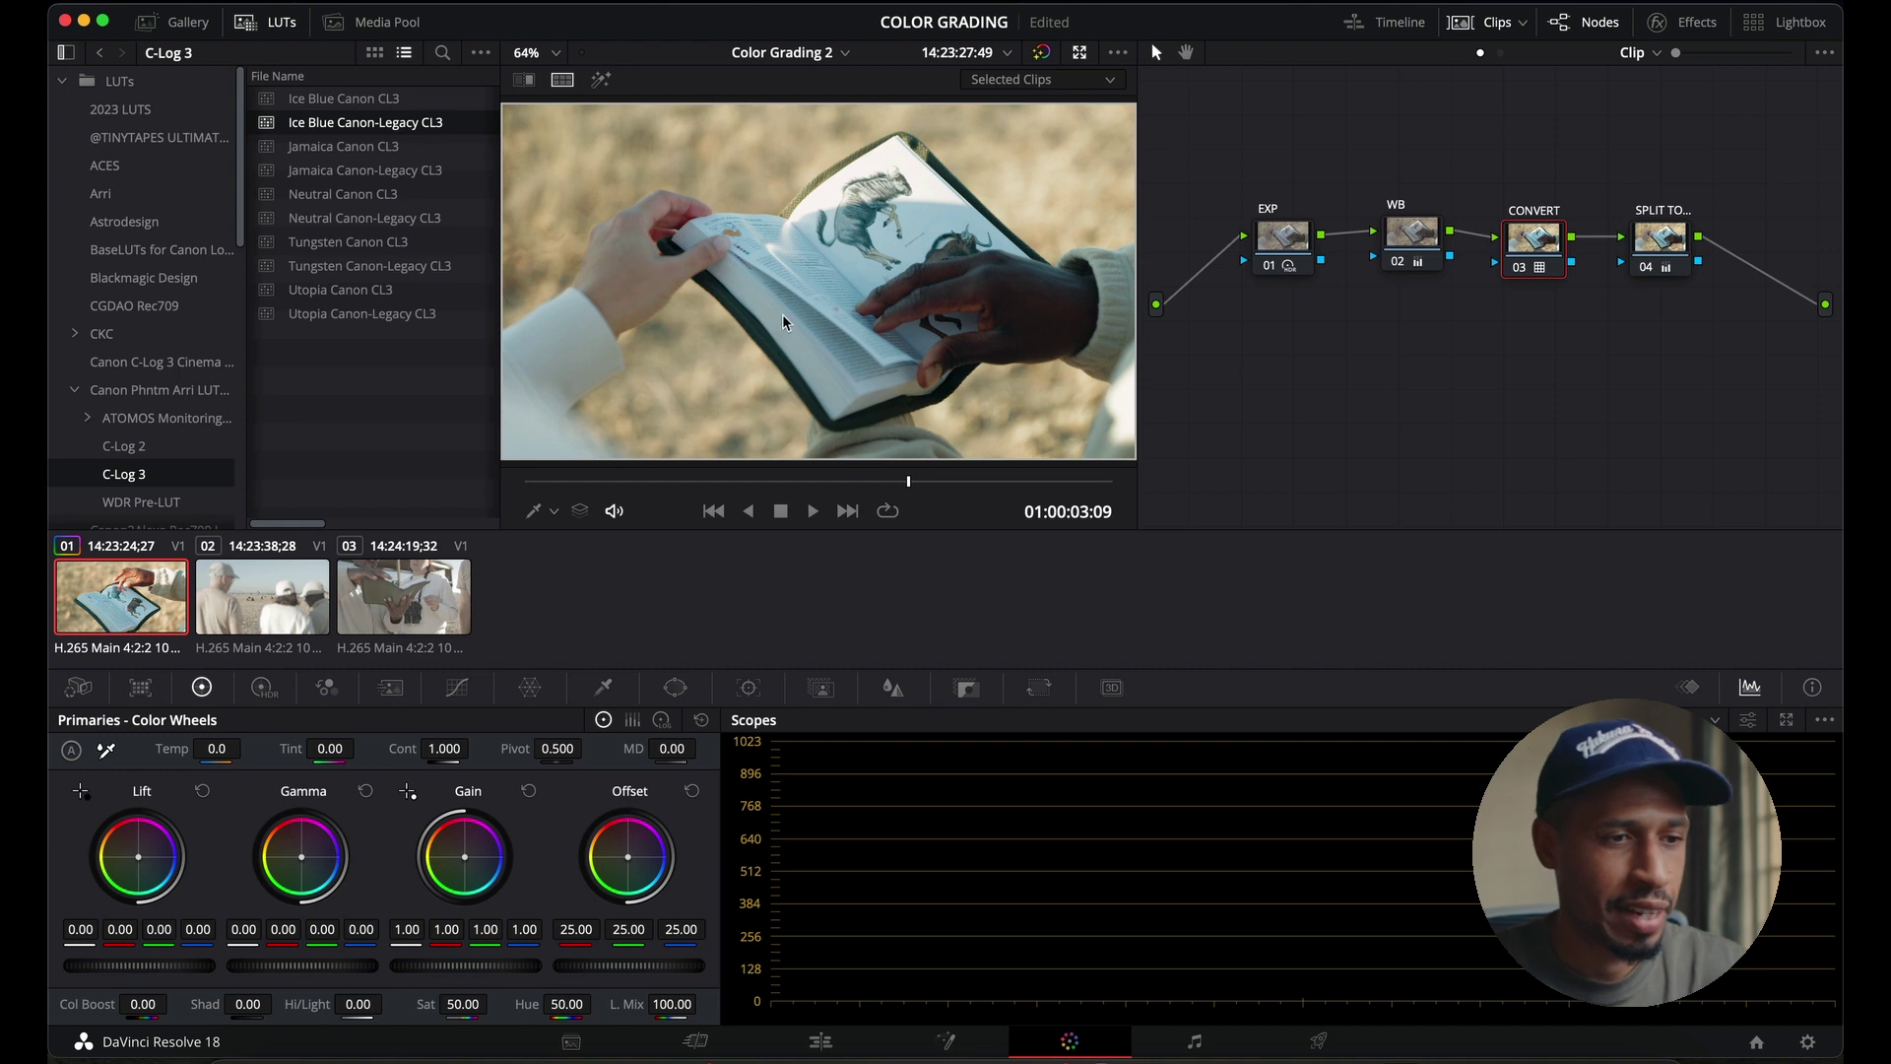
{"action": "left_click", "coordinate": [373, 218]}
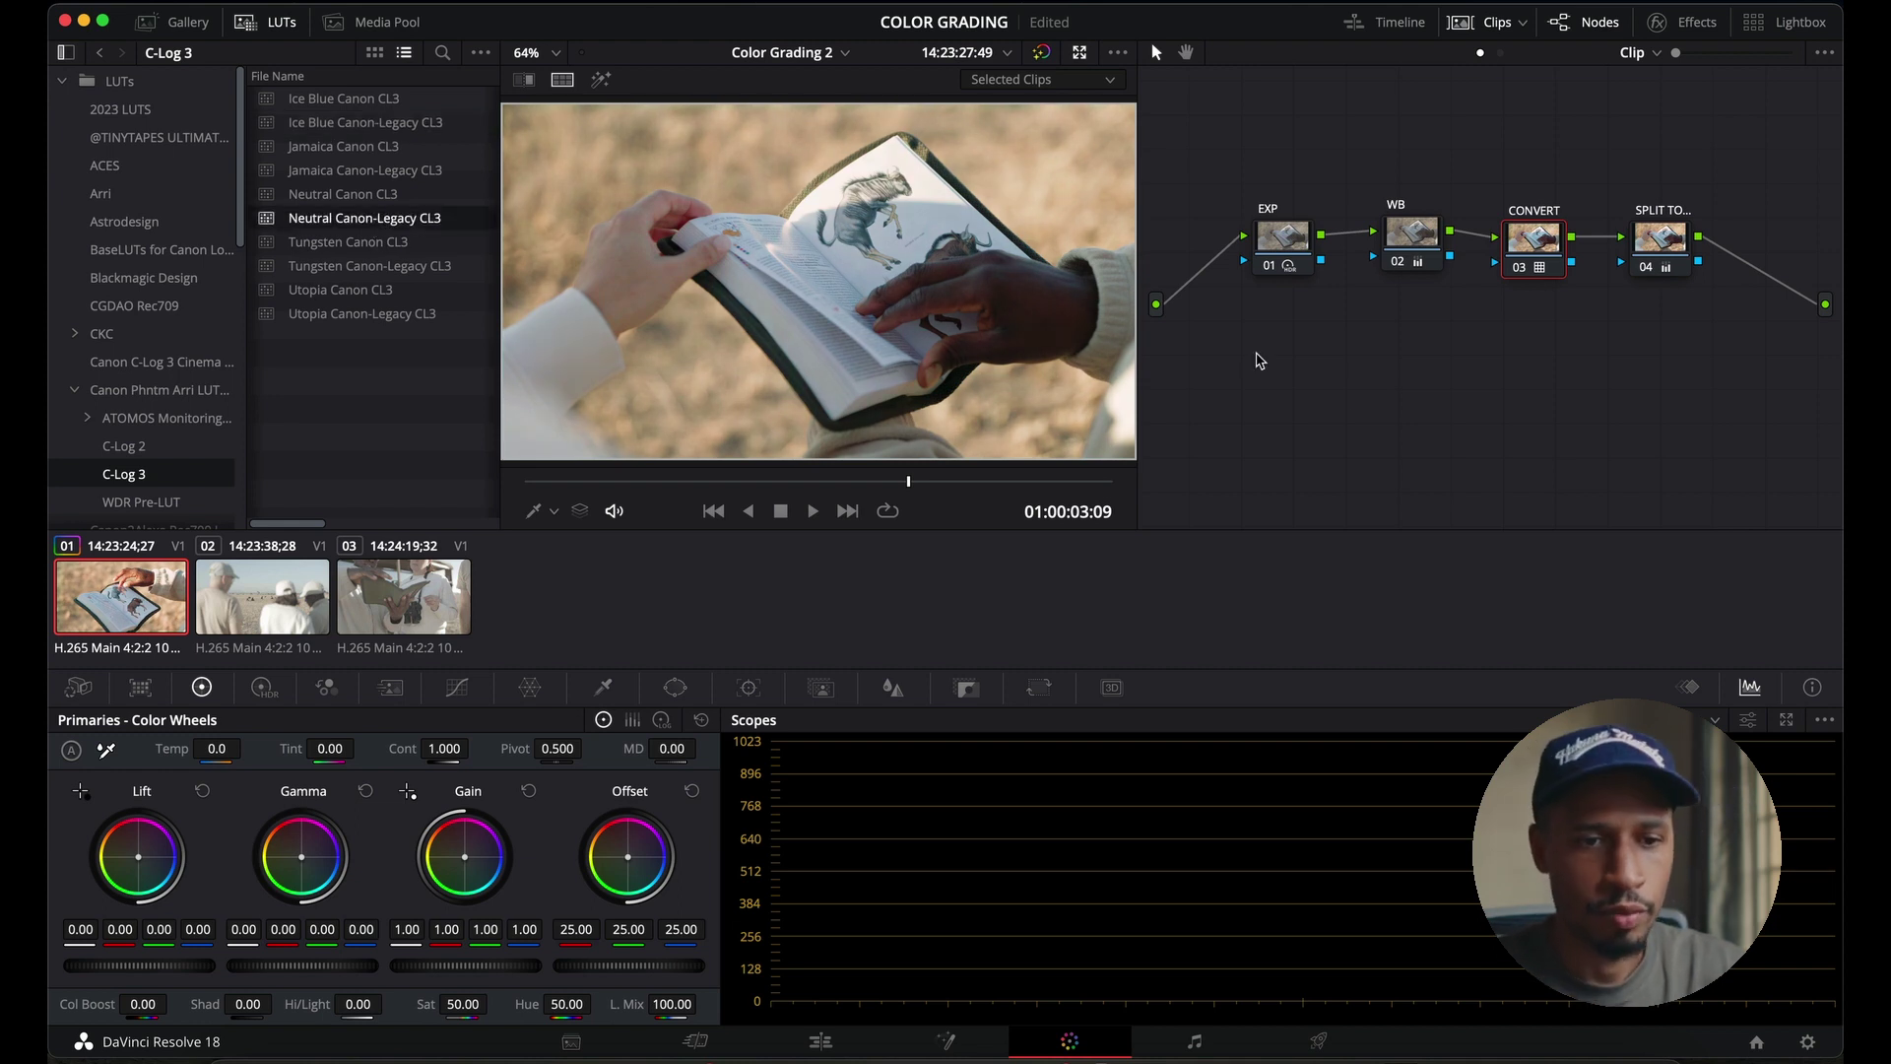
{"action": "left_click", "coordinate": [1411, 234]}
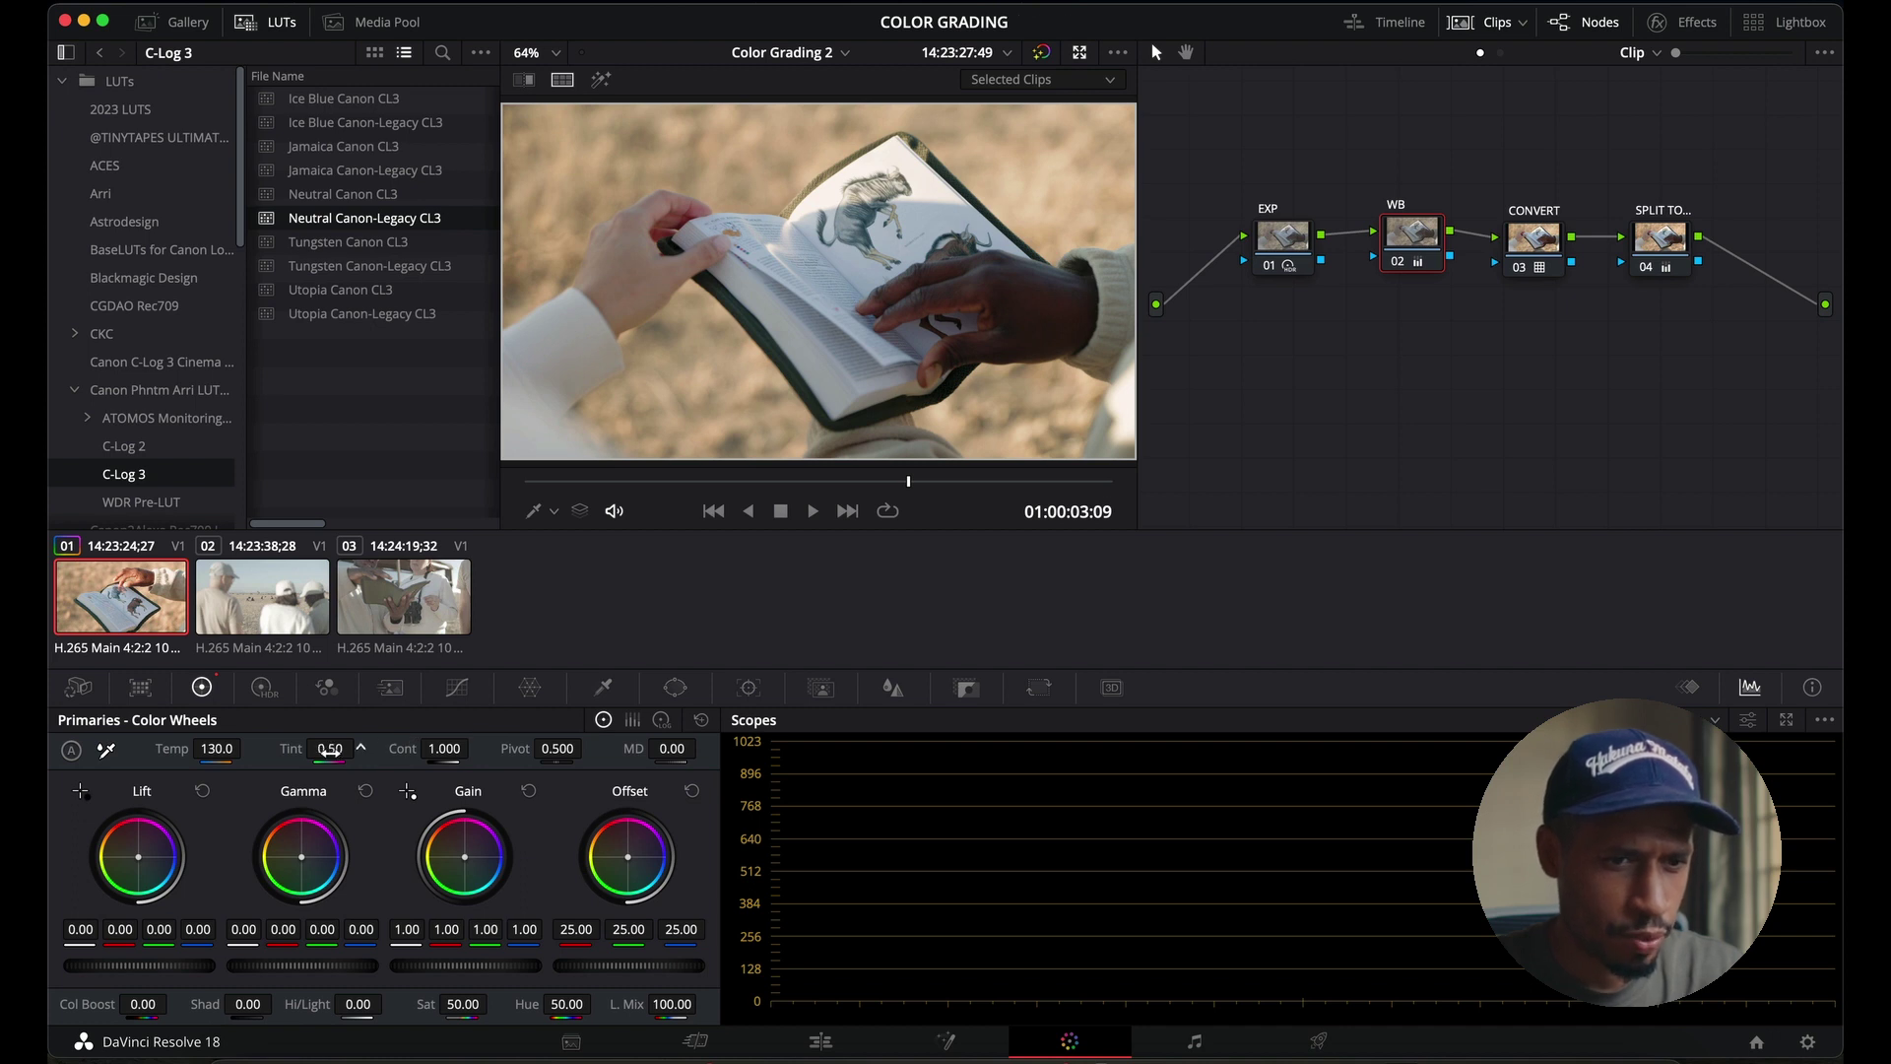
- Shift the WB tint to -1.00 and raise EXP's HDR Light exposure to 0.09
{"action": "left_click_drag", "start_coordinate": [330, 750], "coordinate": [222, 748]}
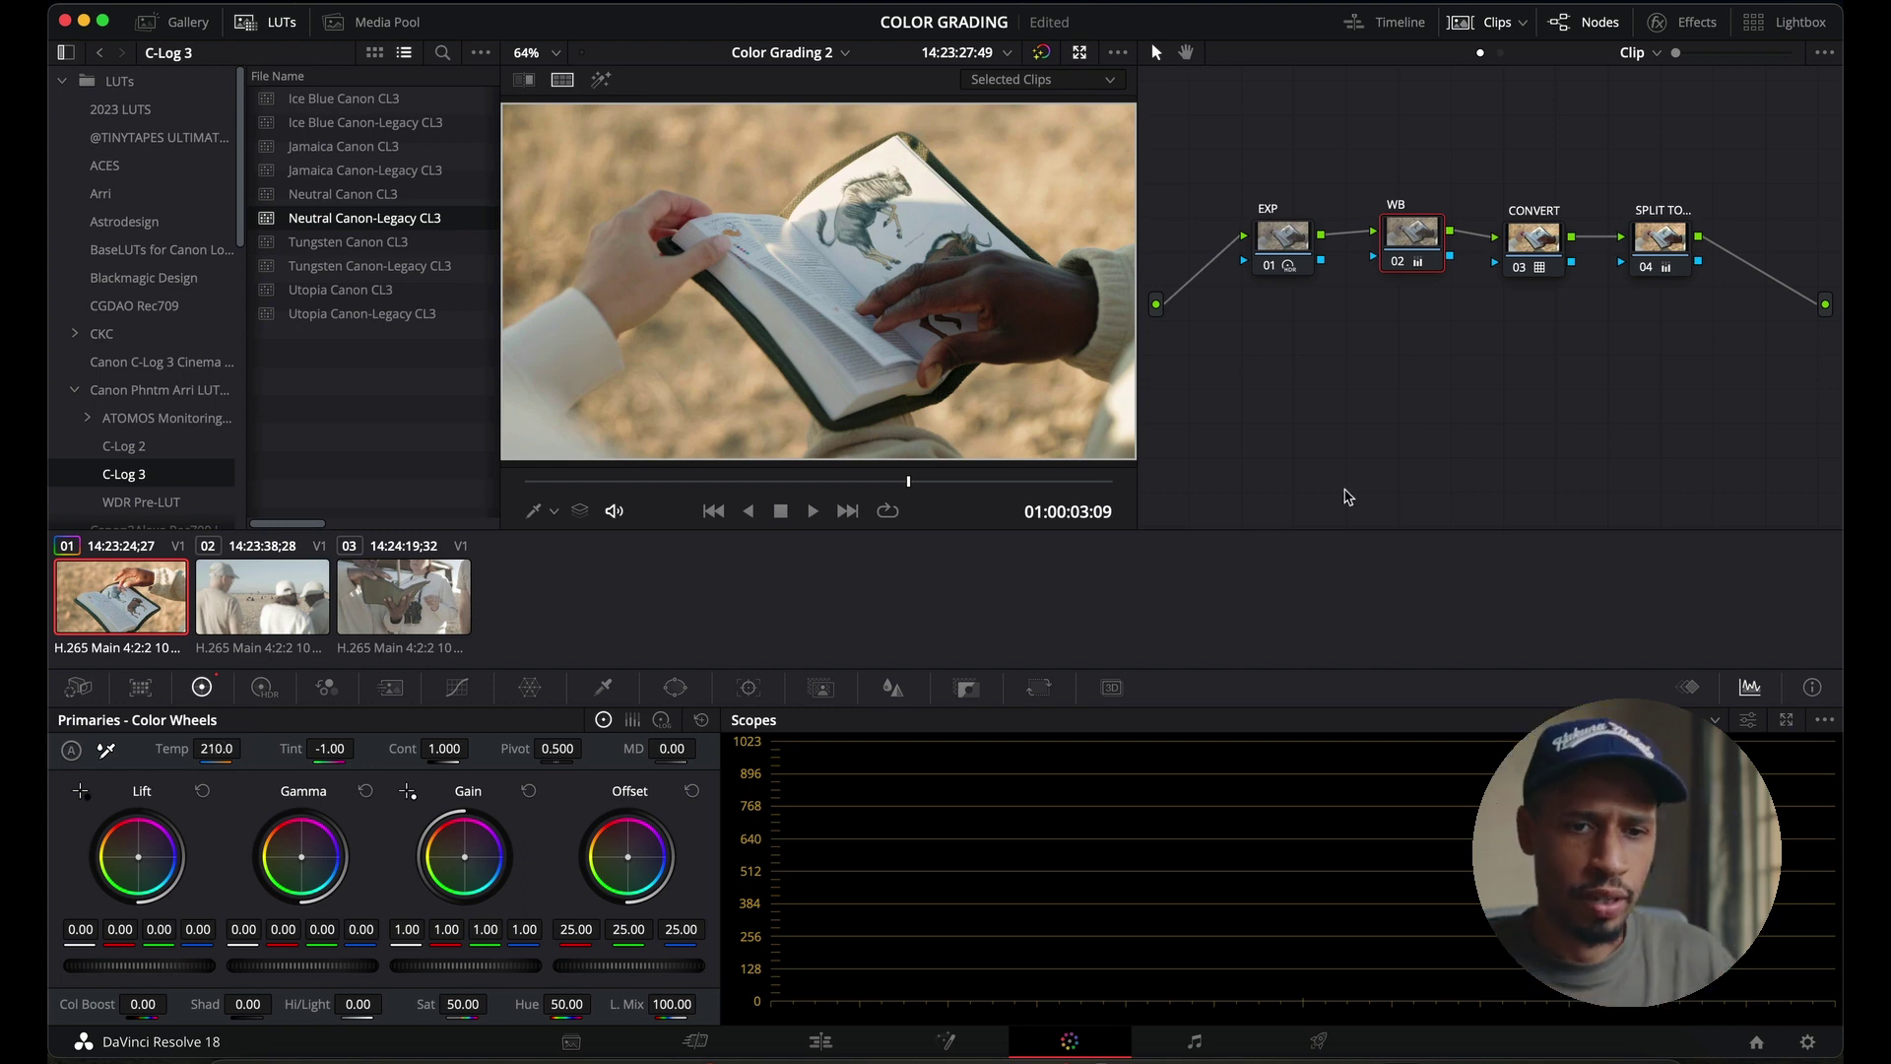
{"action": "left_click", "coordinate": [1284, 240]}
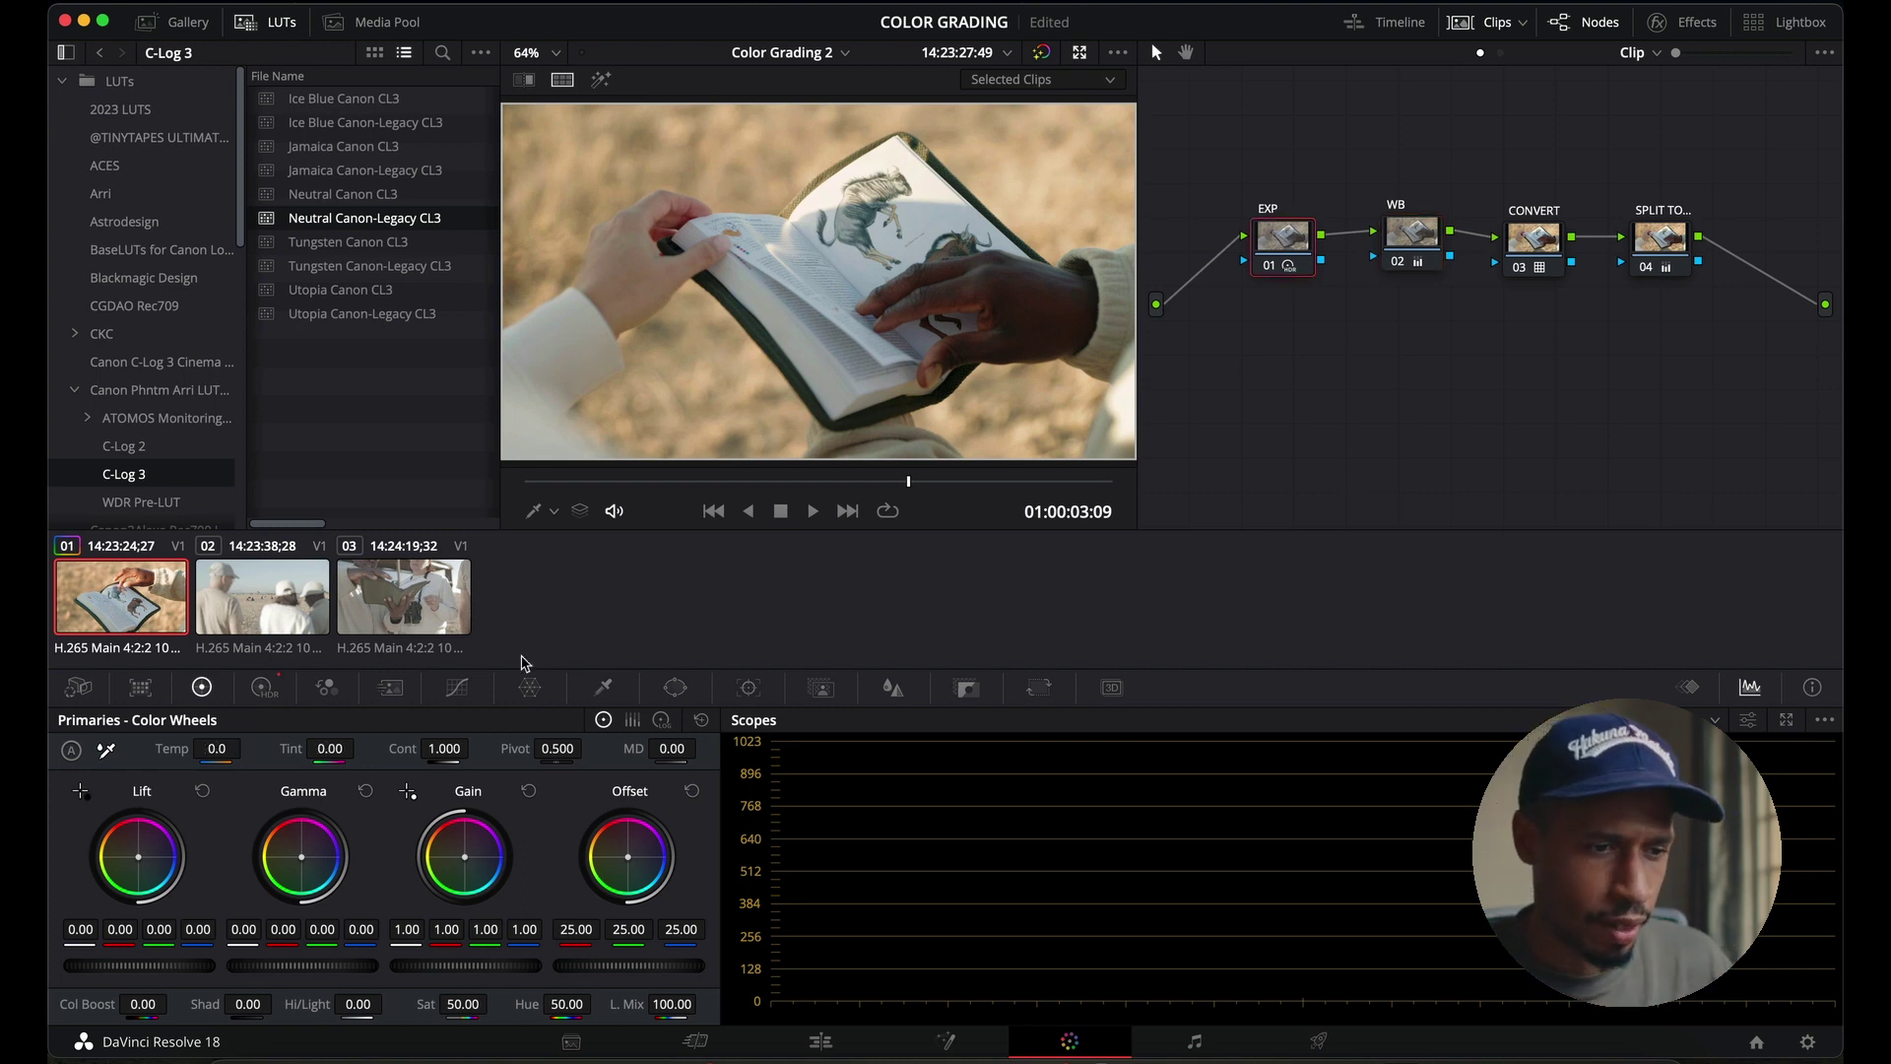
{"action": "left_click", "coordinate": [262, 686]}
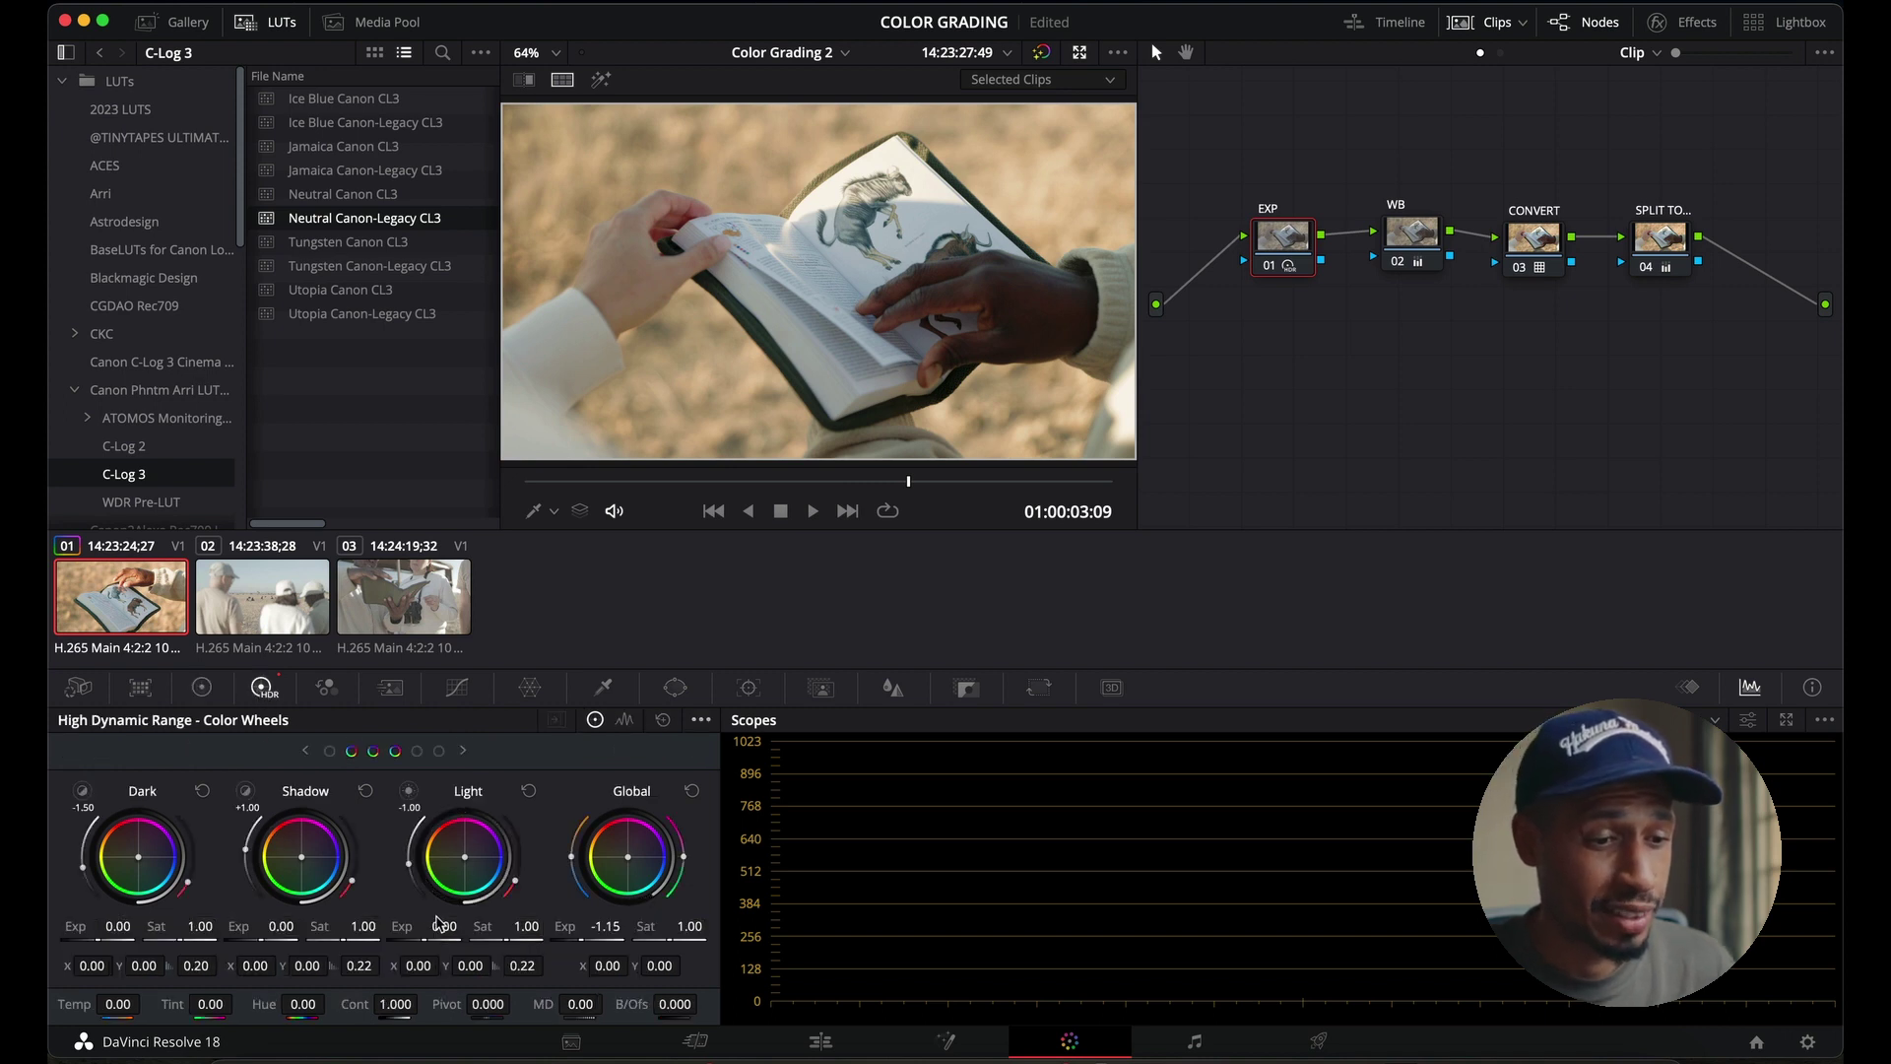
{"action": "mouse_move", "coordinate": [443, 928]}
{"action": "left_mouse_down"}
{"action": "mouse_move", "coordinate": [480, 928]}
{"action": "mouse_move", "coordinate": [441, 928]}
{"action": "left_mouse_up"}
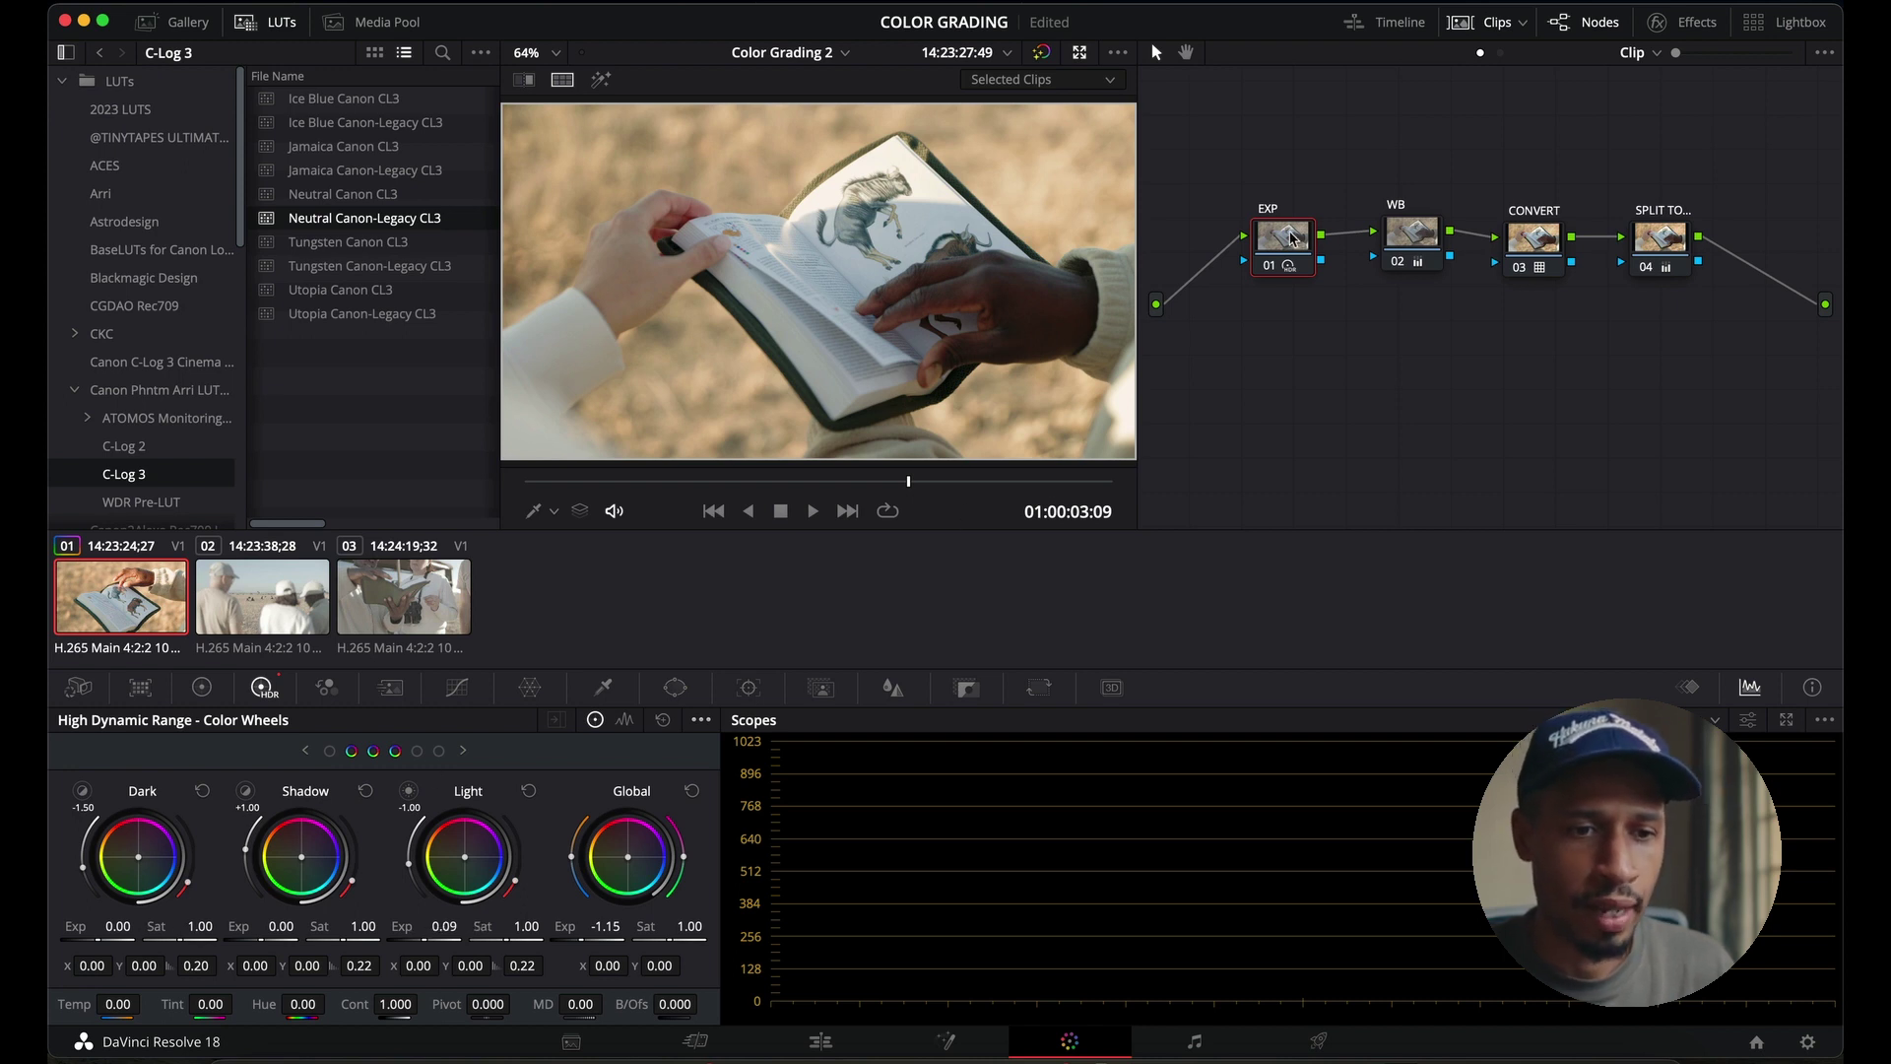
- Move the EXP and WB nodes left to make room and add a serial node after WB
{"action": "left_click_drag", "start_coordinate": [1293, 239], "coordinate": [1273, 239]}
{"action": "left_click_drag", "start_coordinate": [1408, 240], "coordinate": [1367, 242]}
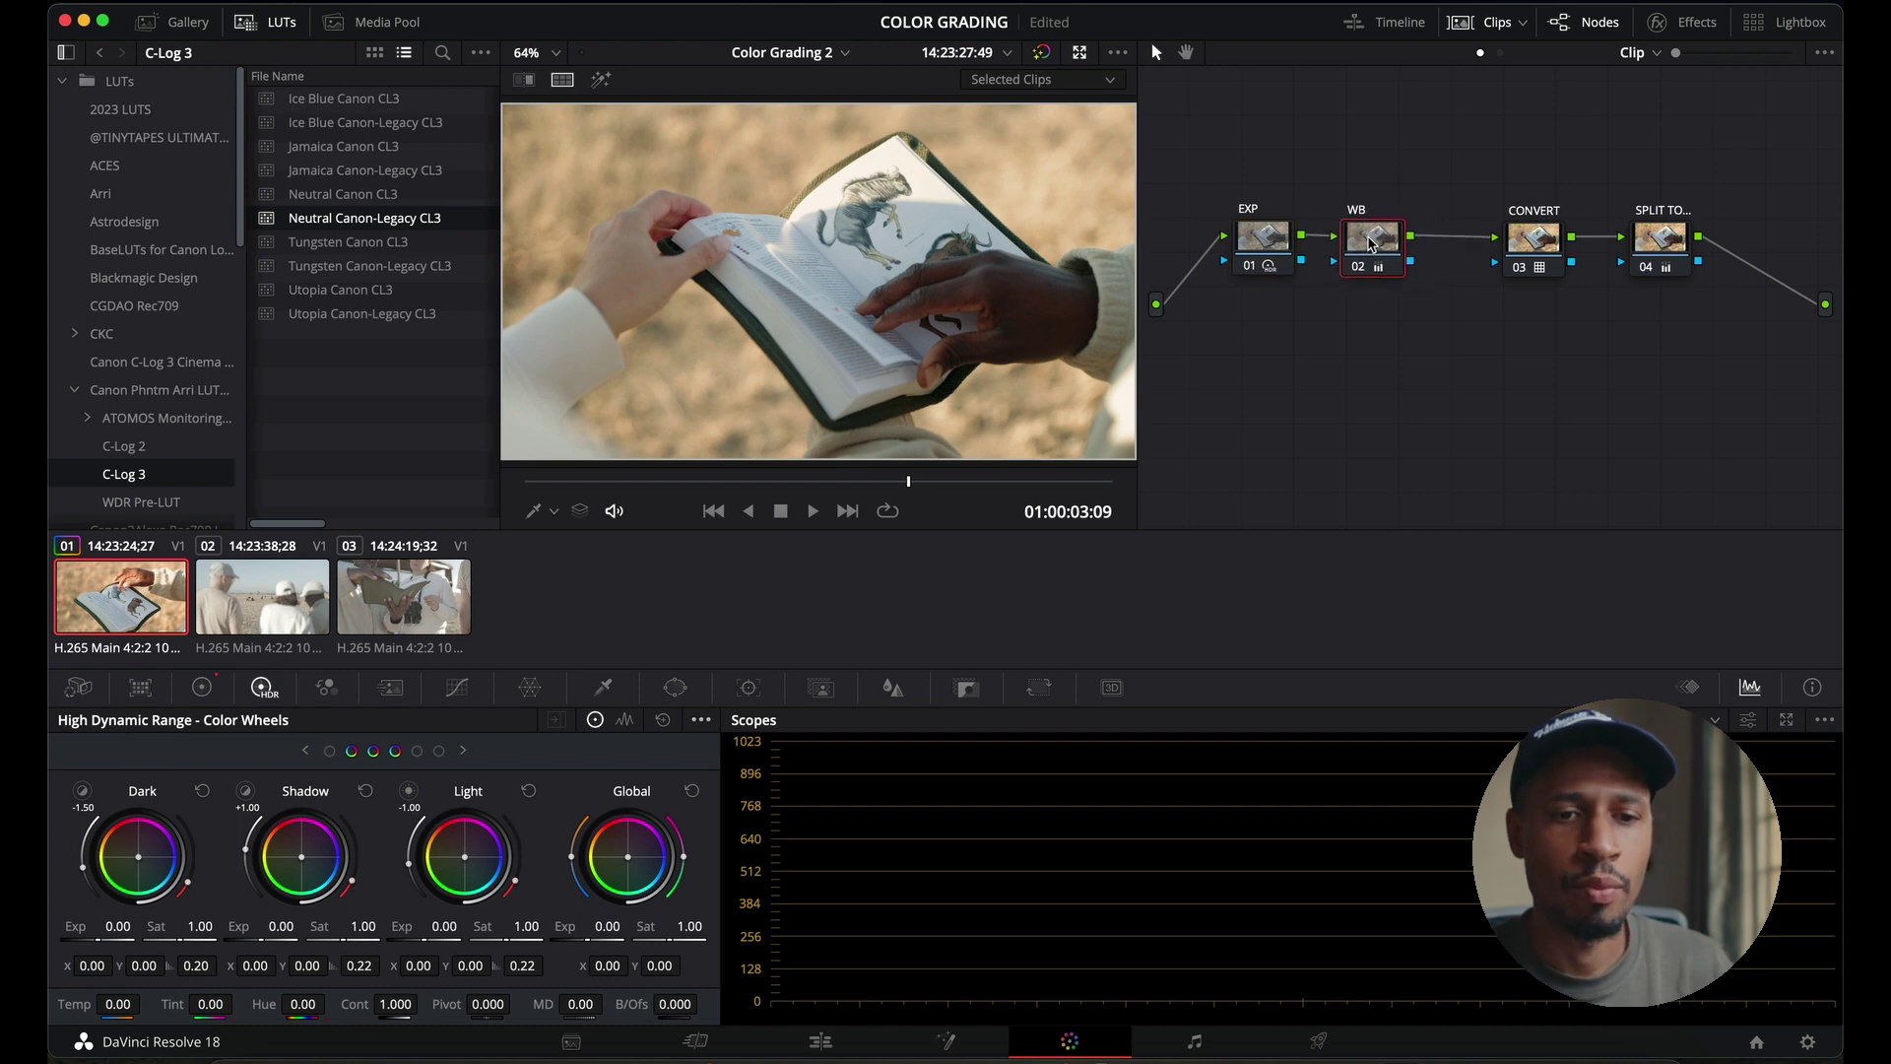
{"action": "key", "text": "alt+s"}
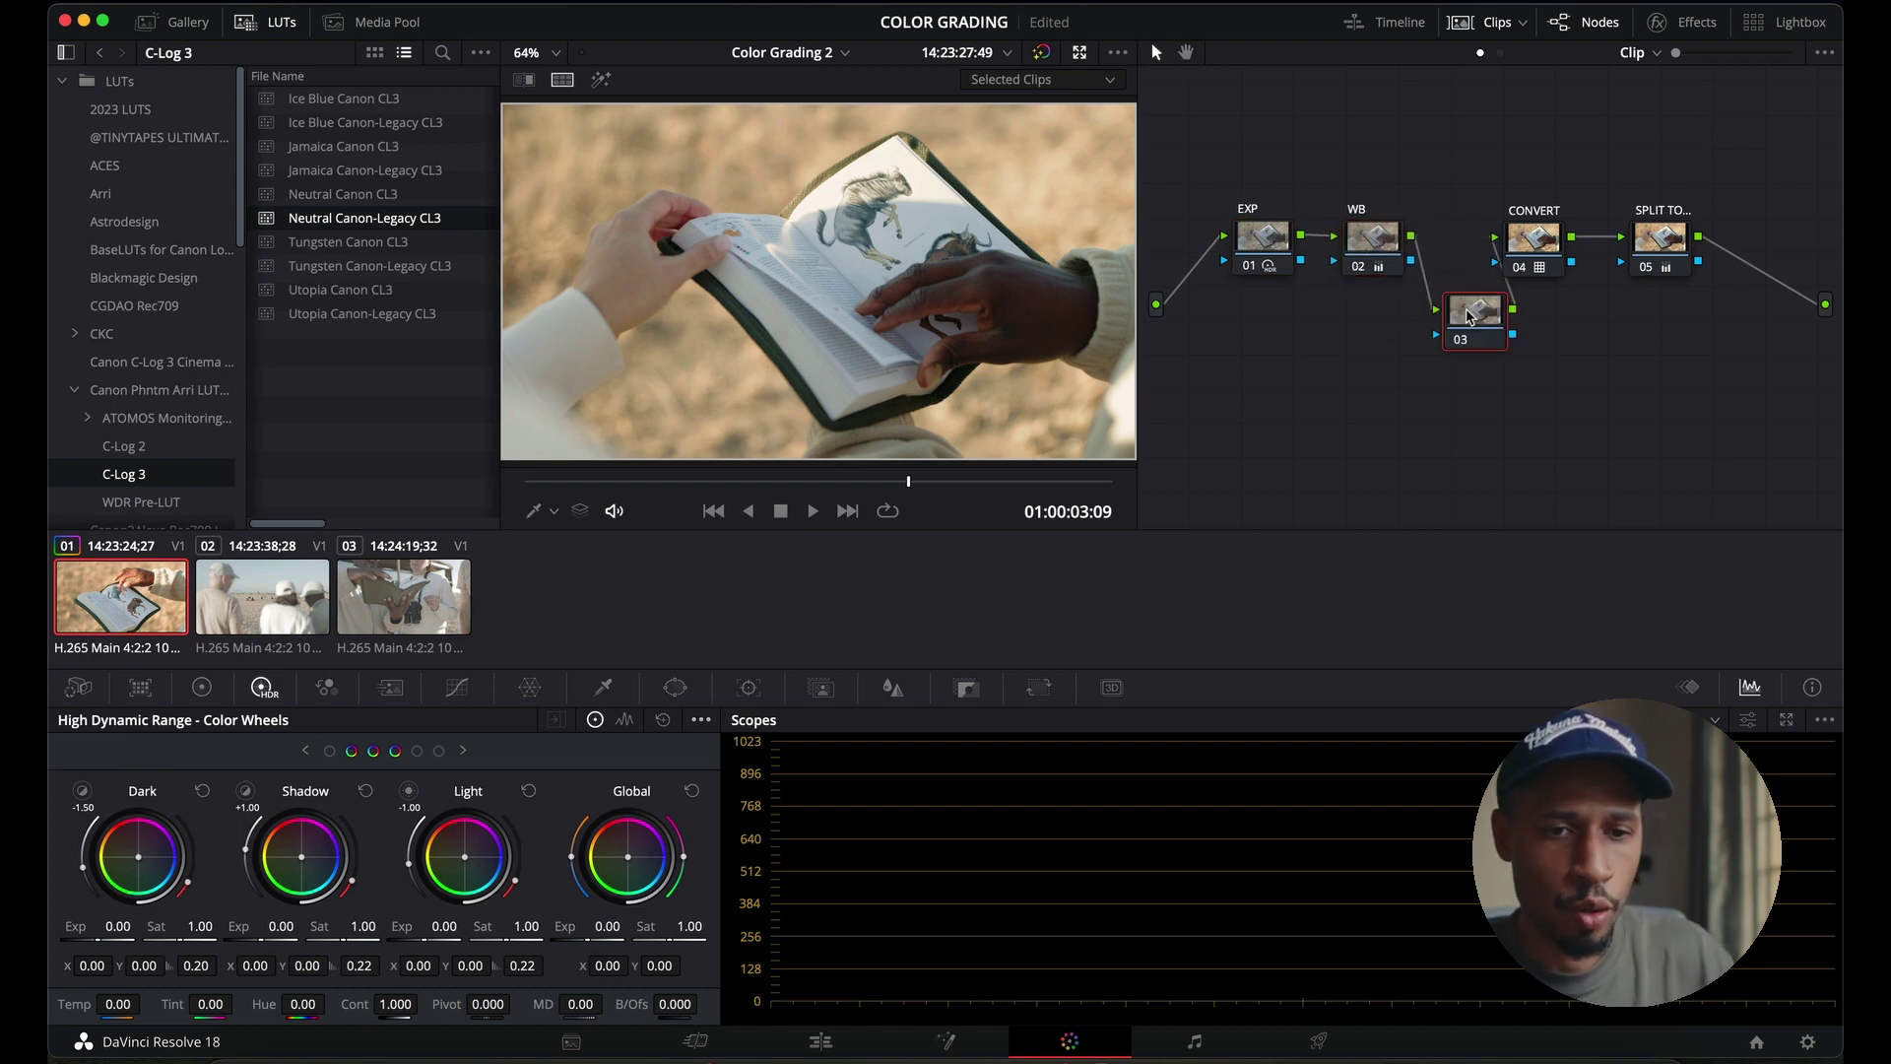
- Place the new node before CONVERT and label it CONTRAST
{"action": "left_click_drag", "start_coordinate": [1470, 310], "coordinate": [1453, 240]}
{"action": "right_click", "coordinate": [1453, 241]}
{"action": "left_click", "coordinate": [1494, 278]}
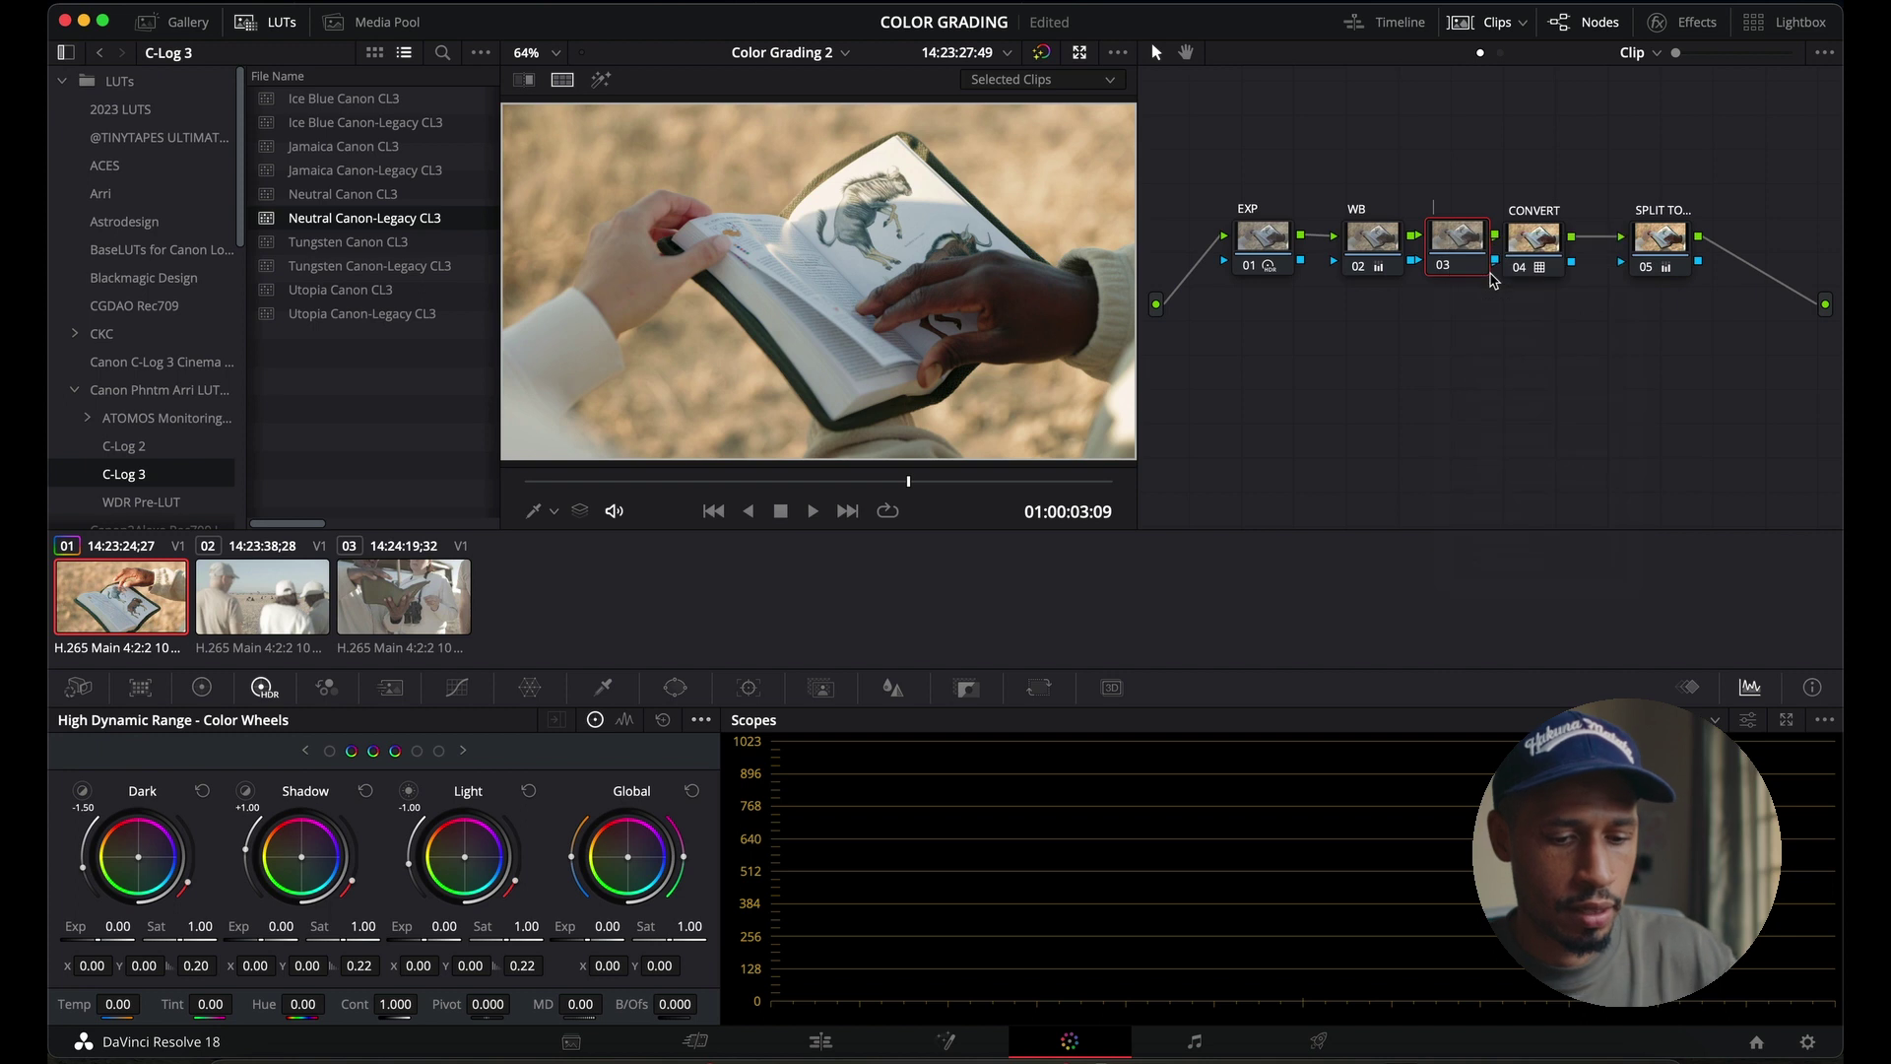
{"action": "type", "text": "CONTRAST"}
{"action": "key", "text": "Return"}
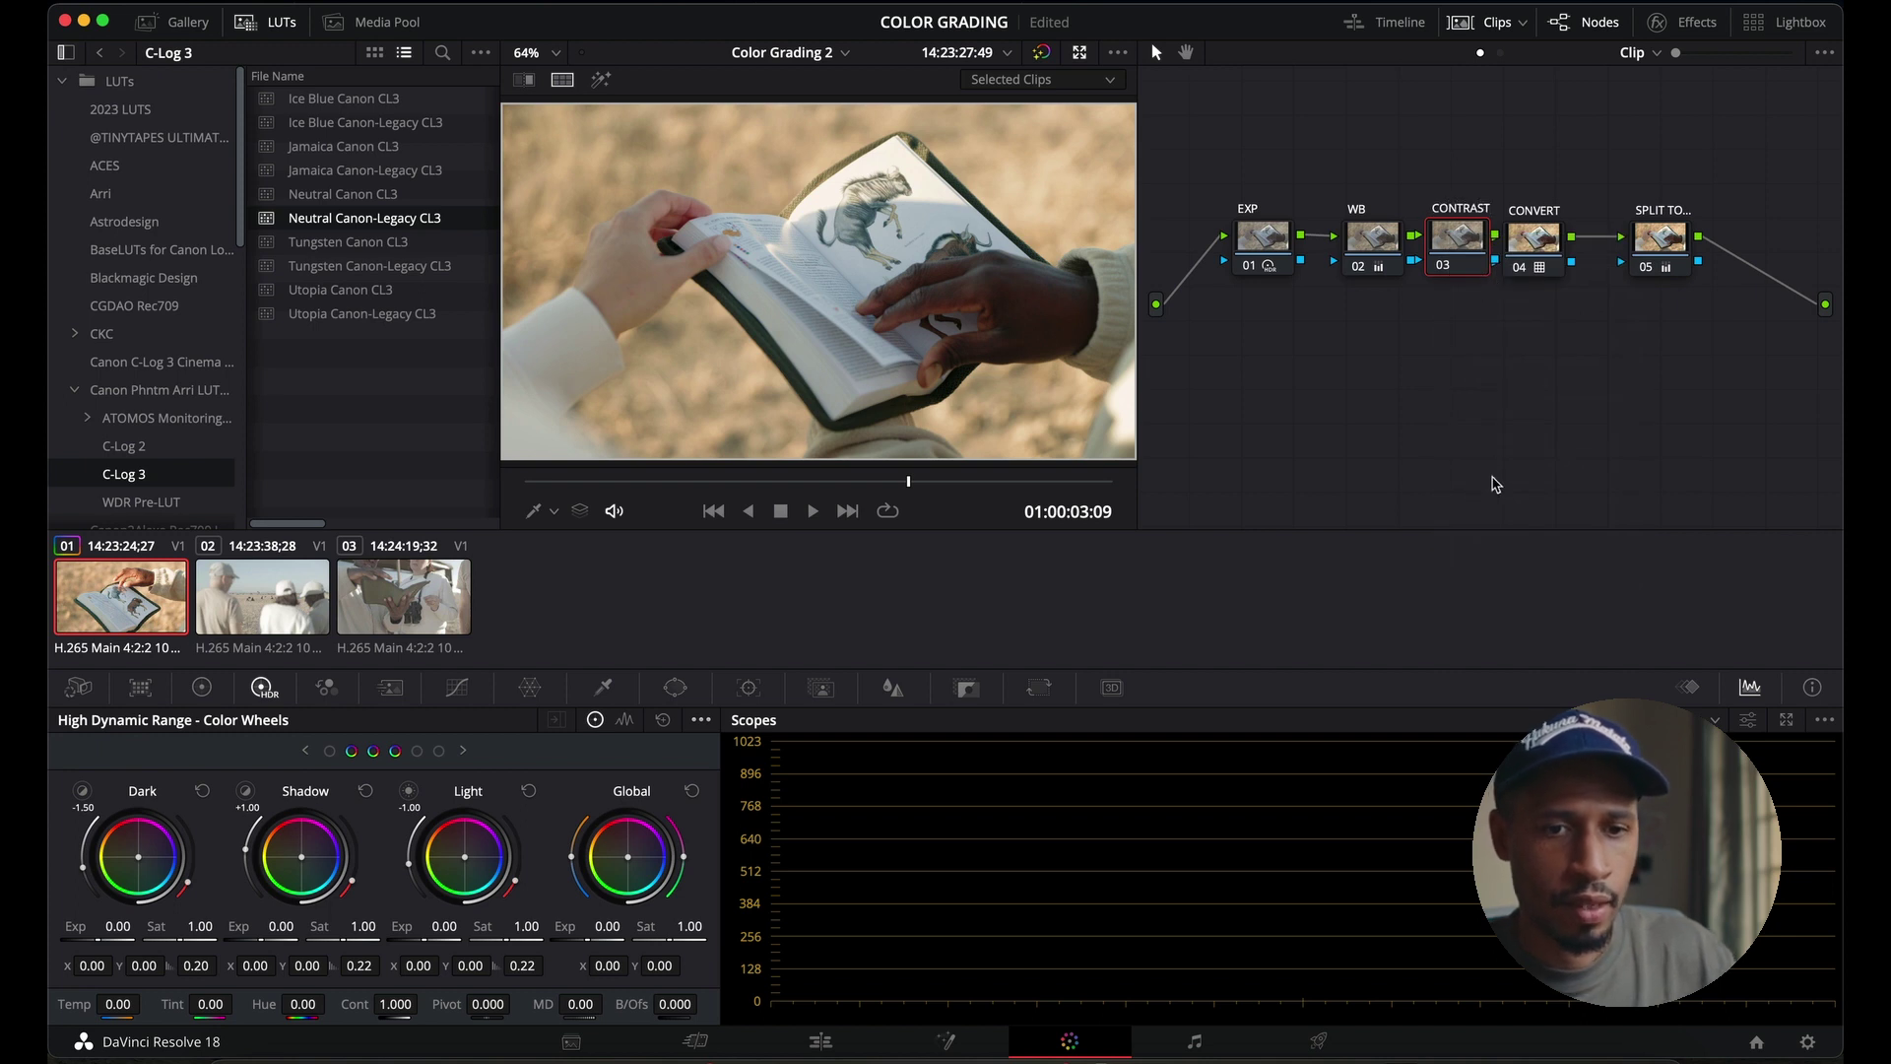
- Set contrast to 1.048 and pivot to 0.496, toggling the CONTRAST node to compare
{"action": "left_click", "coordinate": [204, 689]}
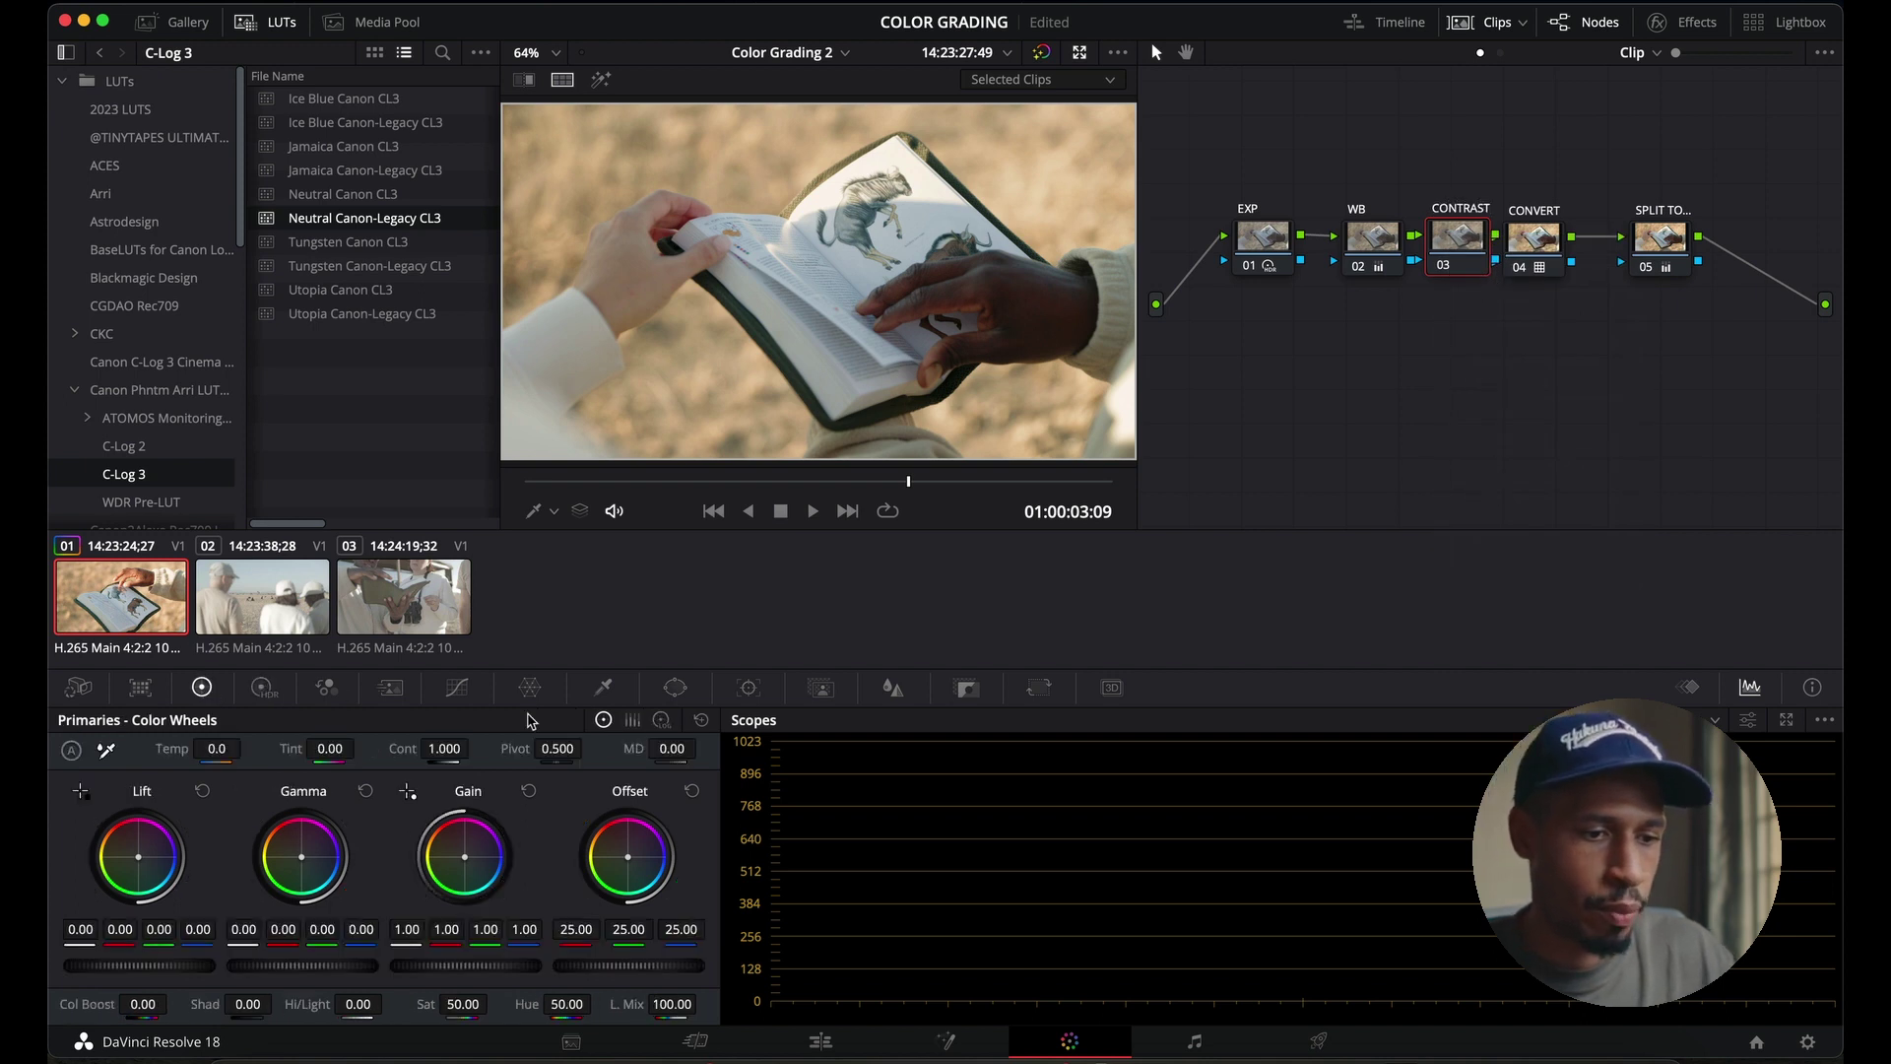
{"action": "left_click_drag", "start_coordinate": [444, 749], "coordinate": [451, 748]}
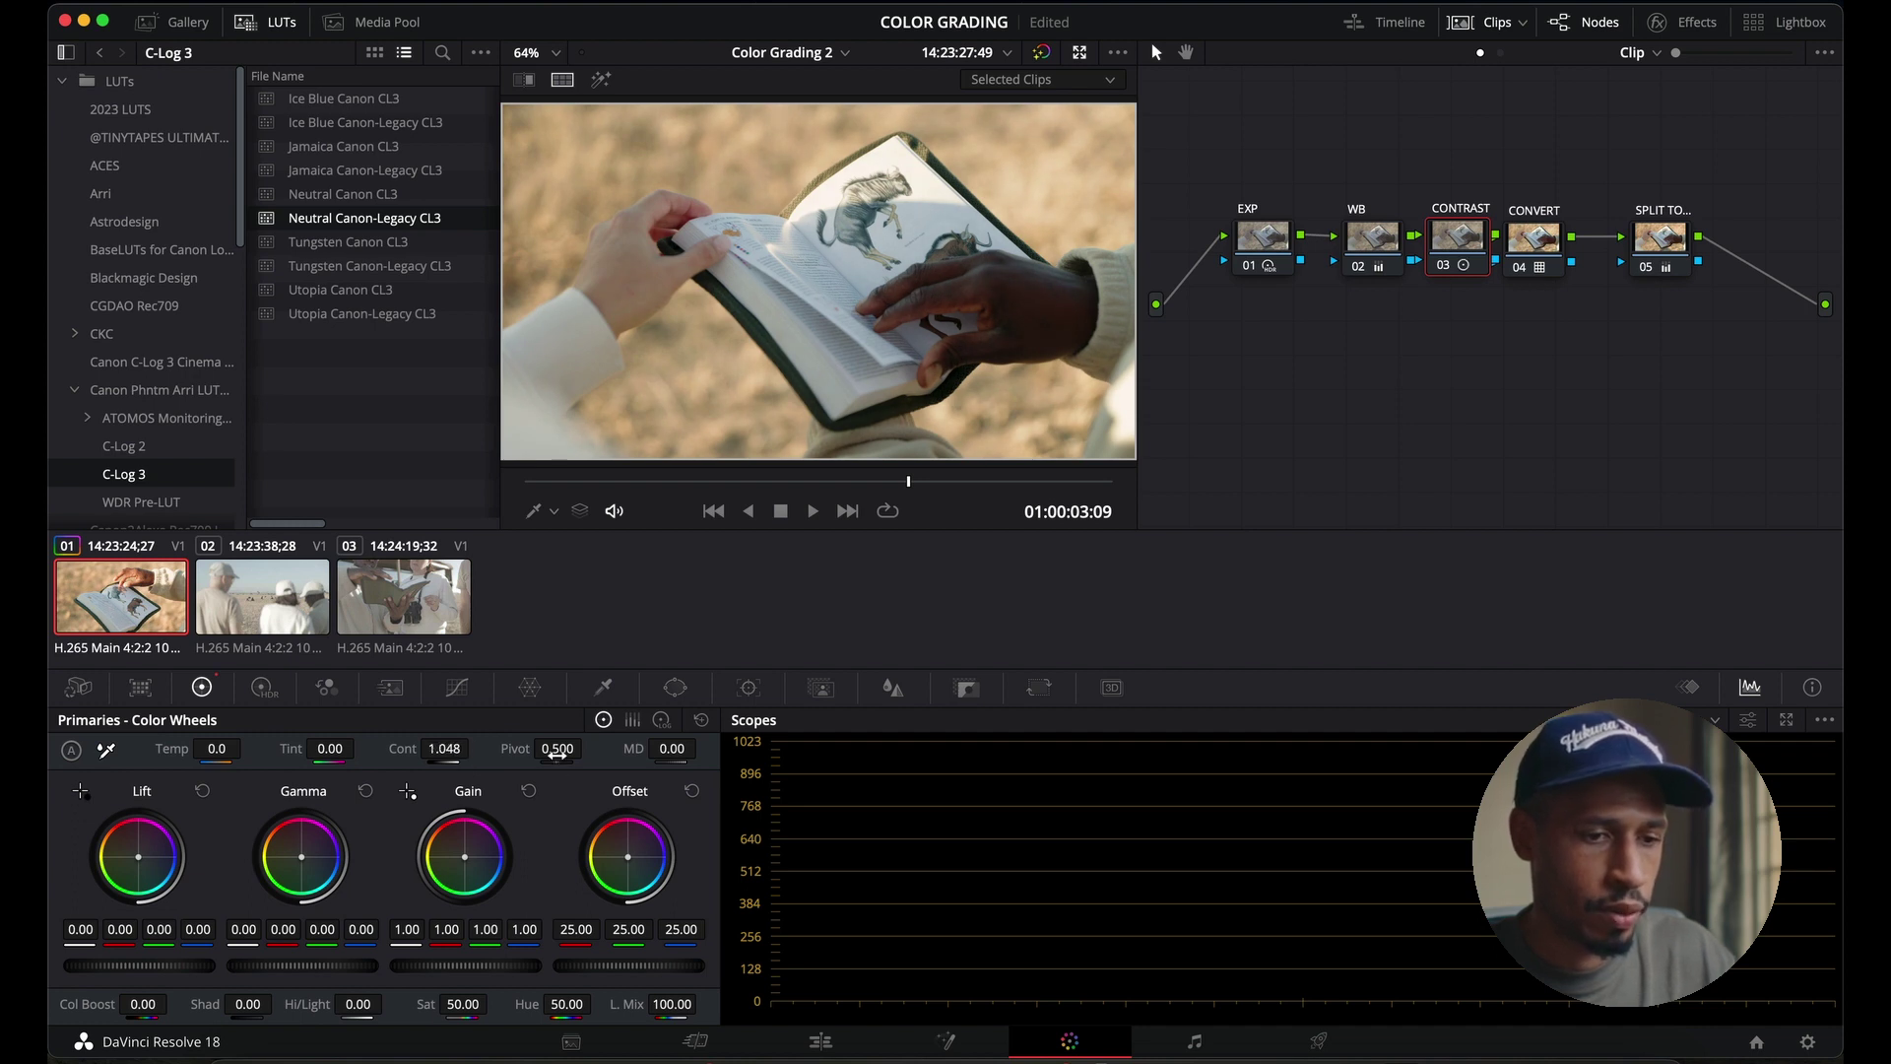
{"action": "mouse_move", "coordinate": [558, 749]}
{"action": "left_mouse_down"}
{"action": "mouse_move", "coordinate": [531, 749]}
{"action": "mouse_move", "coordinate": [588, 746]}
{"action": "mouse_move", "coordinate": [559, 748]}
{"action": "left_mouse_up"}
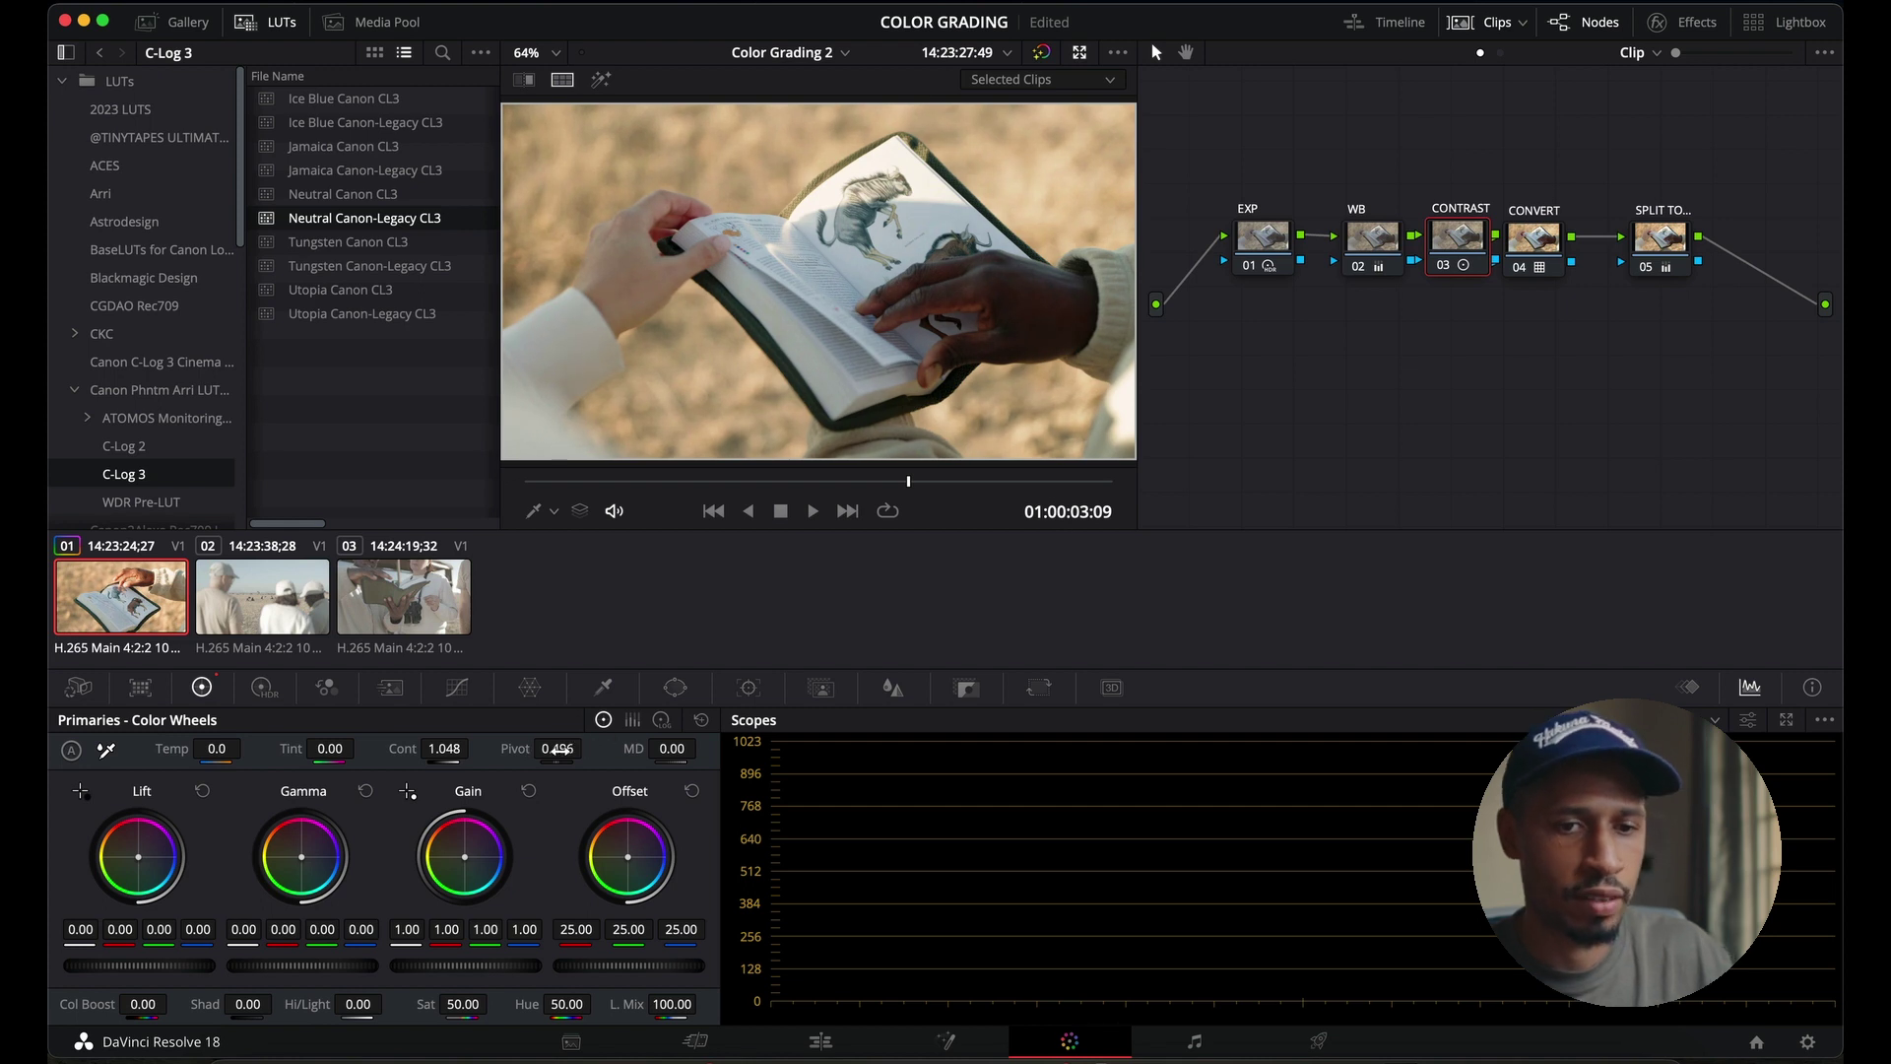
{"action": "left_click", "coordinate": [1440, 266]}
{"action": "left_click", "coordinate": [1440, 266]}
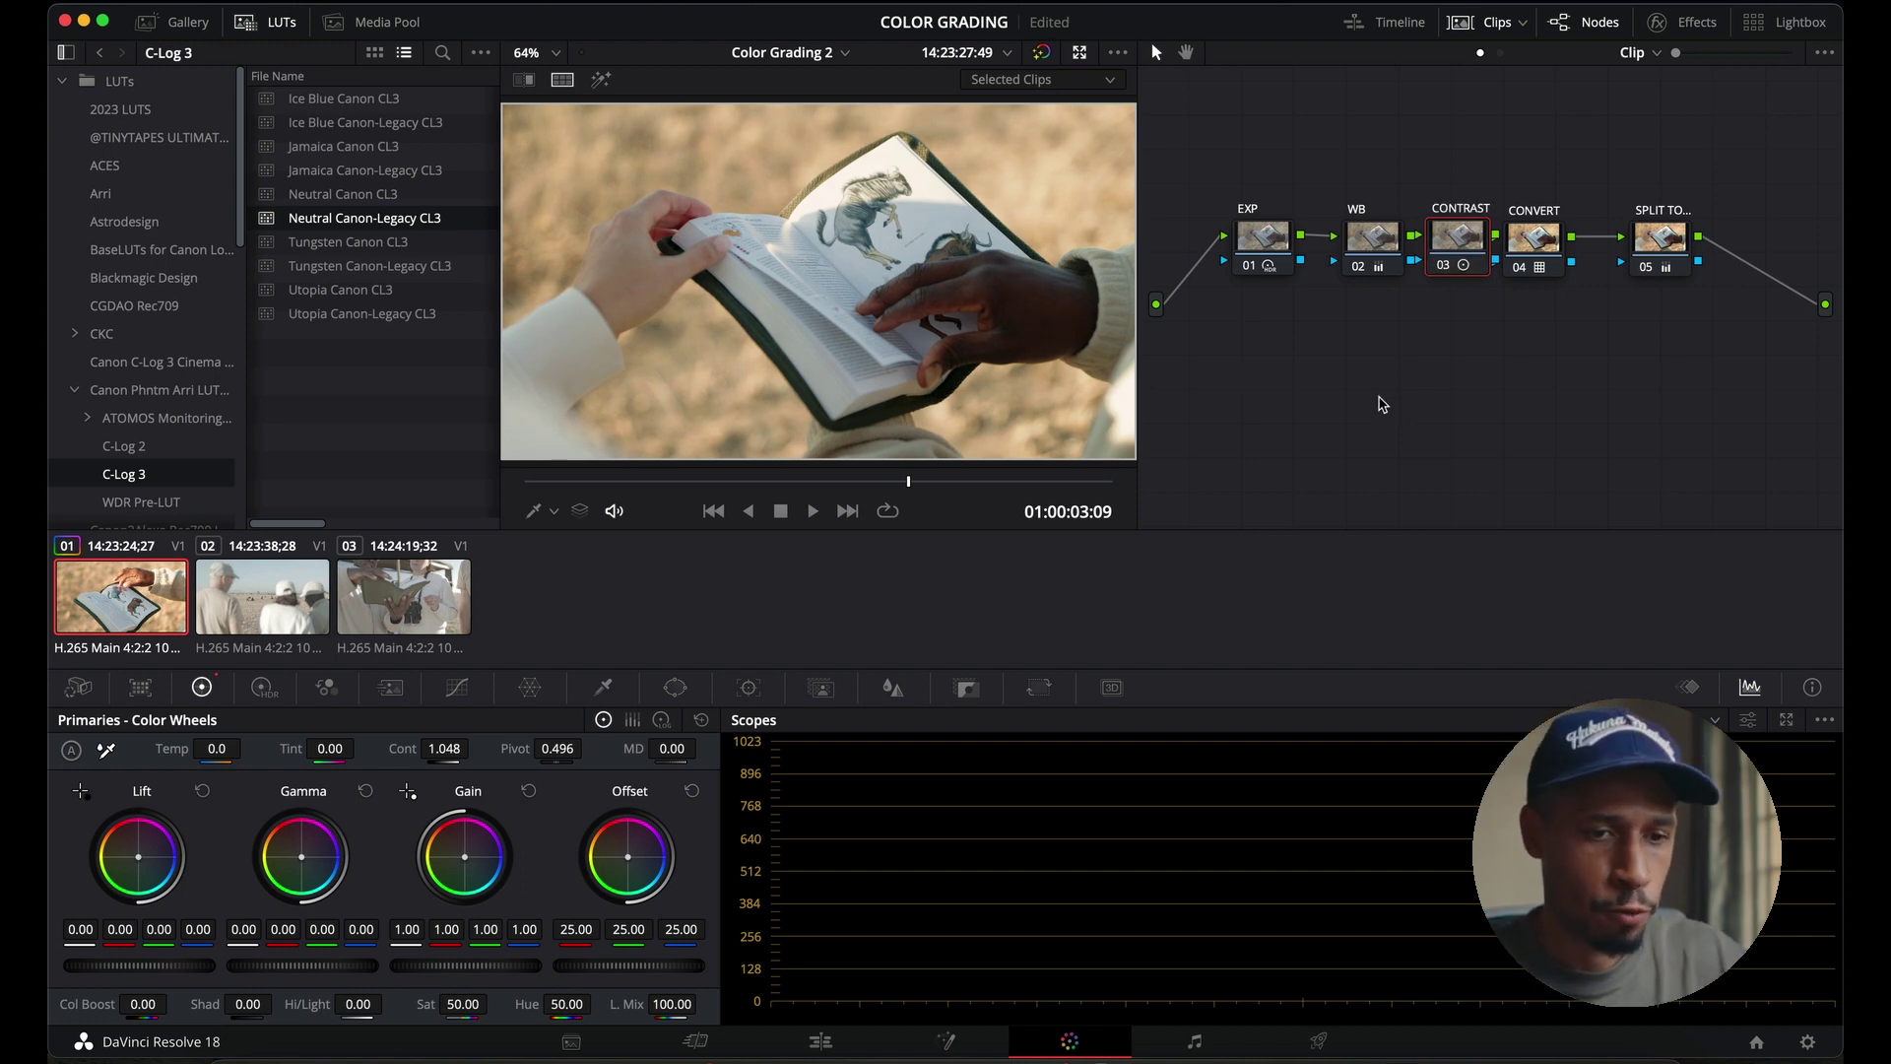
- Copy the first clip's five-node grade onto clip 02 and tidy the node spacing
{"action": "left_click", "coordinate": [263, 601]}
{"action": "left_click", "coordinate": [377, 608]}
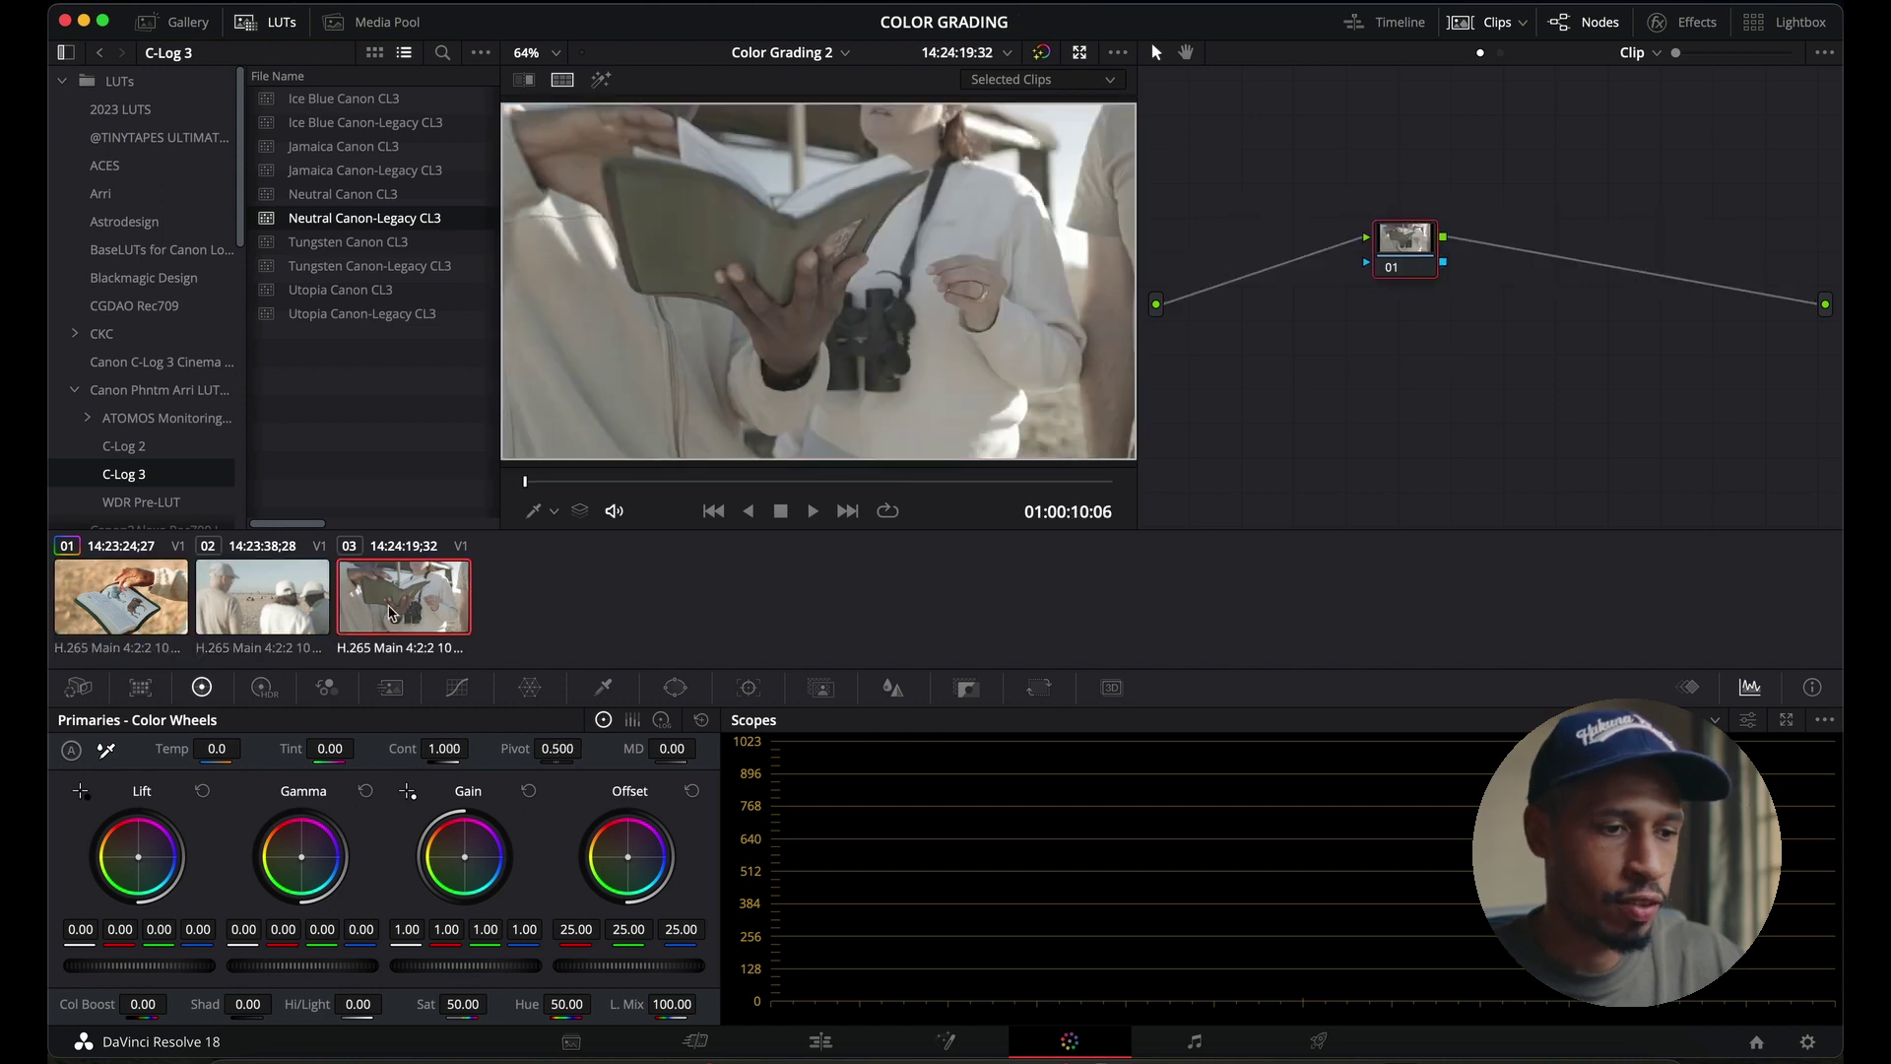
{"action": "left_click", "coordinate": [177, 593]}
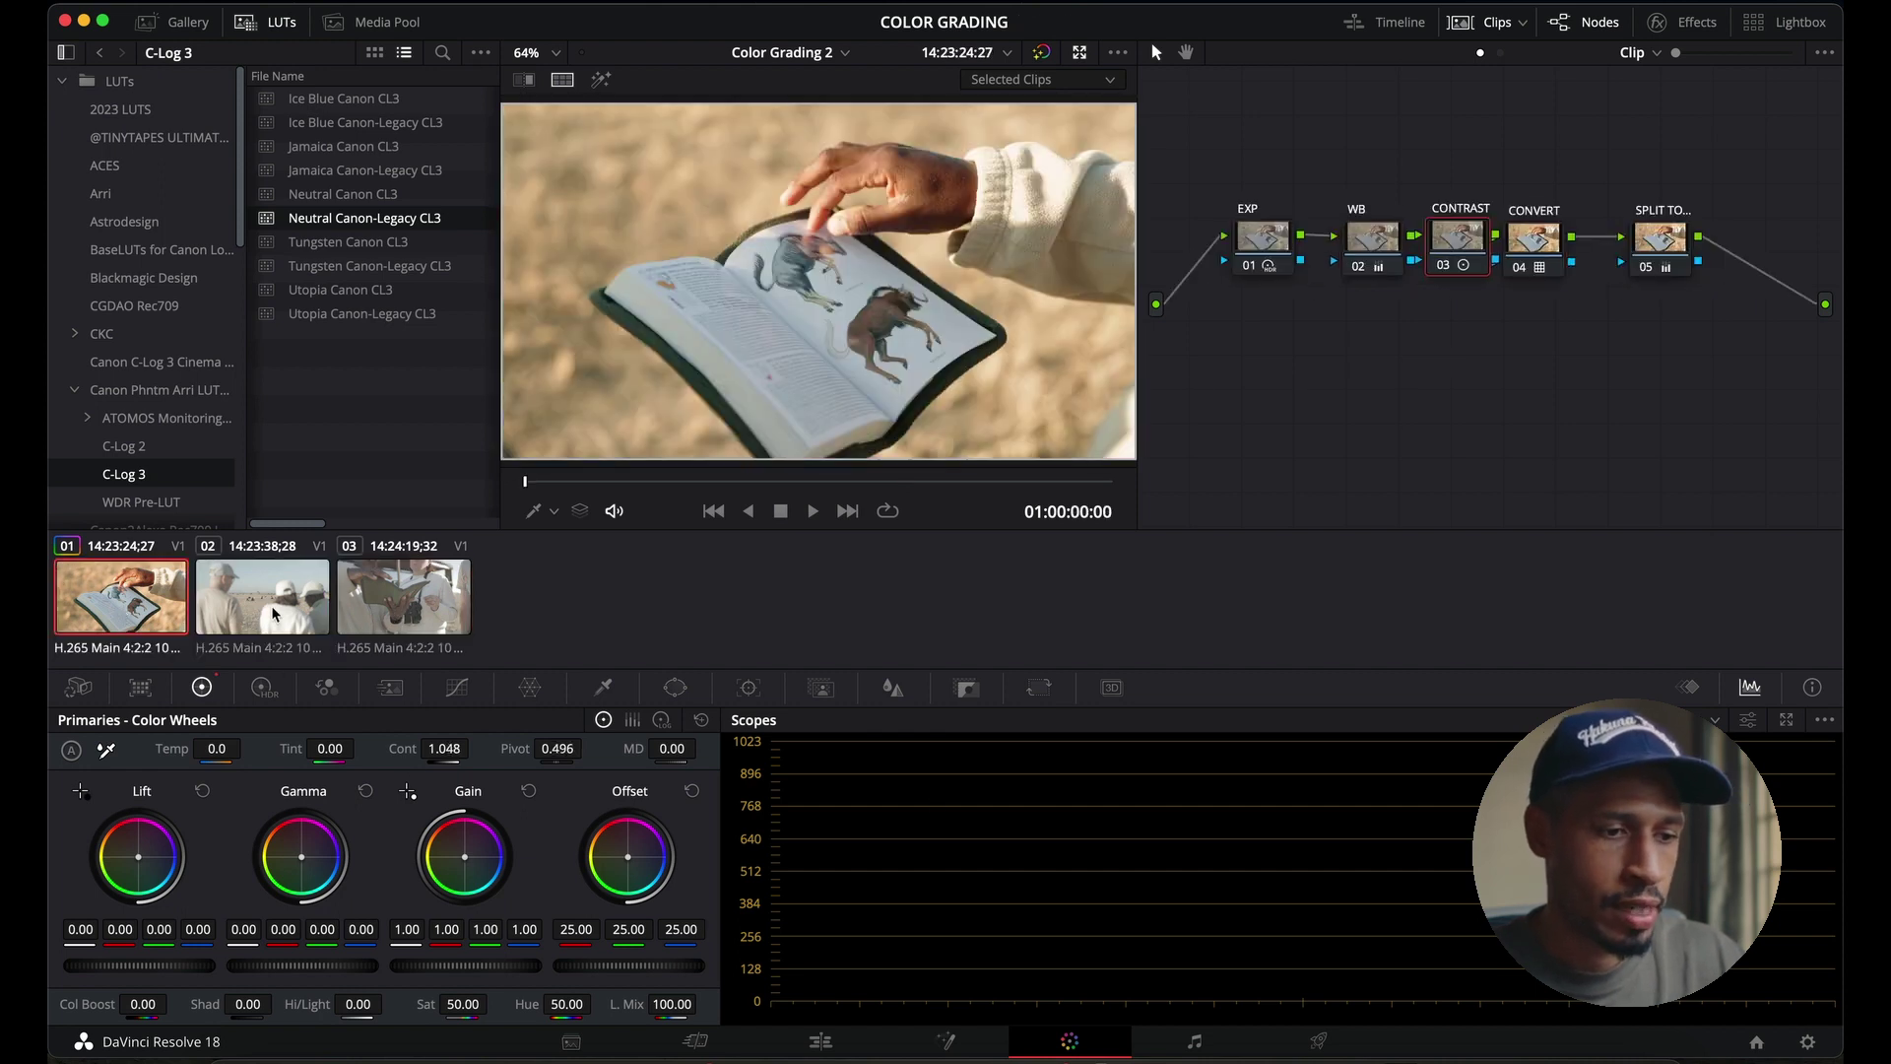
{"action": "key", "text": "equal"}
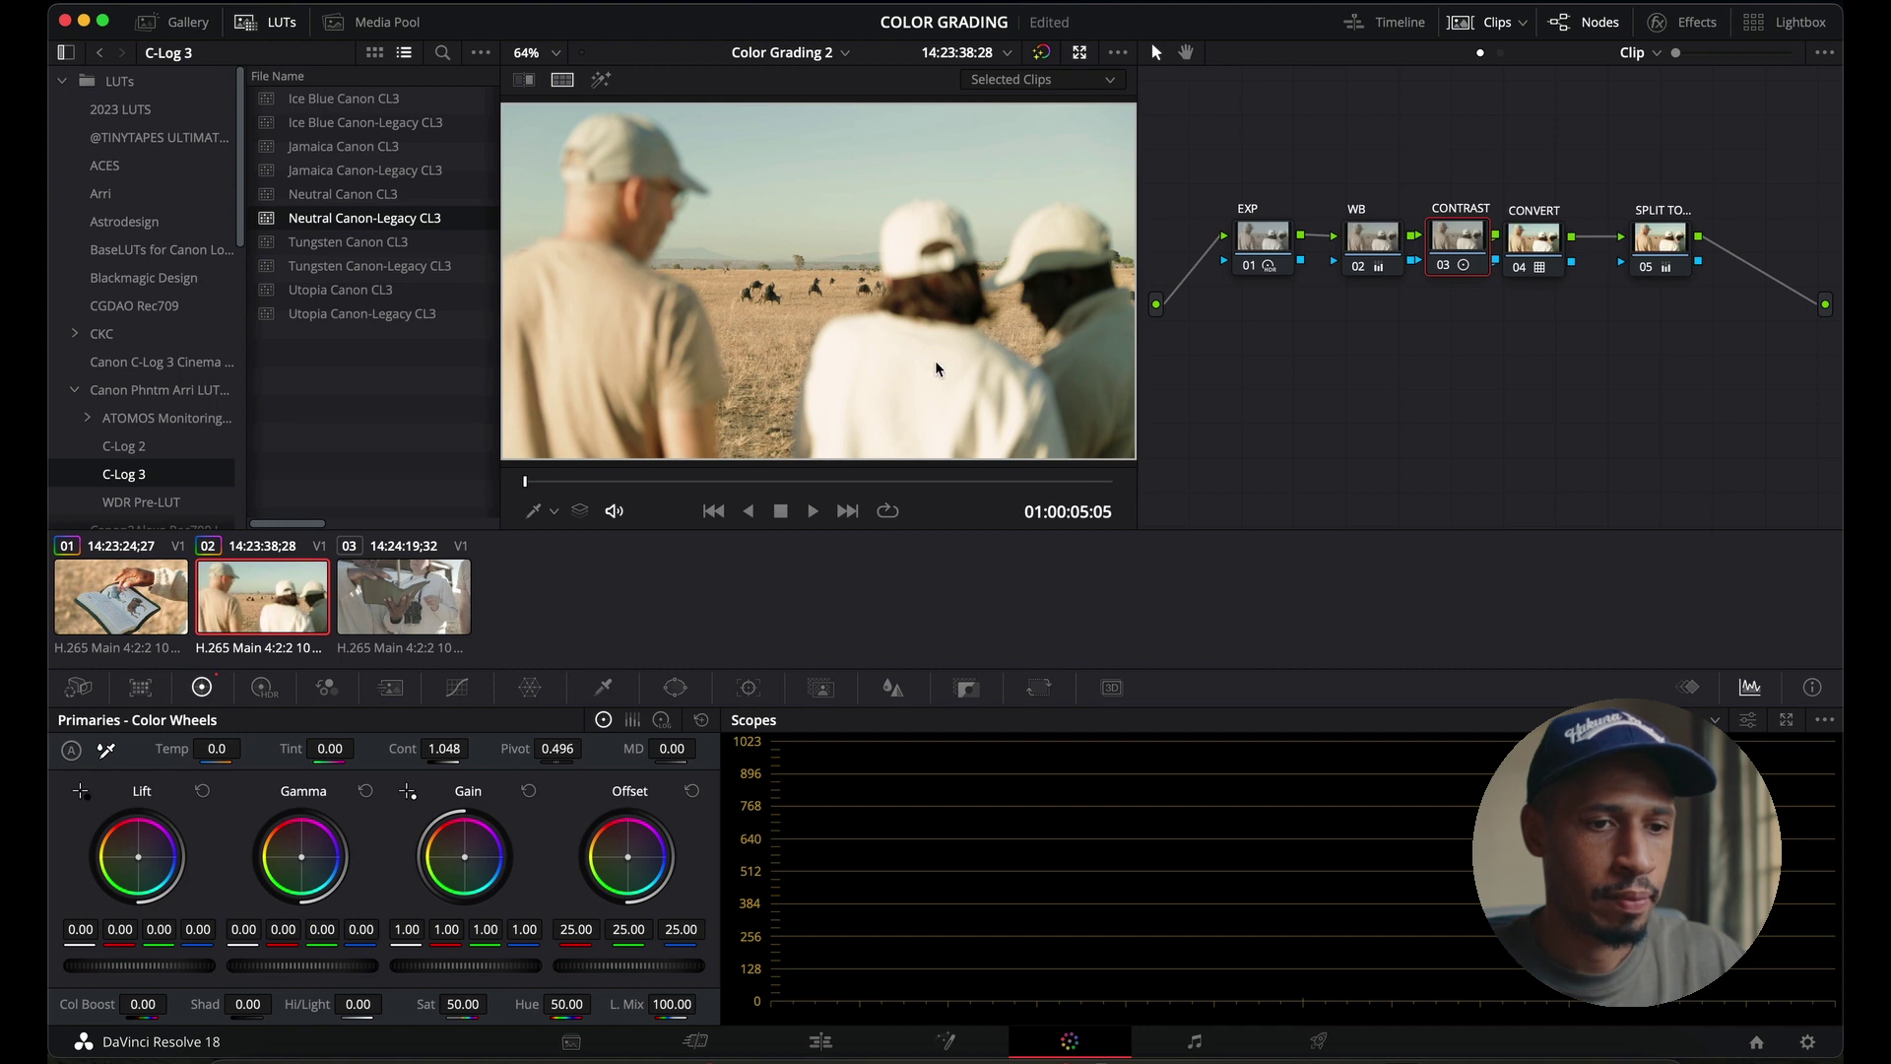
{"action": "left_click_drag", "start_coordinate": [1375, 242], "coordinate": [1436, 248]}
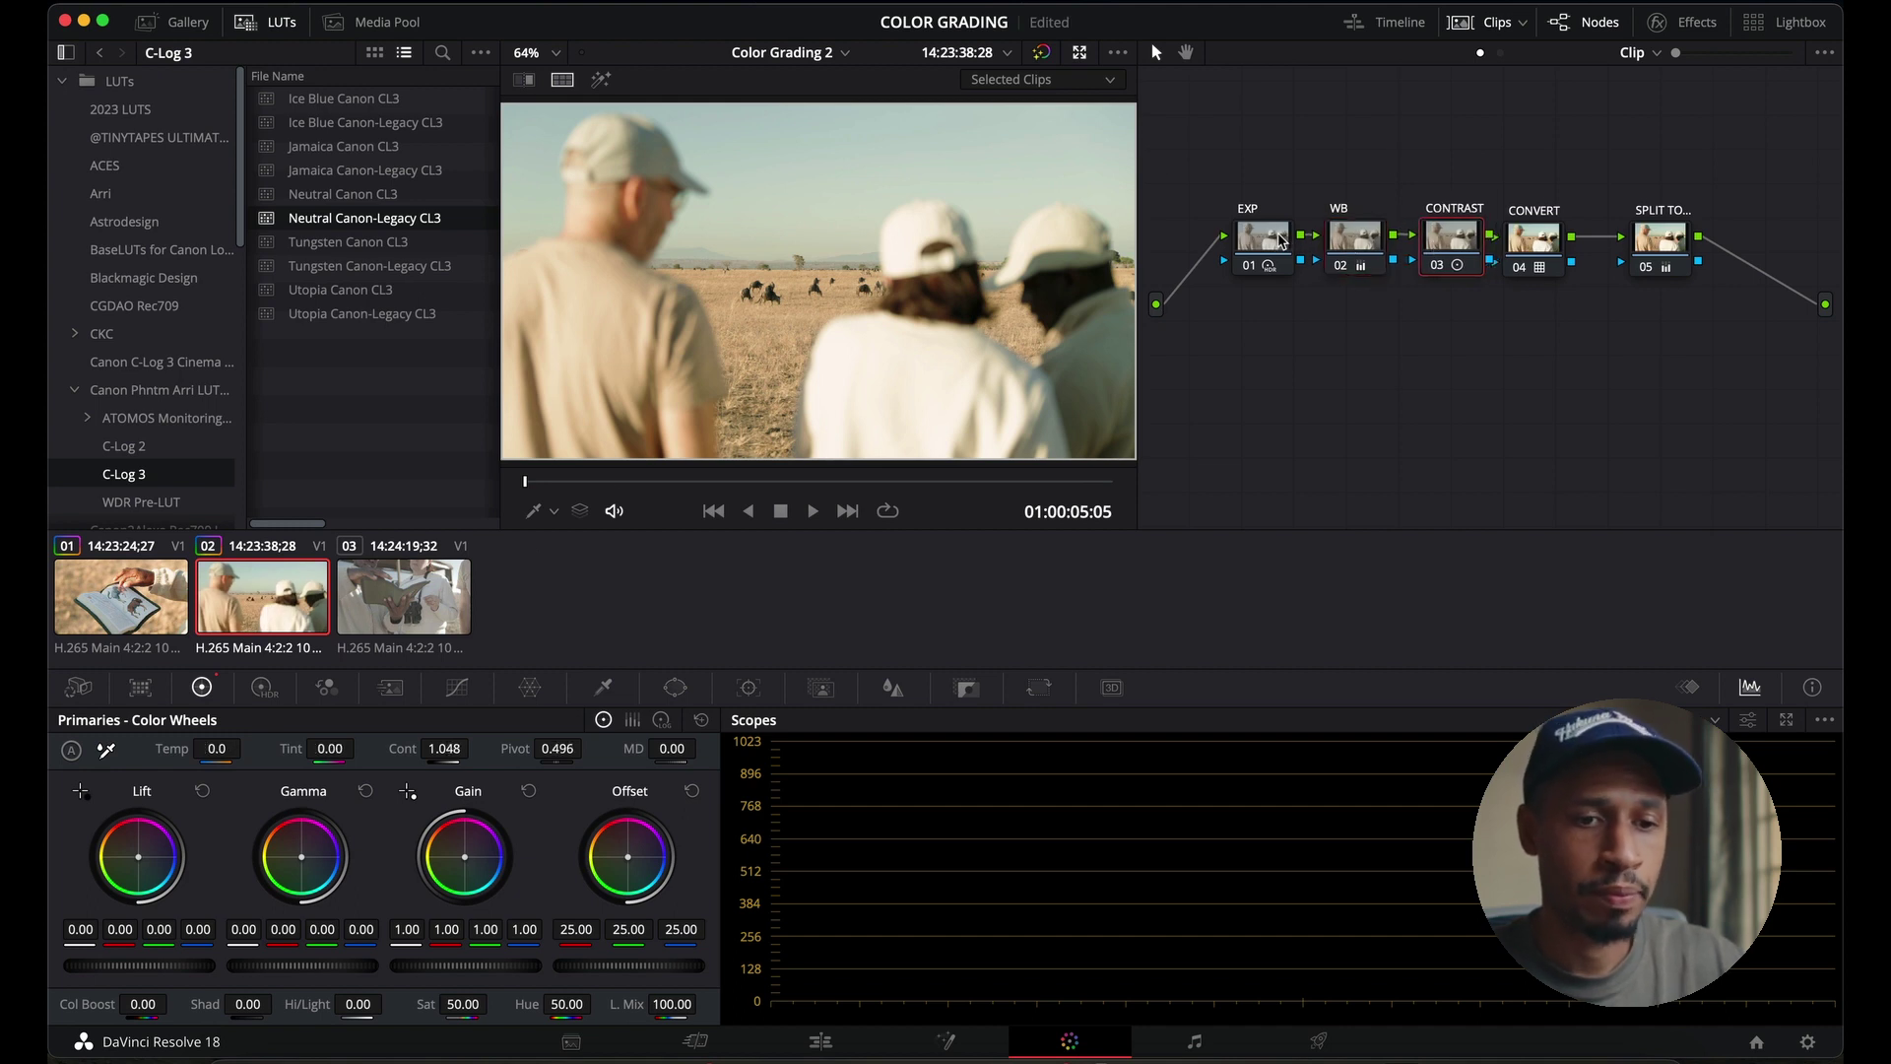
- Lower the EXP node's HDR Global exposure to roughly -1.9
{"action": "left_click", "coordinate": [1254, 251]}
{"action": "left_click", "coordinate": [263, 688]}
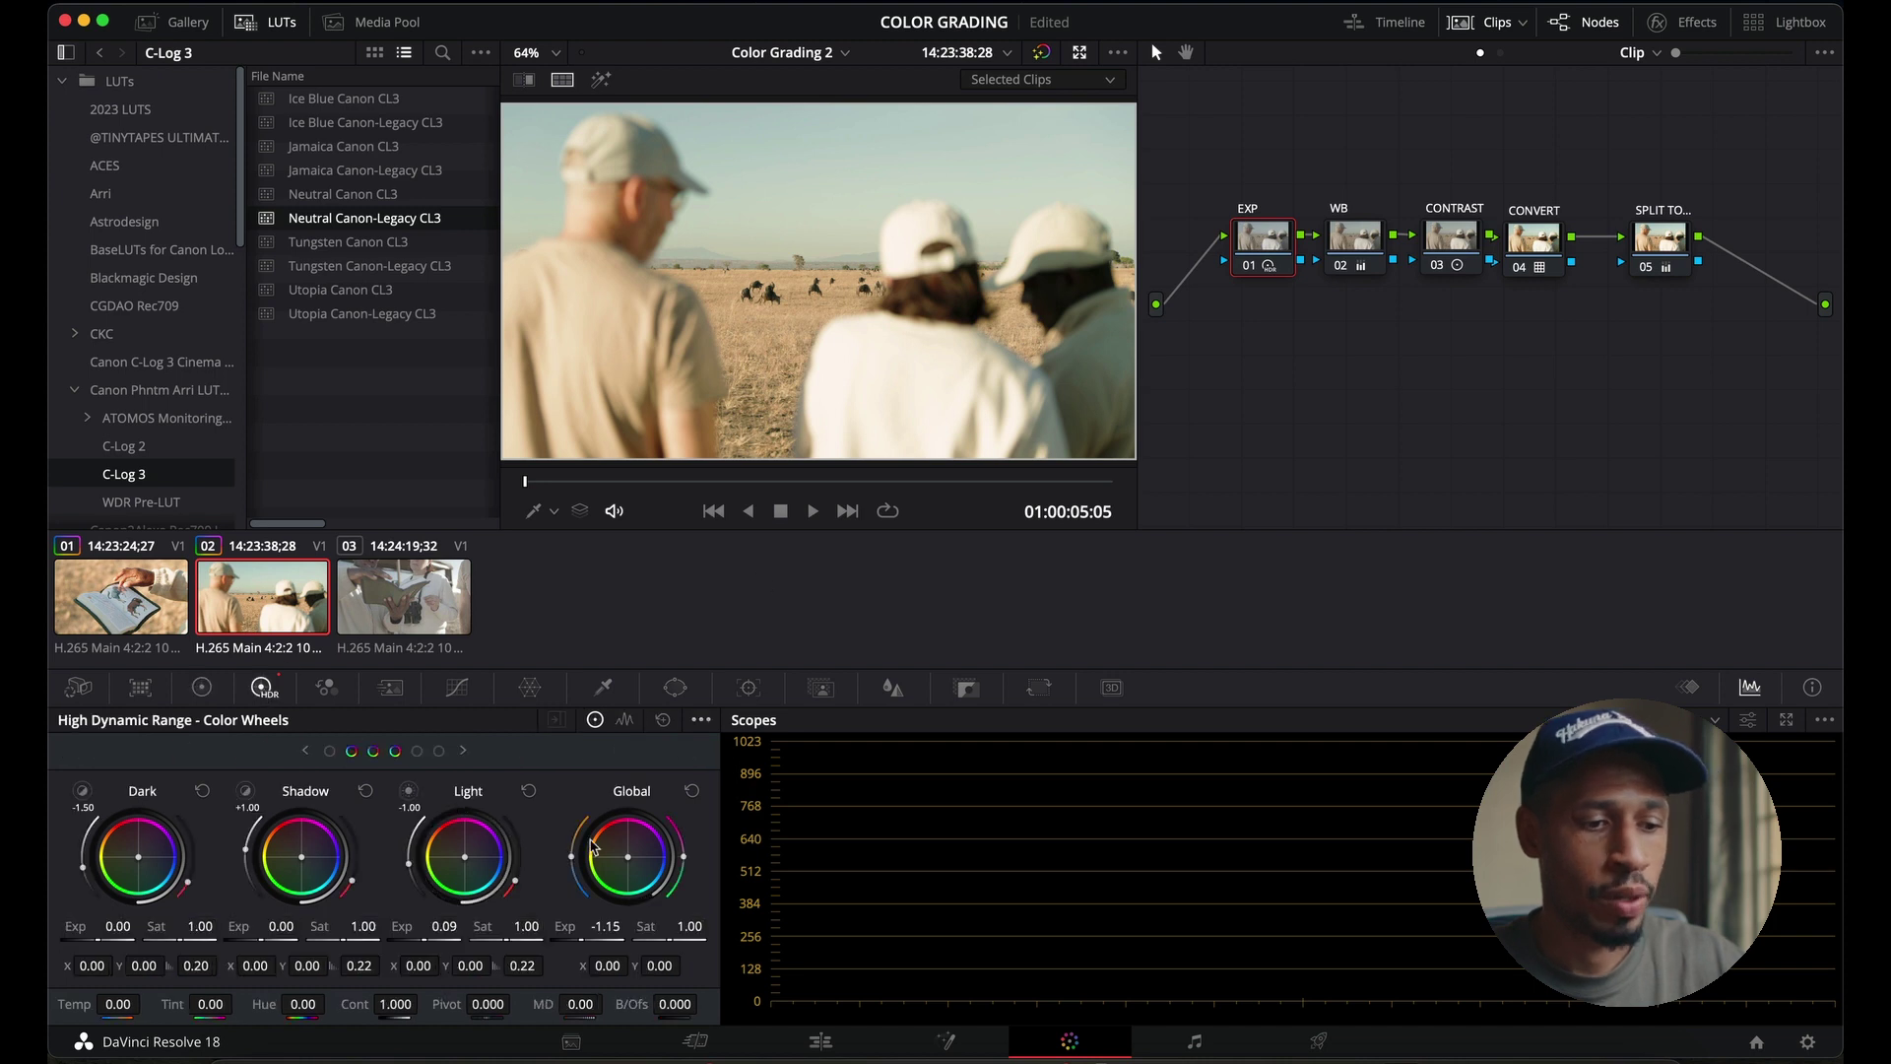
{"action": "left_click_drag", "start_coordinate": [605, 927], "coordinate": [341, 936]}
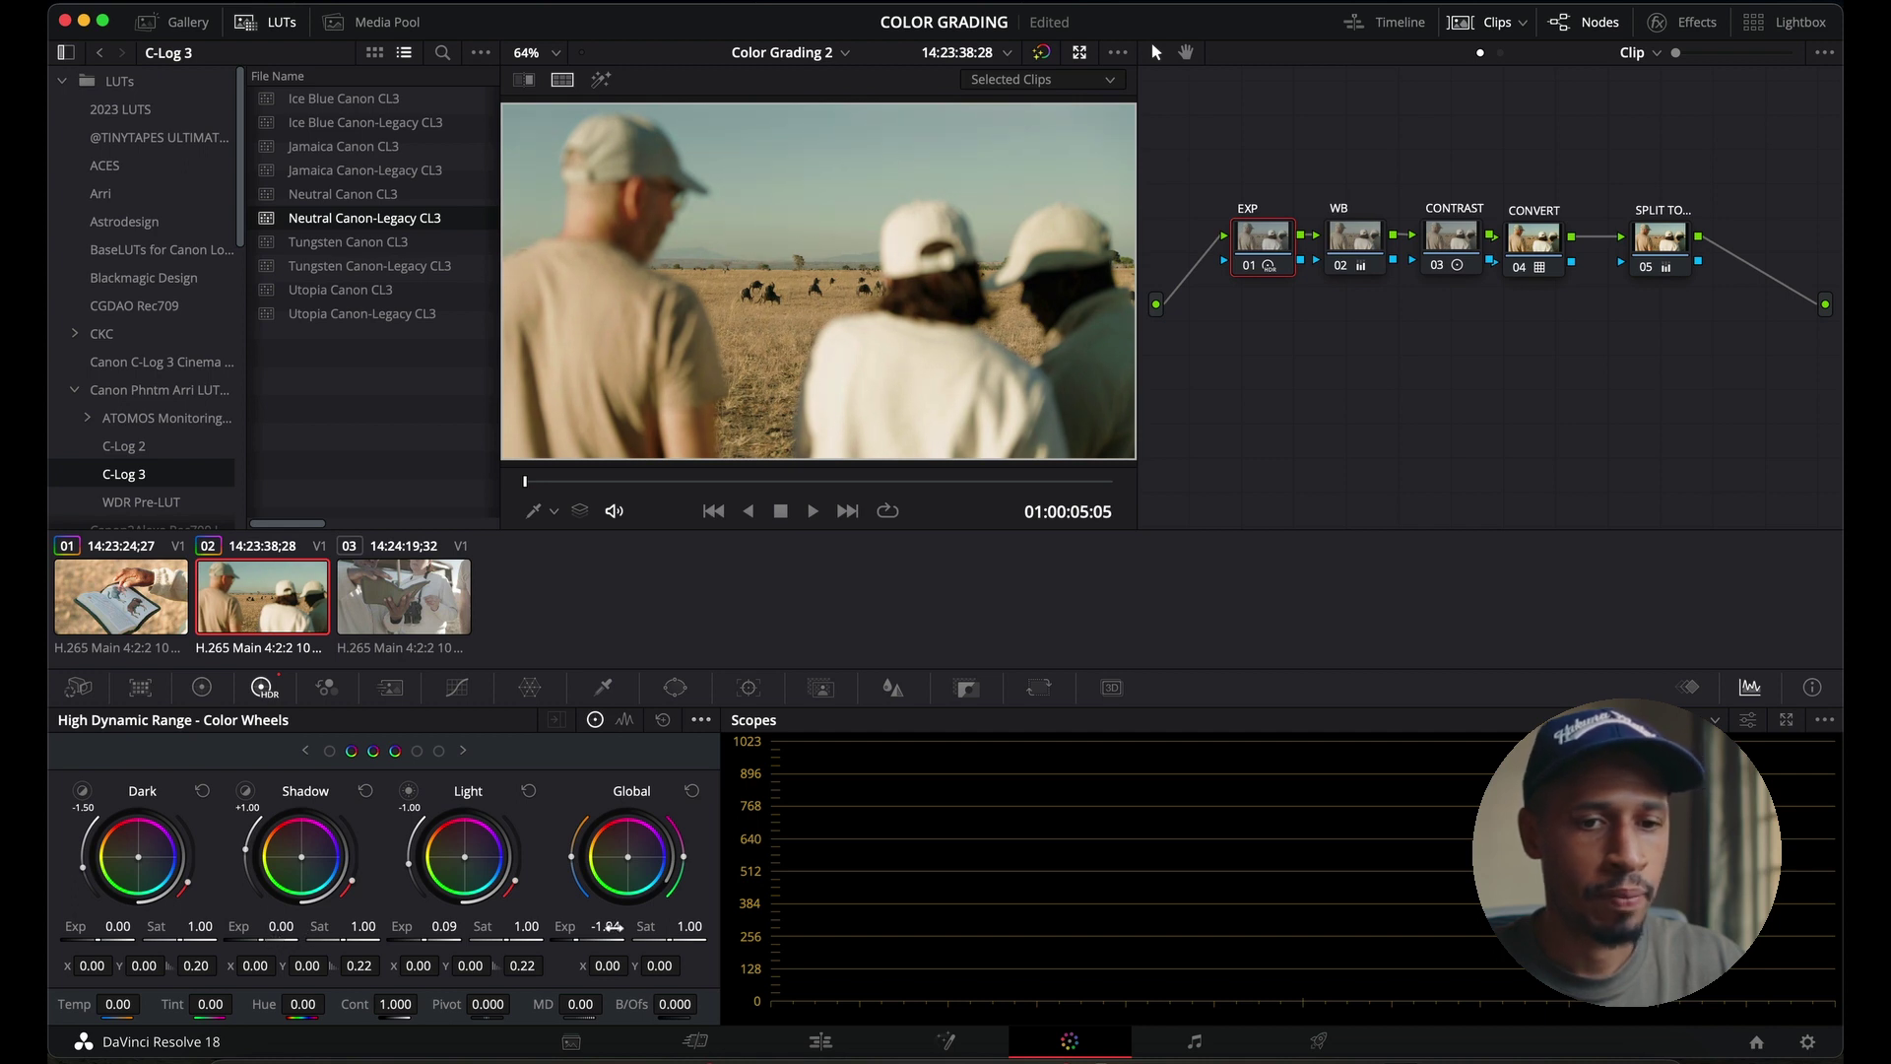
- Neutralise the WB node's tint to 0.00, then view the clip without its grade
{"action": "left_click", "coordinate": [1357, 241]}
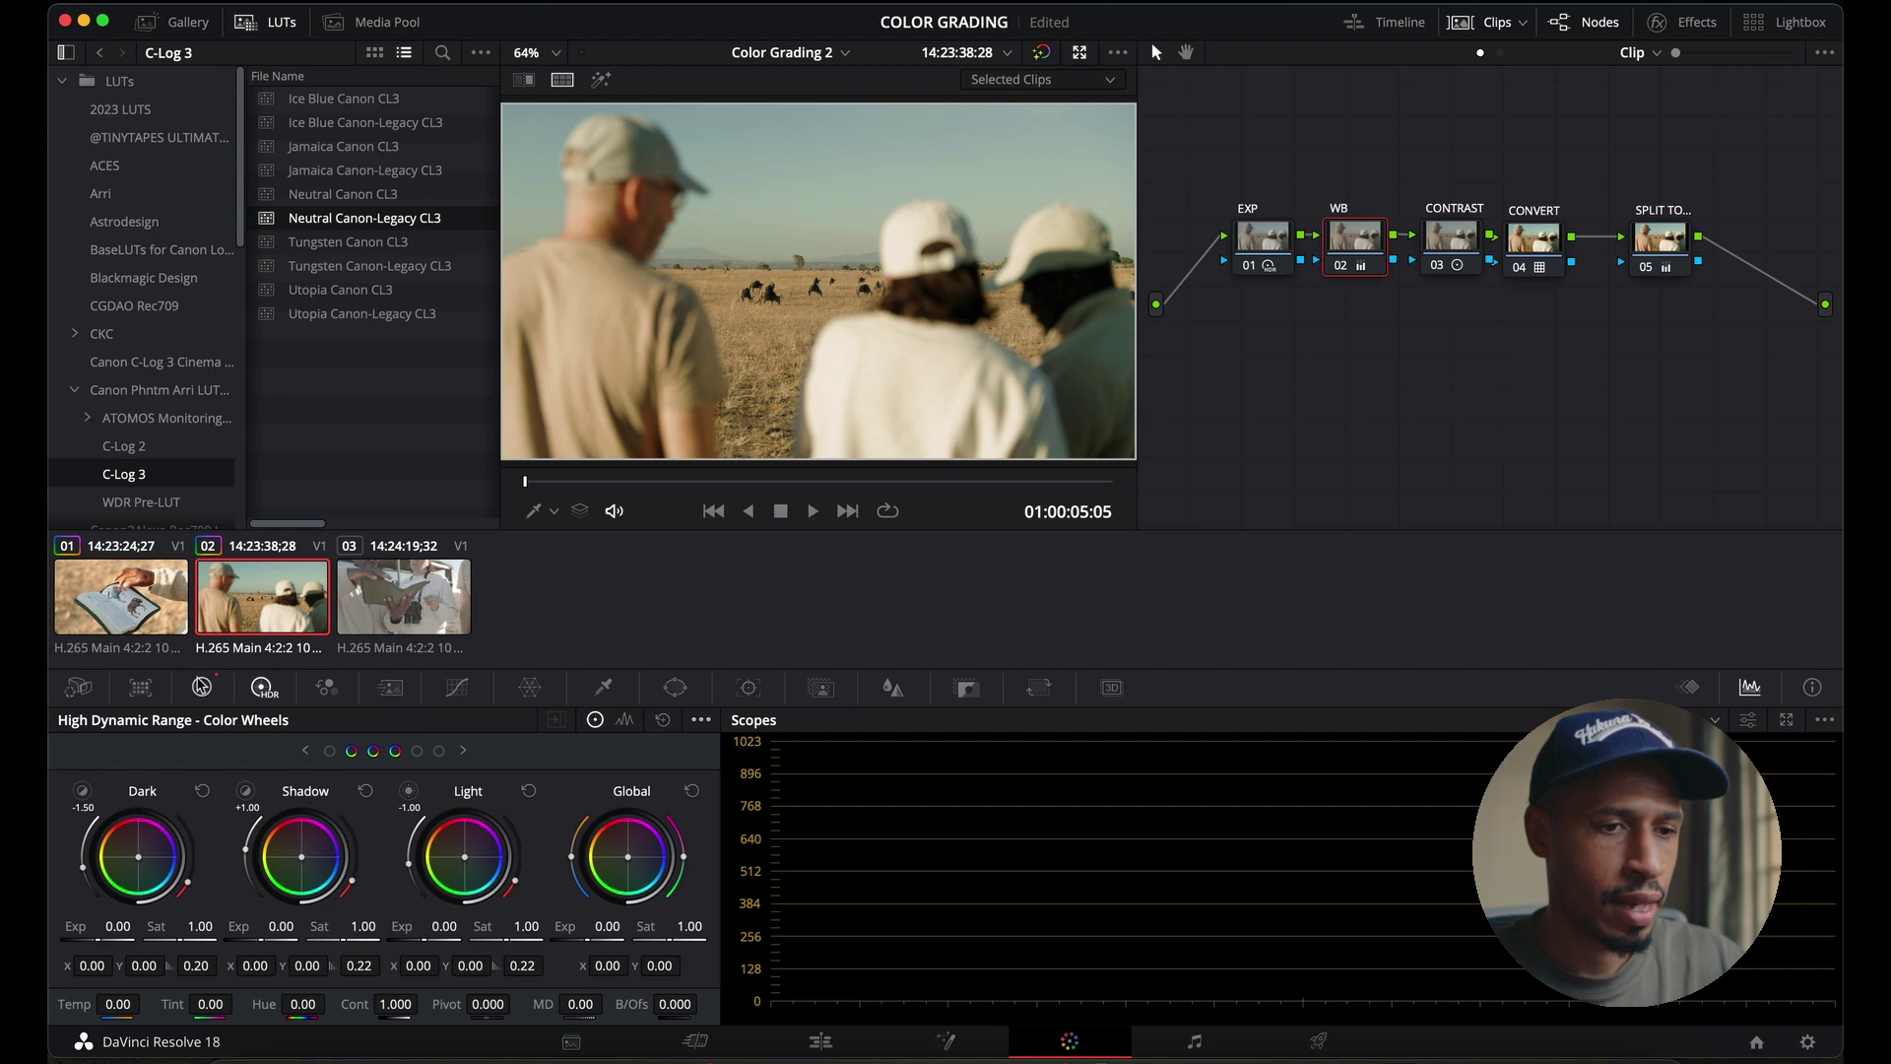
{"action": "left_click", "coordinate": [202, 686]}
{"action": "left_click_drag", "start_coordinate": [335, 748], "coordinate": [331, 747]}
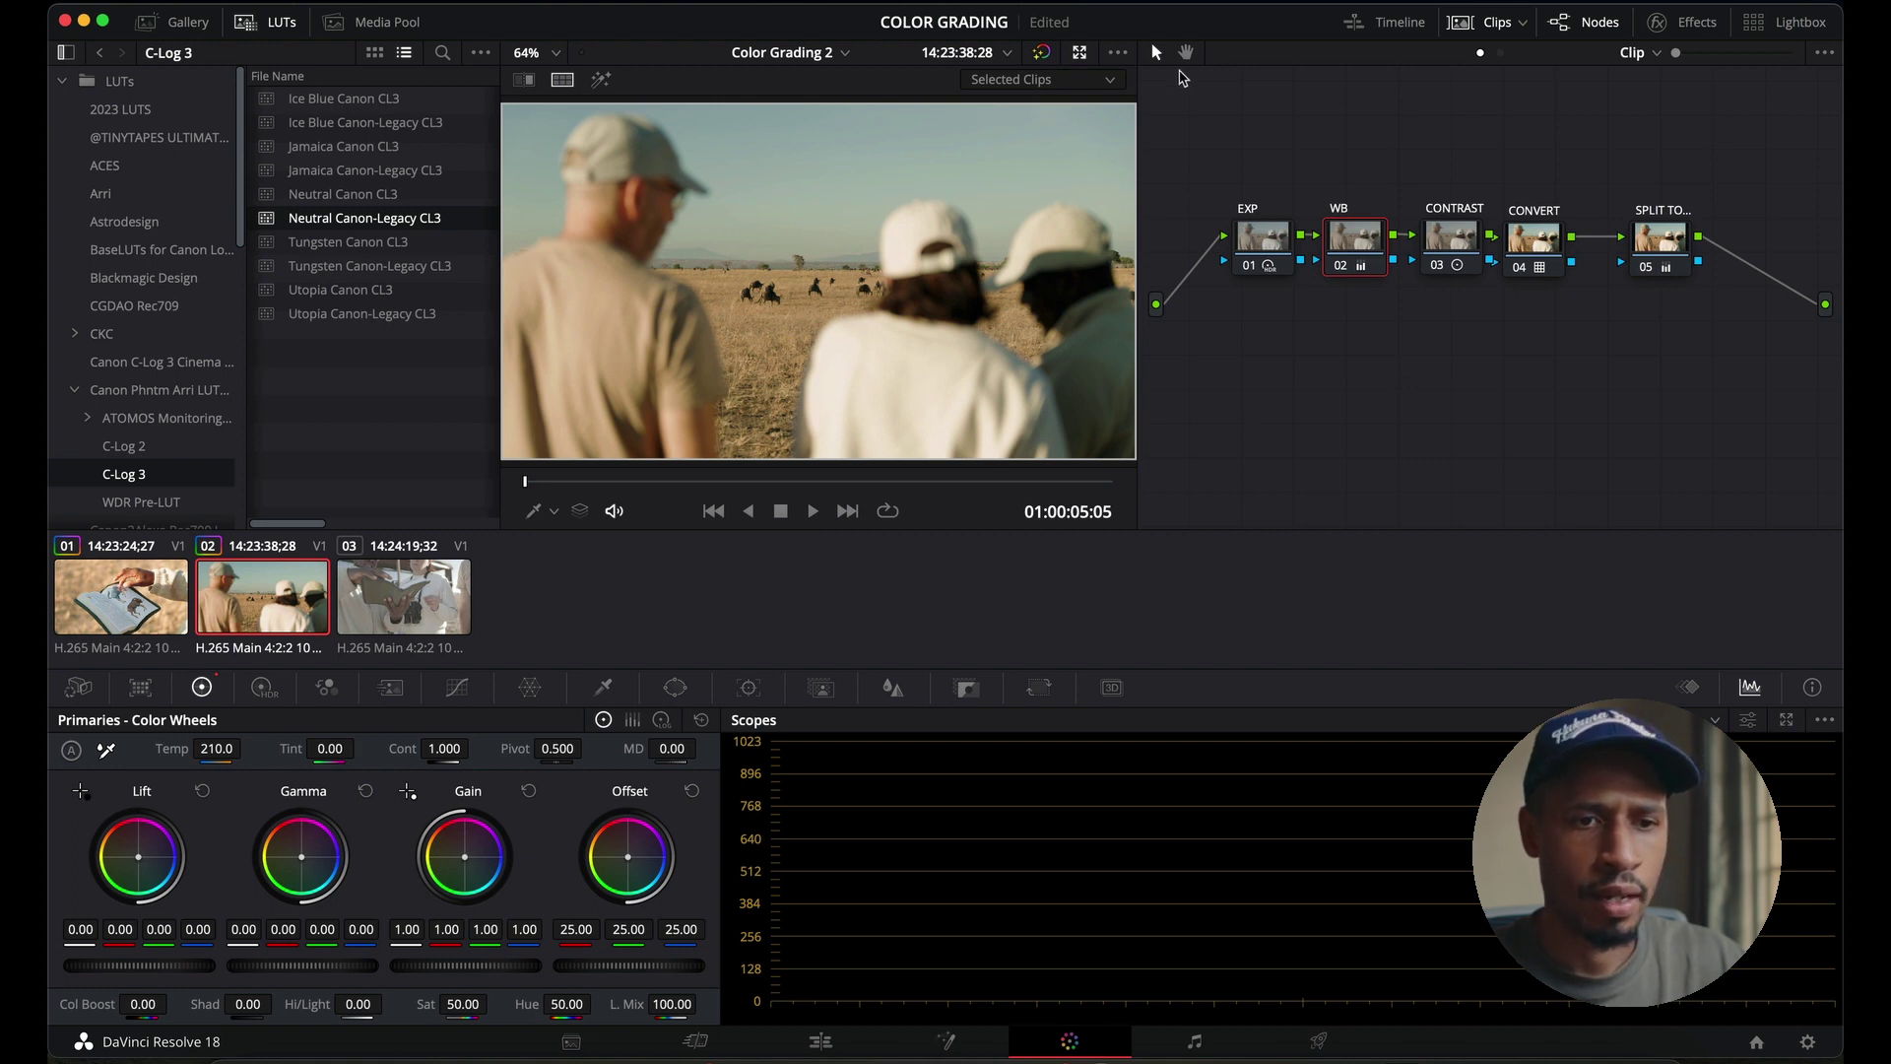
{"action": "left_click", "coordinate": [1043, 53]}
- Restore clip 02's grade and return the SPLIT TONE node's Lift balance to neutral 0.00
{"action": "left_click", "coordinate": [1042, 54]}
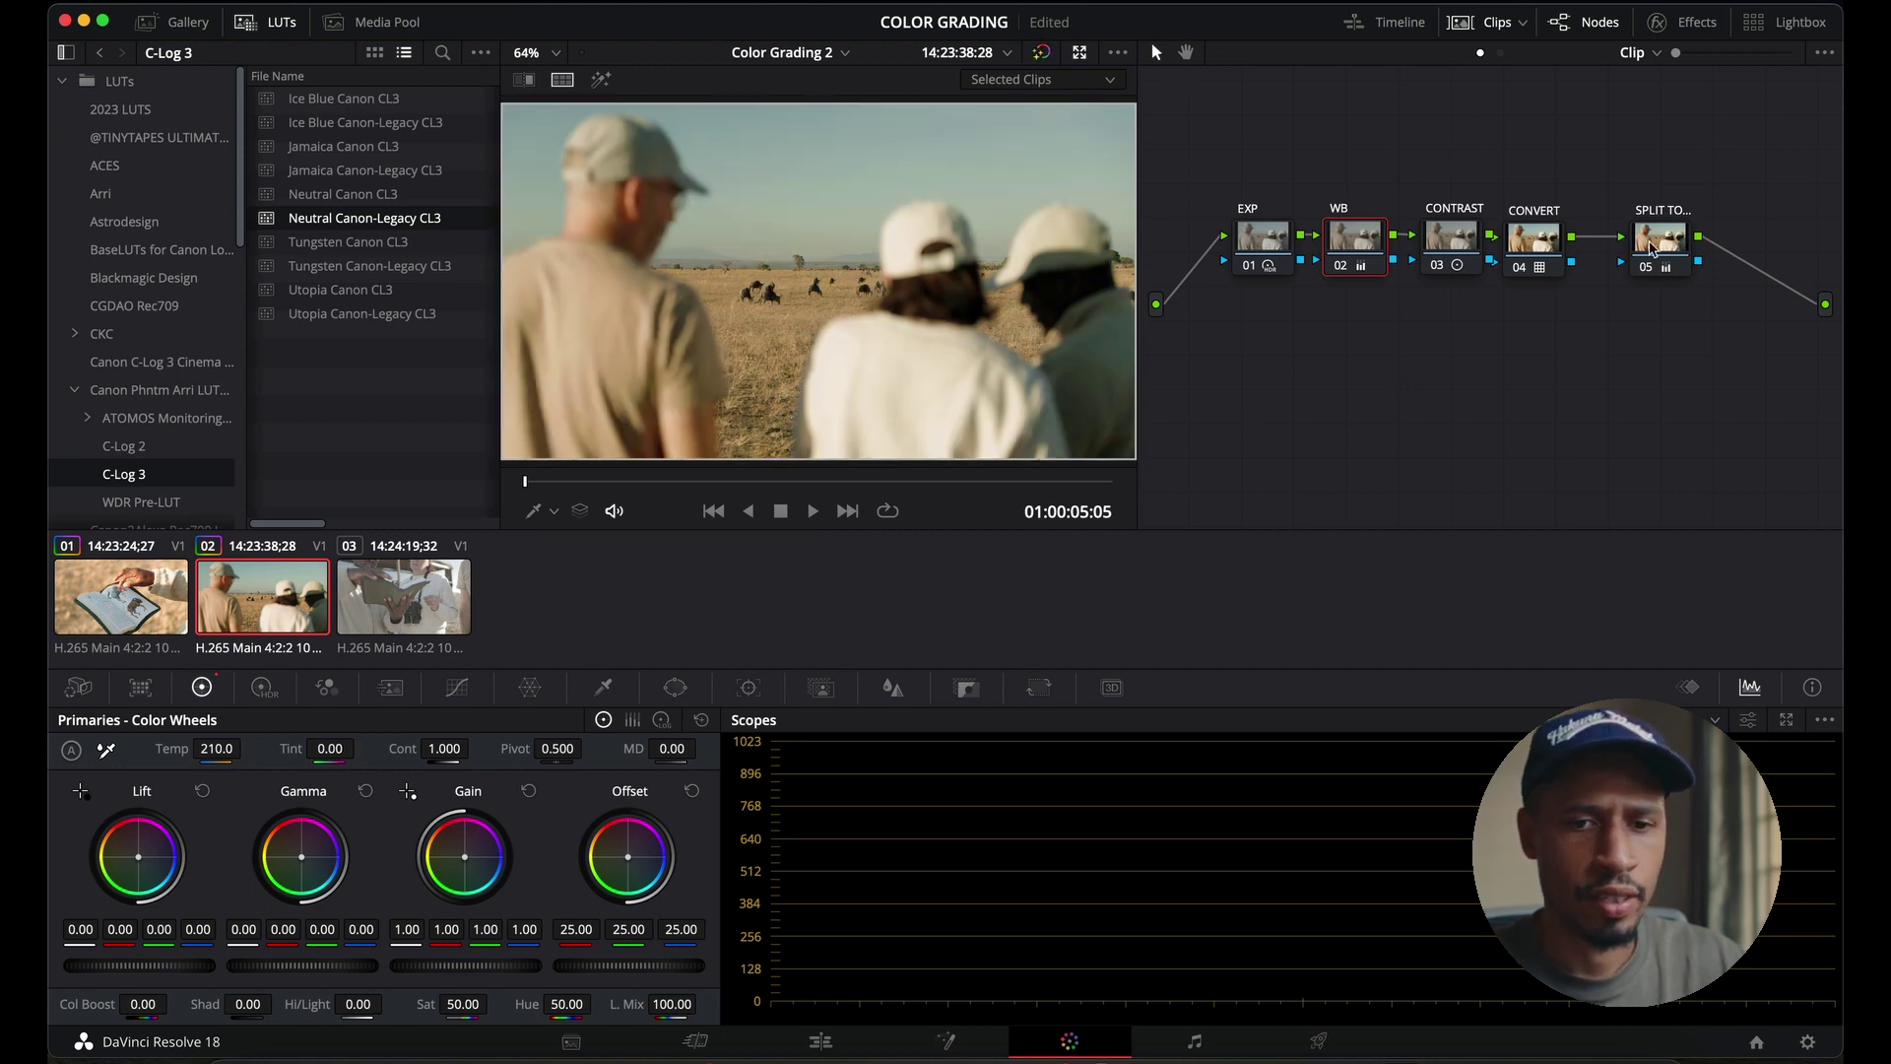
{"action": "left_click_drag", "start_coordinate": [1554, 246], "coordinate": [1580, 246]}
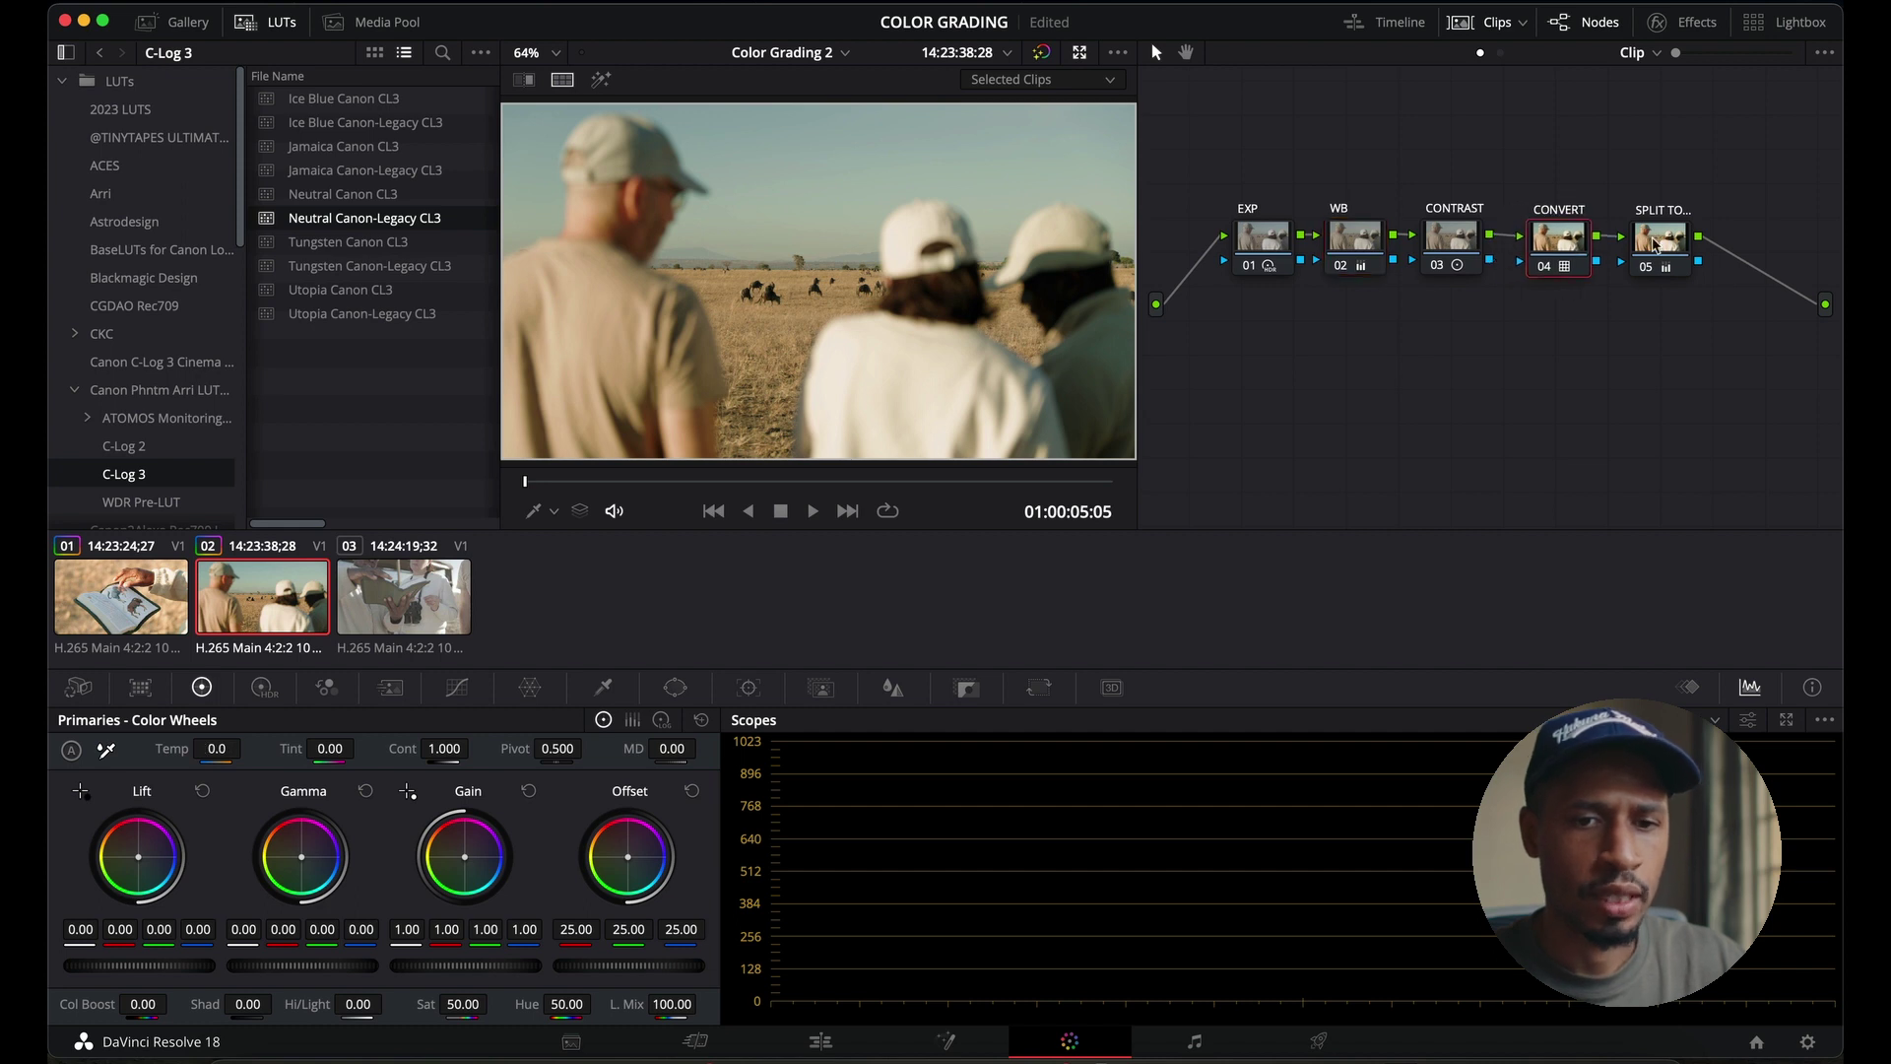
{"action": "left_click", "coordinate": [1659, 244]}
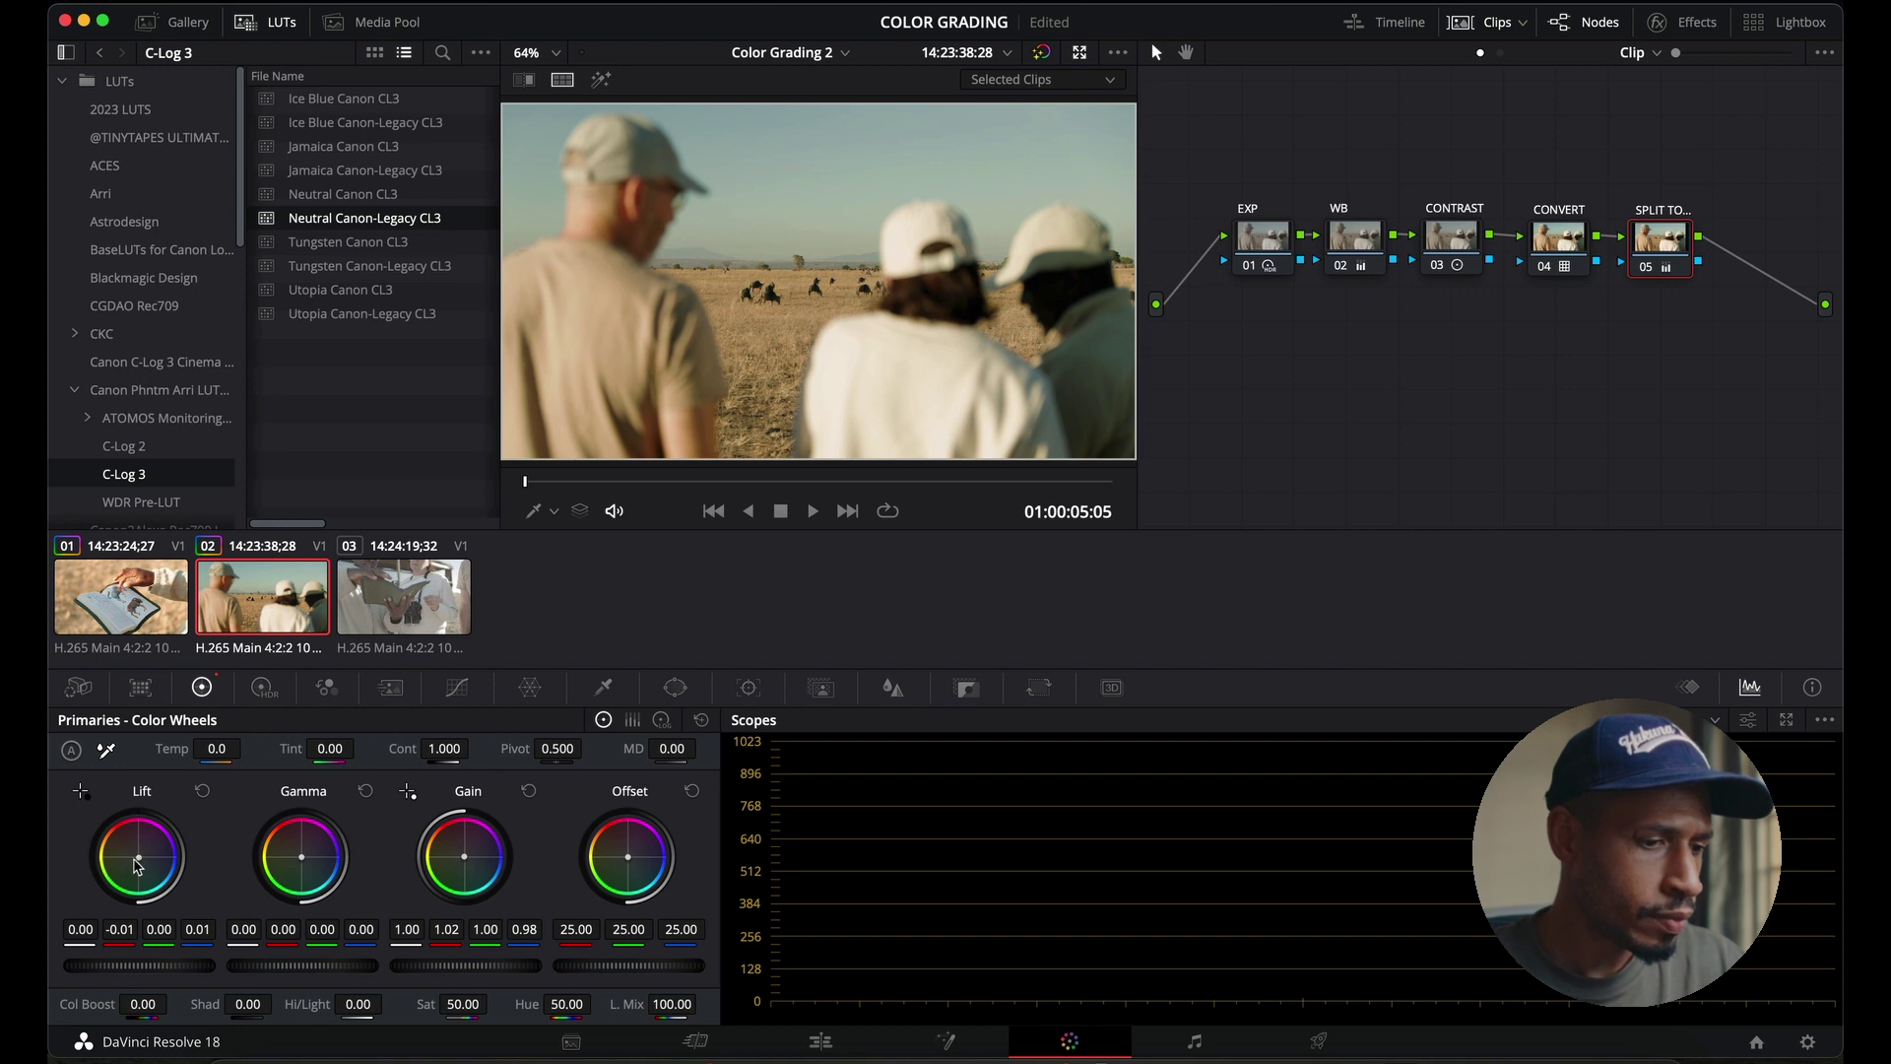
{"action": "left_click_drag", "start_coordinate": [140, 865], "coordinate": [135, 866]}
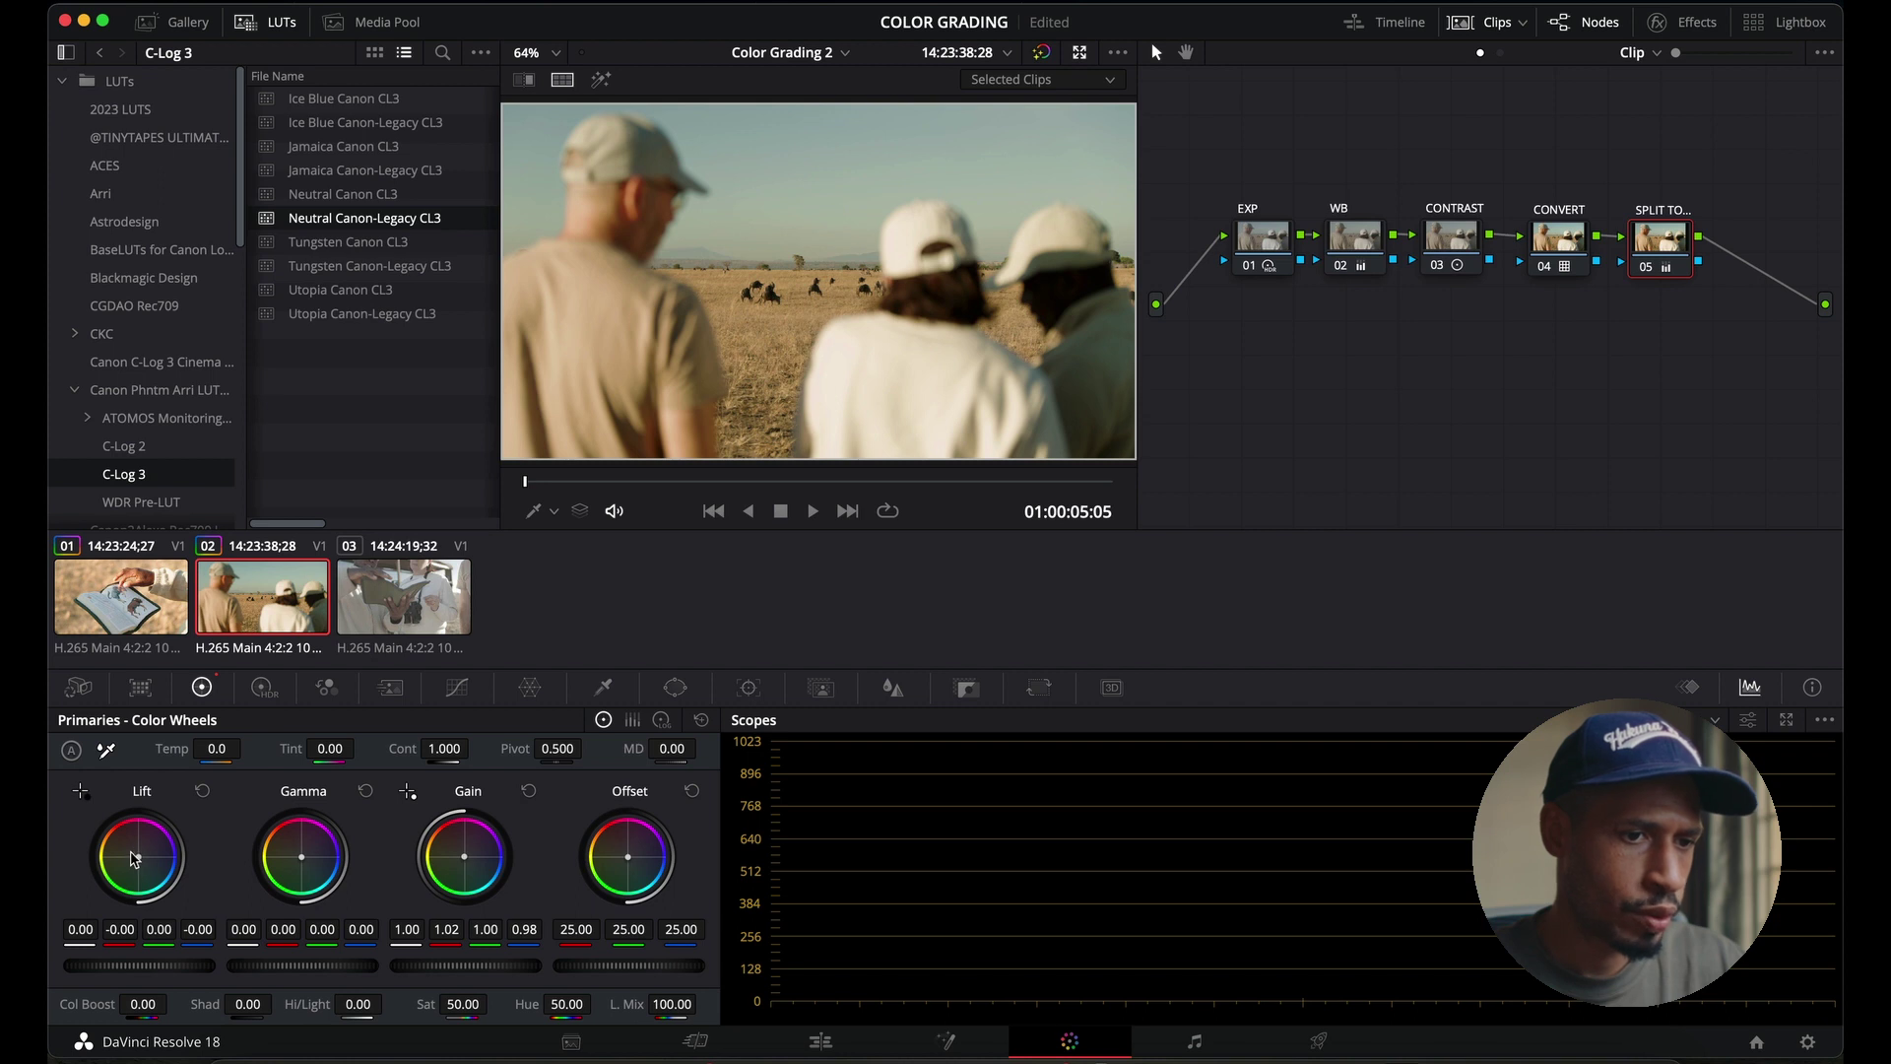
{"action": "left_click_drag", "start_coordinate": [135, 860], "coordinate": [135, 856]}
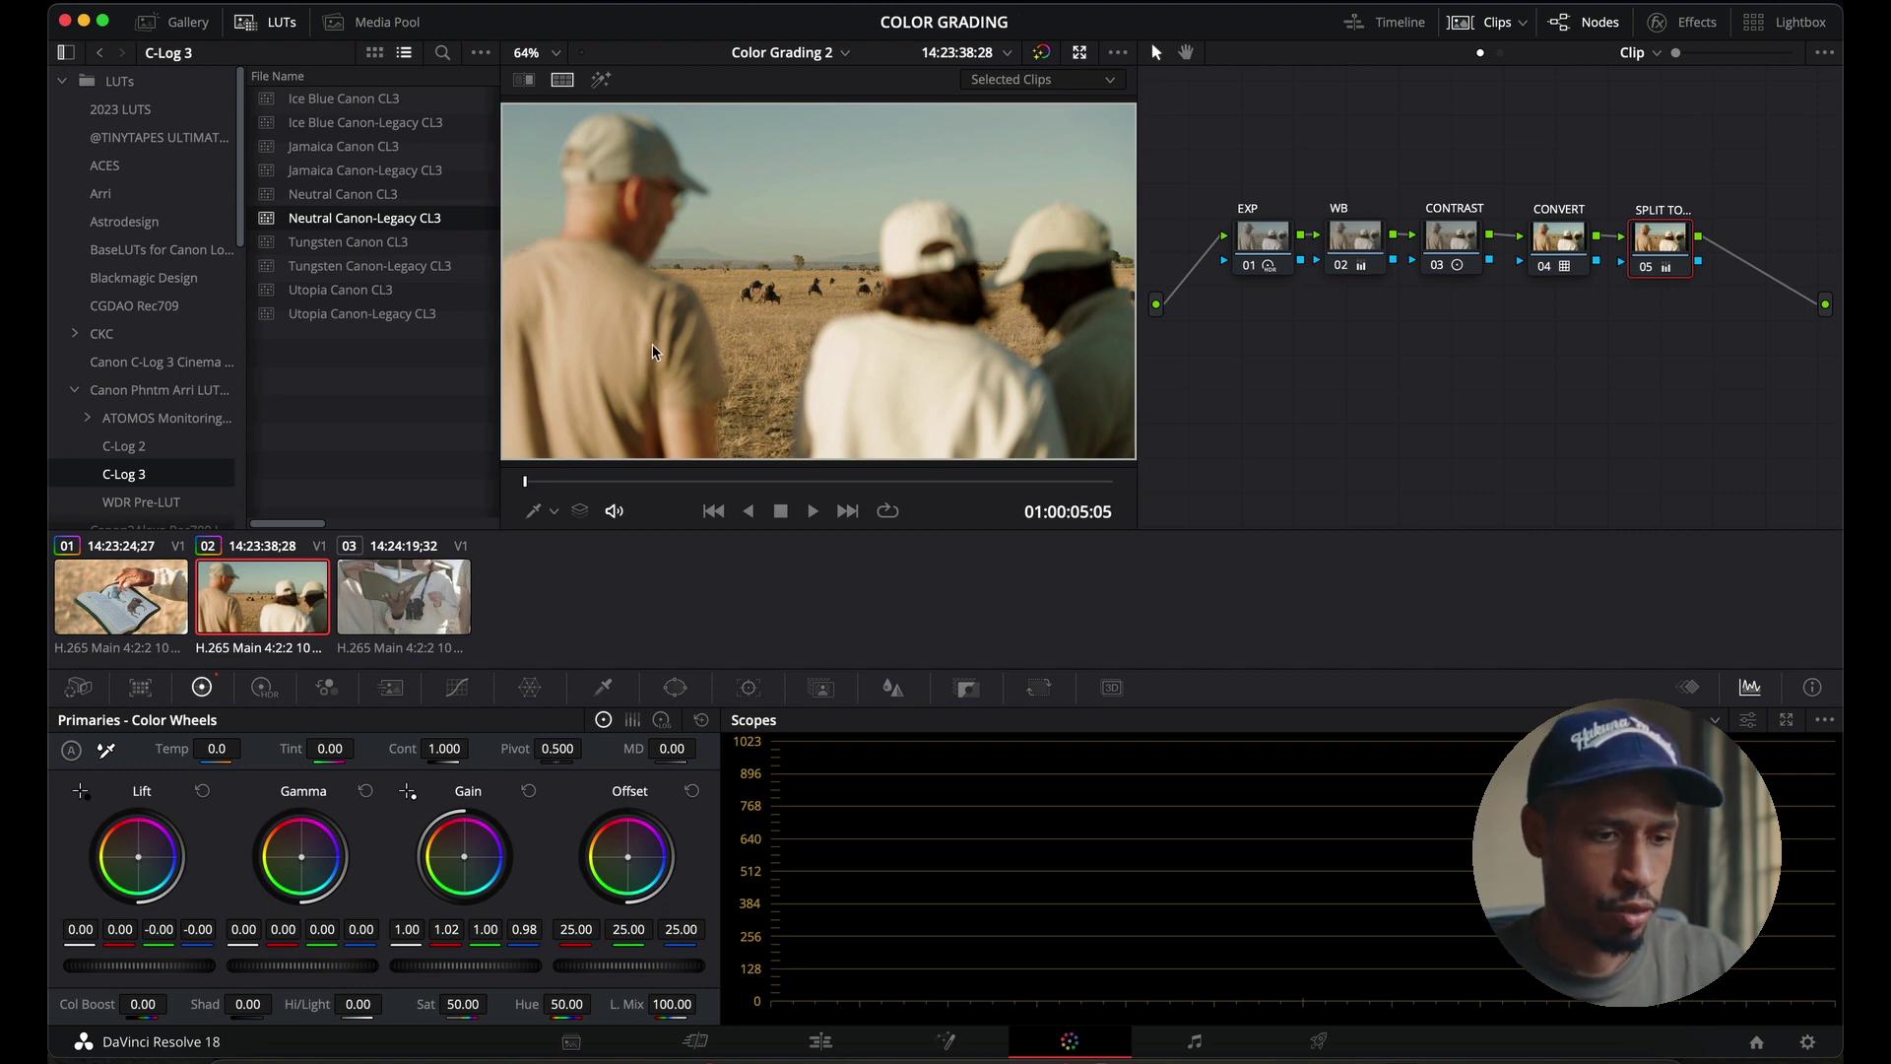
- Copy the previous clip's grade onto clip 03 and raise the EXP node's global and shadow exposure
{"action": "left_click", "coordinate": [435, 601]}
{"action": "key", "text": "equal"}
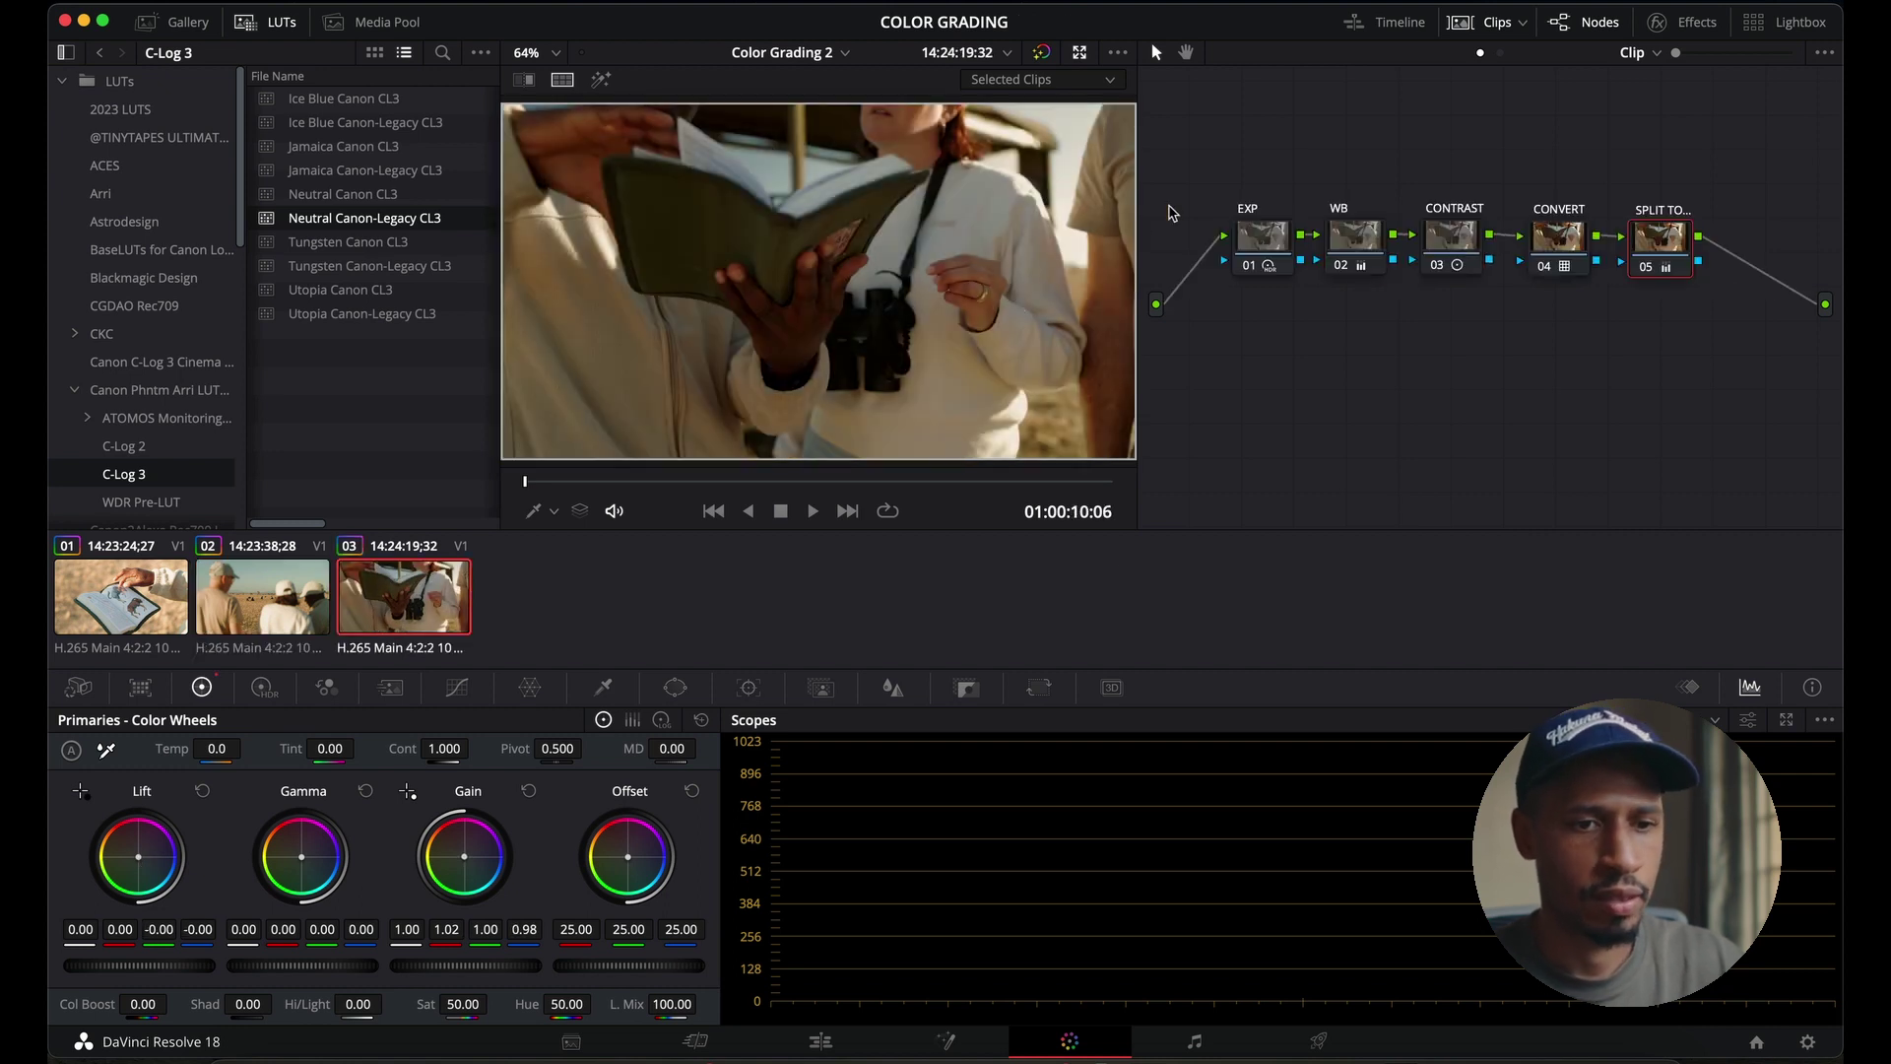
{"action": "left_click", "coordinate": [1263, 237]}
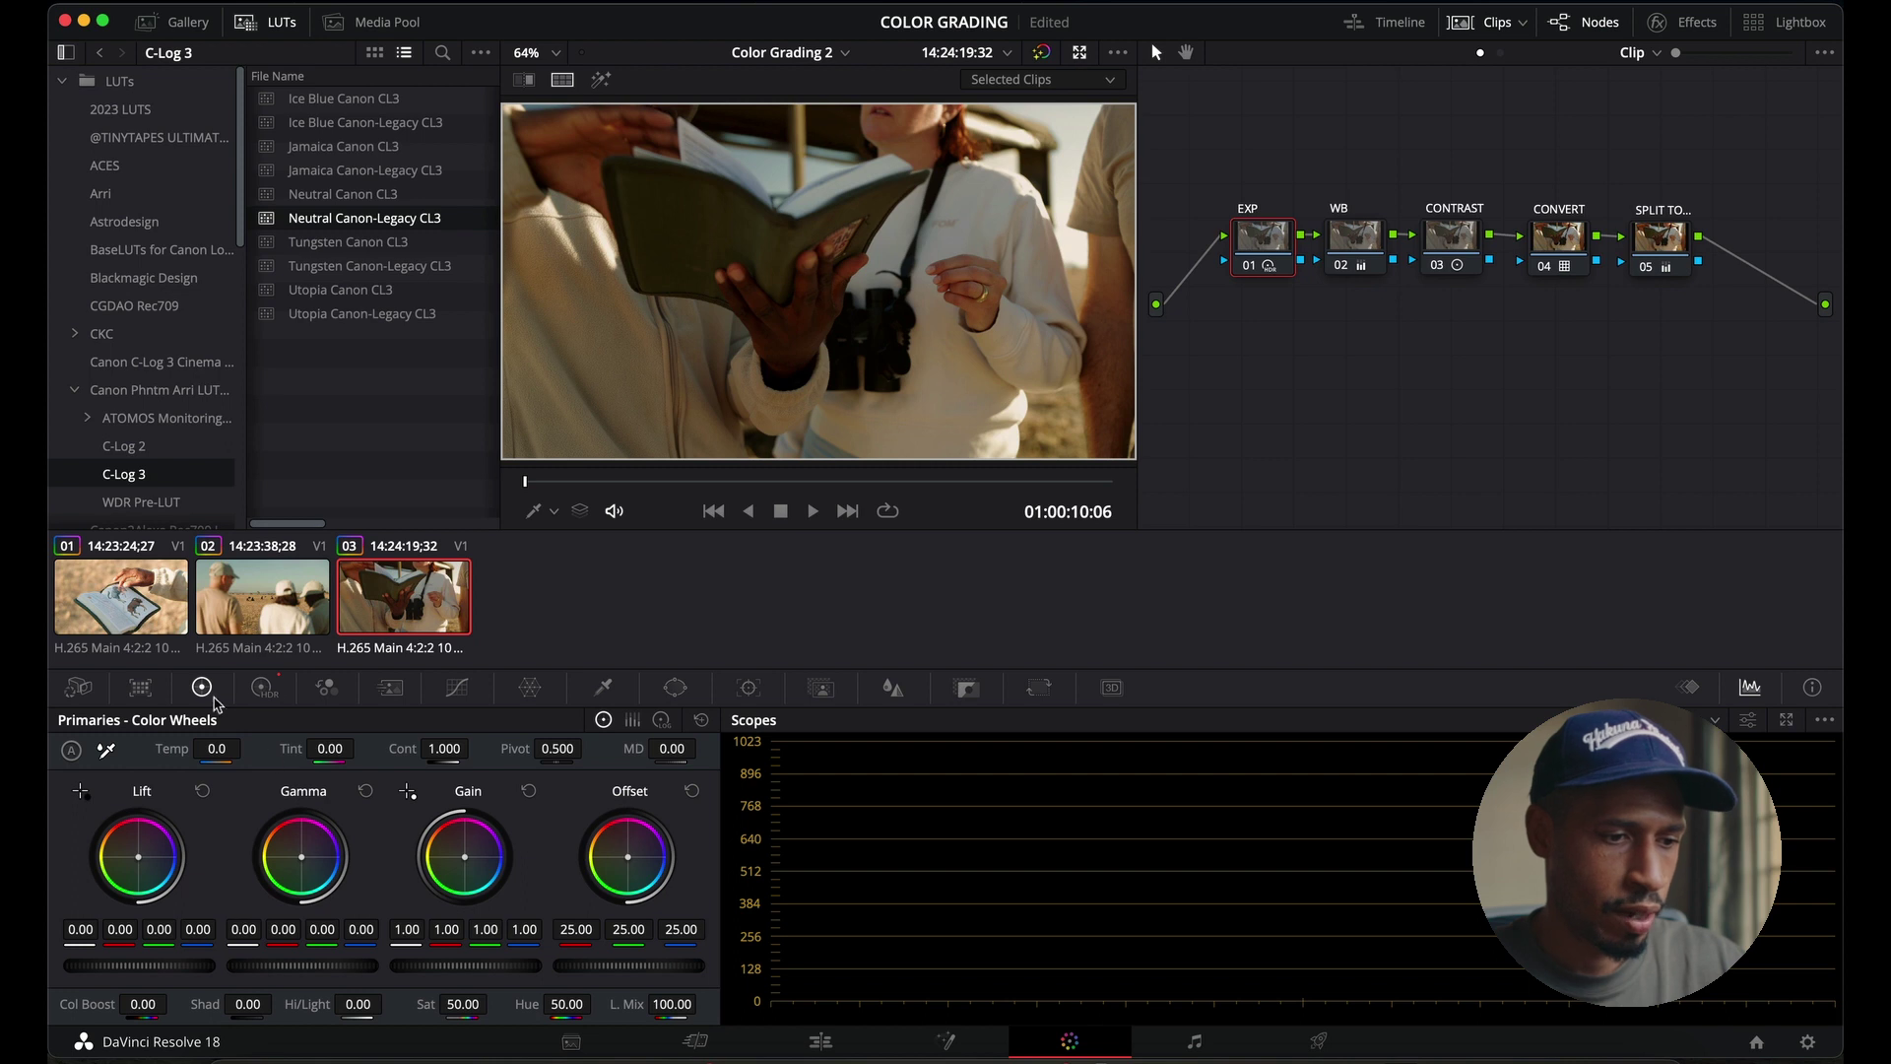
{"action": "left_click", "coordinate": [263, 688]}
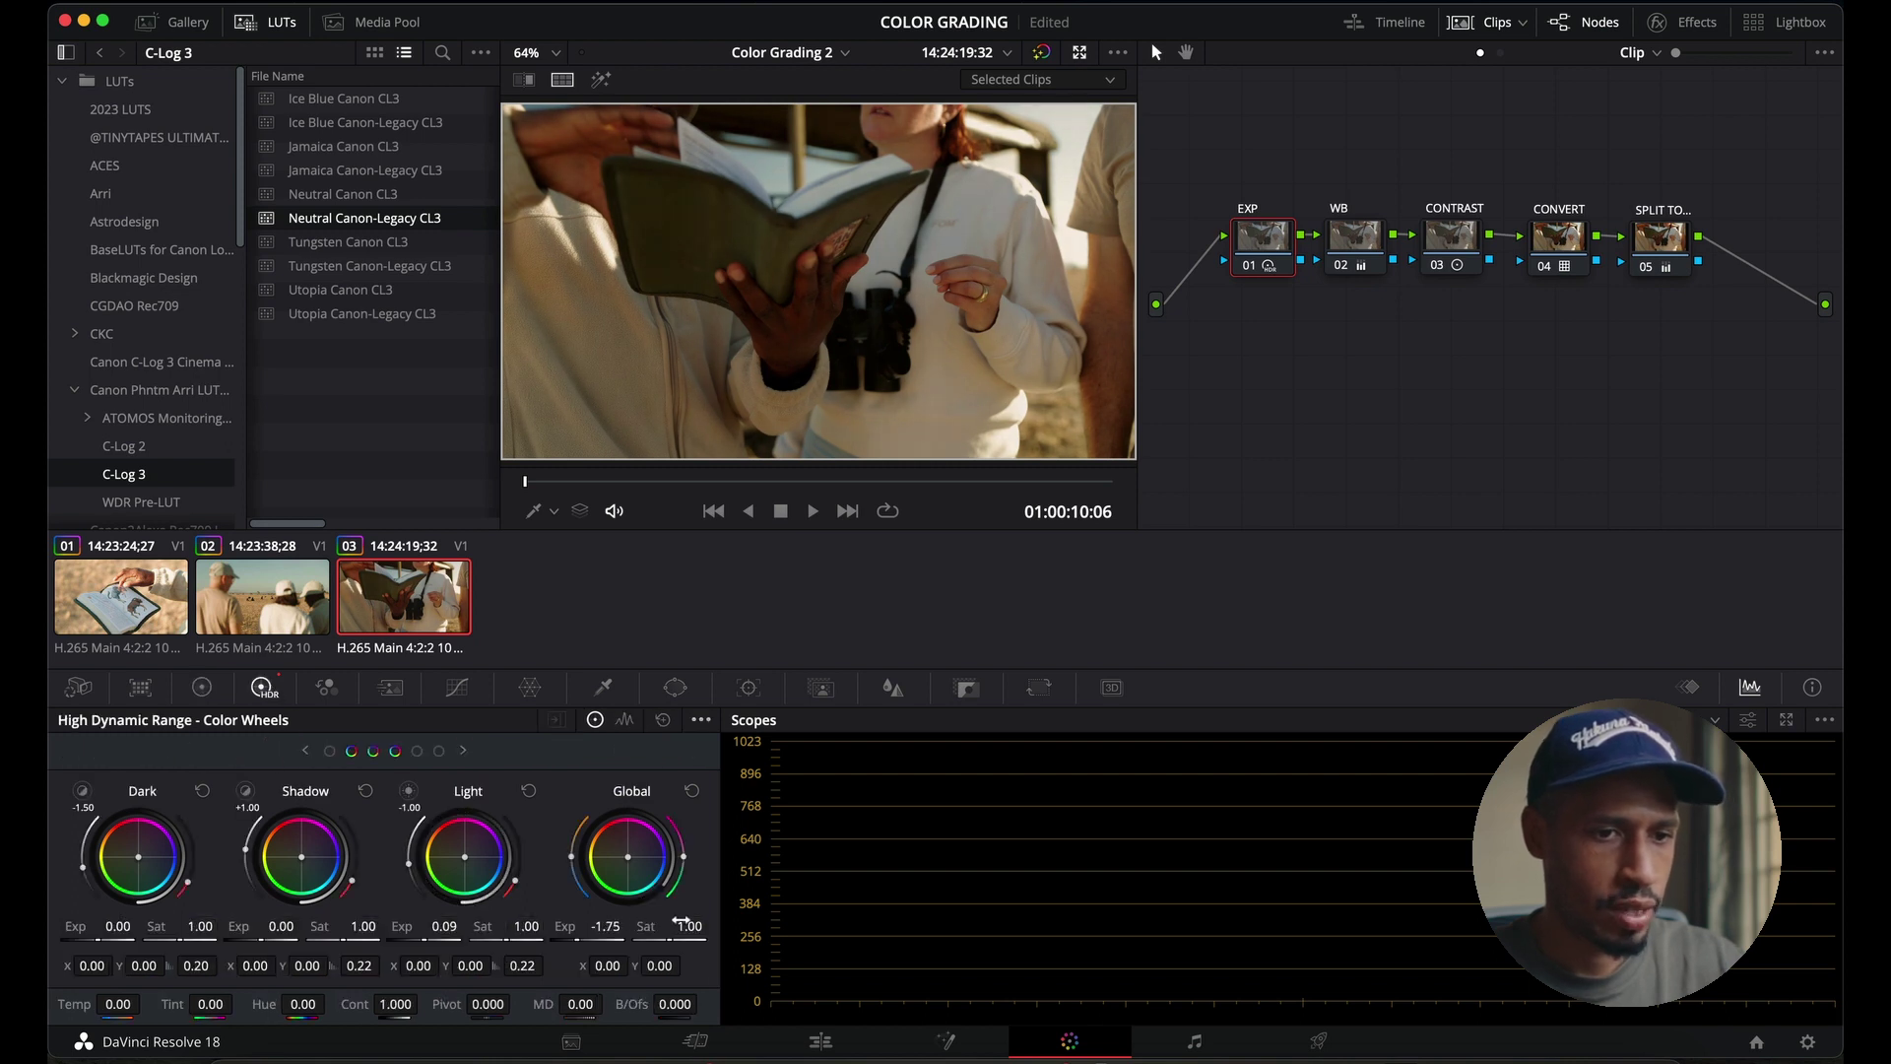
{"action": "left_click_drag", "start_coordinate": [682, 924], "coordinate": [736, 919]}
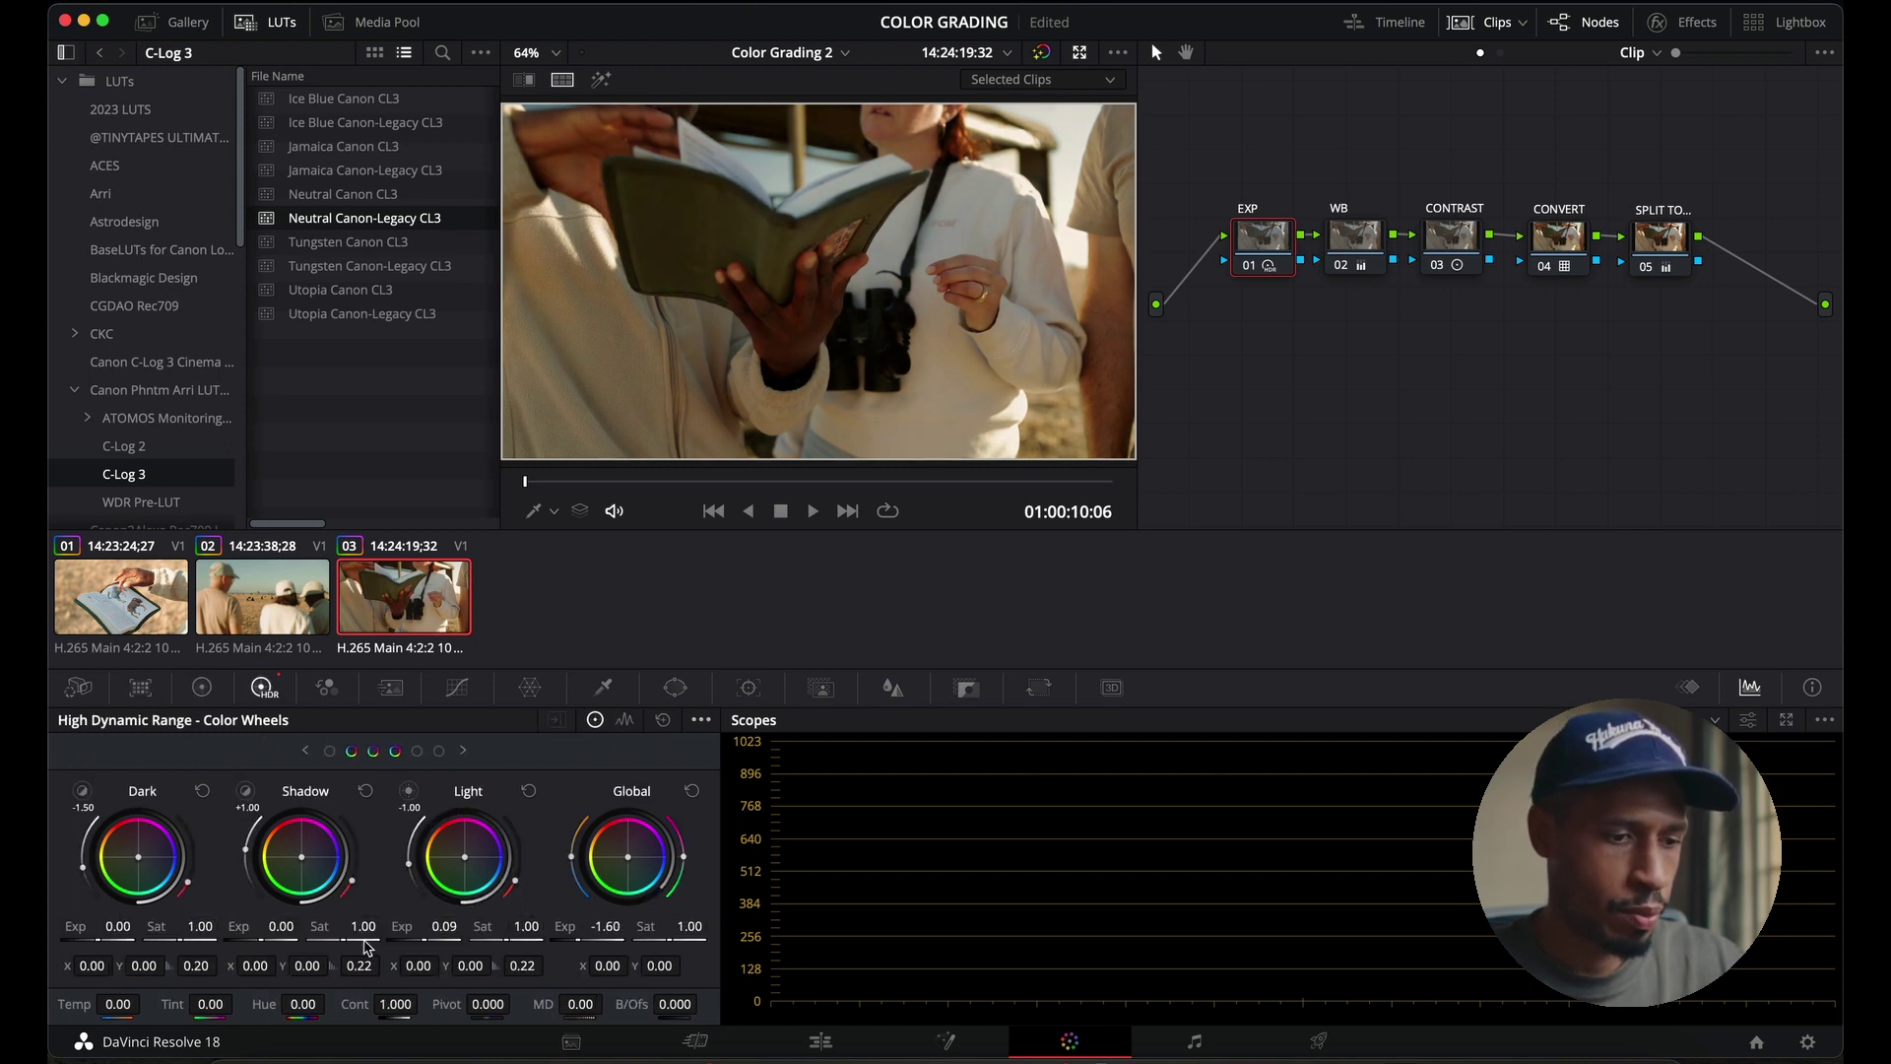
{"action": "left_click_drag", "start_coordinate": [275, 926], "coordinate": [453, 929]}
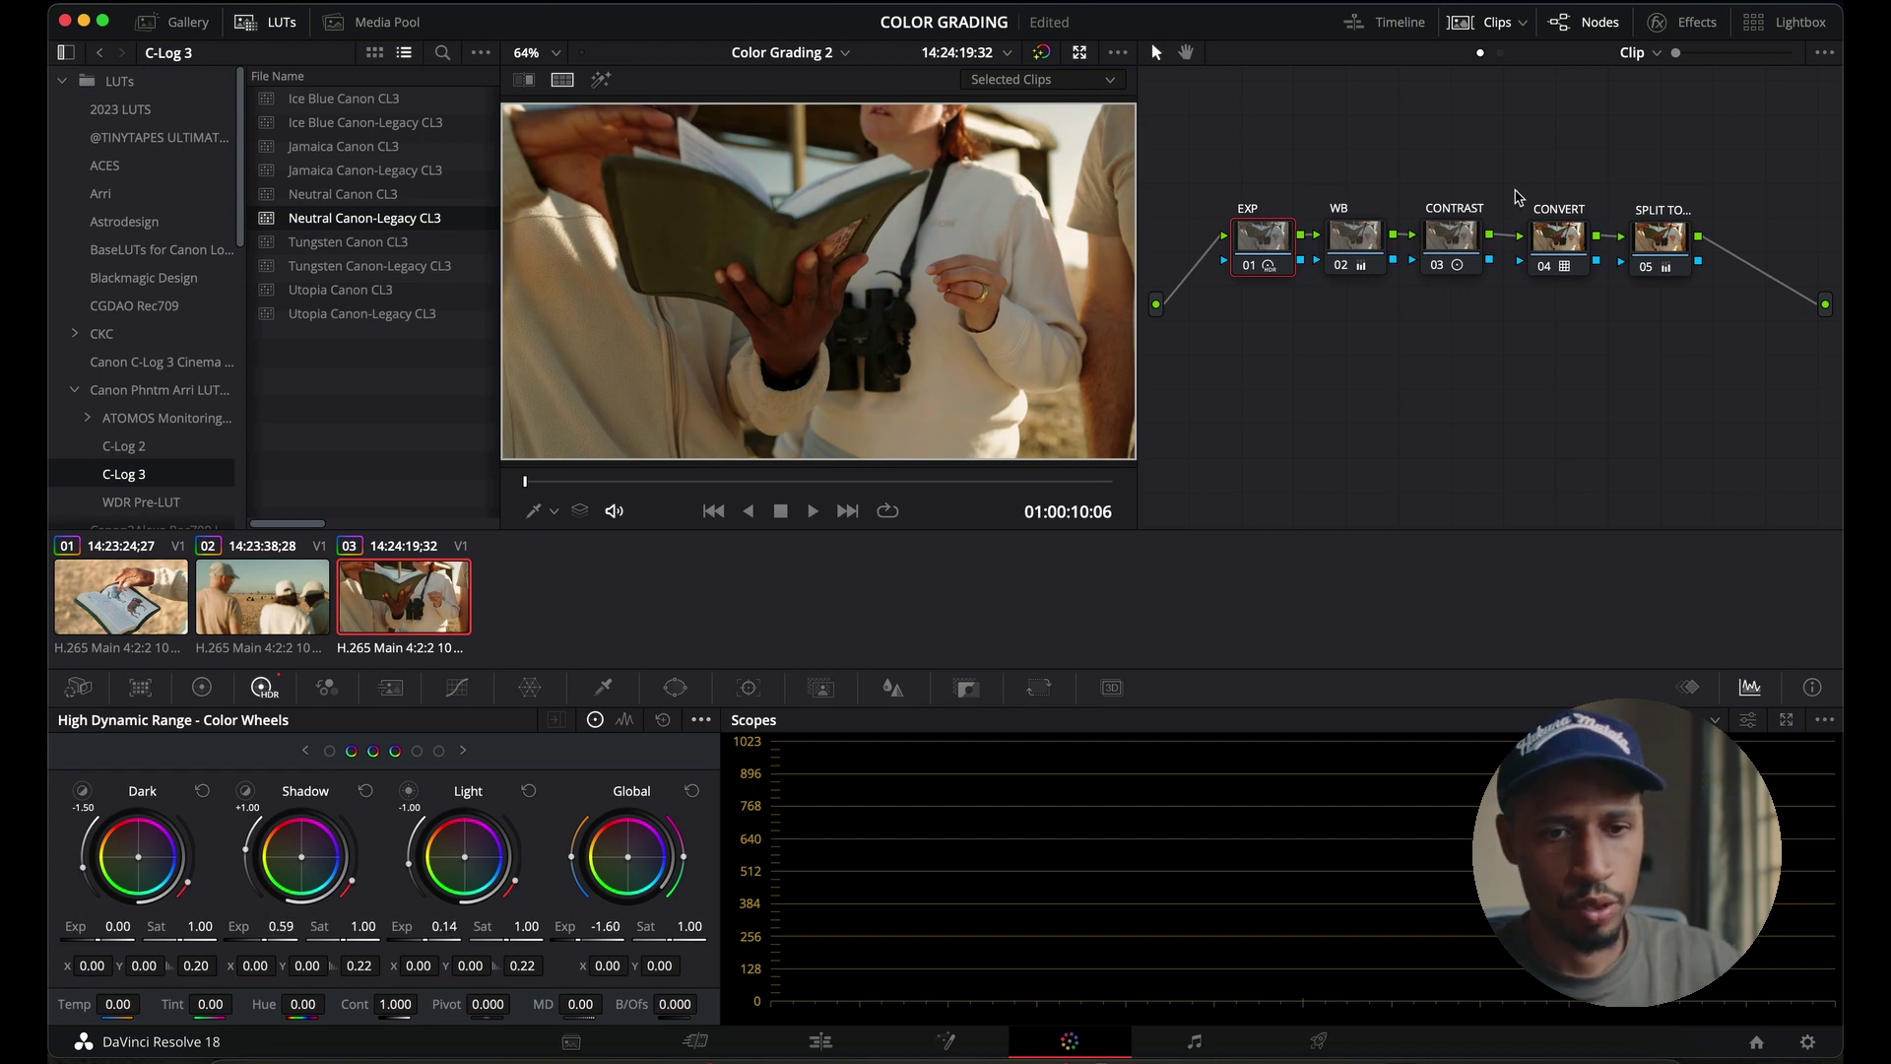
- Compare clip 03 with and without the CONTRAST node, leaving it disabled
{"action": "left_click", "coordinate": [1445, 240]}
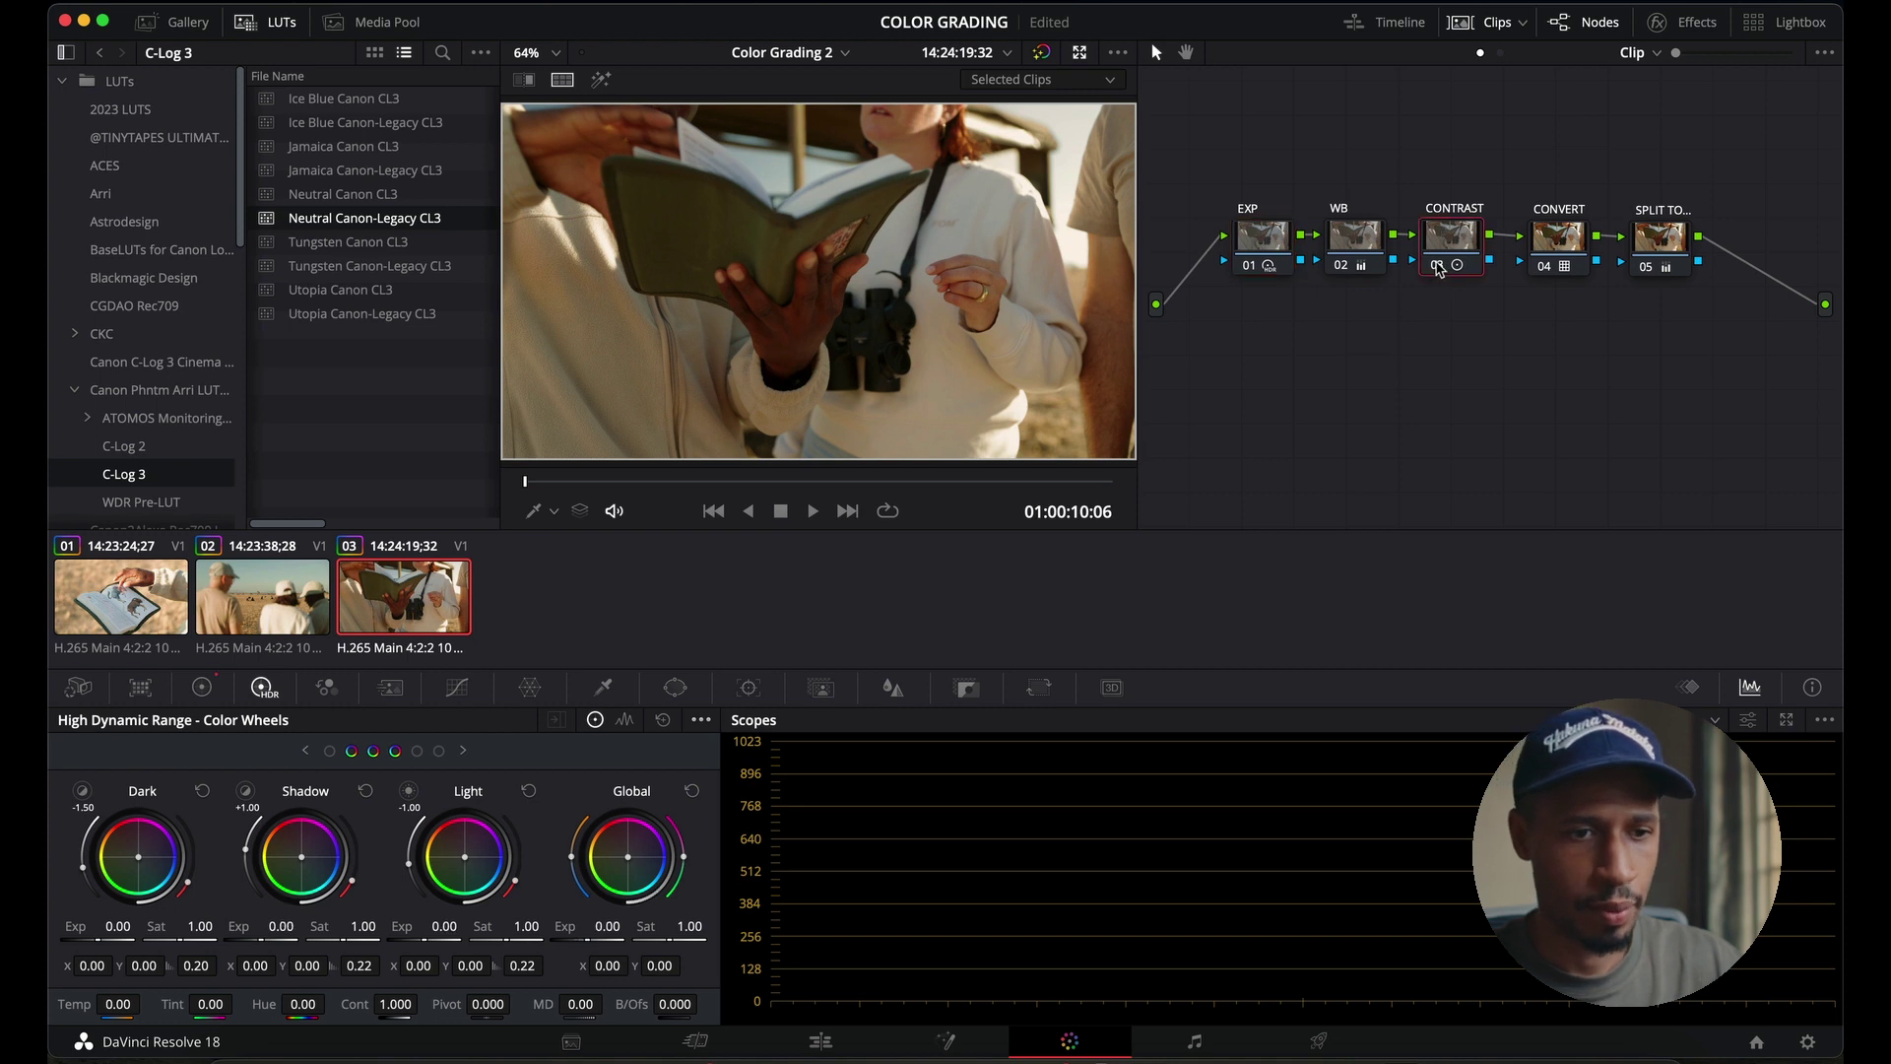
{"action": "left_click", "coordinate": [1439, 266]}
{"action": "left_click", "coordinate": [1439, 266]}
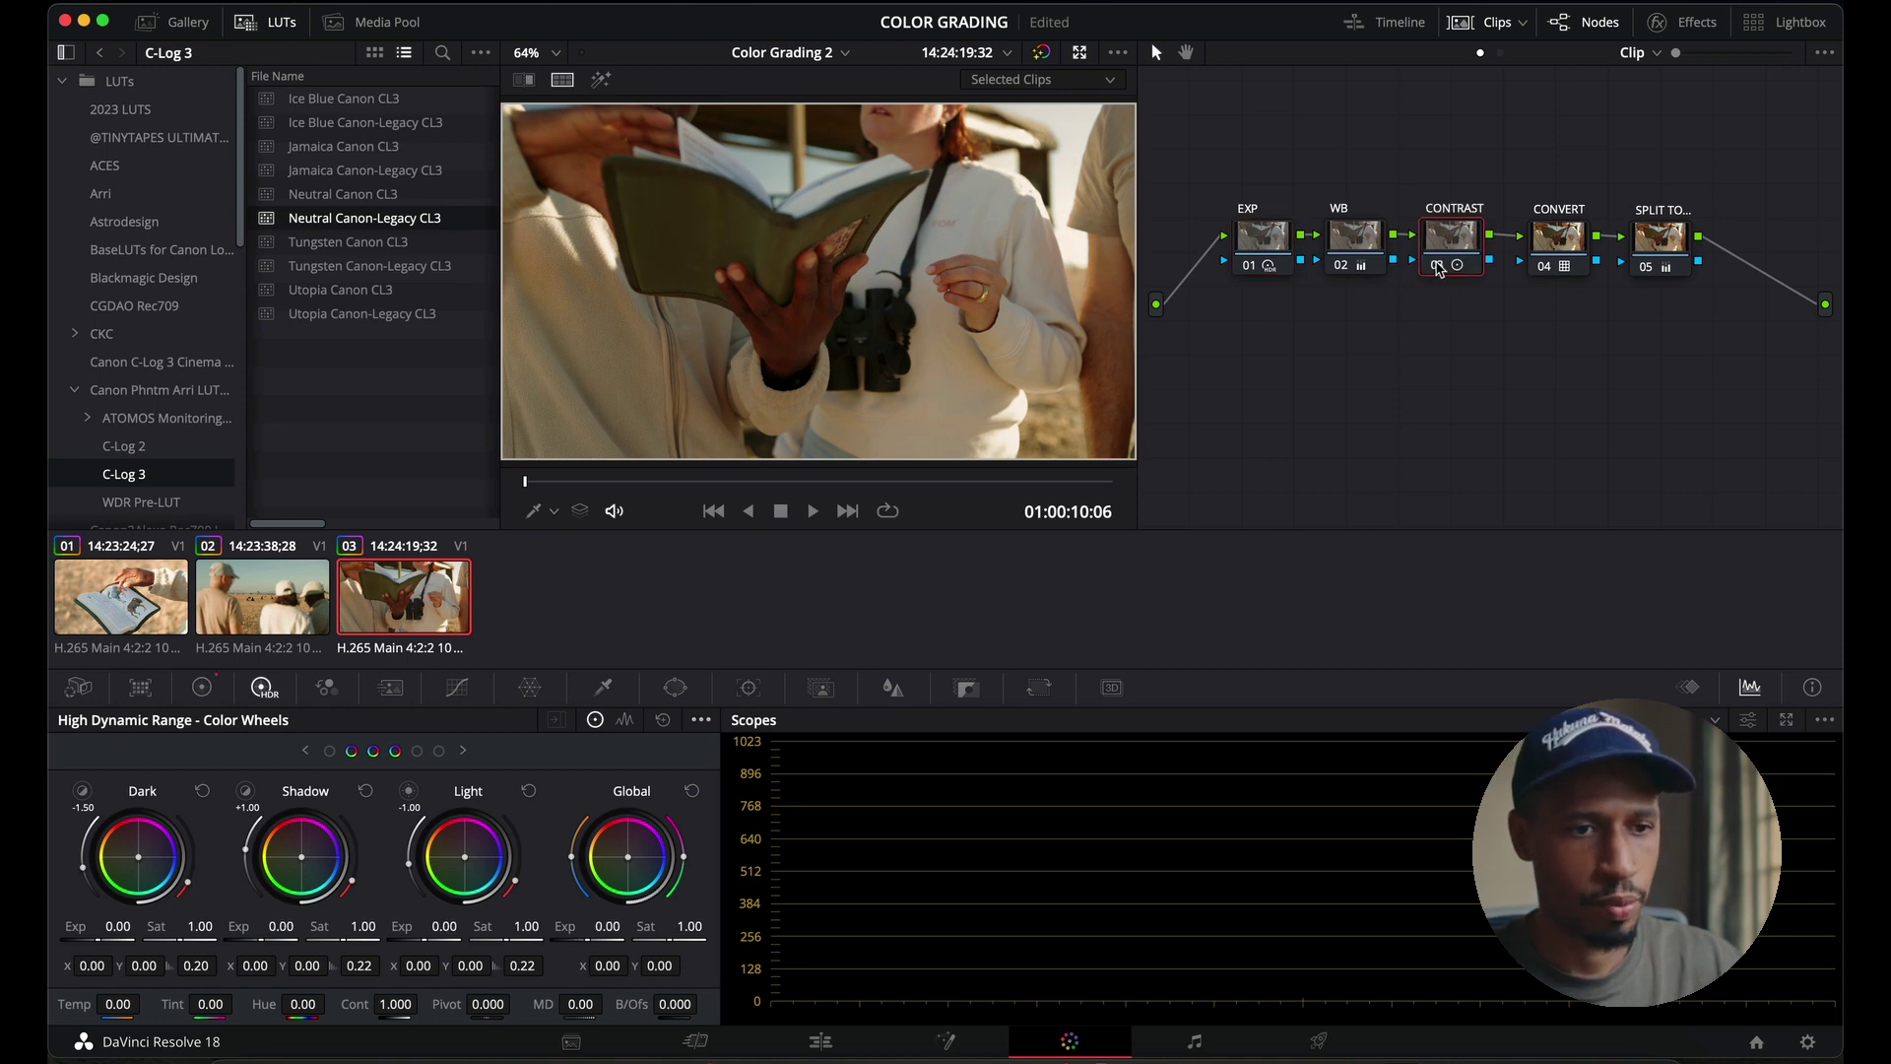
{"action": "left_click", "coordinate": [1438, 266]}
{"action": "left_click", "coordinate": [1438, 266]}
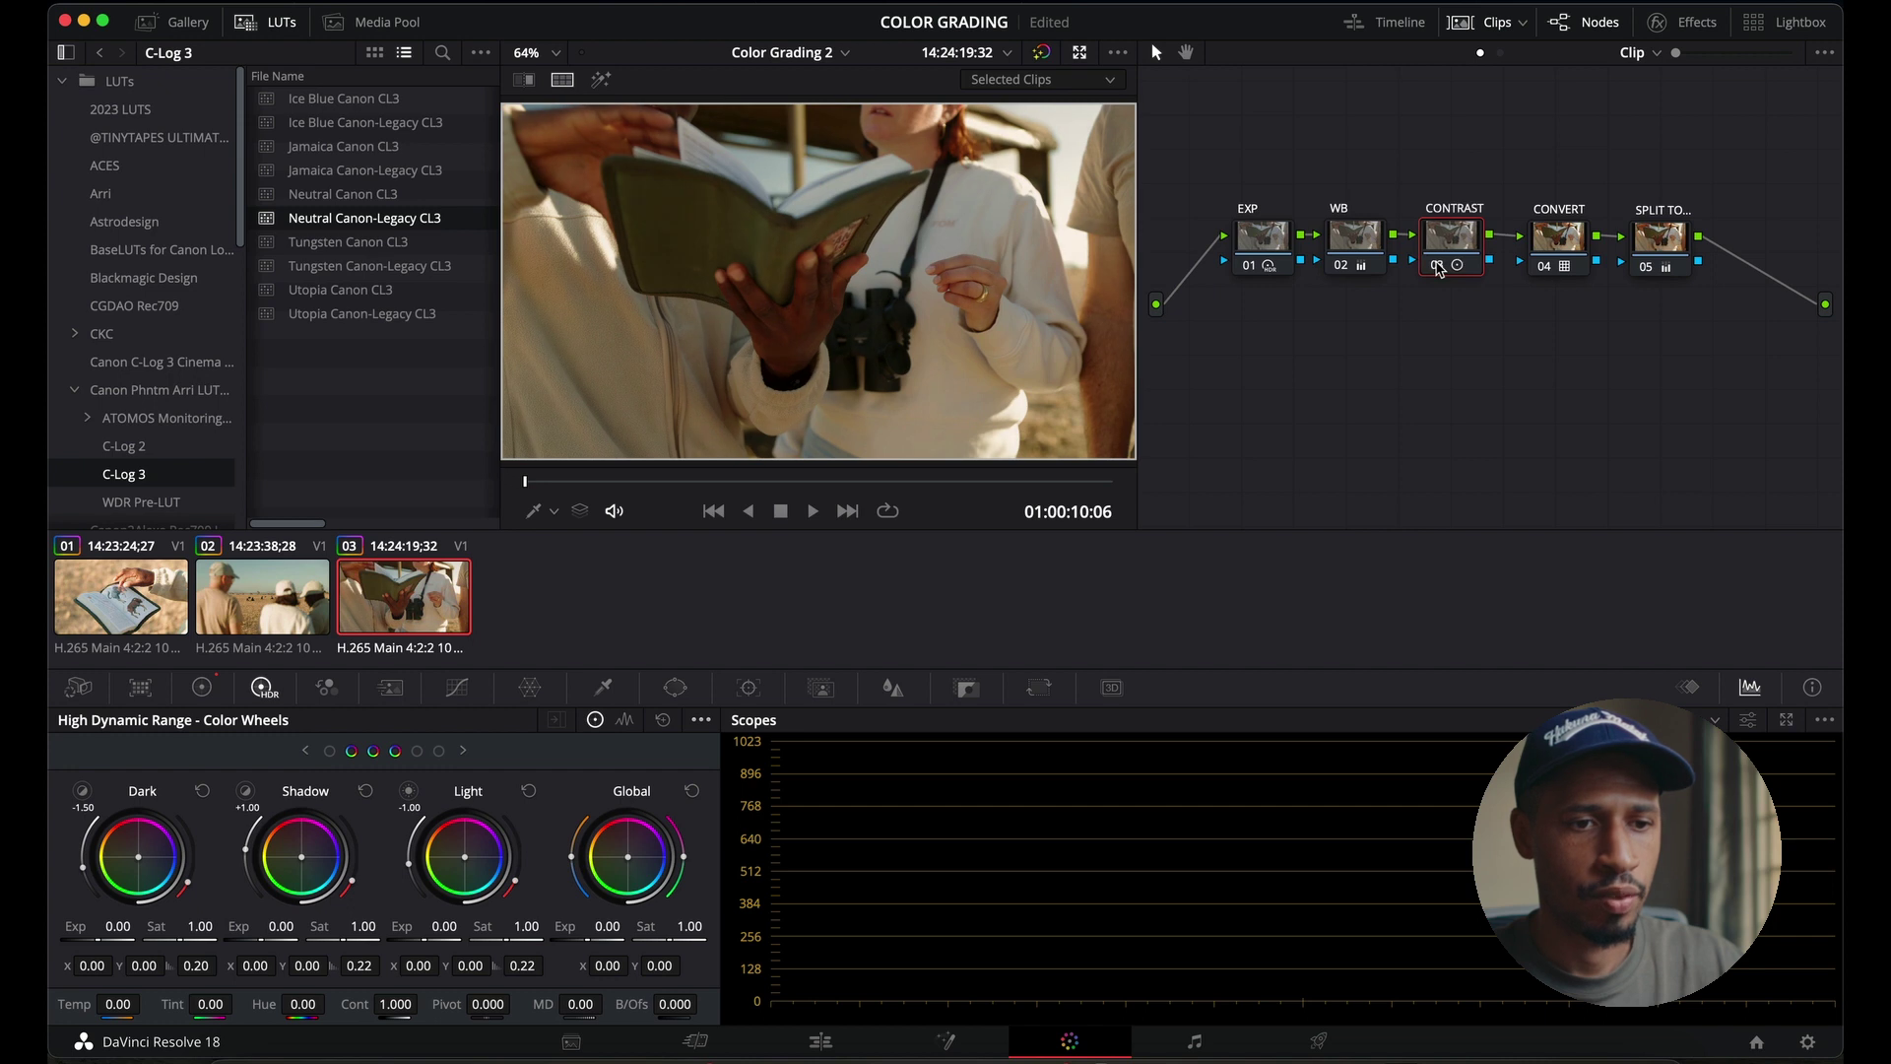
{"action": "left_click", "coordinate": [1438, 266]}
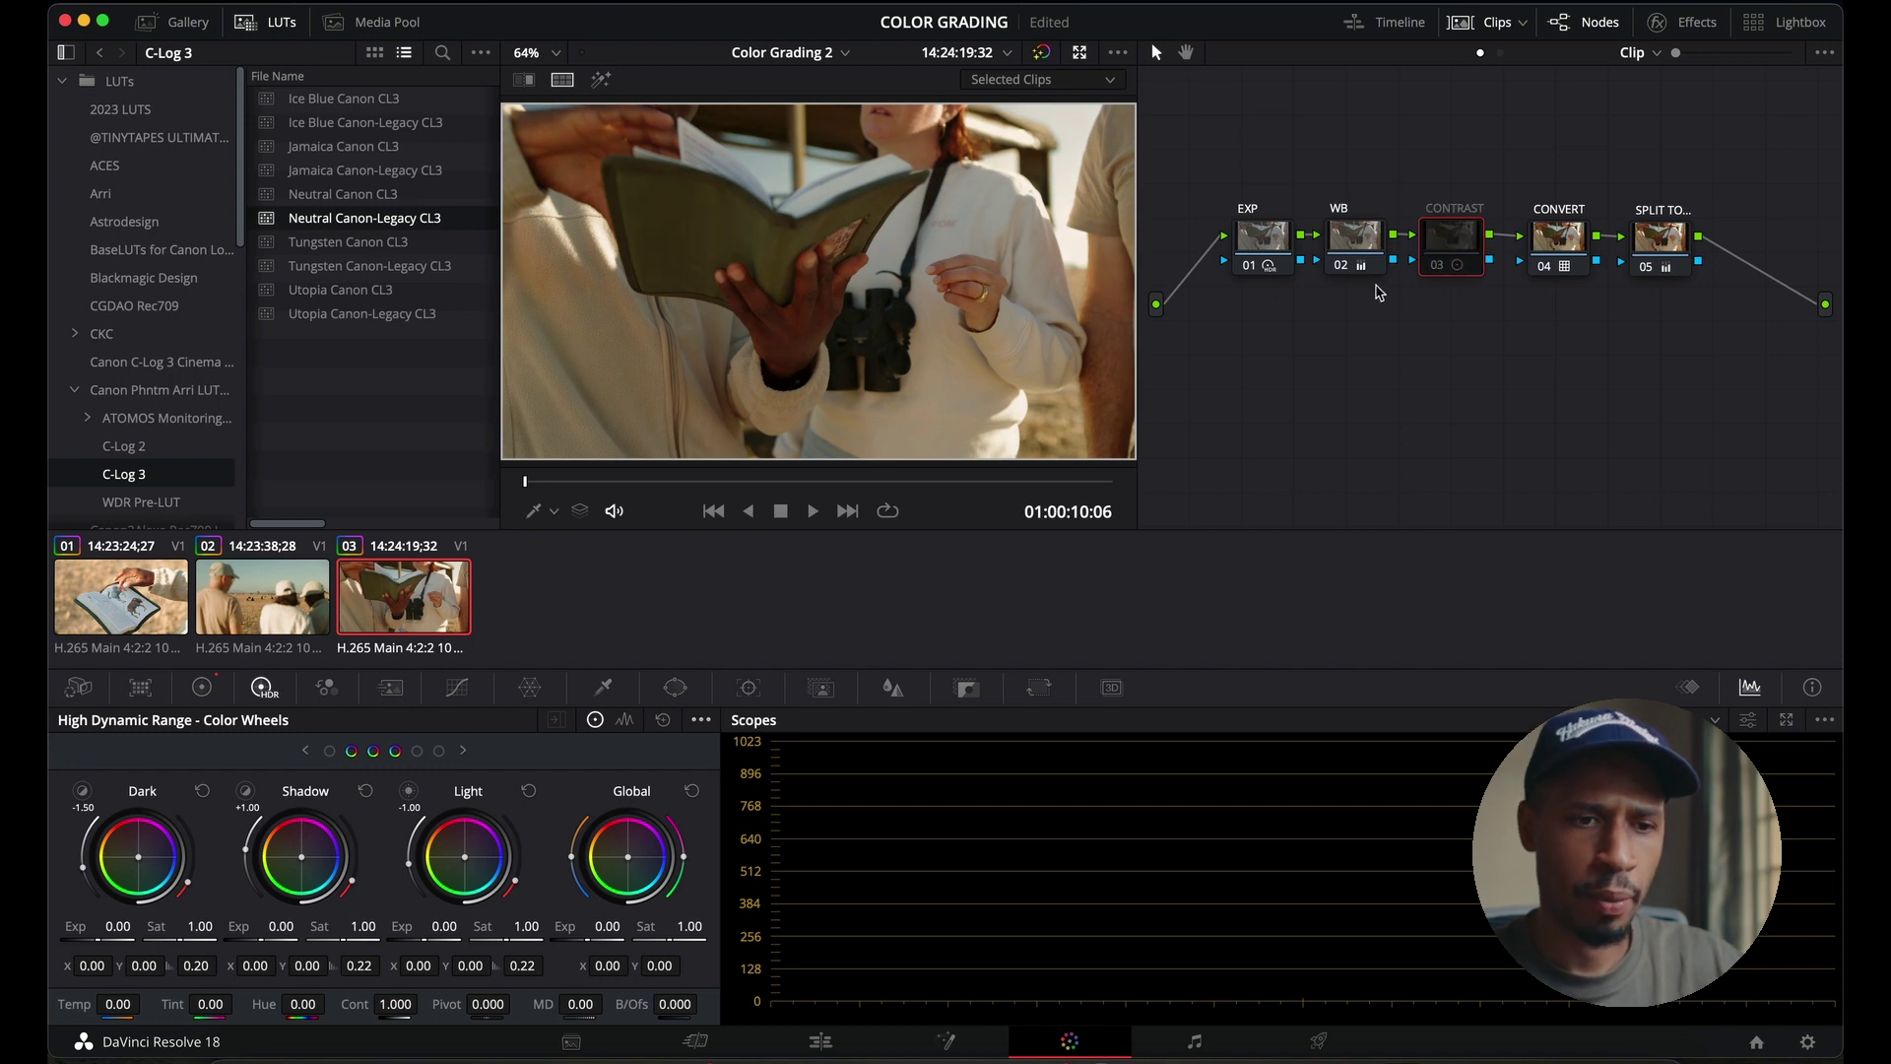
- Cool the WB node to Temp 90.0, compare against the ungraded clip, and view all three clips
{"action": "left_click", "coordinate": [1379, 253]}
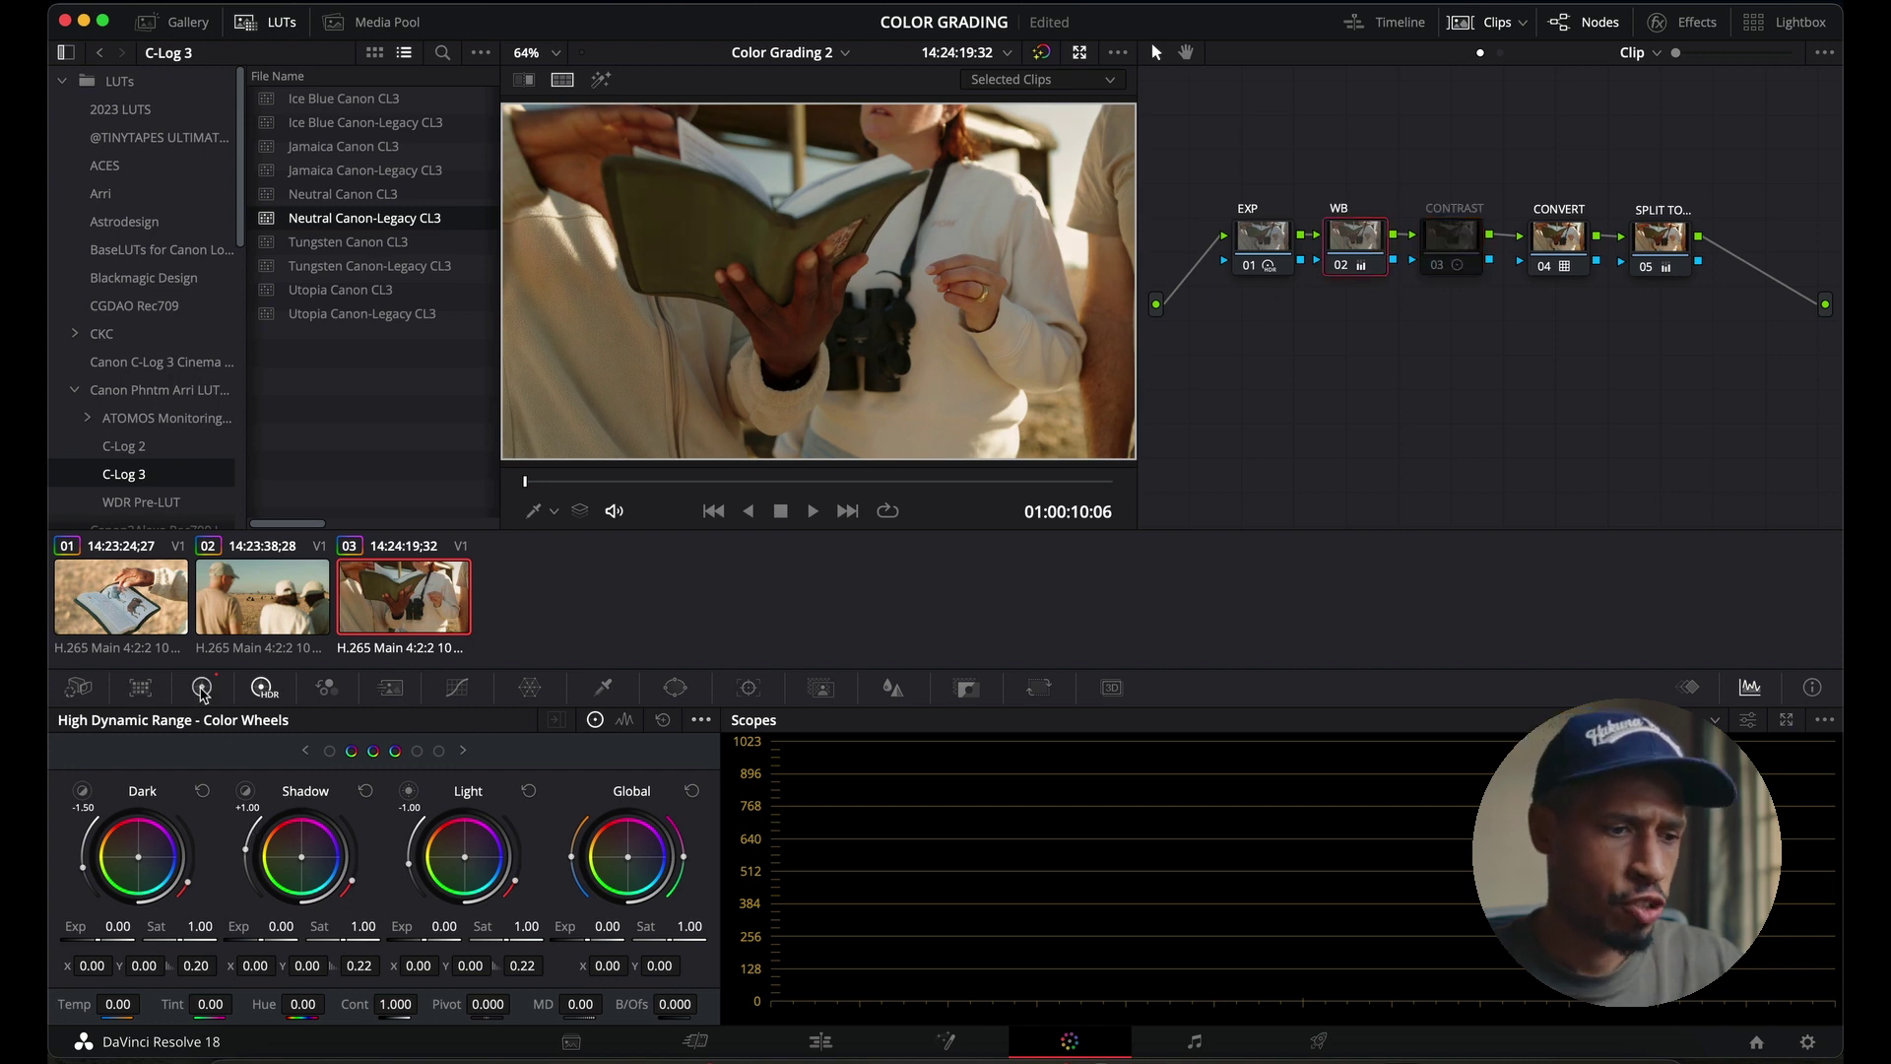
{"action": "left_click", "coordinate": [202, 687]}
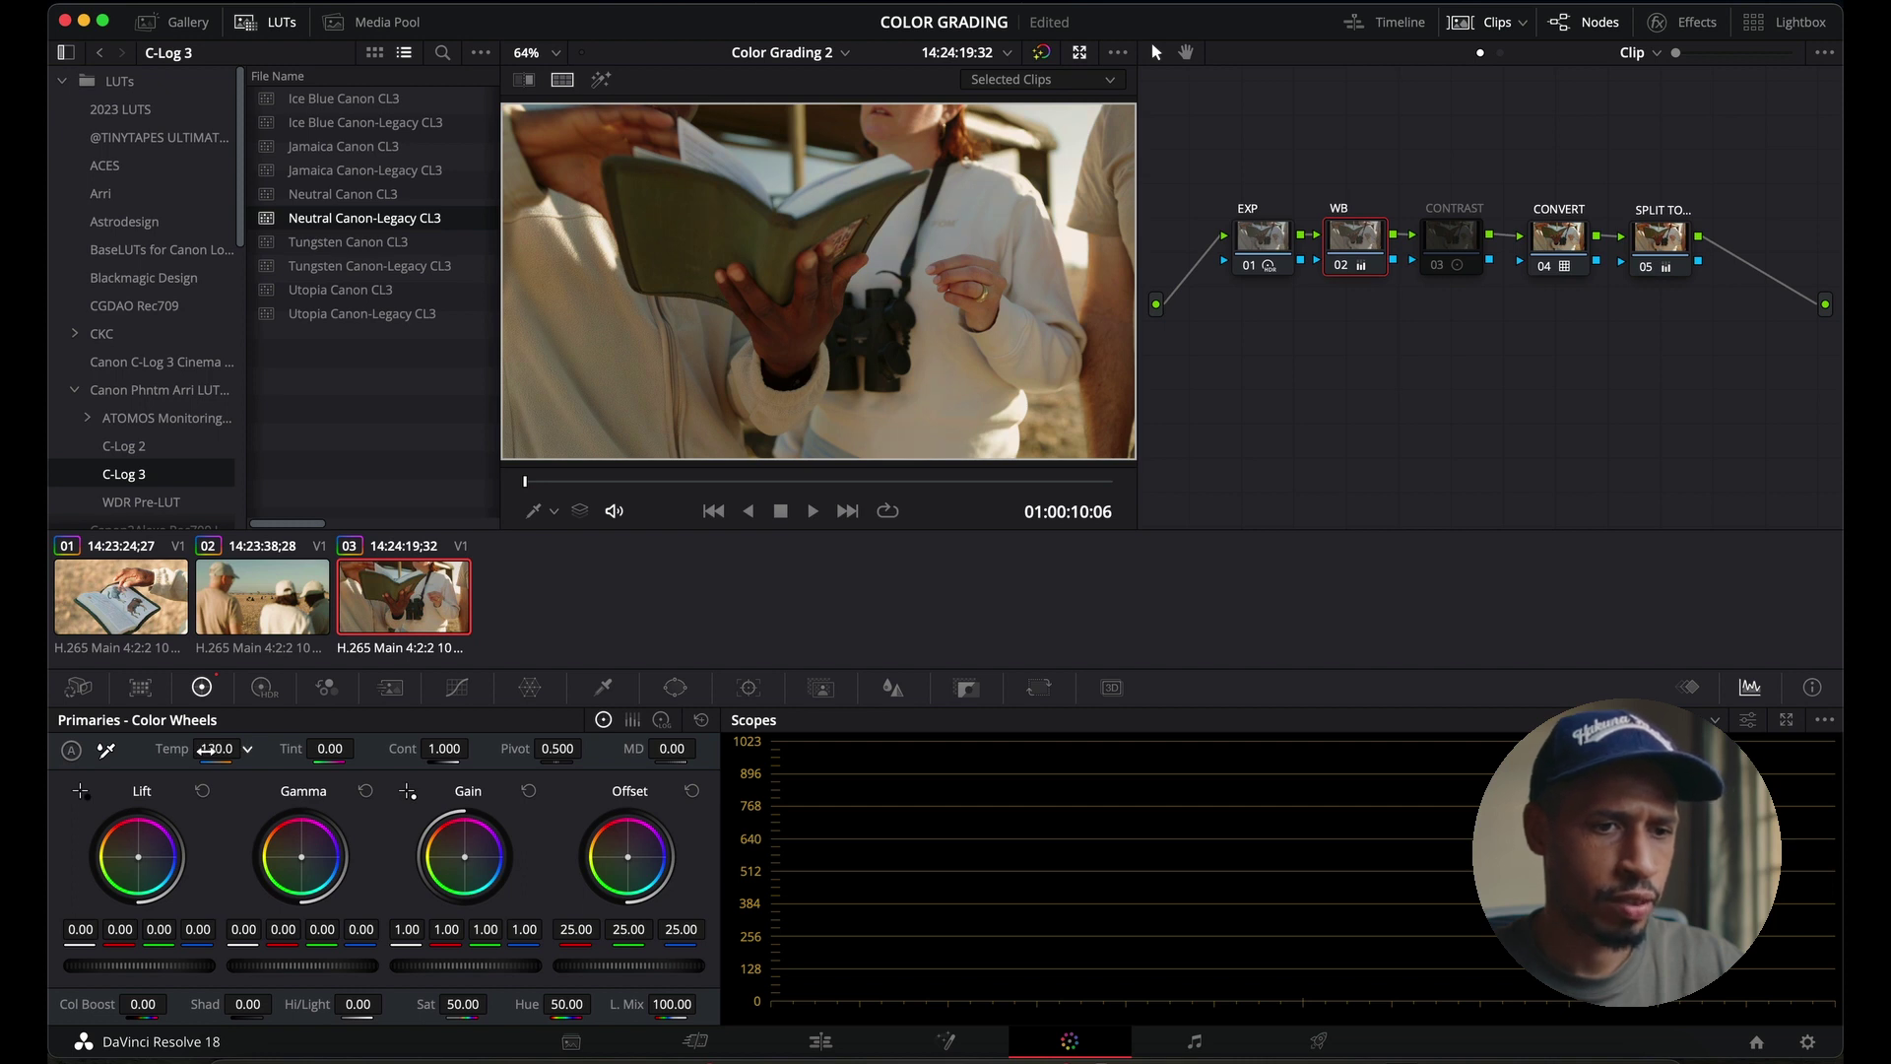
{"action": "left_click_drag", "start_coordinate": [202, 749], "coordinate": [193, 749]}
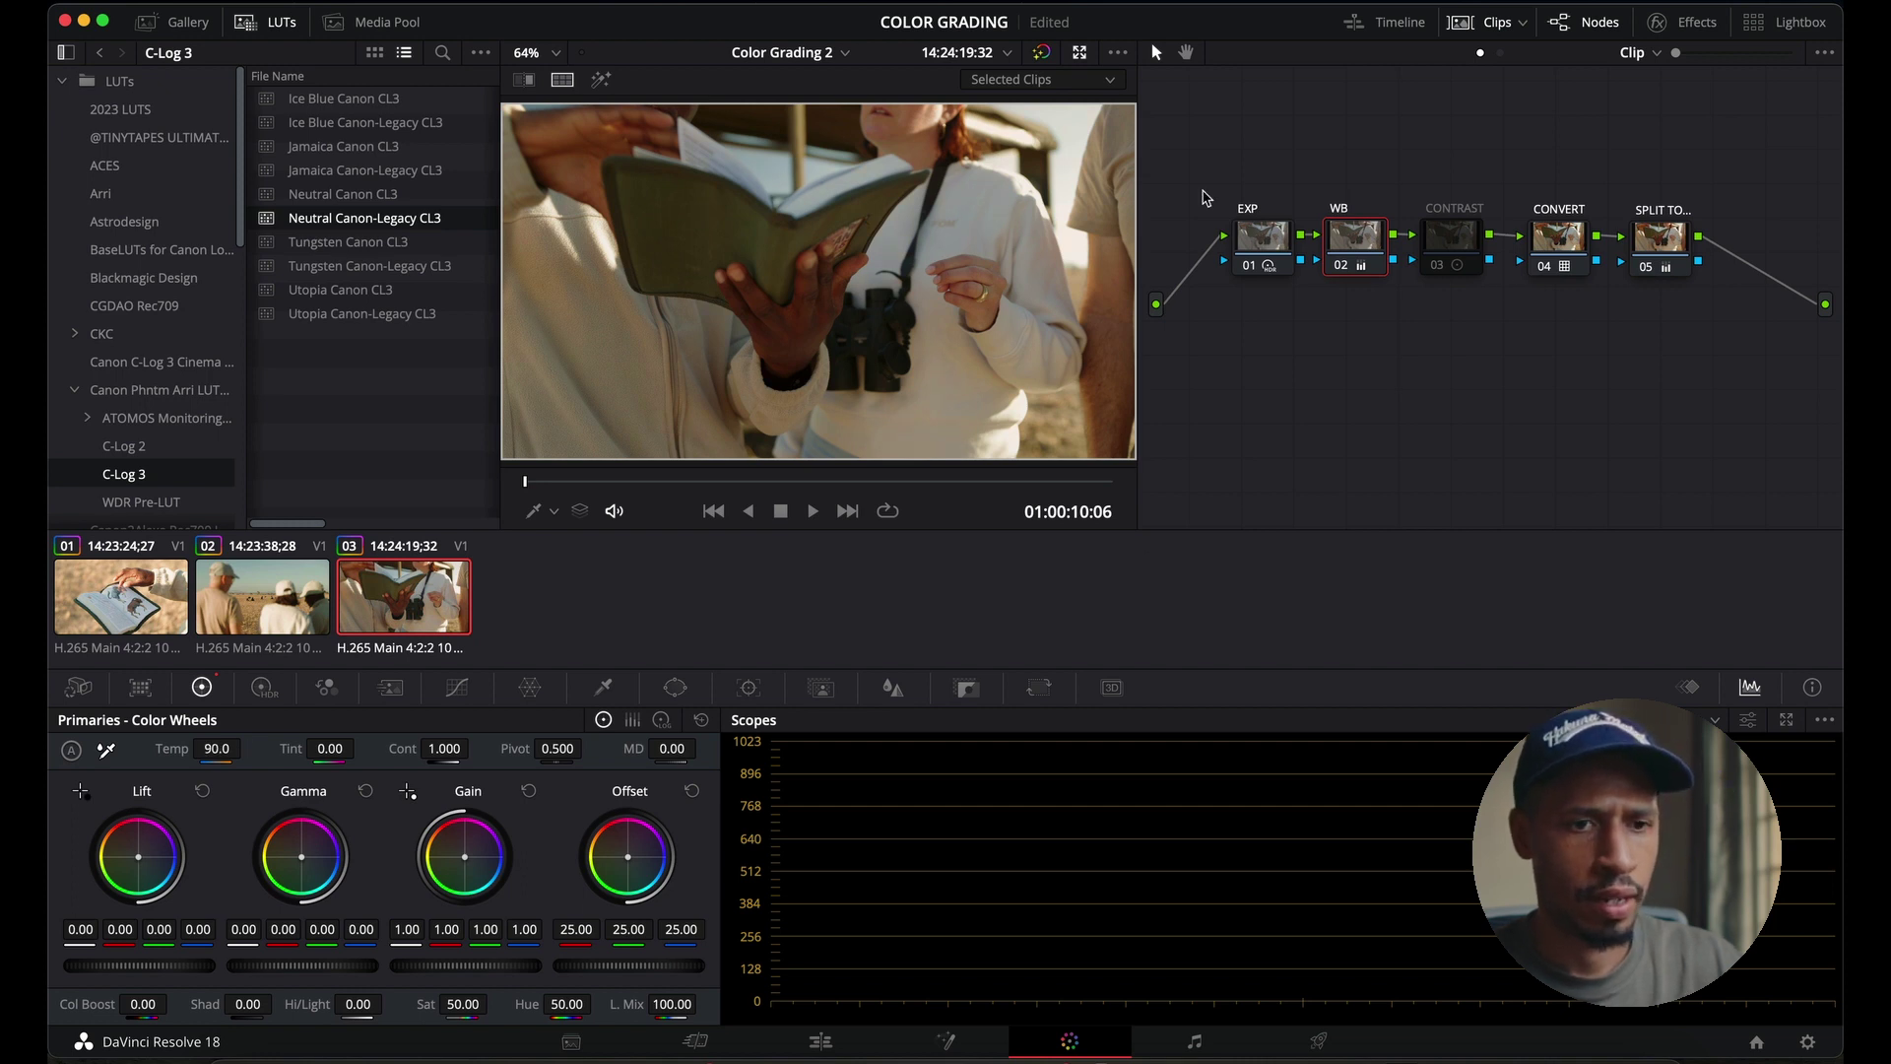
{"action": "left_click", "coordinate": [1041, 55]}
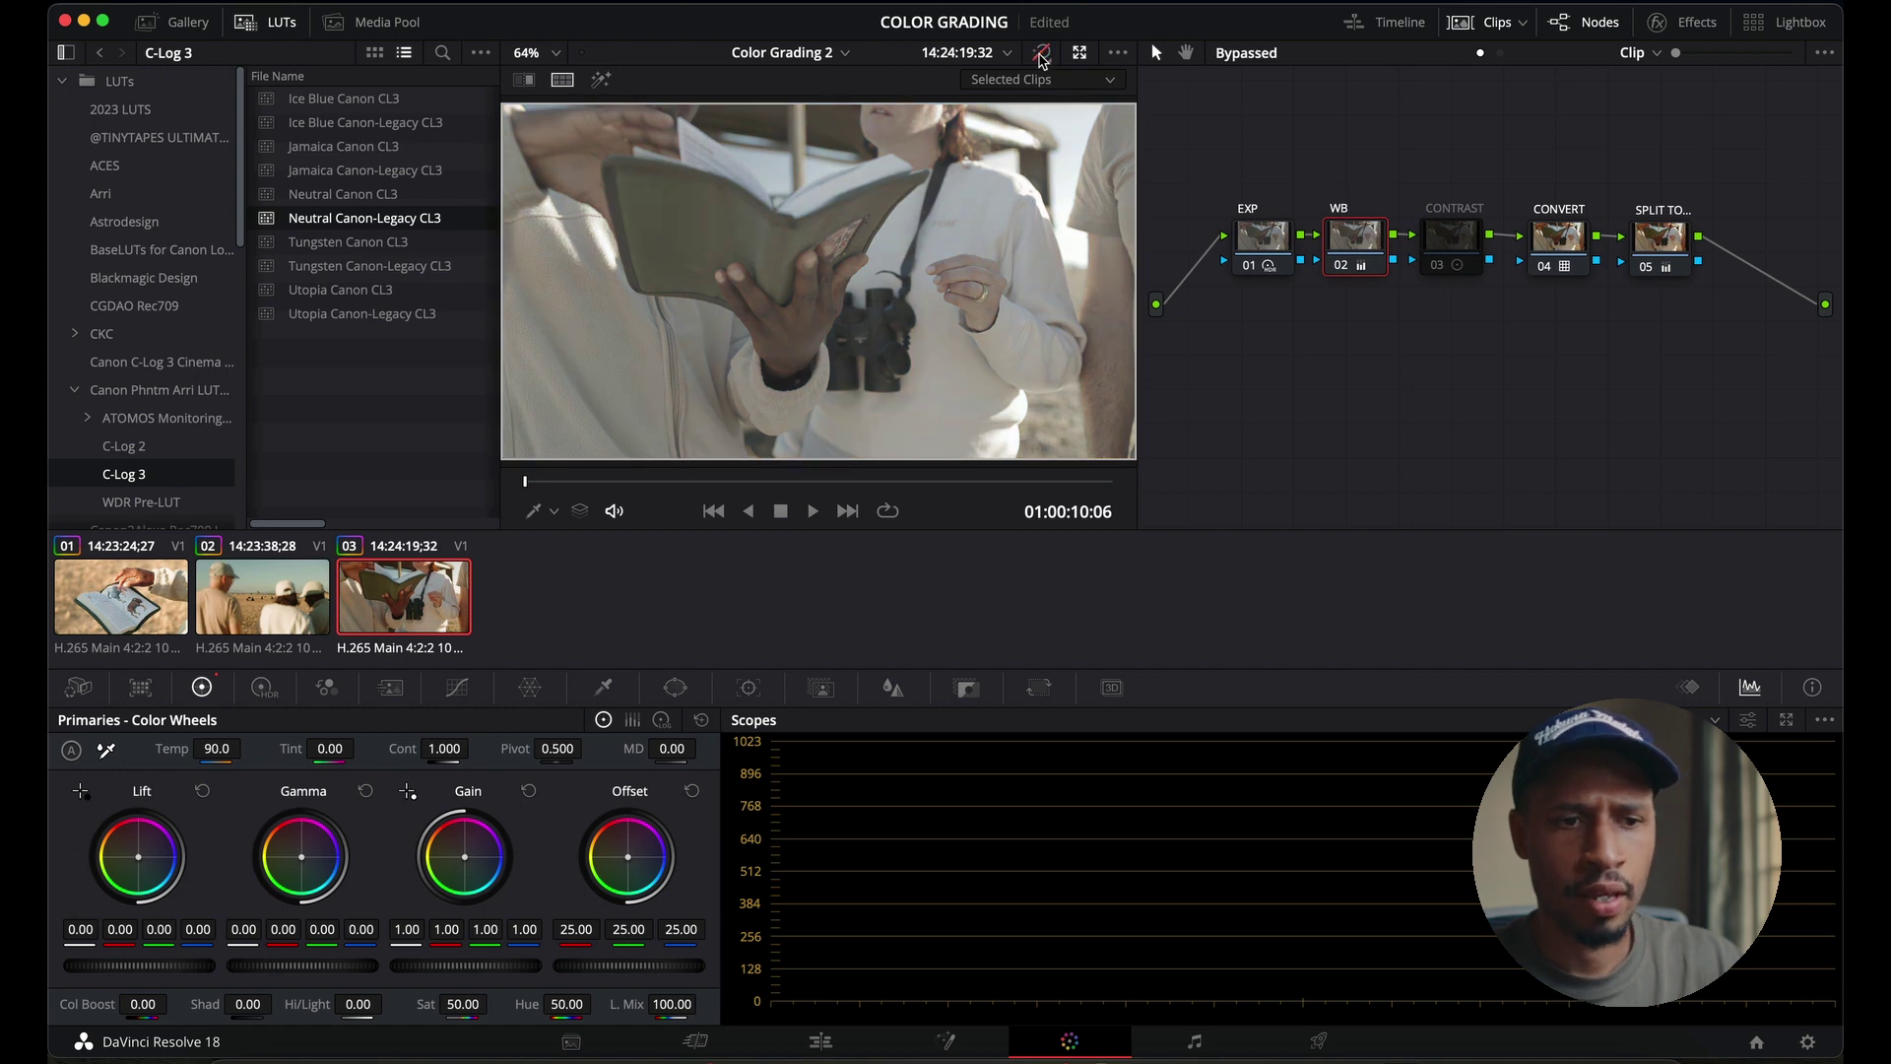
{"action": "left_click", "coordinate": [1042, 56]}
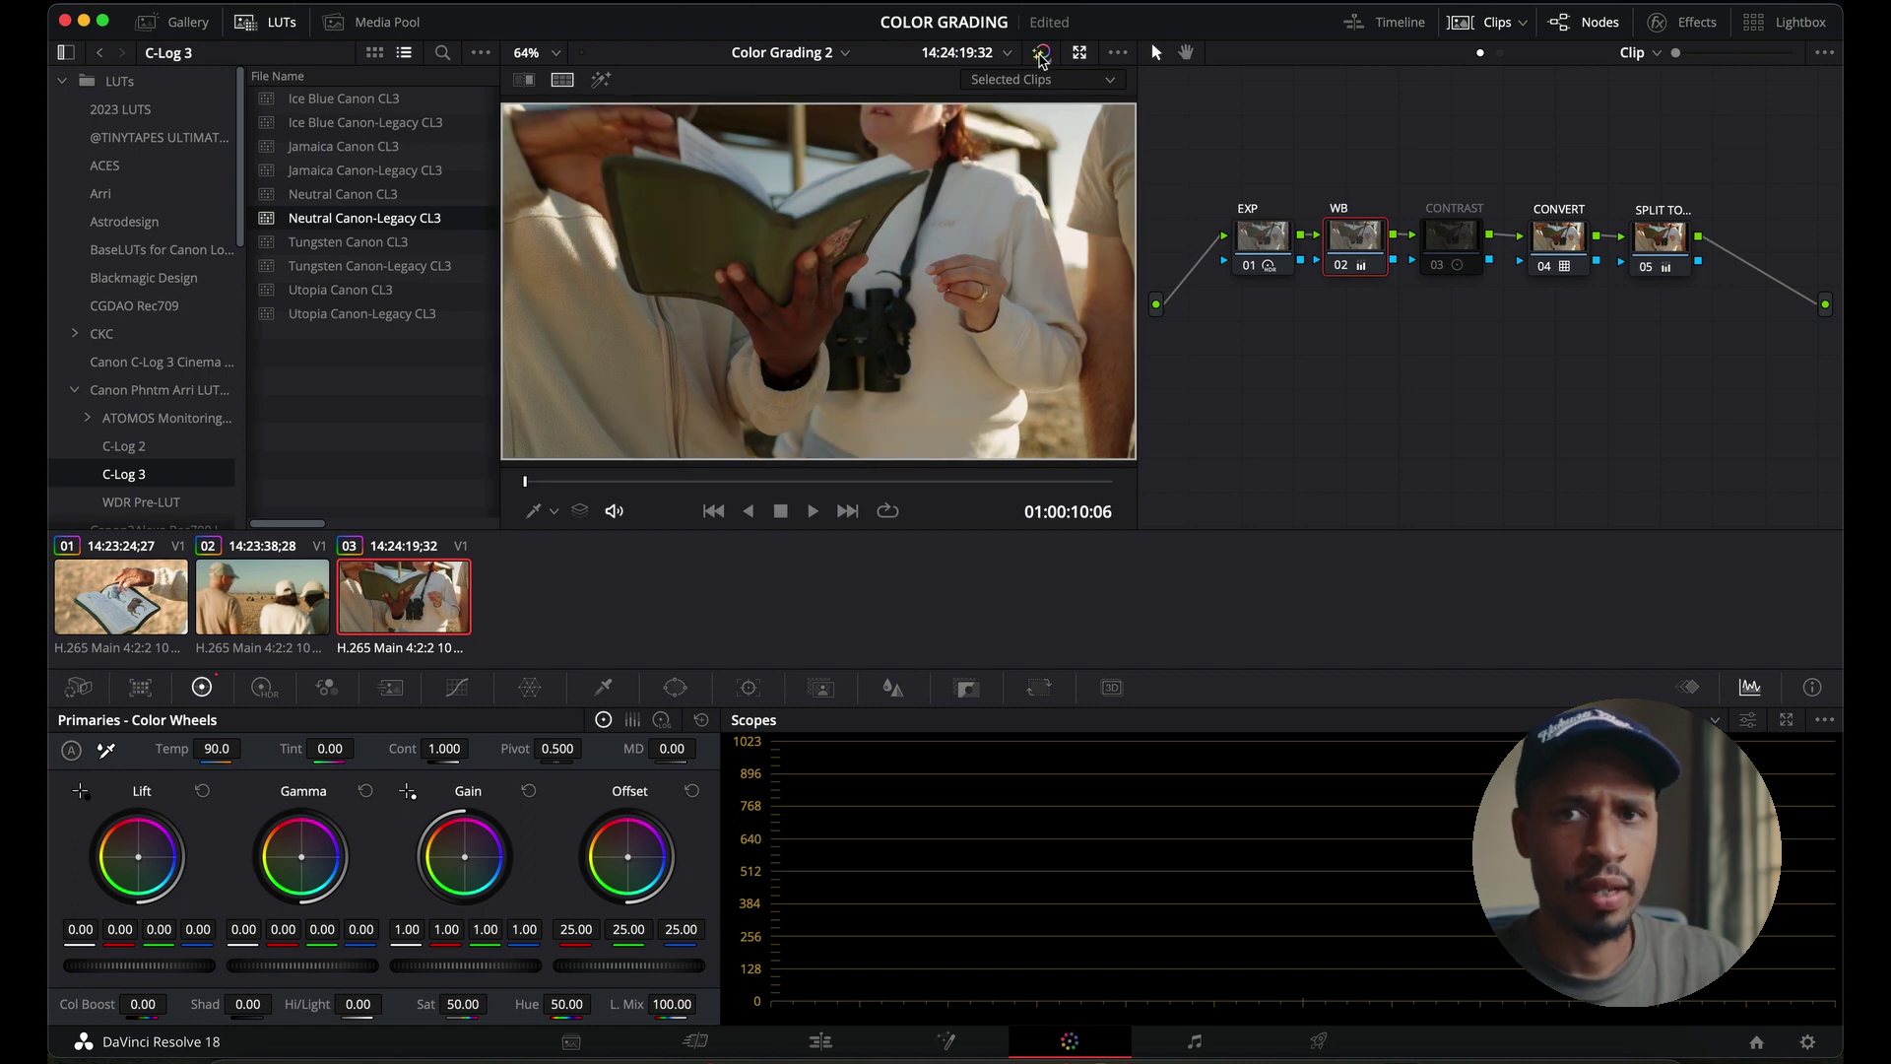
{"action": "left_click", "coordinate": [124, 622], "text": "shift"}
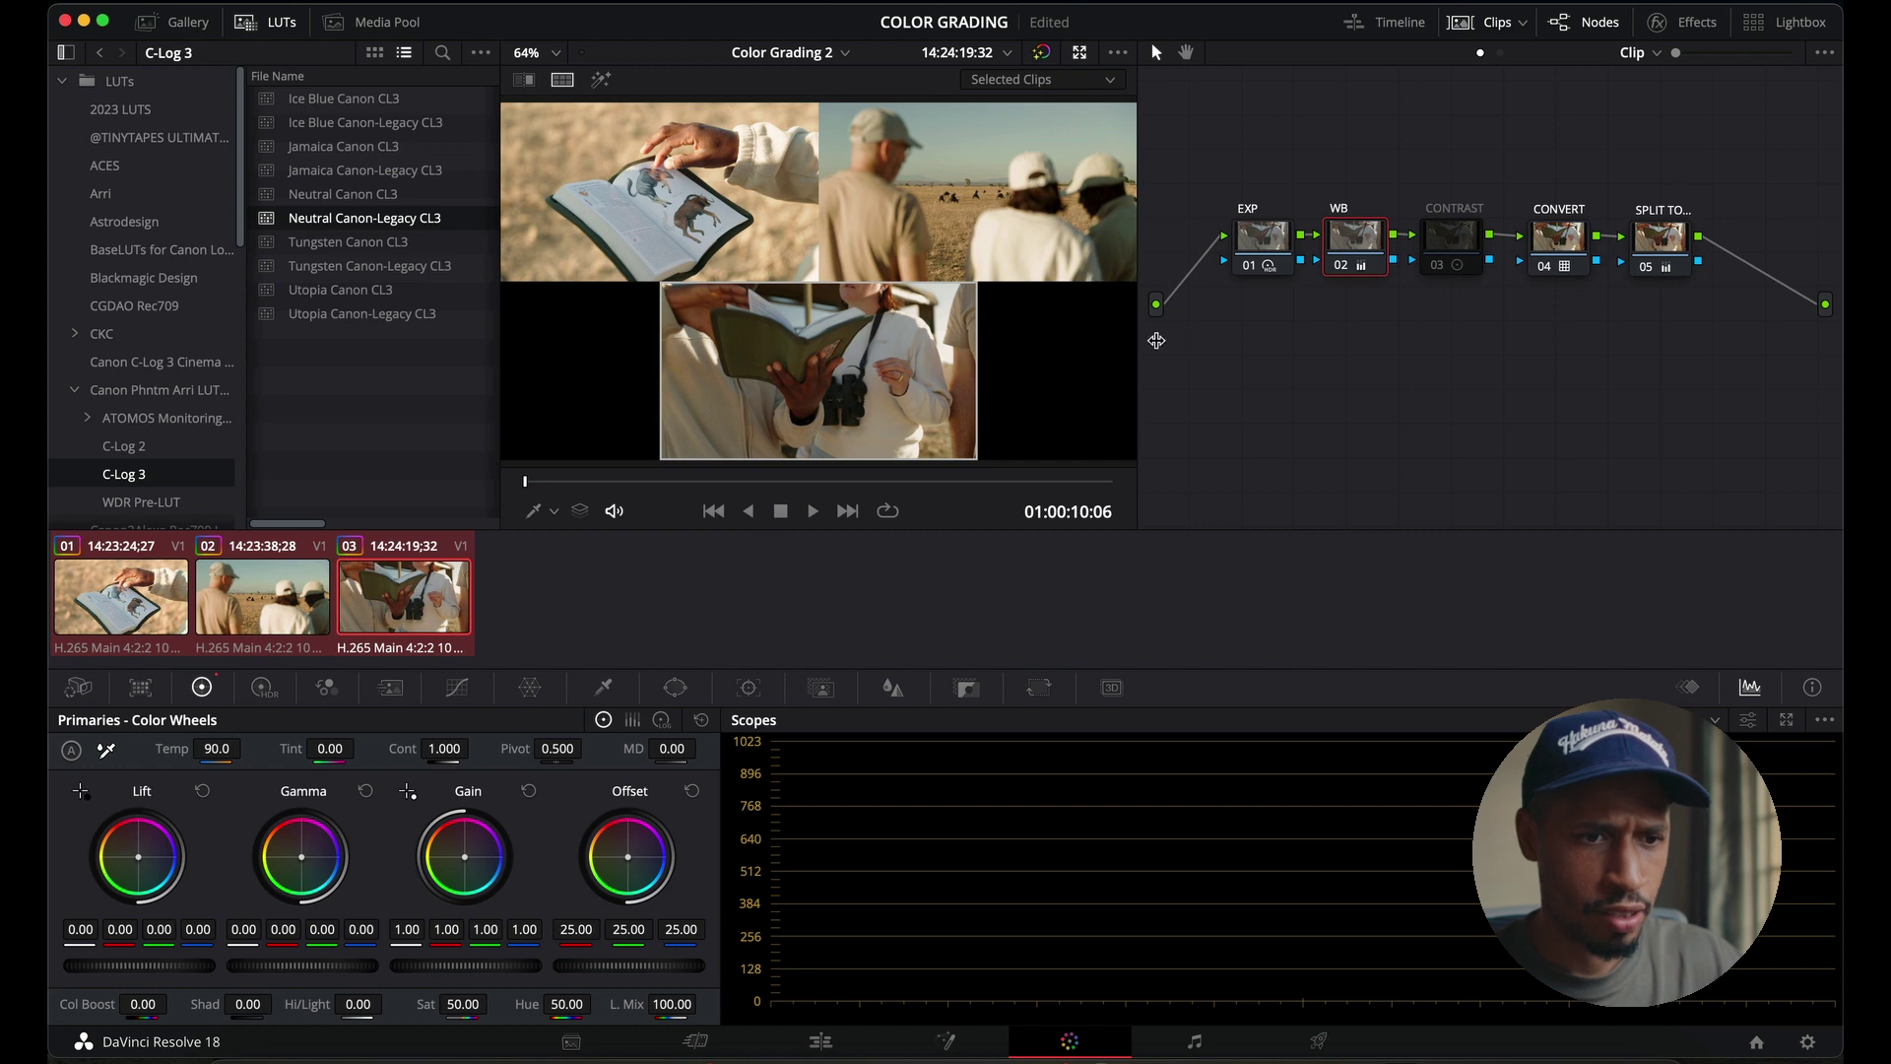